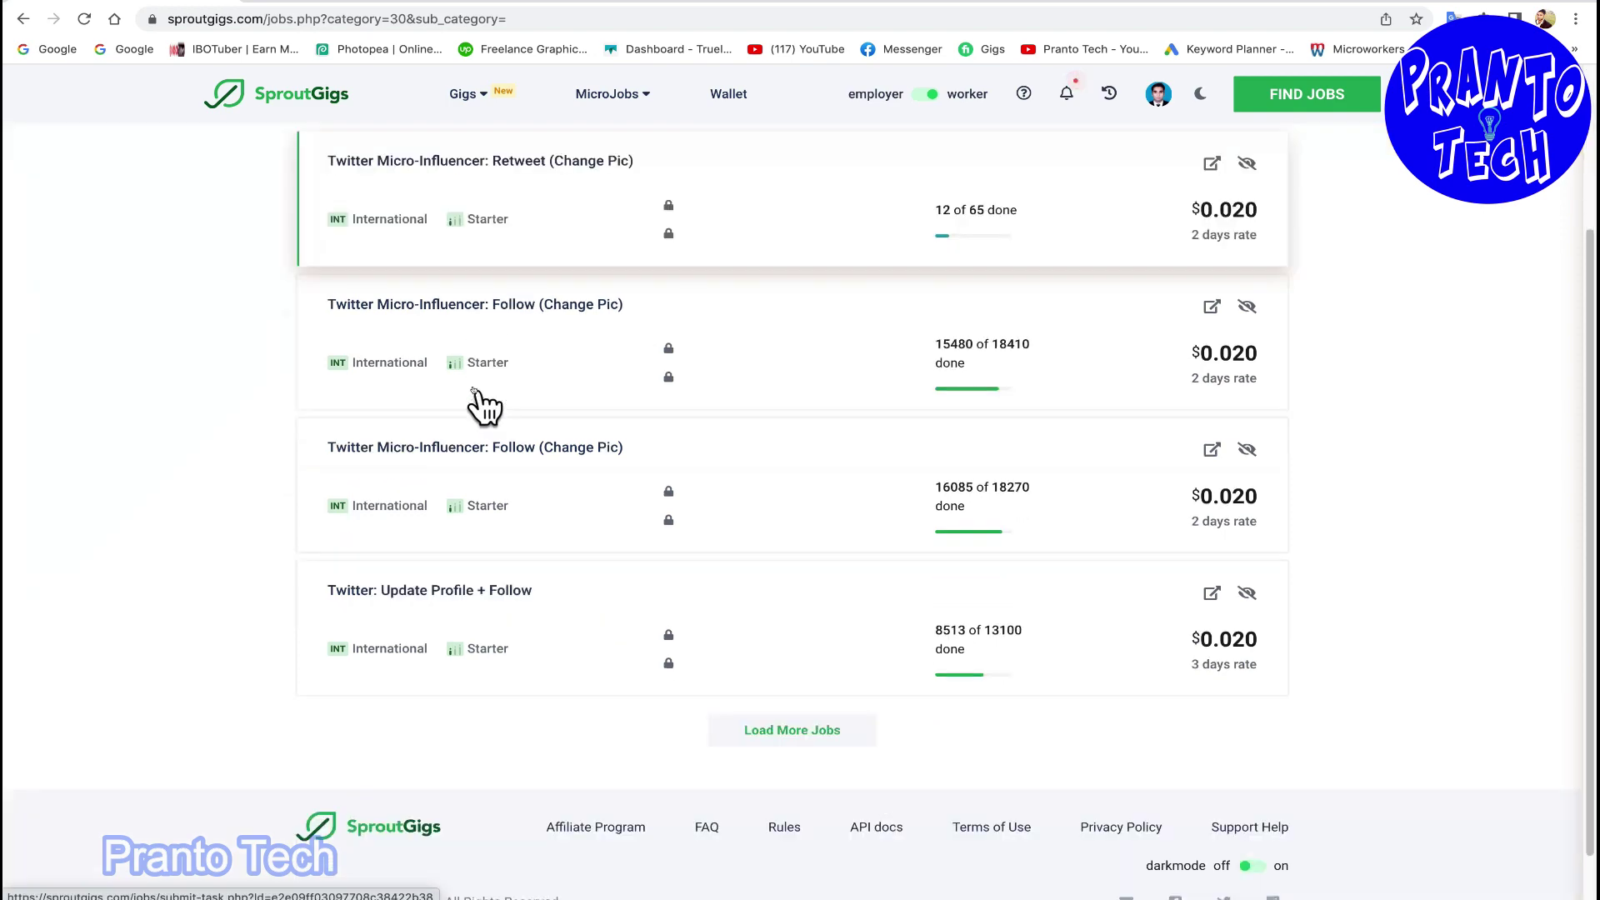
Check the paid survey providers and the account's earned balance on the micro jobs page.
{"action": "scroll", "coordinate": [483, 403], "scroll_direction": "up", "scroll_amount": 4}
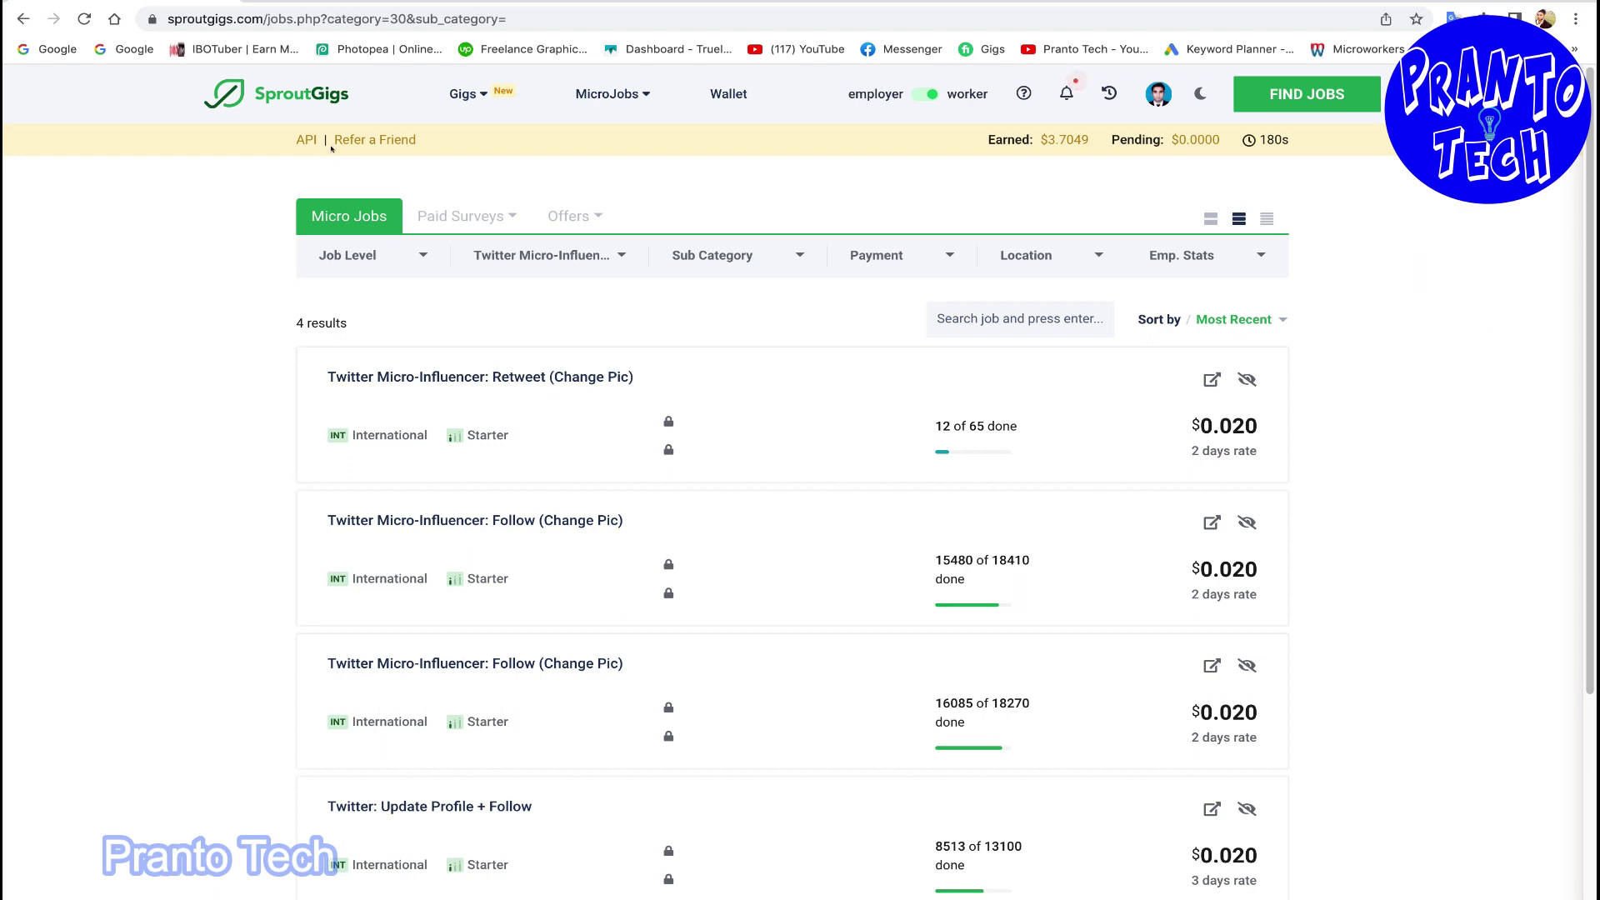
{"action": "left_click", "coordinate": [460, 216]}
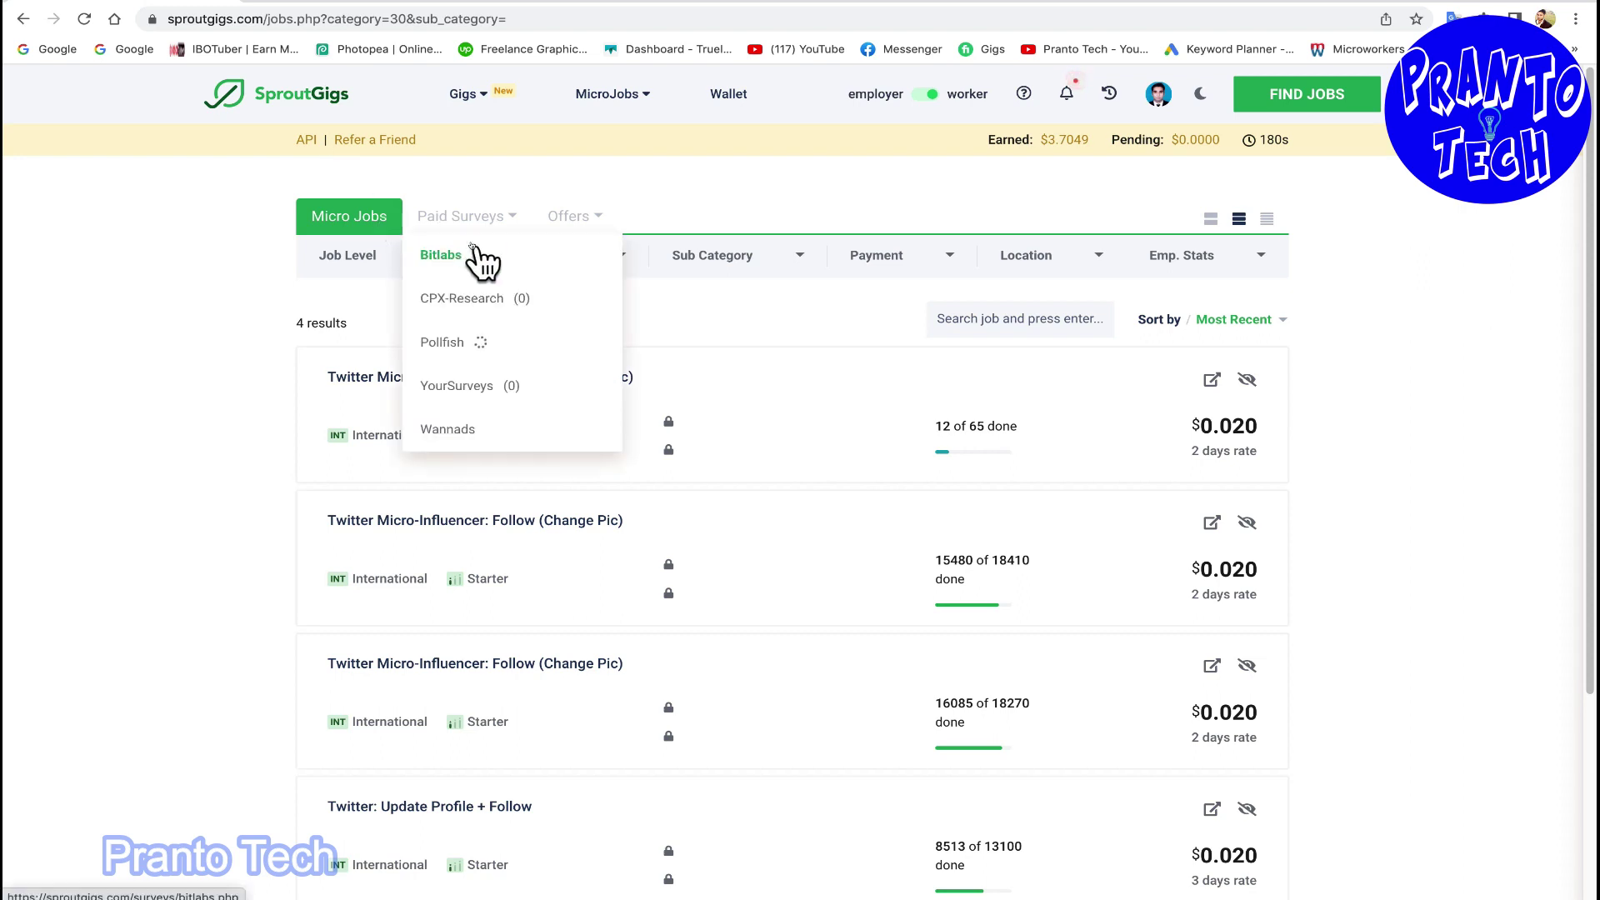
{"action": "left_click", "coordinate": [733, 154]}
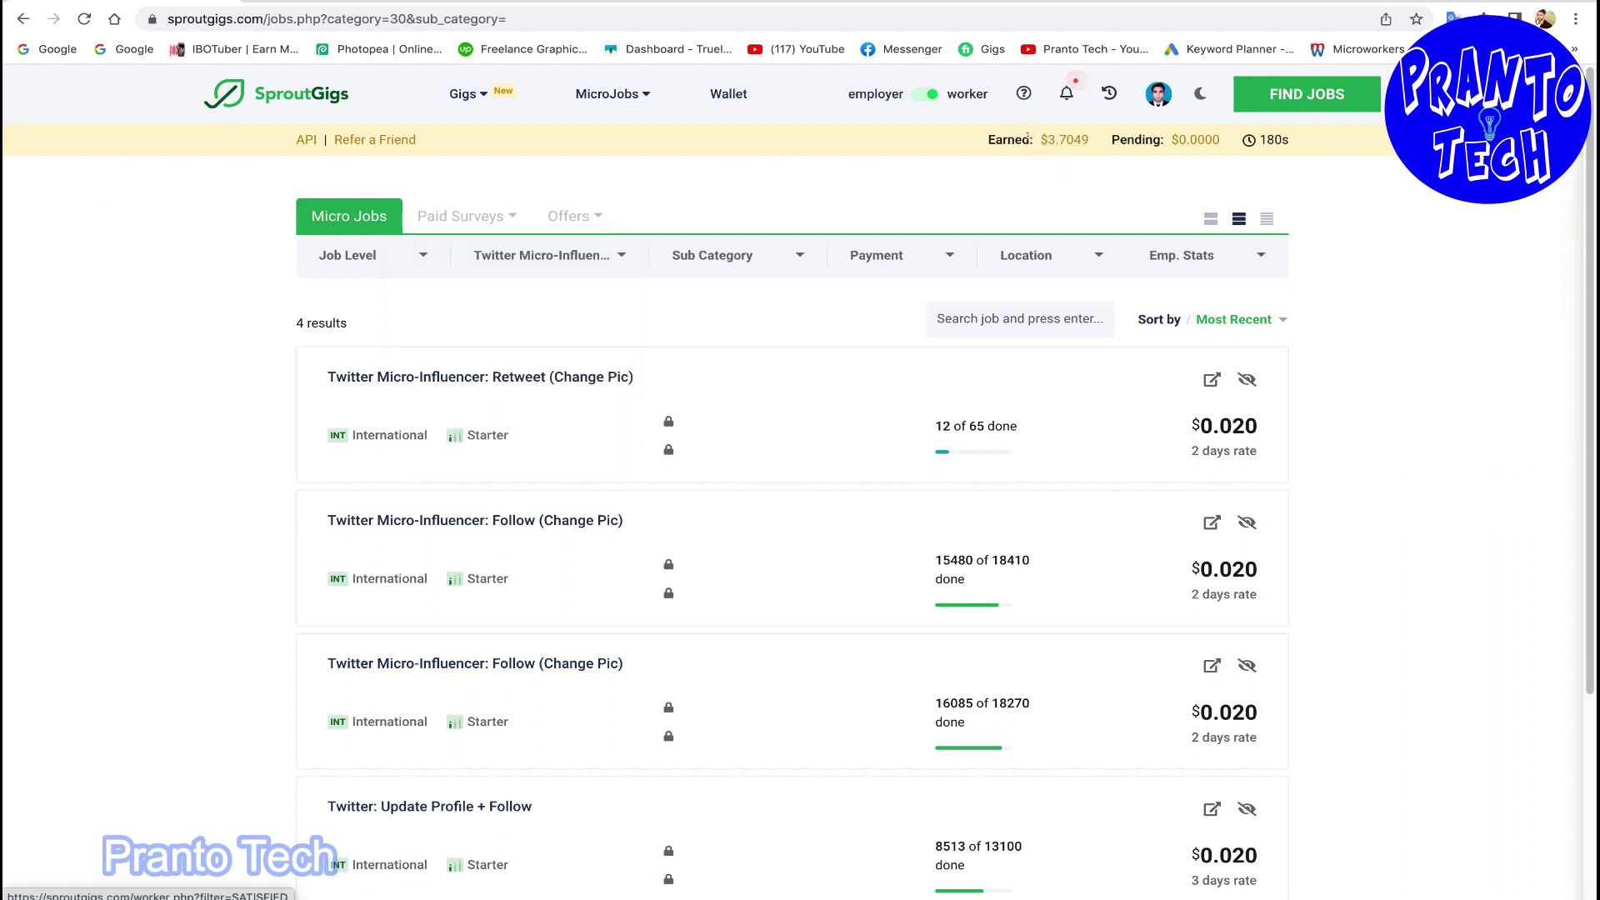
{"action": "left_click_drag", "start_coordinate": [1035, 140], "coordinate": [1092, 142]}
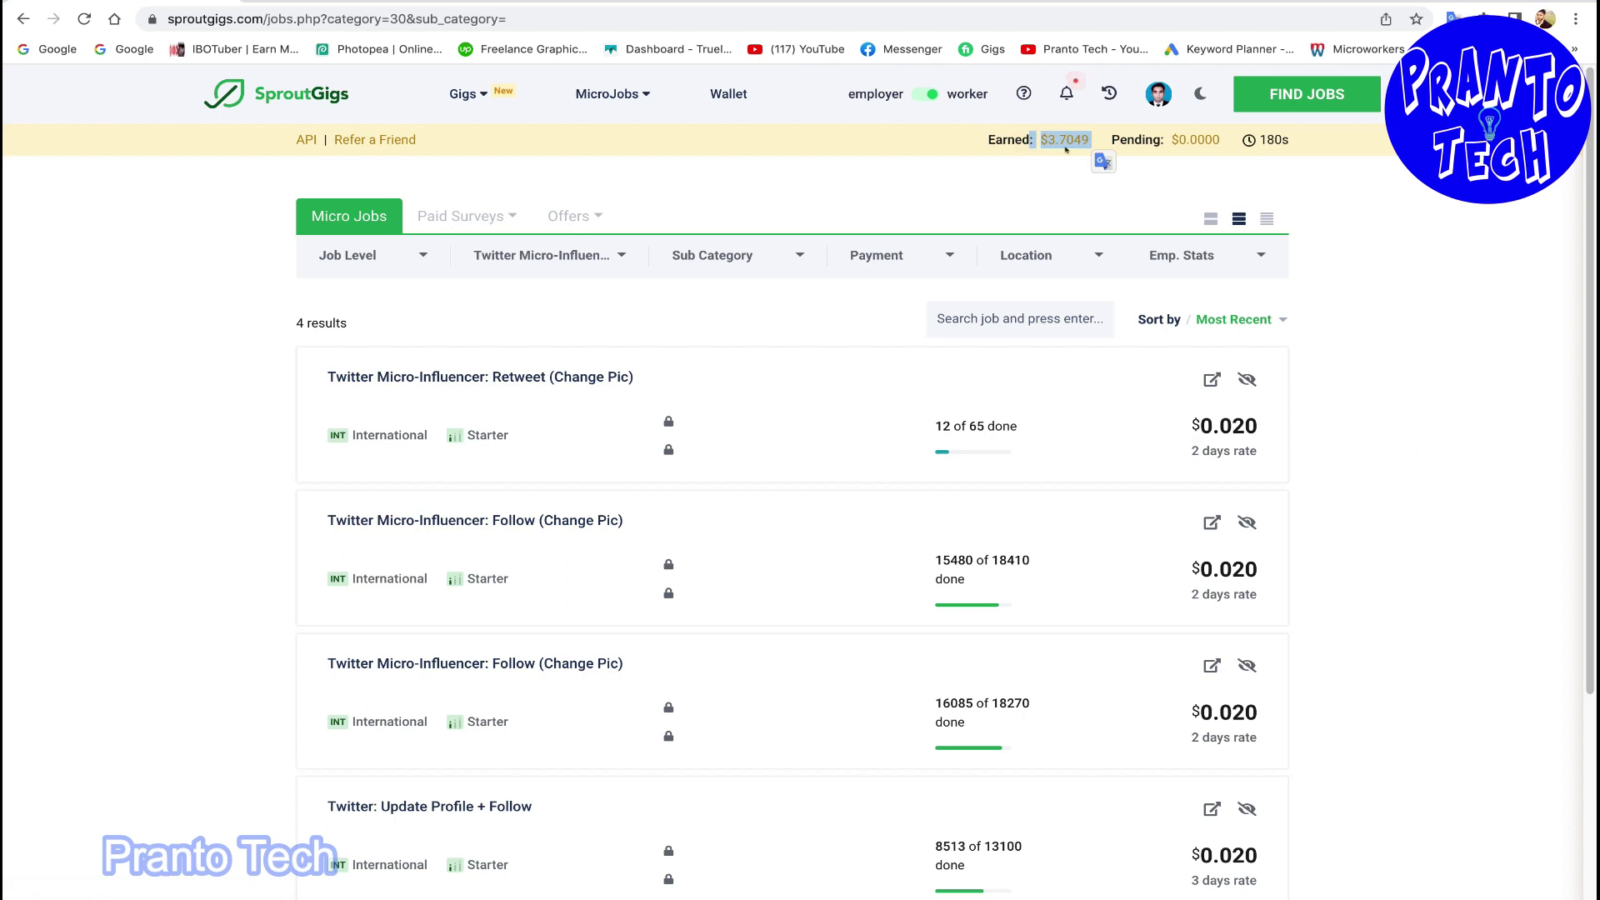
{"action": "left_click", "coordinate": [1020, 169]}
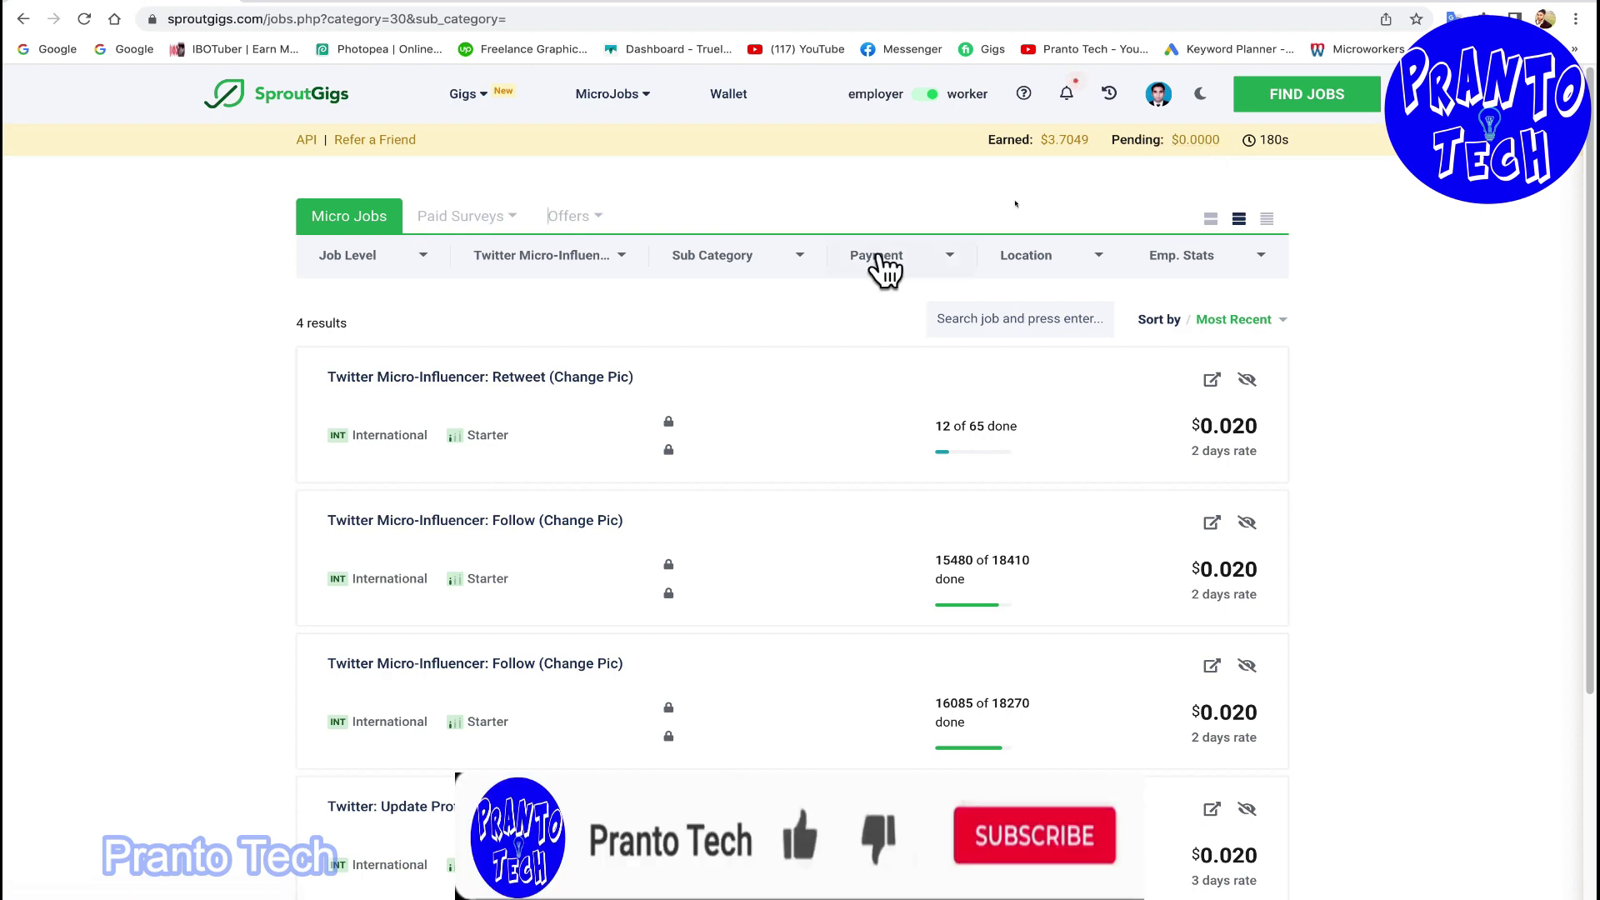
{"action": "scroll", "coordinate": [529, 532], "scroll_direction": "down", "scroll_amount": 3}
{"action": "scroll", "coordinate": [528, 500], "scroll_direction": "up", "scroll_amount": 3}
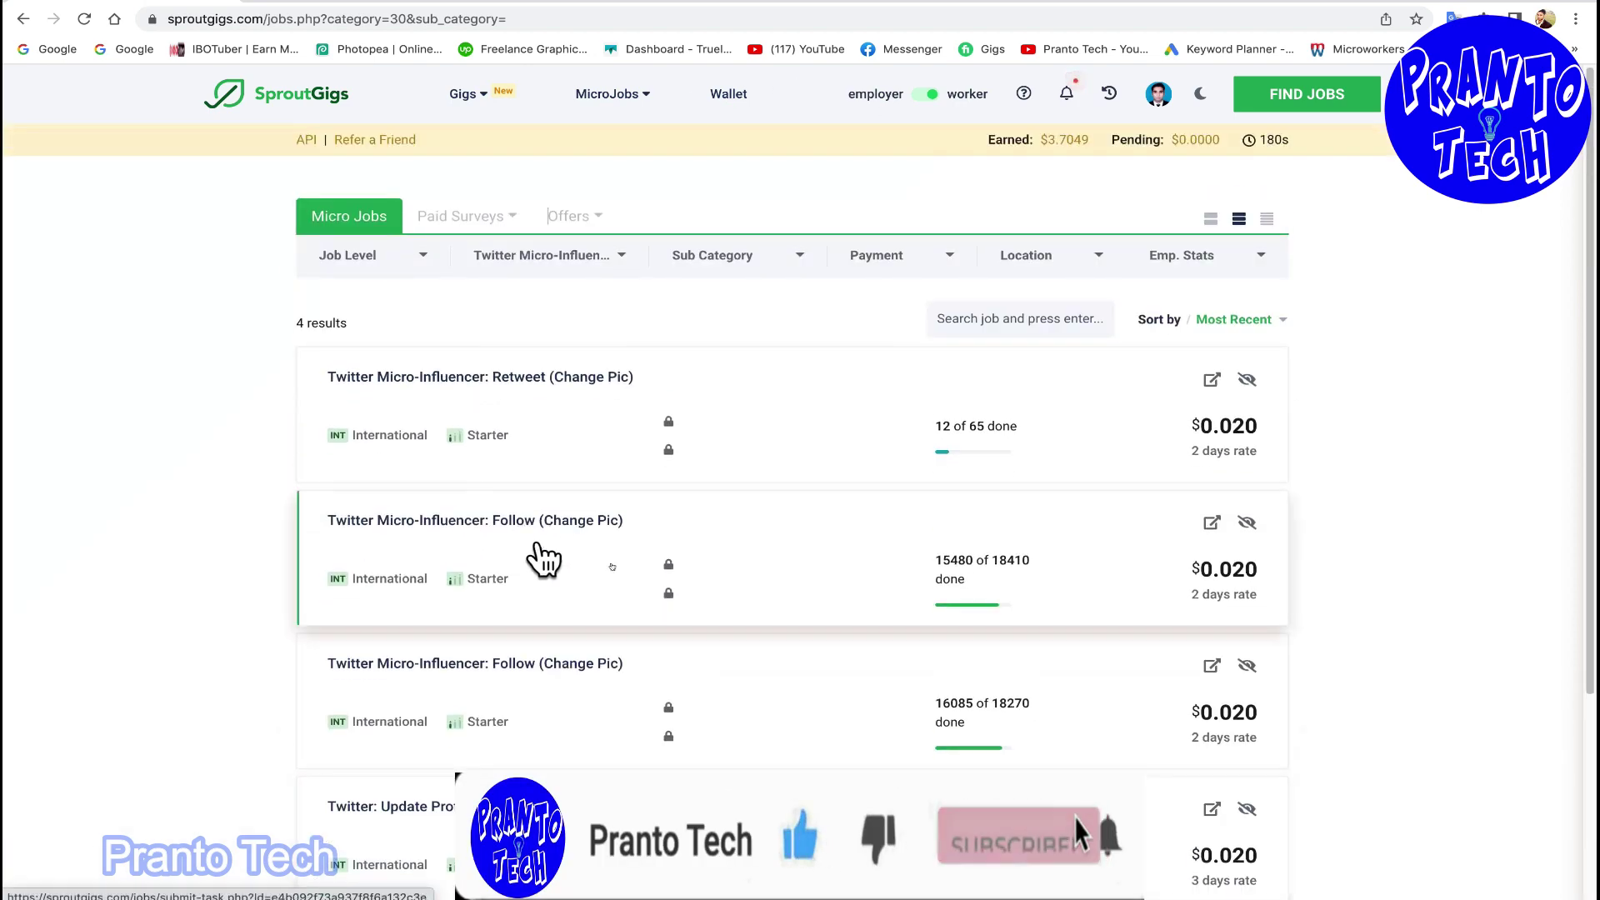
{"action": "scroll", "coordinate": [458, 583], "scroll_direction": "down", "scroll_amount": 3}
{"action": "scroll", "coordinate": [333, 375], "scroll_direction": "up", "scroll_amount": 3}
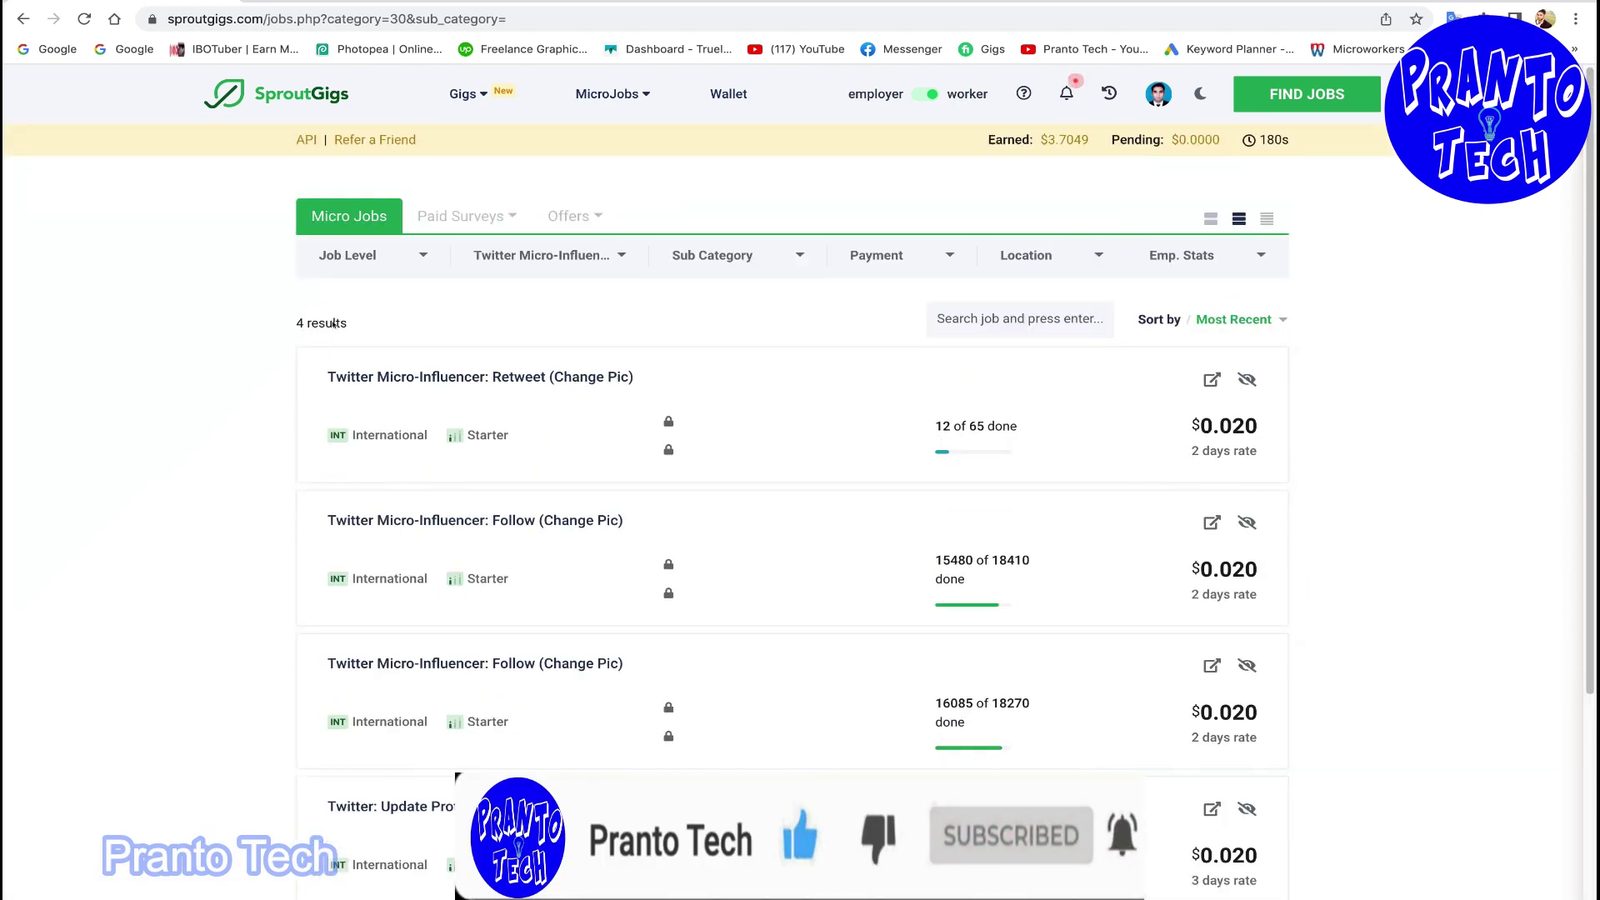
Open the wallet and review the date and amount of each past withdrawal, from oldest to newest.
{"action": "left_click", "coordinate": [729, 93]}
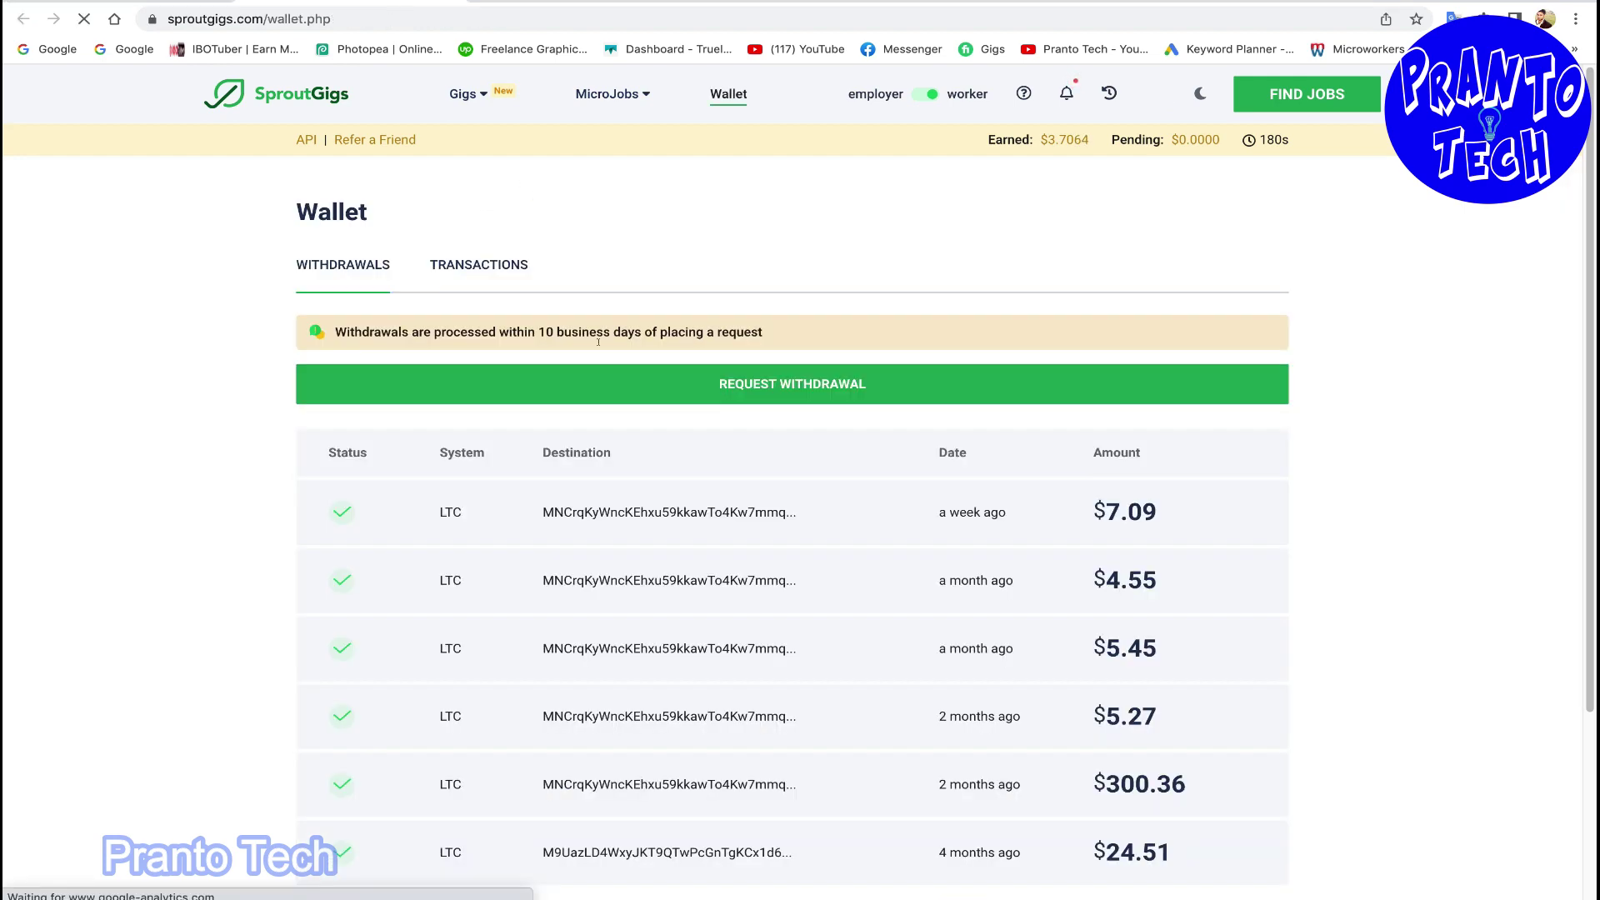
{"action": "scroll", "coordinate": [484, 357], "scroll_direction": "down", "scroll_amount": 2}
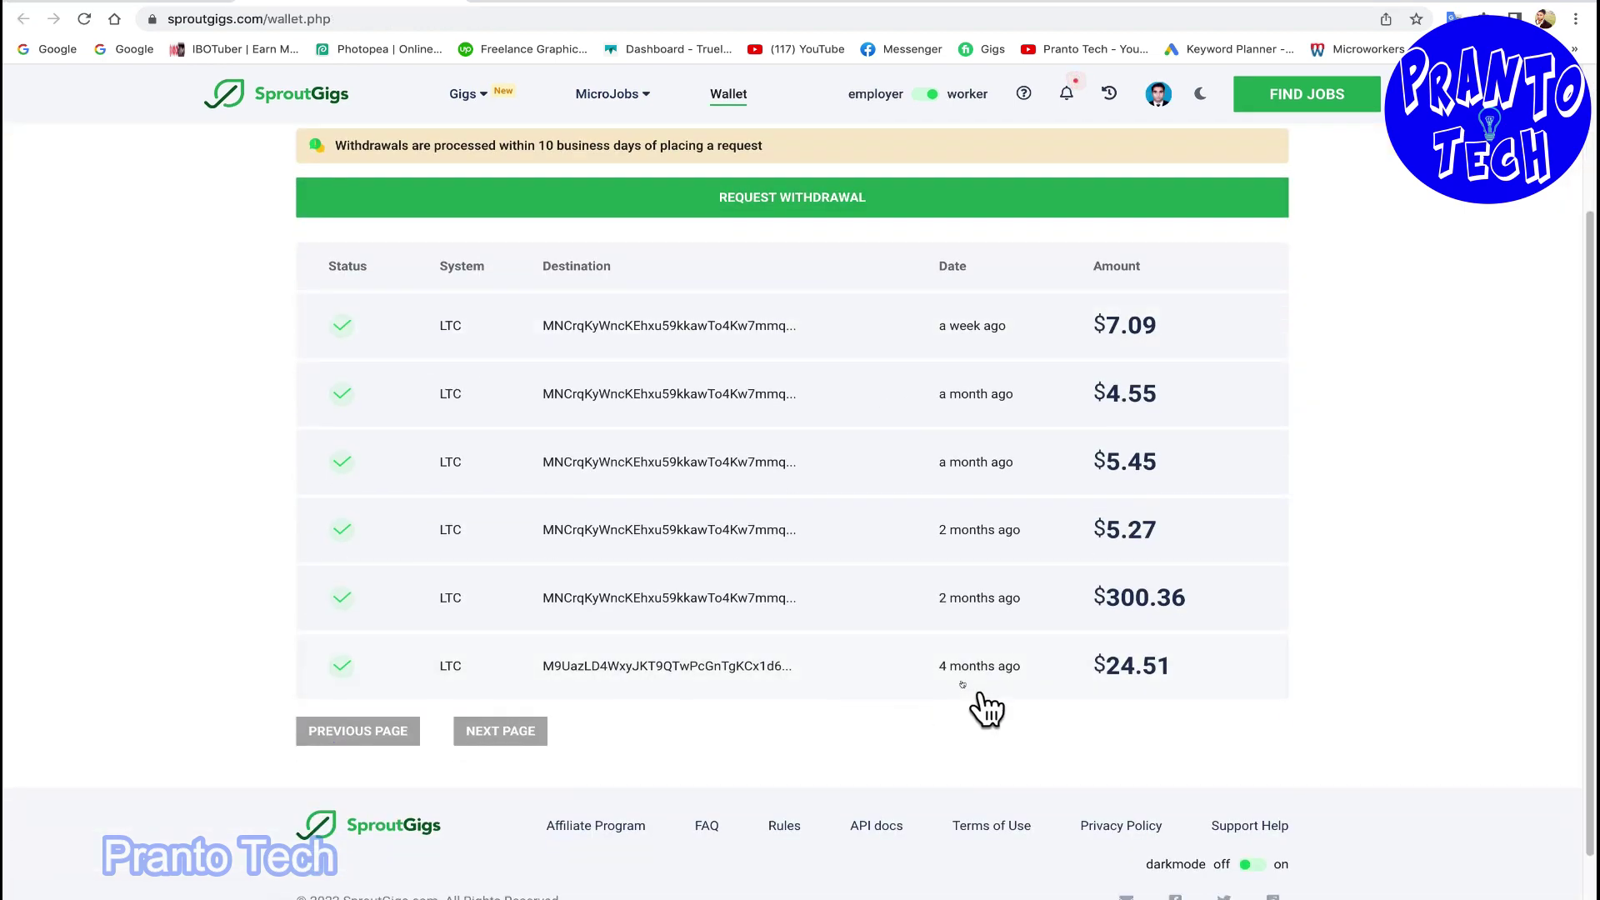
{"action": "left_click_drag", "start_coordinate": [928, 667], "coordinate": [1173, 669]}
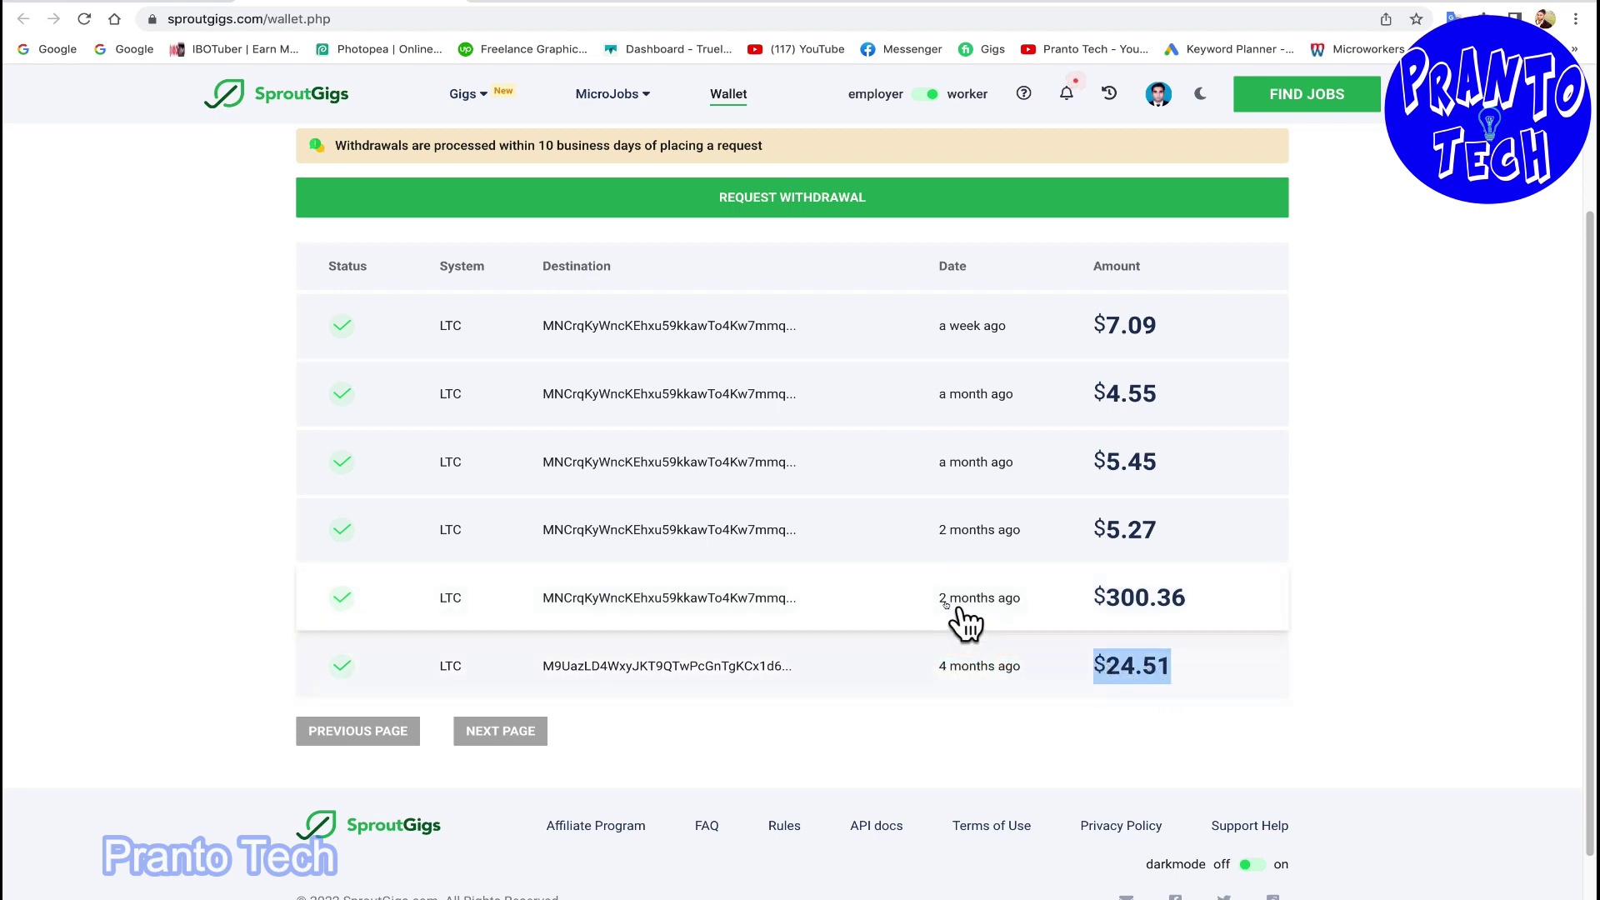
{"action": "left_click_drag", "start_coordinate": [934, 600], "coordinate": [1187, 609]}
{"action": "left_click_drag", "start_coordinate": [934, 533], "coordinate": [1162, 533]}
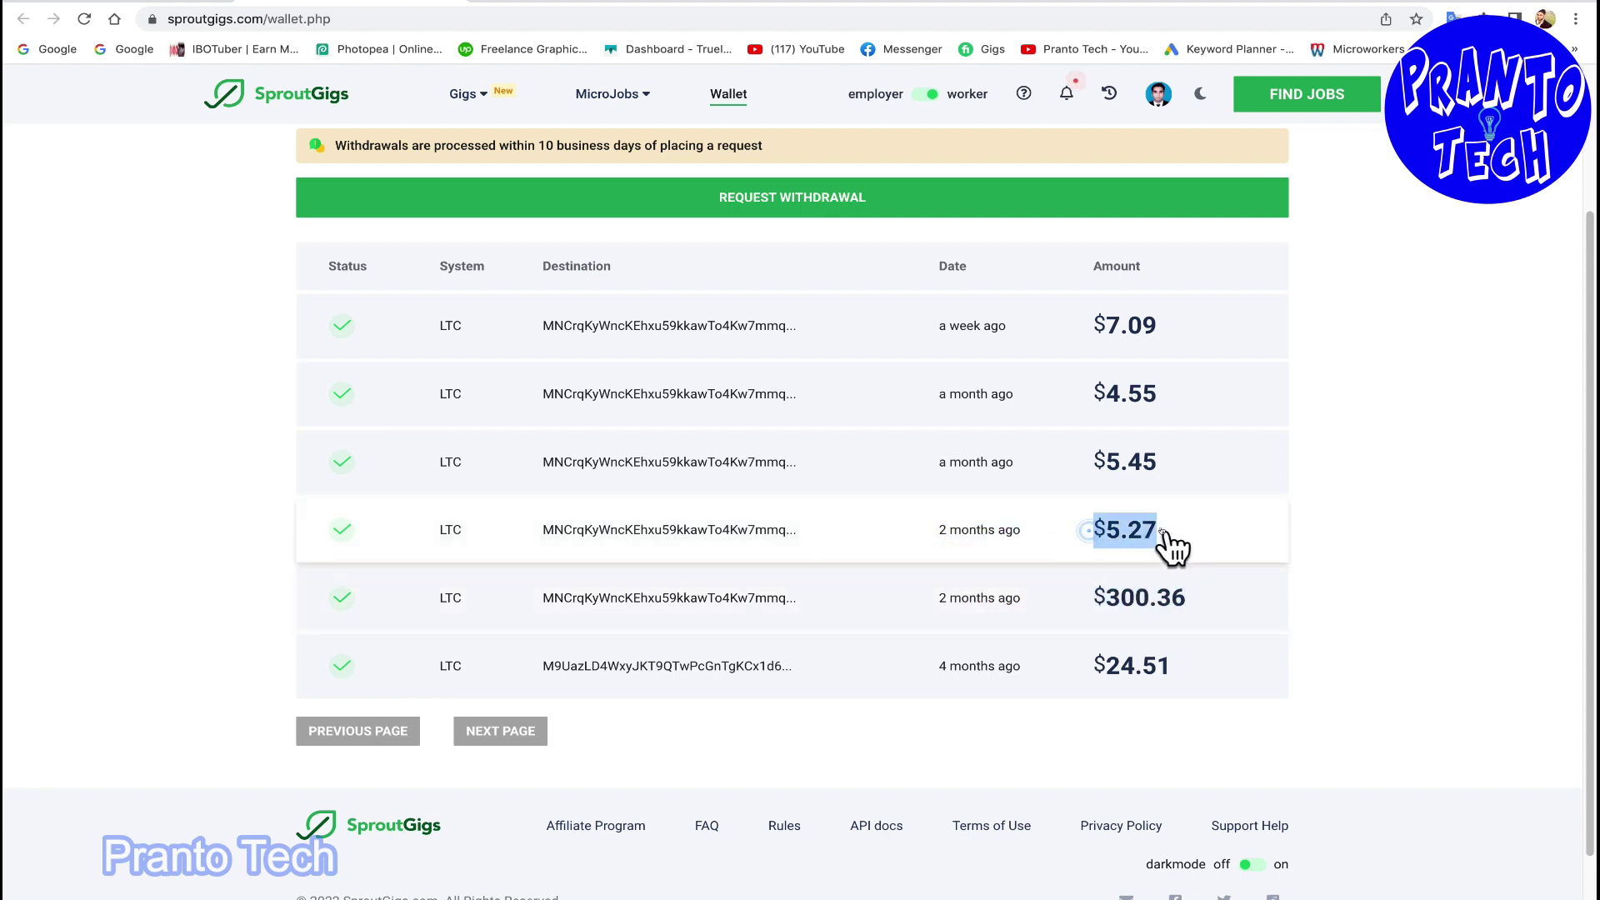
{"action": "left_click_drag", "start_coordinate": [937, 463], "coordinate": [1210, 473]}
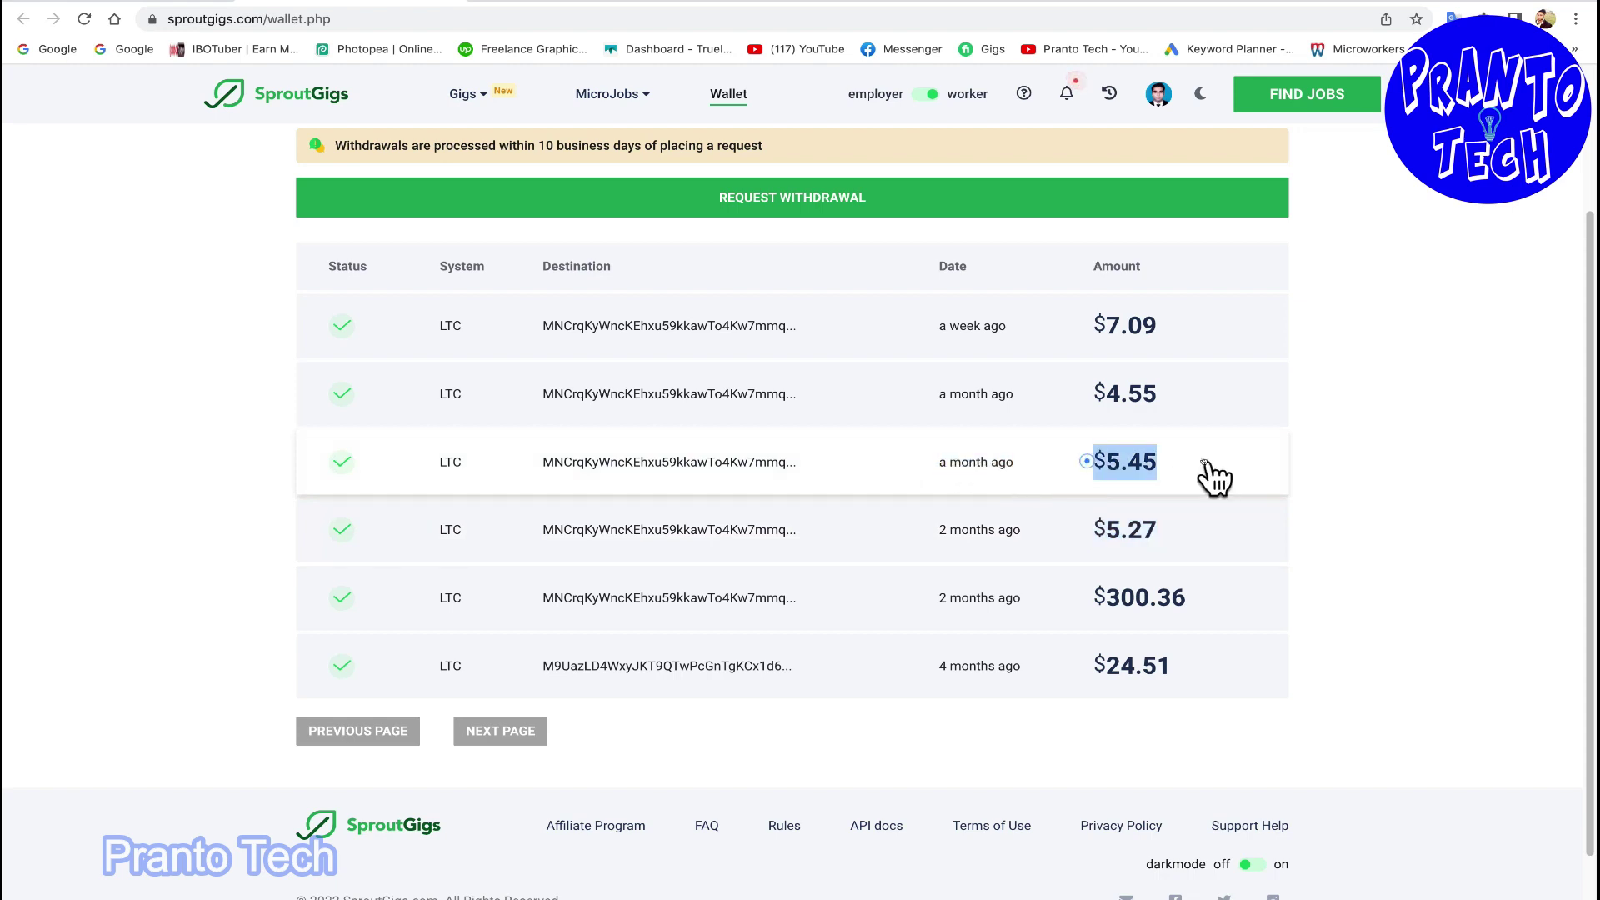
{"action": "left_click_drag", "start_coordinate": [935, 395], "coordinate": [1186, 397]}
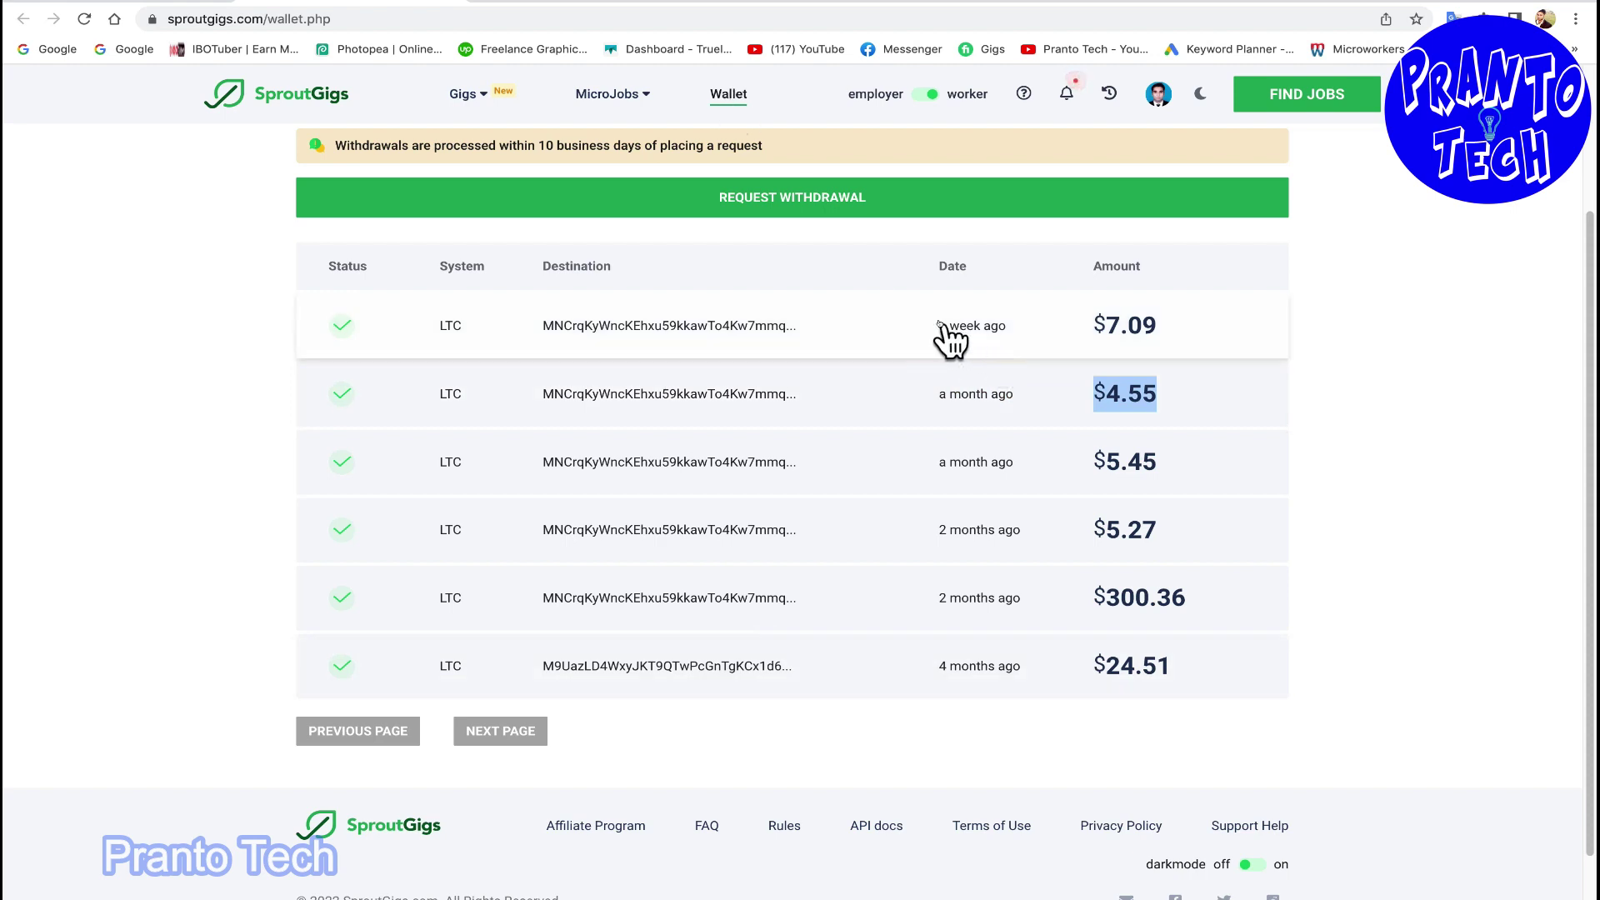
{"action": "left_click_drag", "start_coordinate": [937, 327], "coordinate": [1015, 335]}
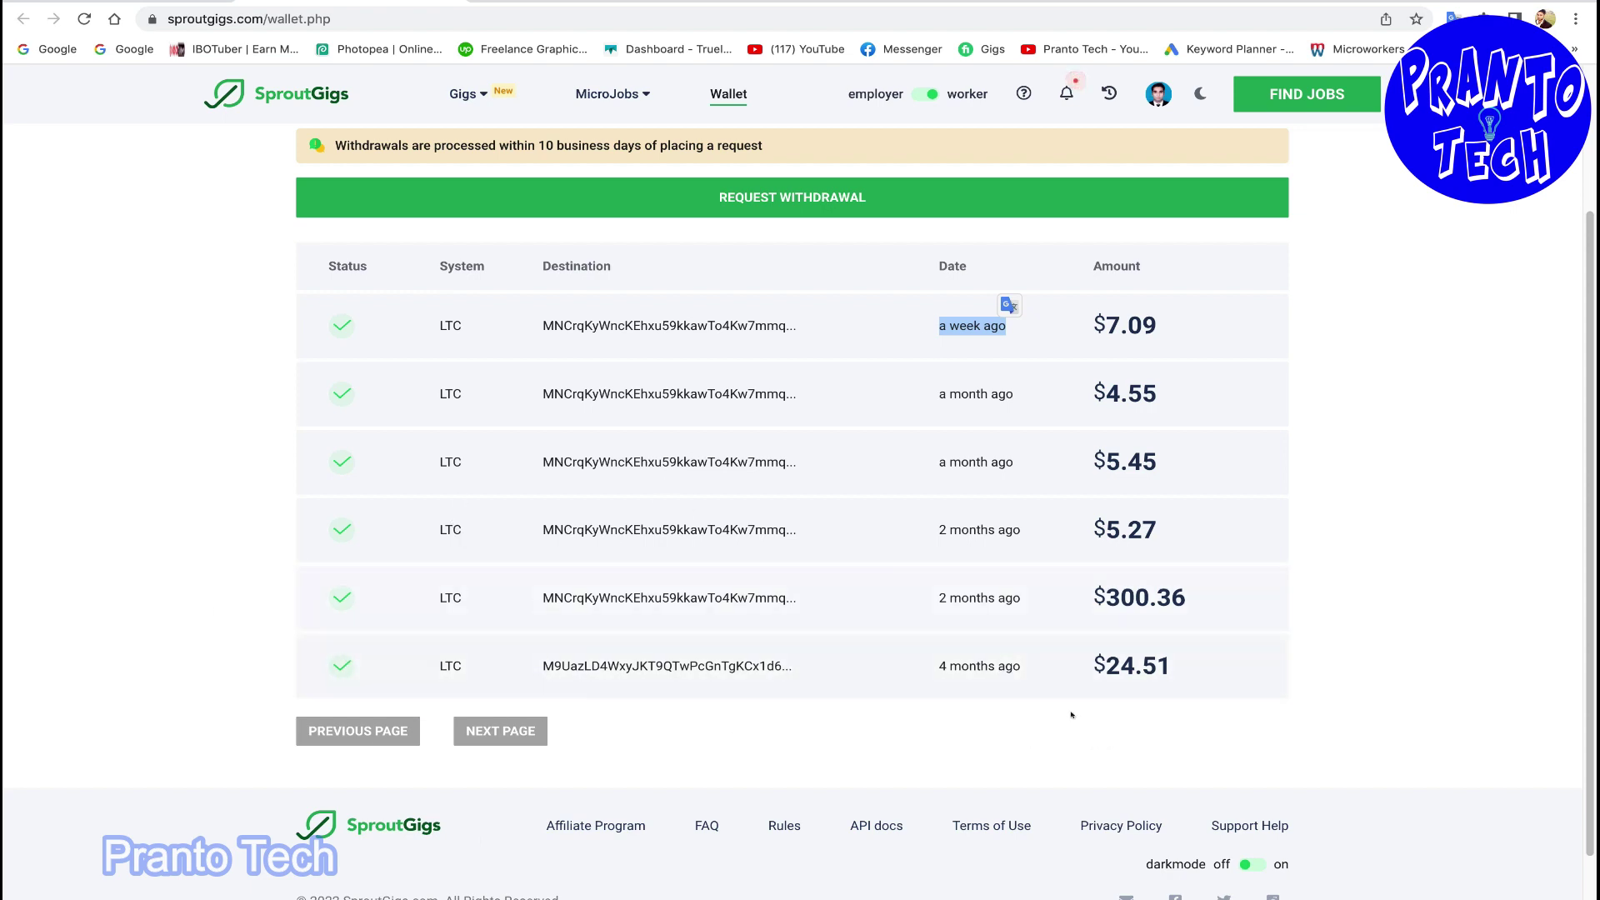
Go over the withdrawal history again, comparing the dates and amounts of the older and newer LTC payouts.
{"action": "scroll", "coordinate": [1072, 714], "scroll_direction": "down", "scroll_amount": 1}
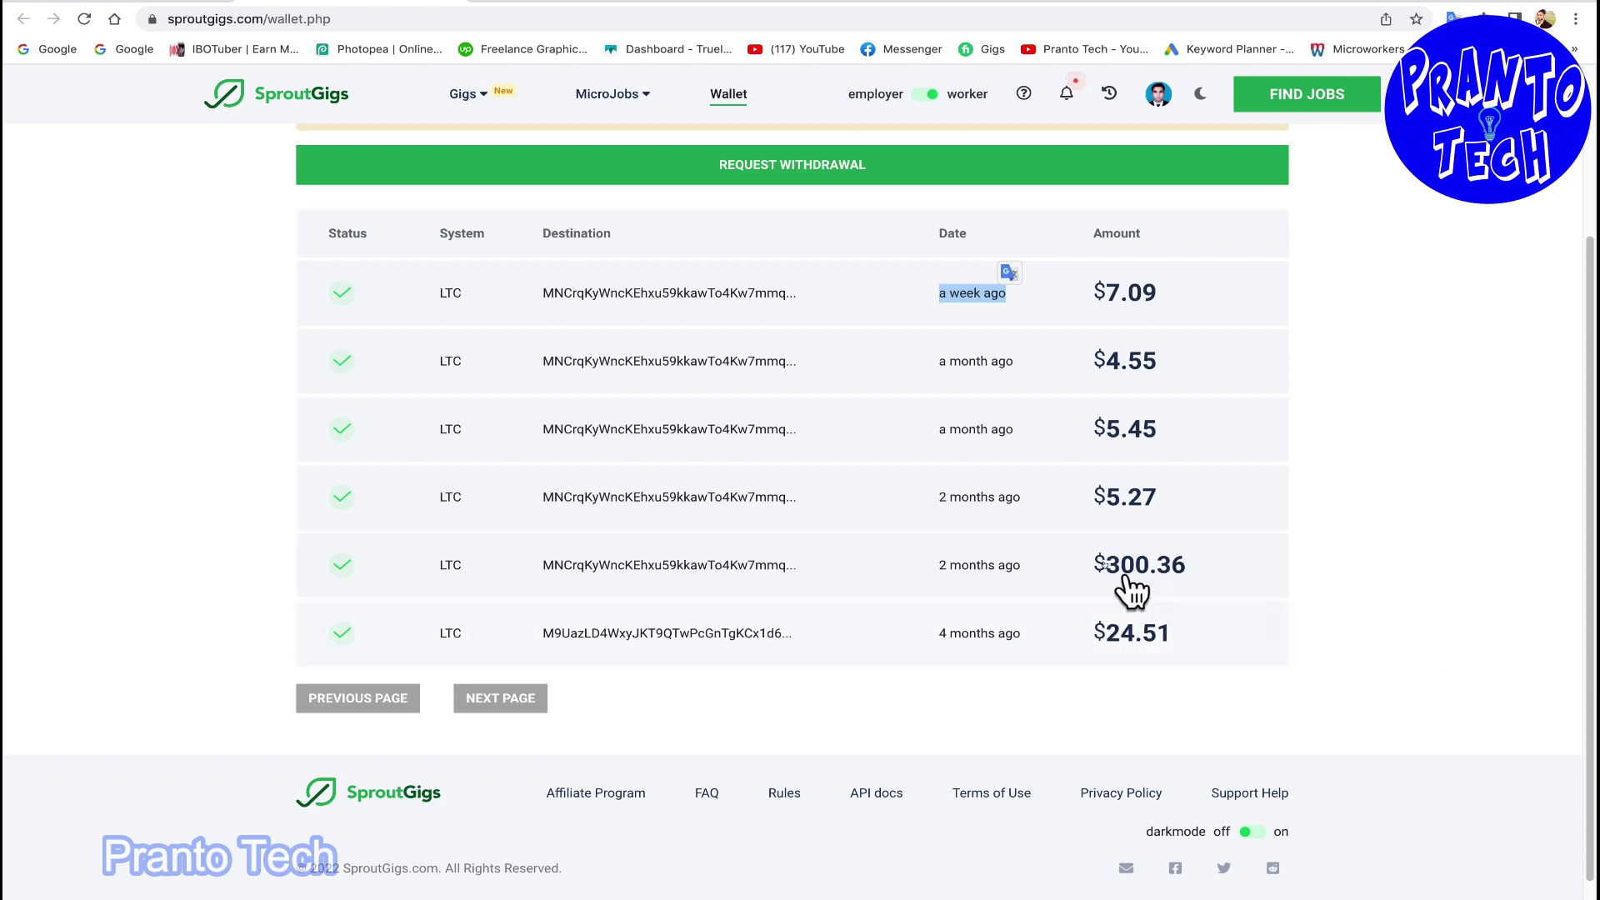
{"action": "left_click_drag", "start_coordinate": [942, 637], "coordinate": [1020, 640]}
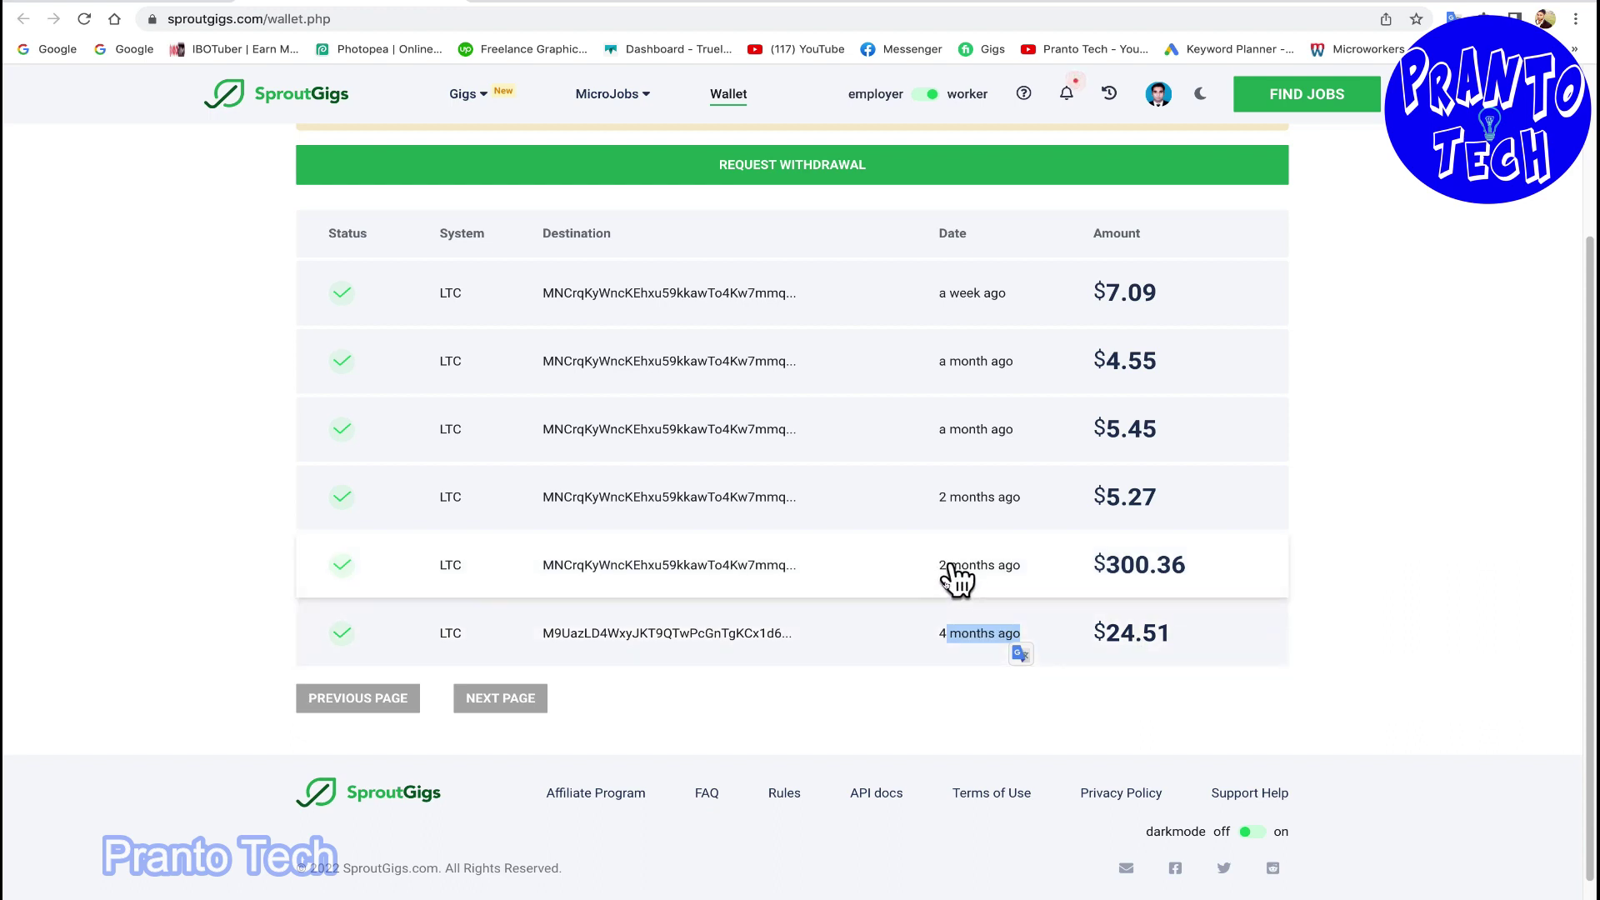
{"action": "left_click_drag", "start_coordinate": [1088, 565], "coordinate": [1175, 569]}
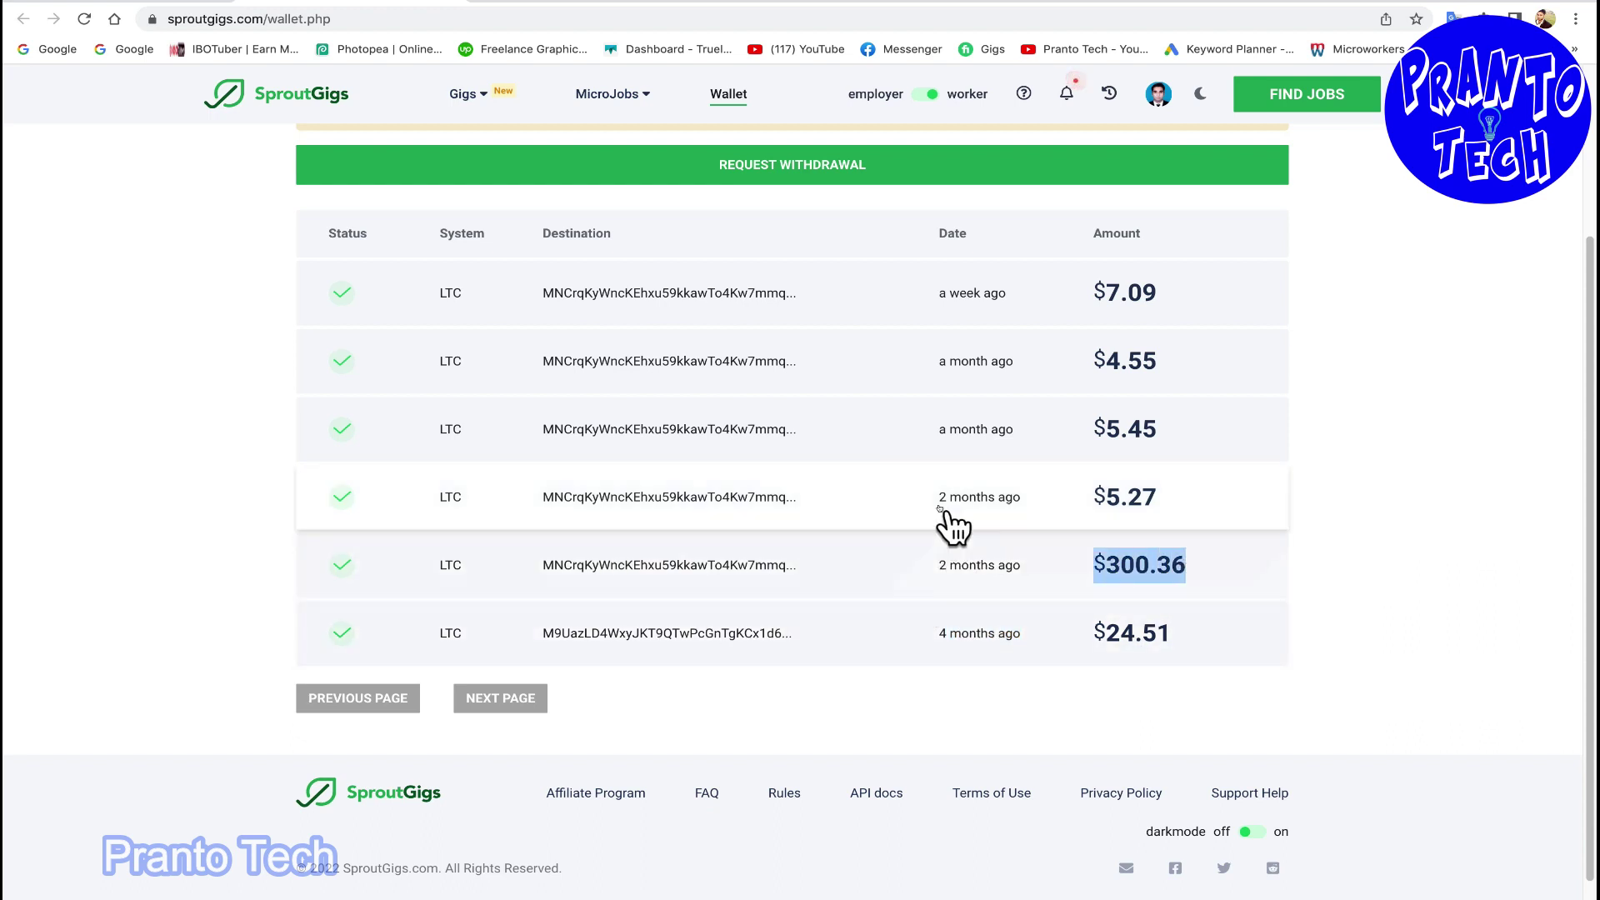
{"action": "left_click_drag", "start_coordinate": [933, 503], "coordinate": [1024, 505]}
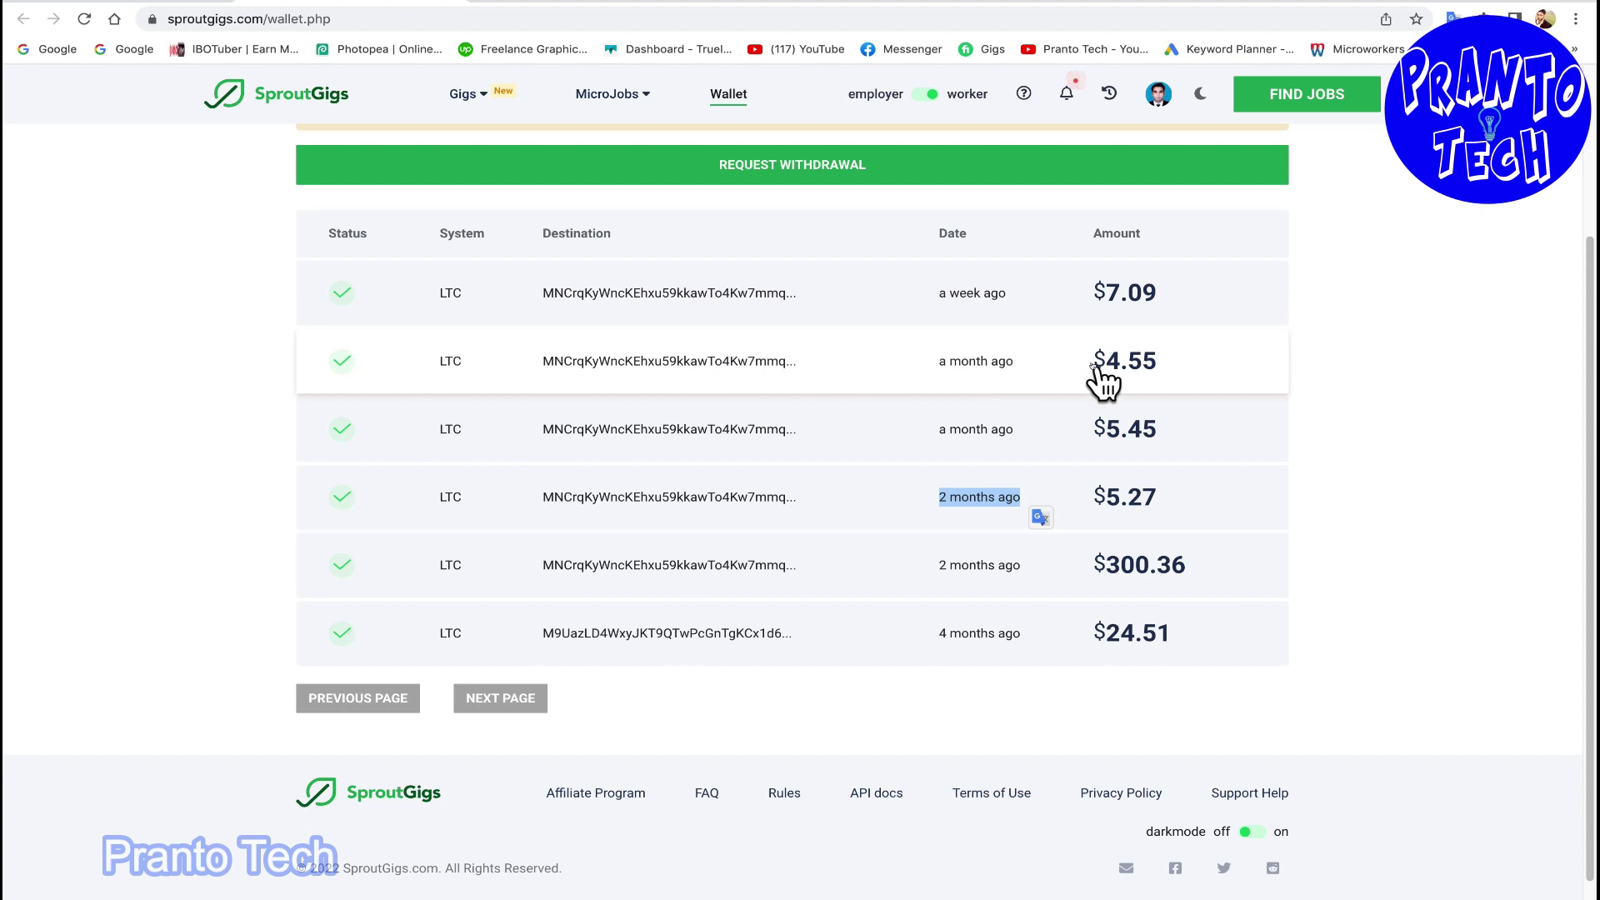
{"action": "left_click_drag", "start_coordinate": [1089, 364], "coordinate": [1185, 367]}
{"action": "left_click_drag", "start_coordinate": [1105, 297], "coordinate": [1164, 298]}
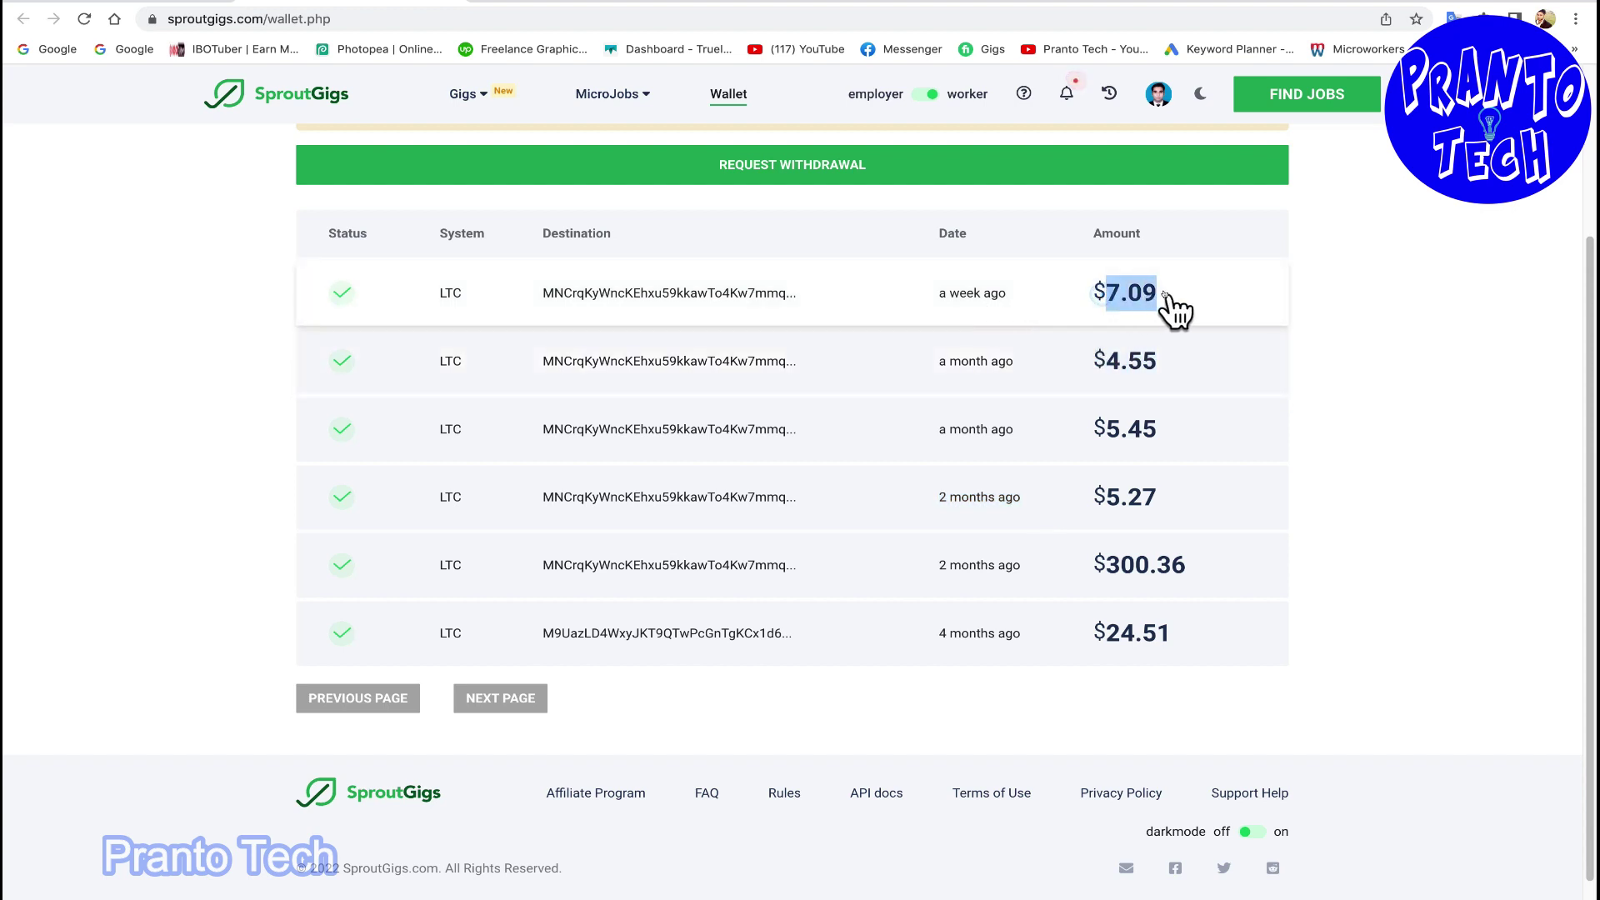
{"action": "scroll", "coordinate": [625, 706], "scroll_direction": "down", "scroll_amount": 1}
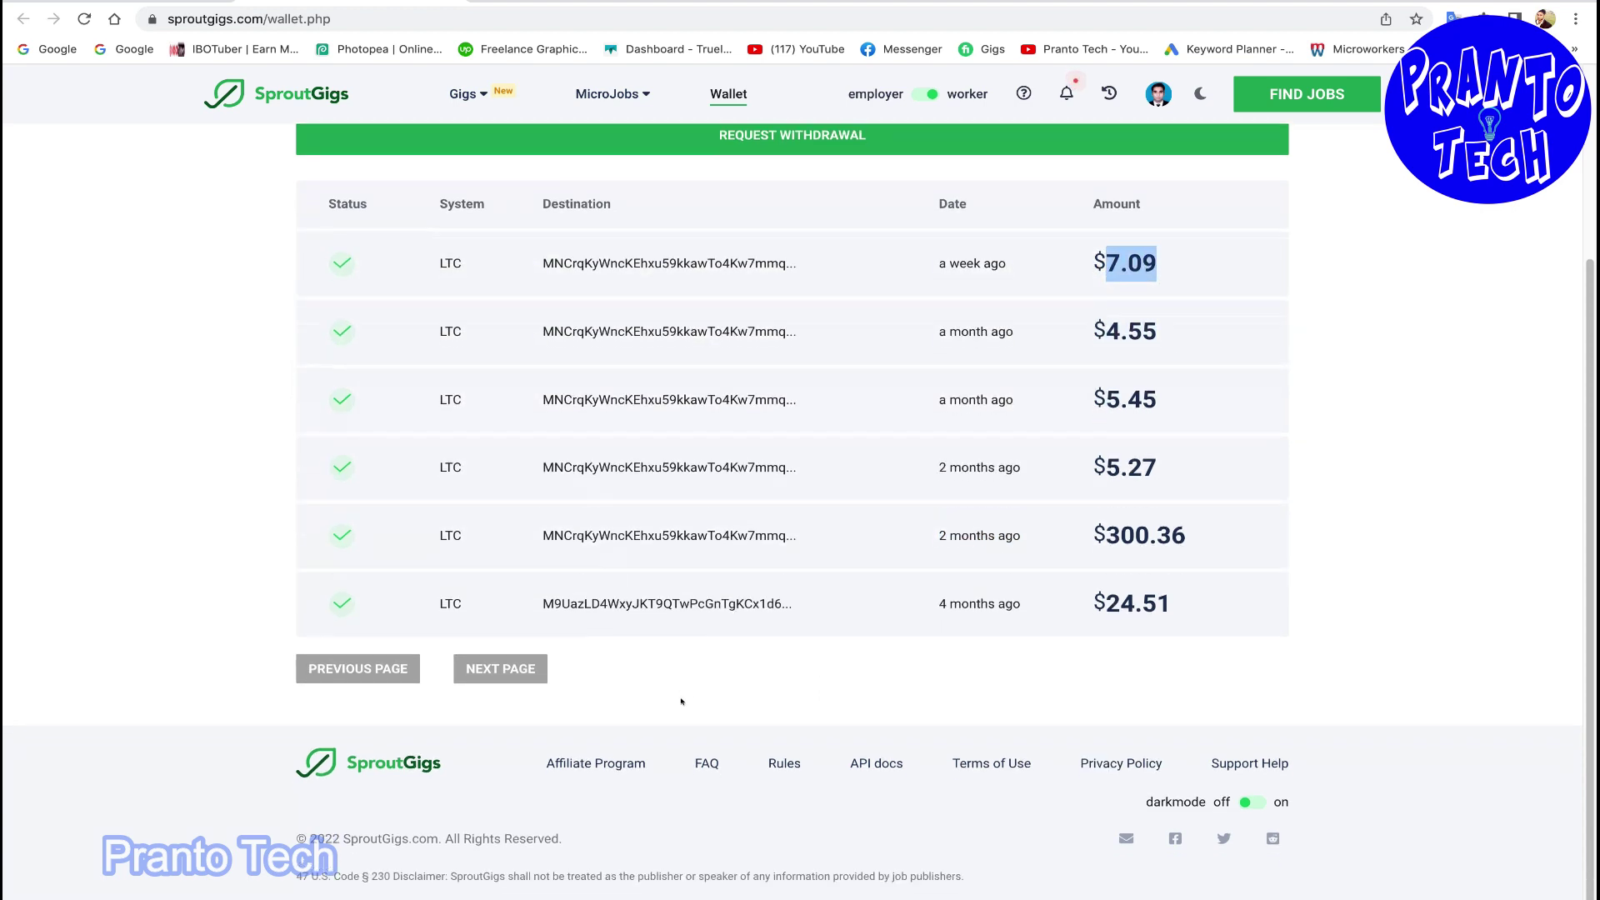
{"action": "scroll", "coordinate": [624, 706], "scroll_direction": "up", "scroll_amount": 3}
{"action": "scroll", "coordinate": [625, 717], "scroll_direction": "down", "scroll_amount": 3}
{"action": "scroll", "coordinate": [913, 802], "scroll_direction": "up", "scroll_amount": 3}
{"action": "scroll", "coordinate": [832, 522], "scroll_direction": "down", "scroll_amount": 3}
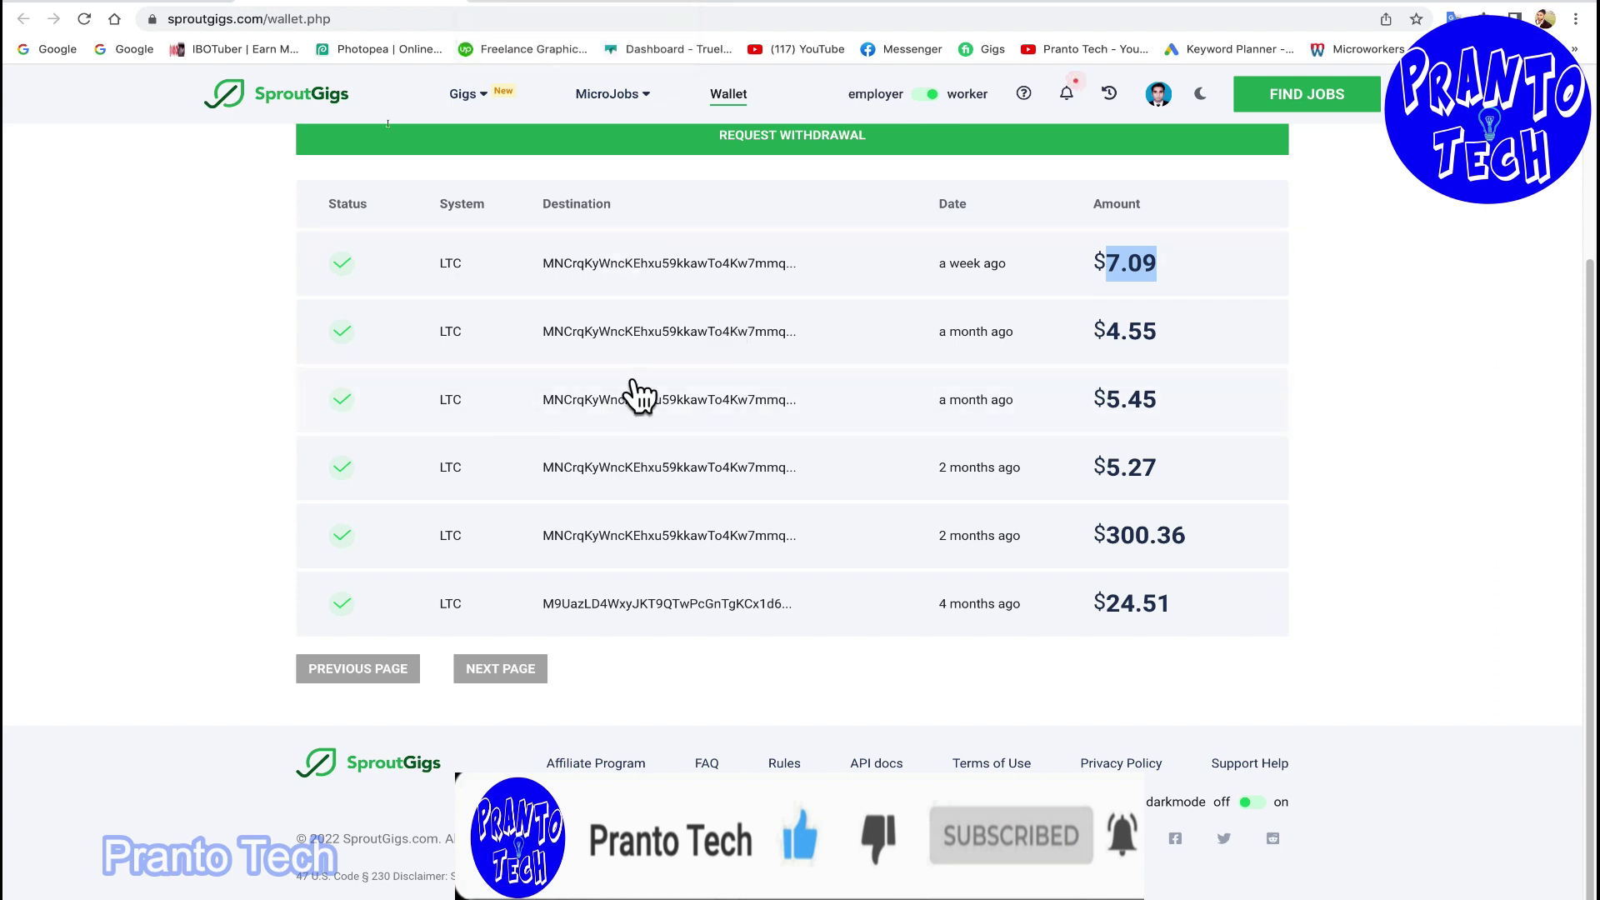
Return to the micro jobs page and look through the listed Twitter Micro-Influencer jobs.
{"action": "left_click", "coordinate": [263, 89]}
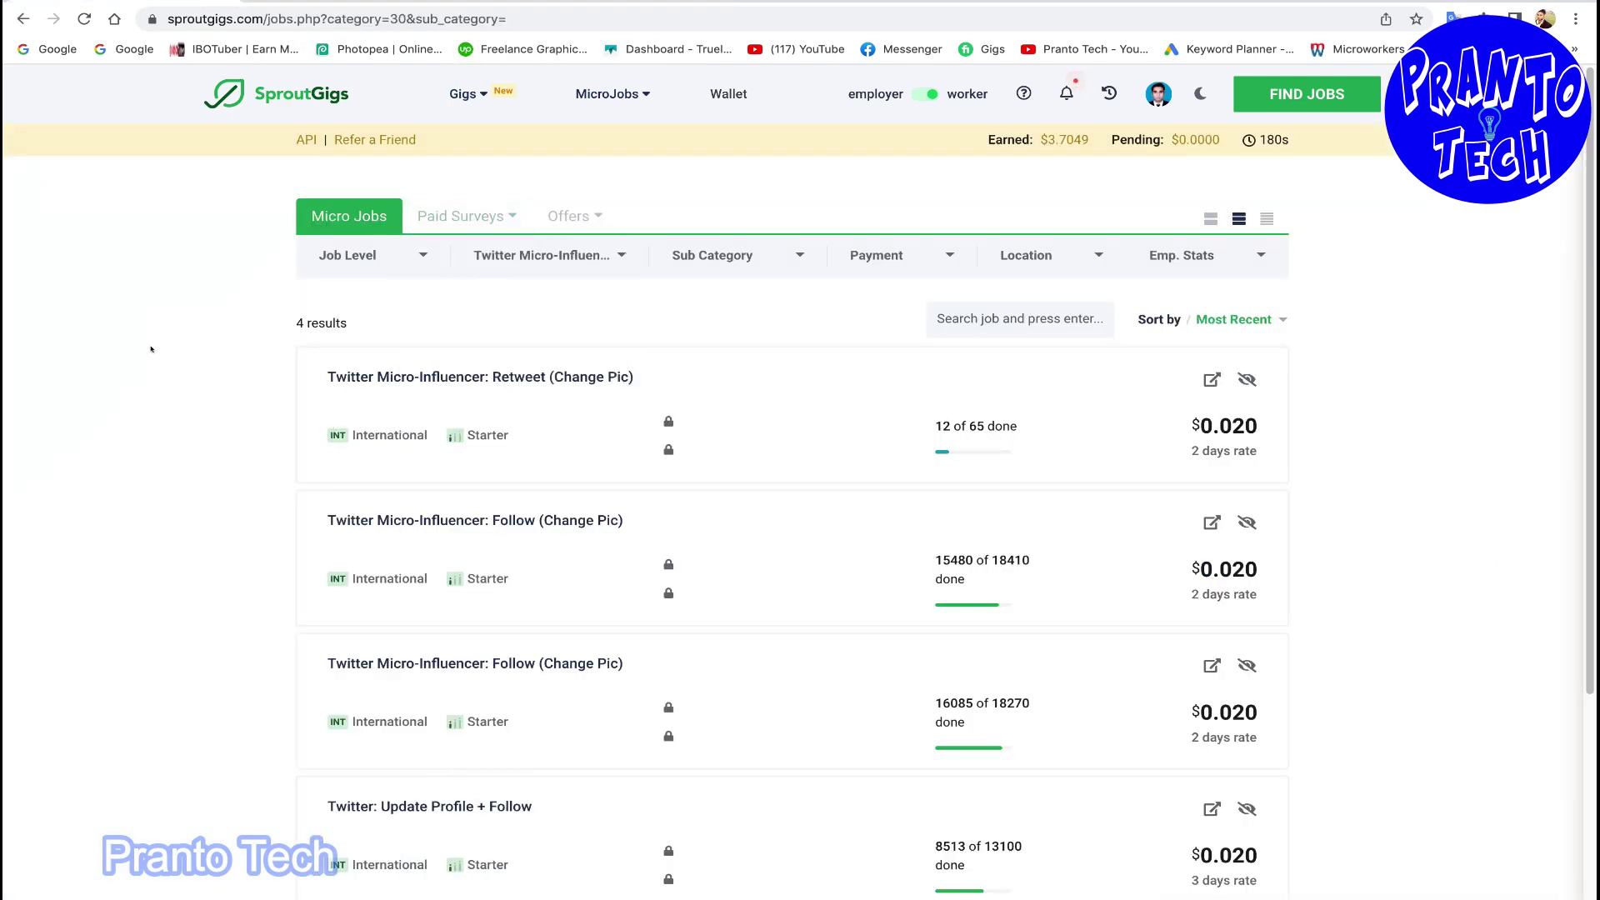
{"action": "scroll", "coordinate": [151, 342], "scroll_direction": "down", "scroll_amount": 1}
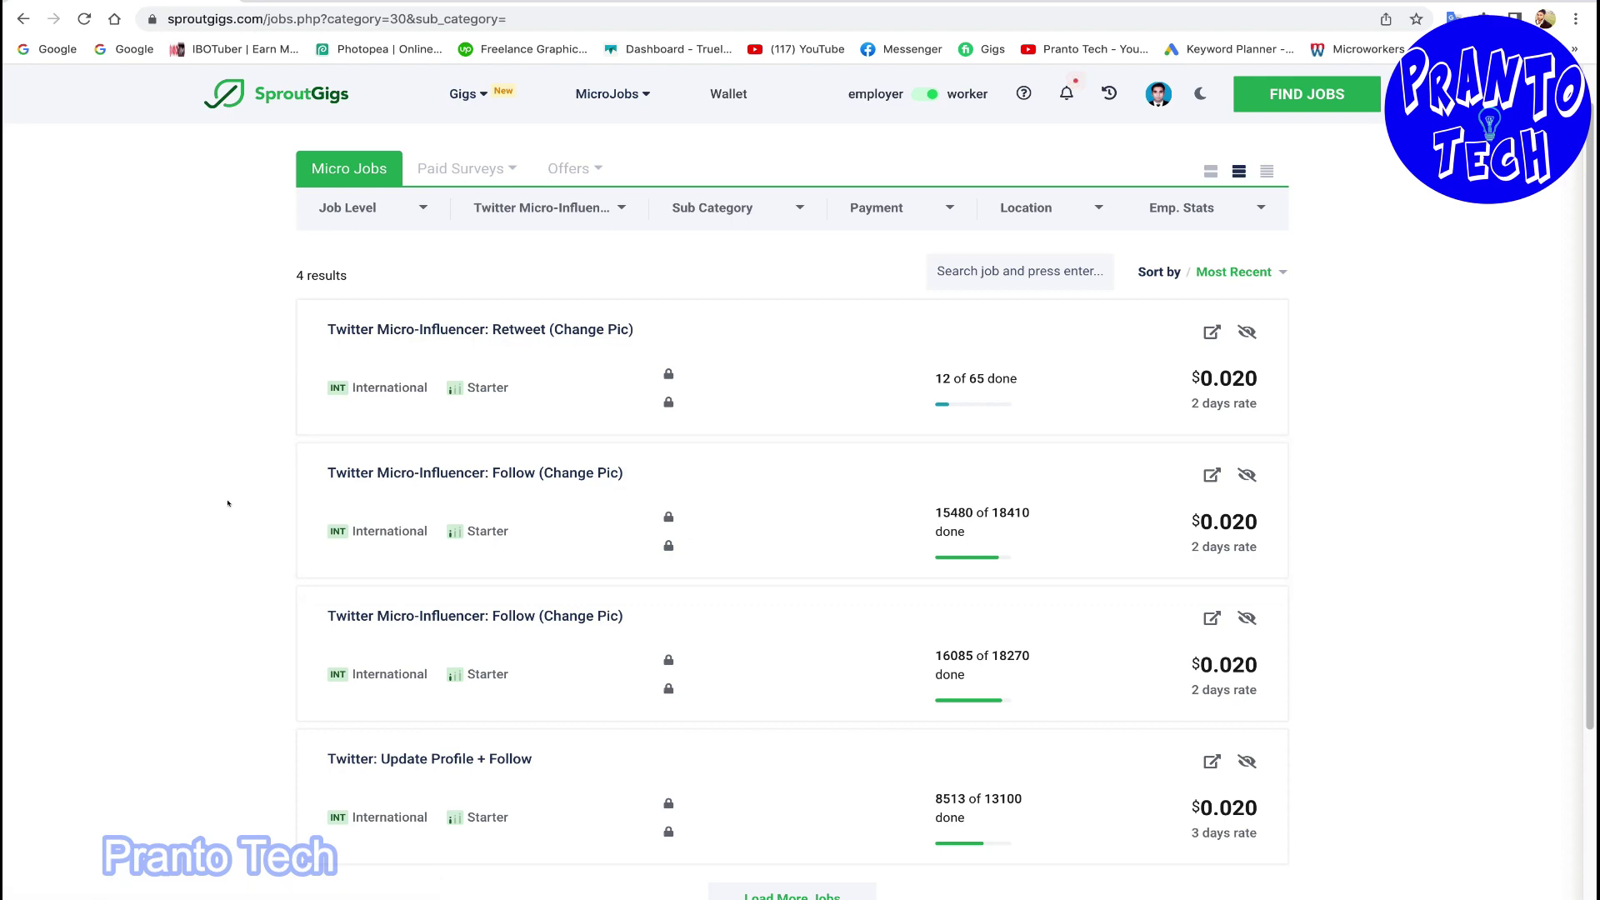
{"action": "scroll", "coordinate": [229, 501], "scroll_direction": "down", "scroll_amount": 4}
{"action": "scroll", "coordinate": [229, 501], "scroll_direction": "up", "scroll_amount": 5}
{"action": "scroll", "coordinate": [229, 500], "scroll_direction": "down", "scroll_amount": 2}
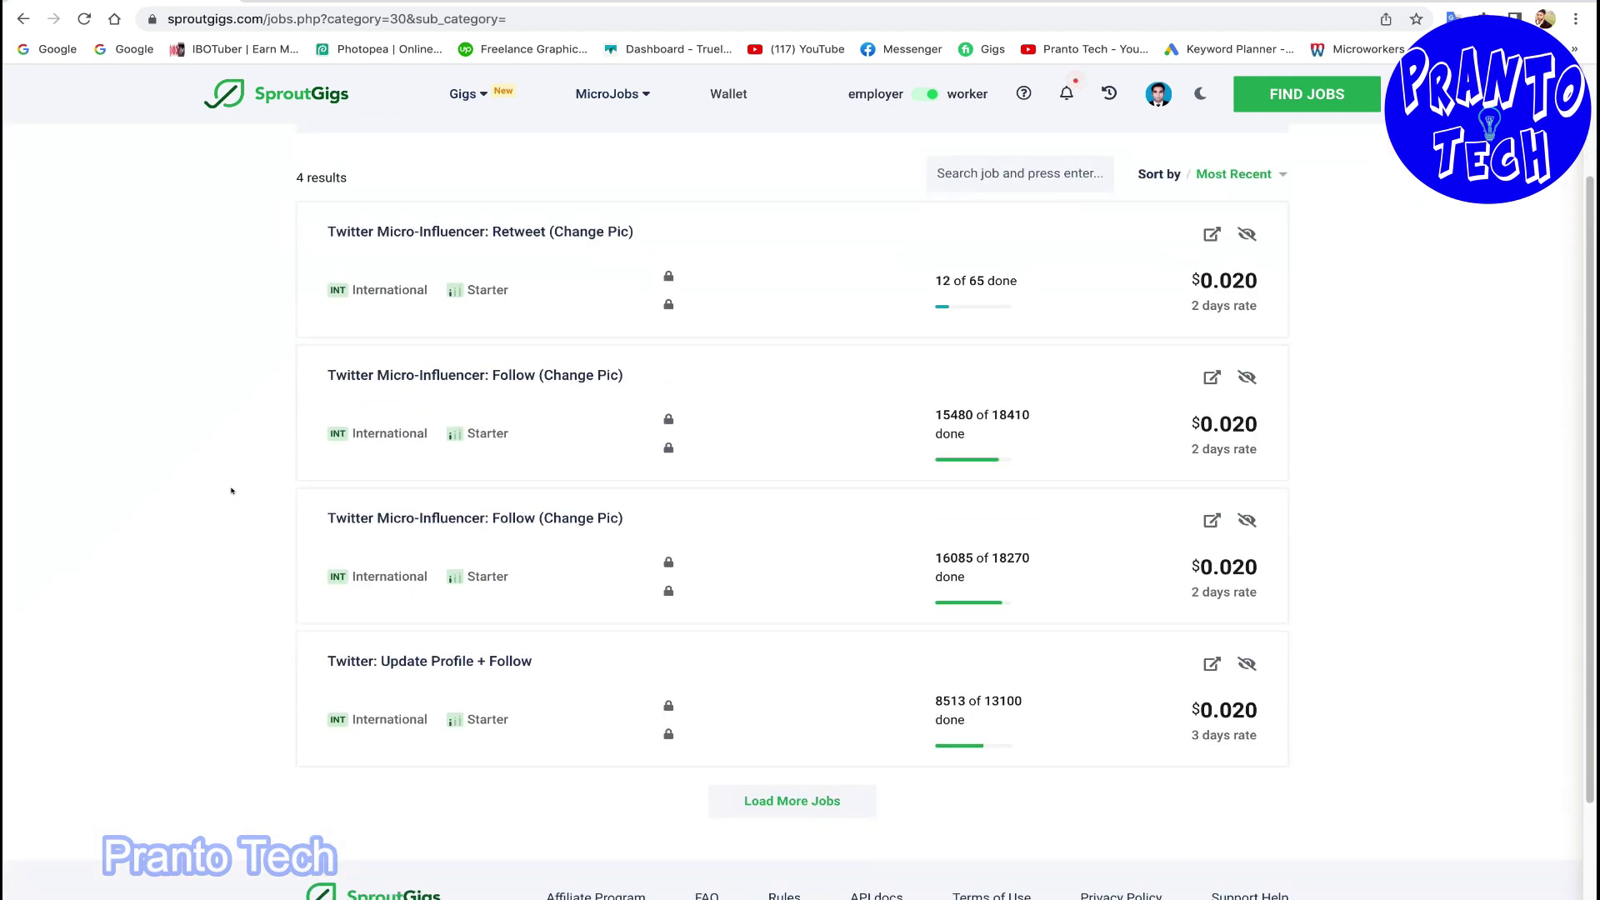
{"action": "scroll", "coordinate": [457, 375], "scroll_direction": "up", "scroll_amount": 2}
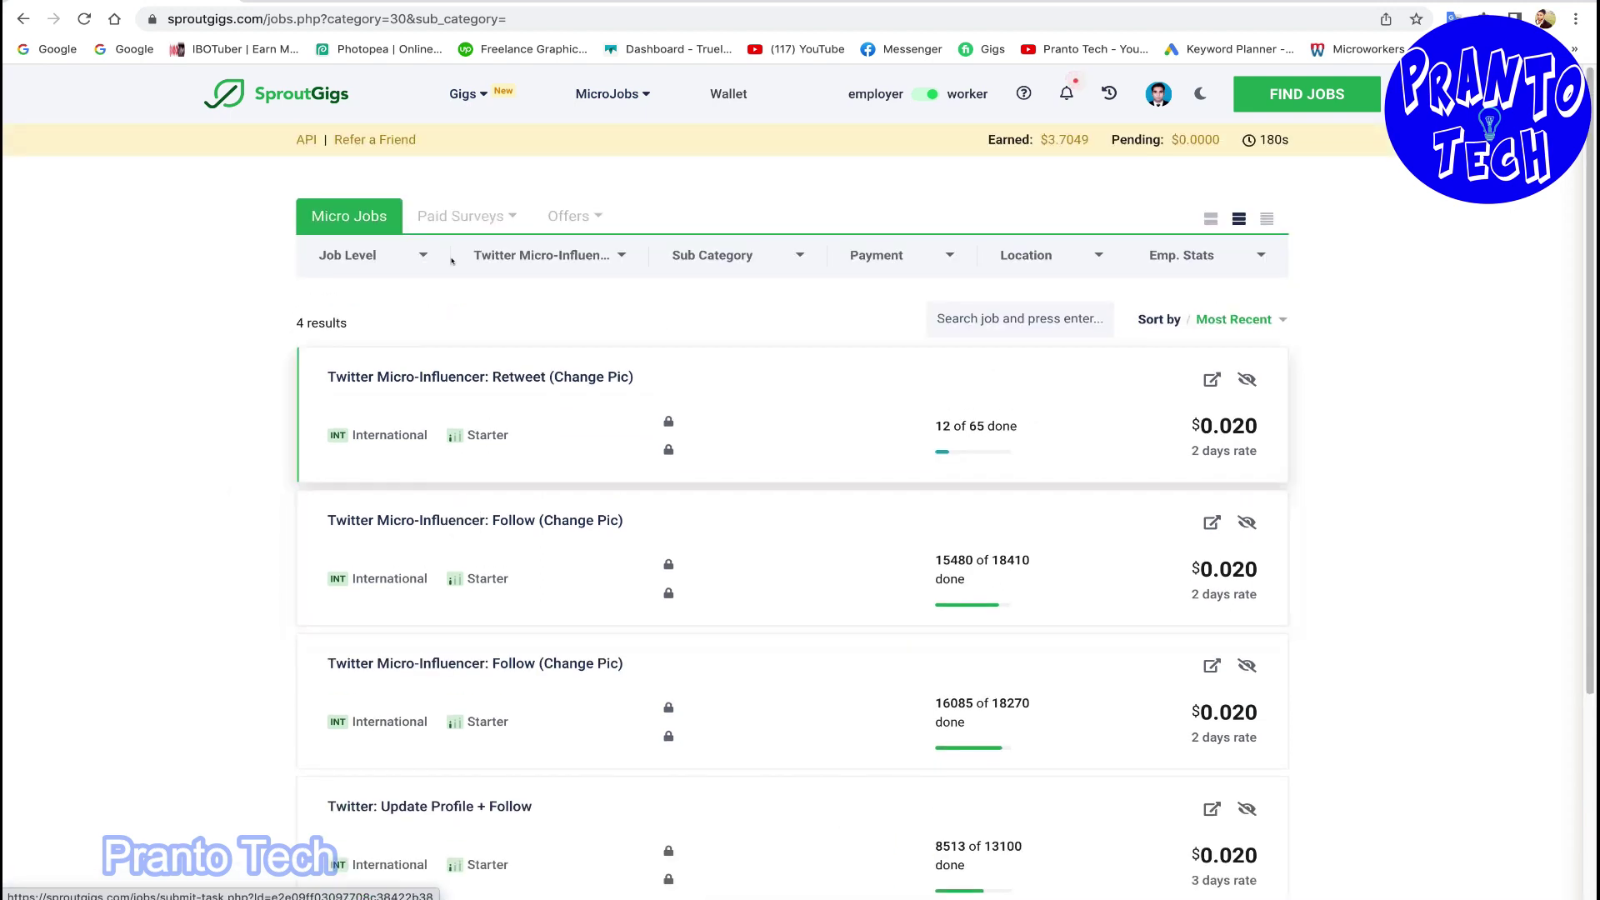
Review the job categories offered in the category filter, from Sign up through Qualification, and close the list.
{"action": "left_click", "coordinate": [625, 265]}
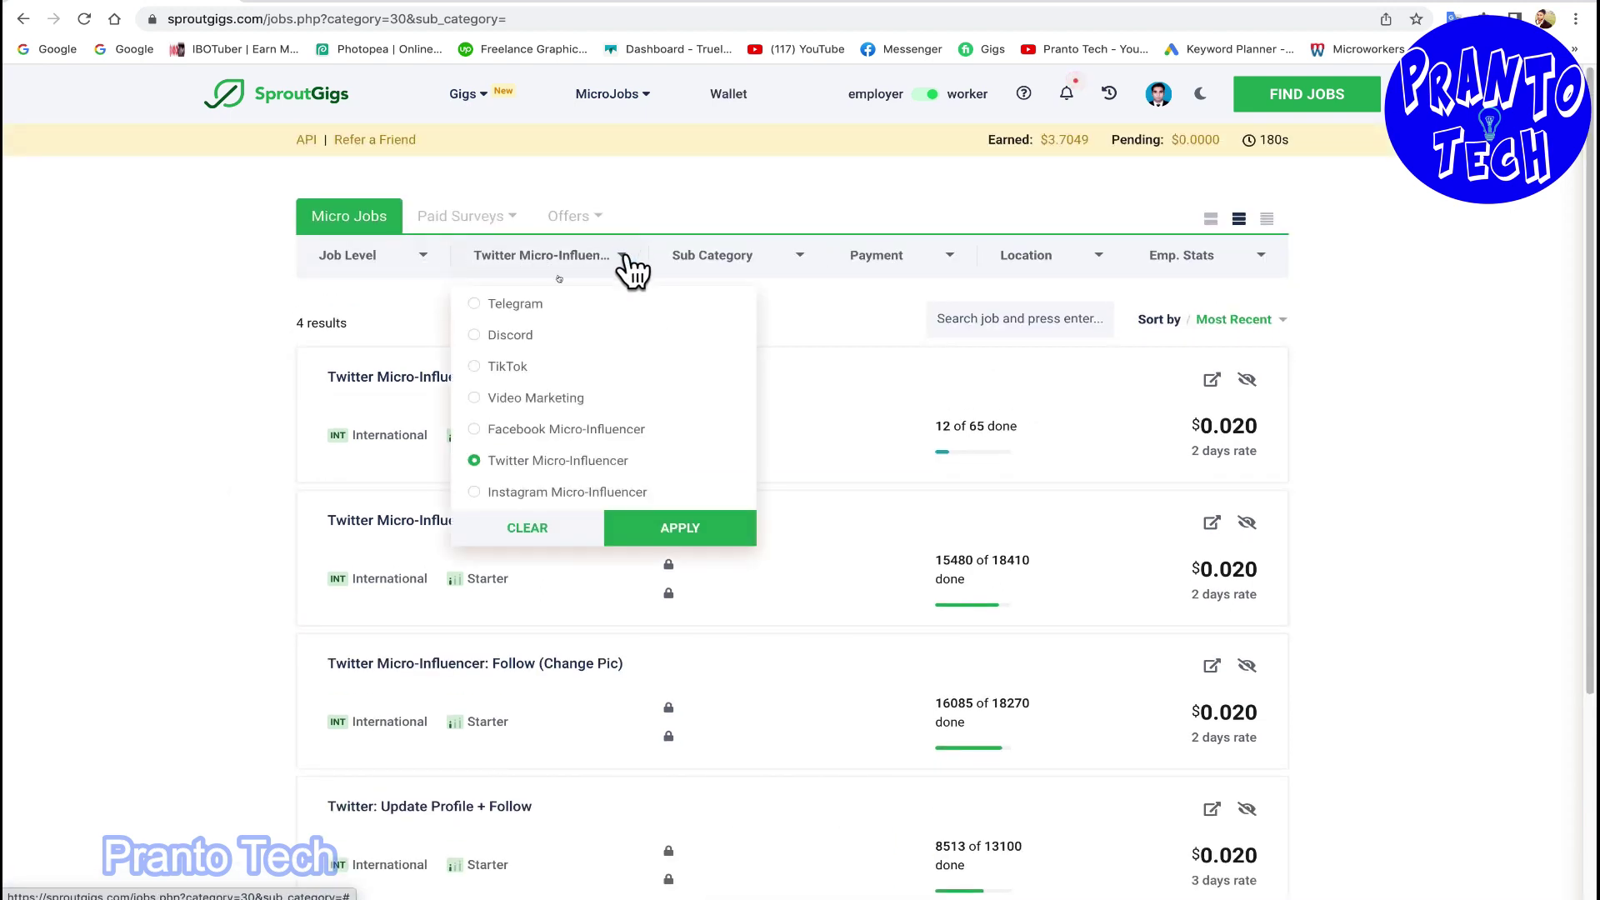
{"action": "scroll", "coordinate": [495, 342], "scroll_direction": "up", "scroll_amount": 2}
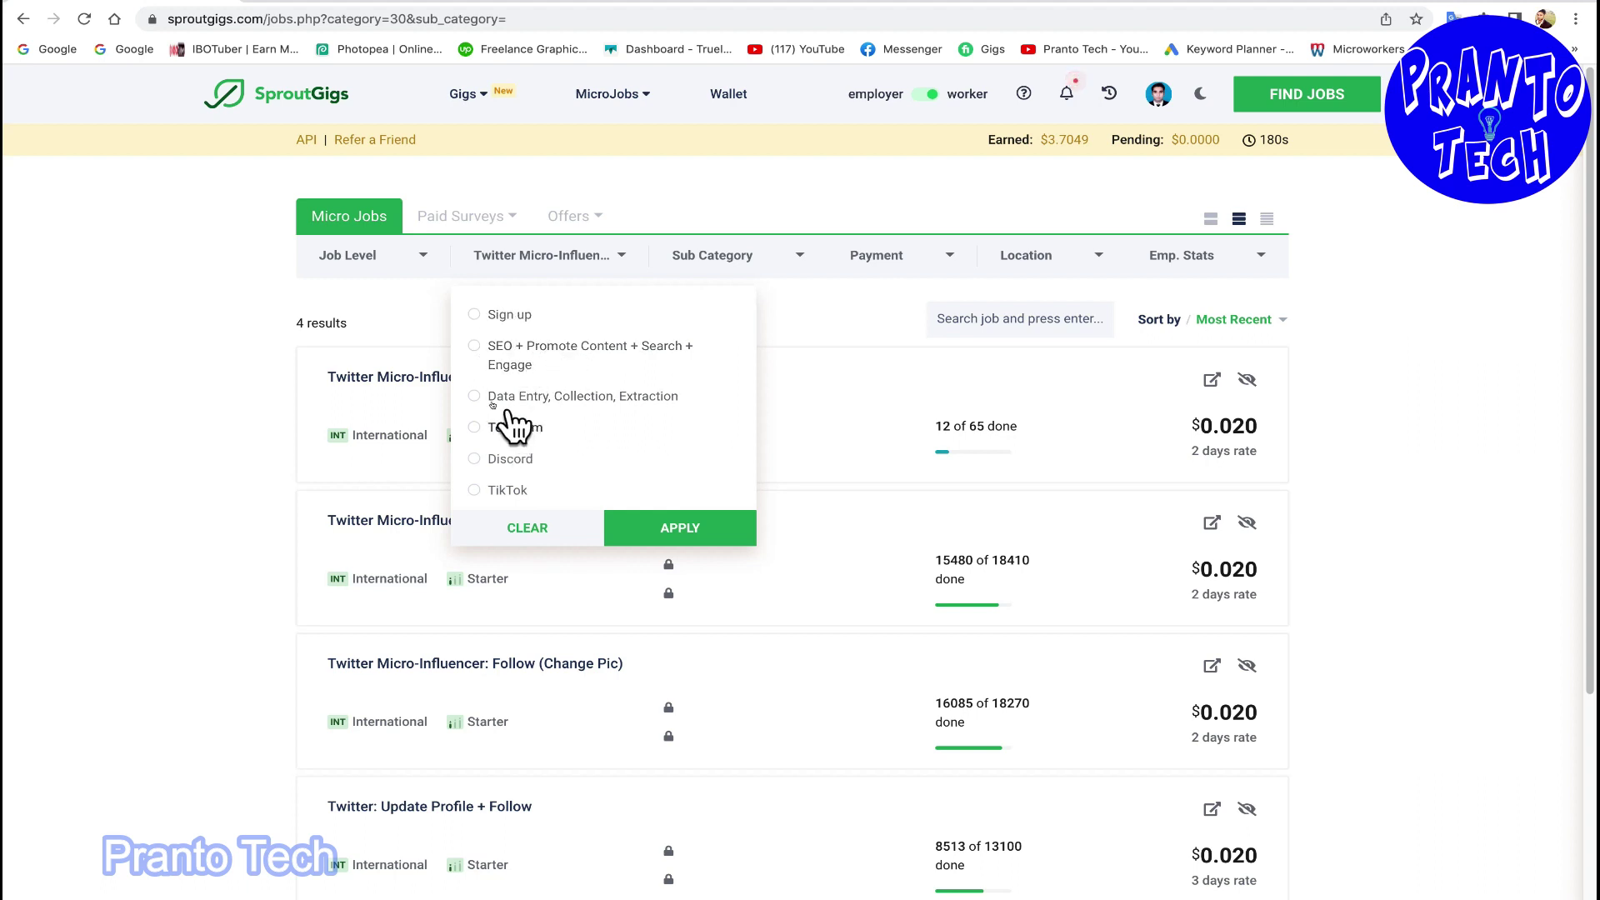
{"action": "scroll", "coordinate": [525, 459], "scroll_direction": "down", "scroll_amount": 1}
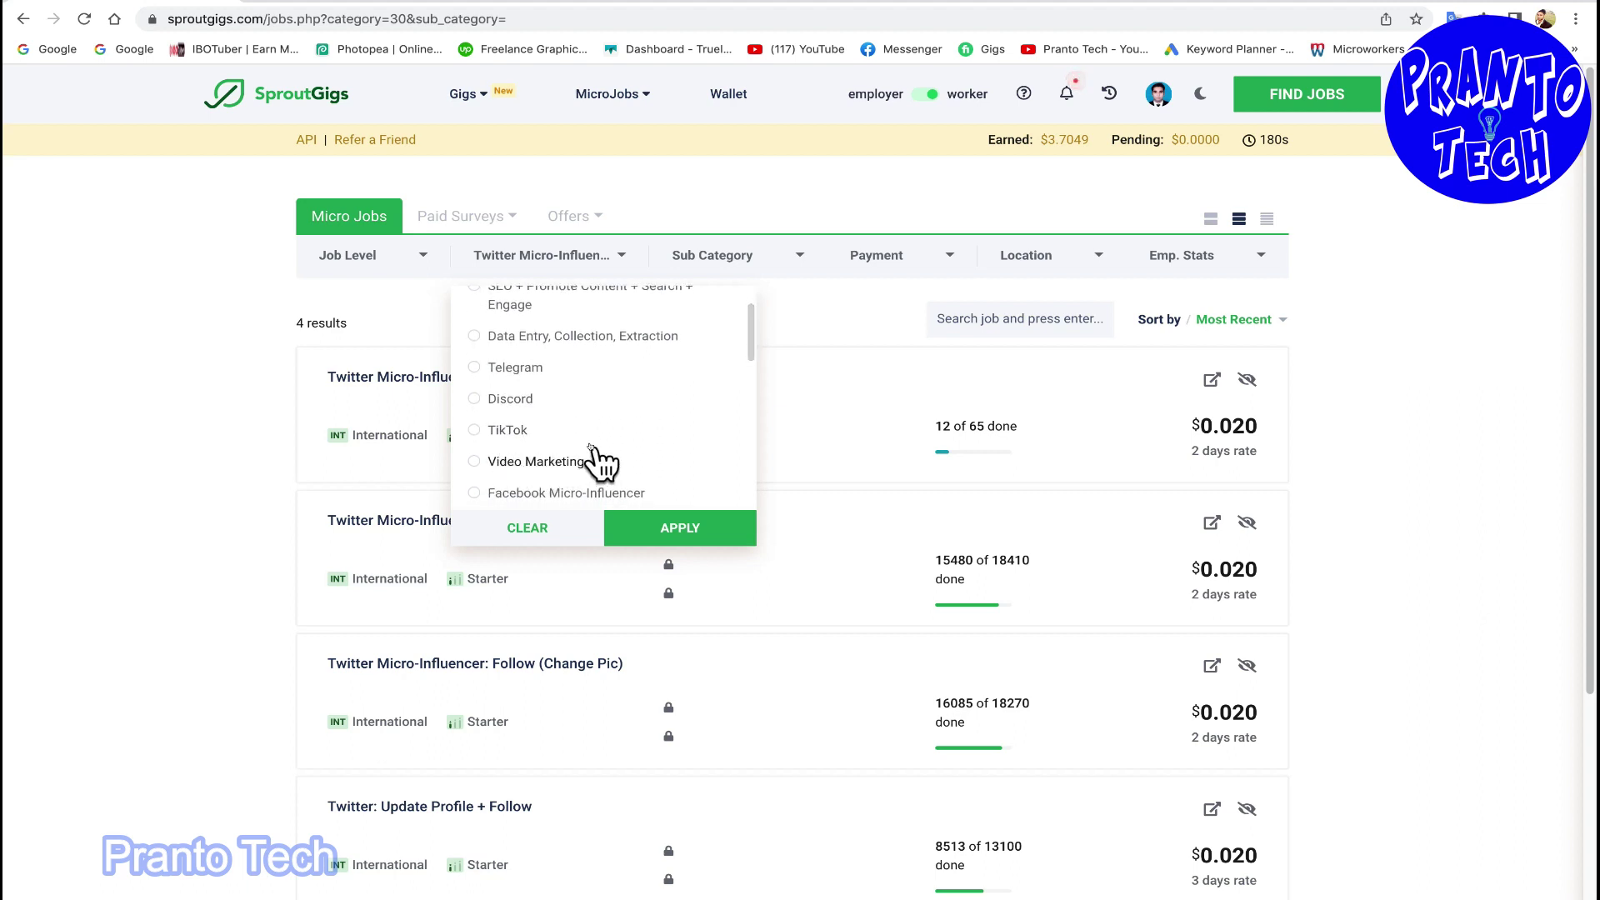
{"action": "scroll", "coordinate": [533, 459], "scroll_direction": "down", "scroll_amount": 2}
{"action": "scroll", "coordinate": [497, 473], "scroll_direction": "down", "scroll_amount": 2}
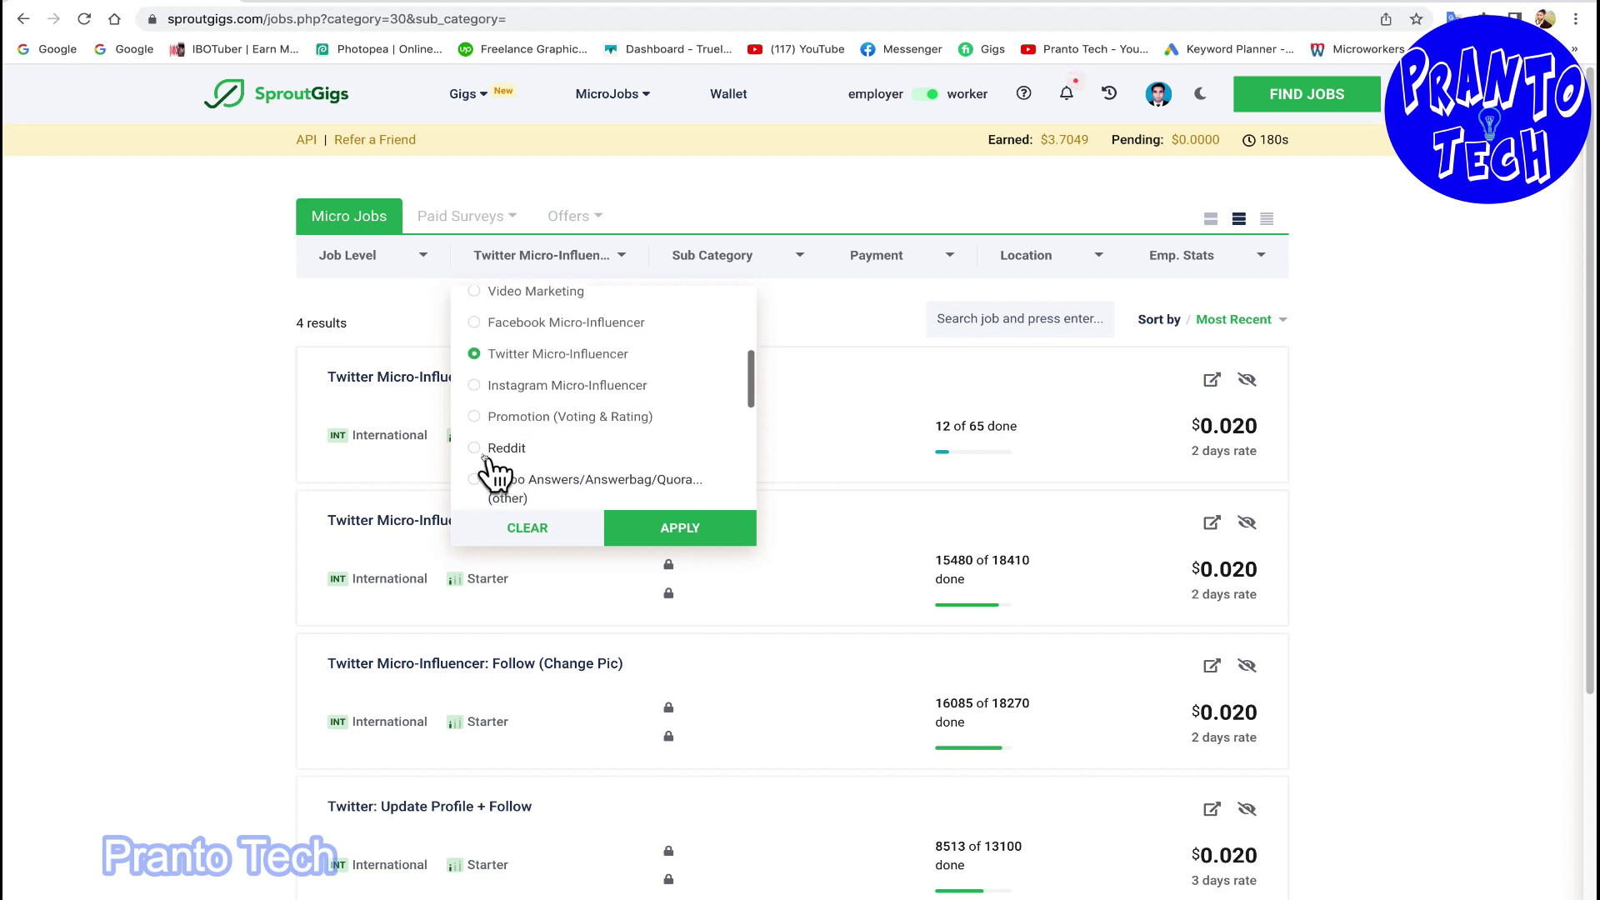
{"action": "scroll", "coordinate": [514, 465], "scroll_direction": "down", "scroll_amount": 1}
{"action": "scroll", "coordinate": [538, 485], "scroll_direction": "down", "scroll_amount": 2}
{"action": "scroll", "coordinate": [517, 489], "scroll_direction": "down", "scroll_amount": 2}
{"action": "scroll", "coordinate": [533, 454], "scroll_direction": "down", "scroll_amount": 2}
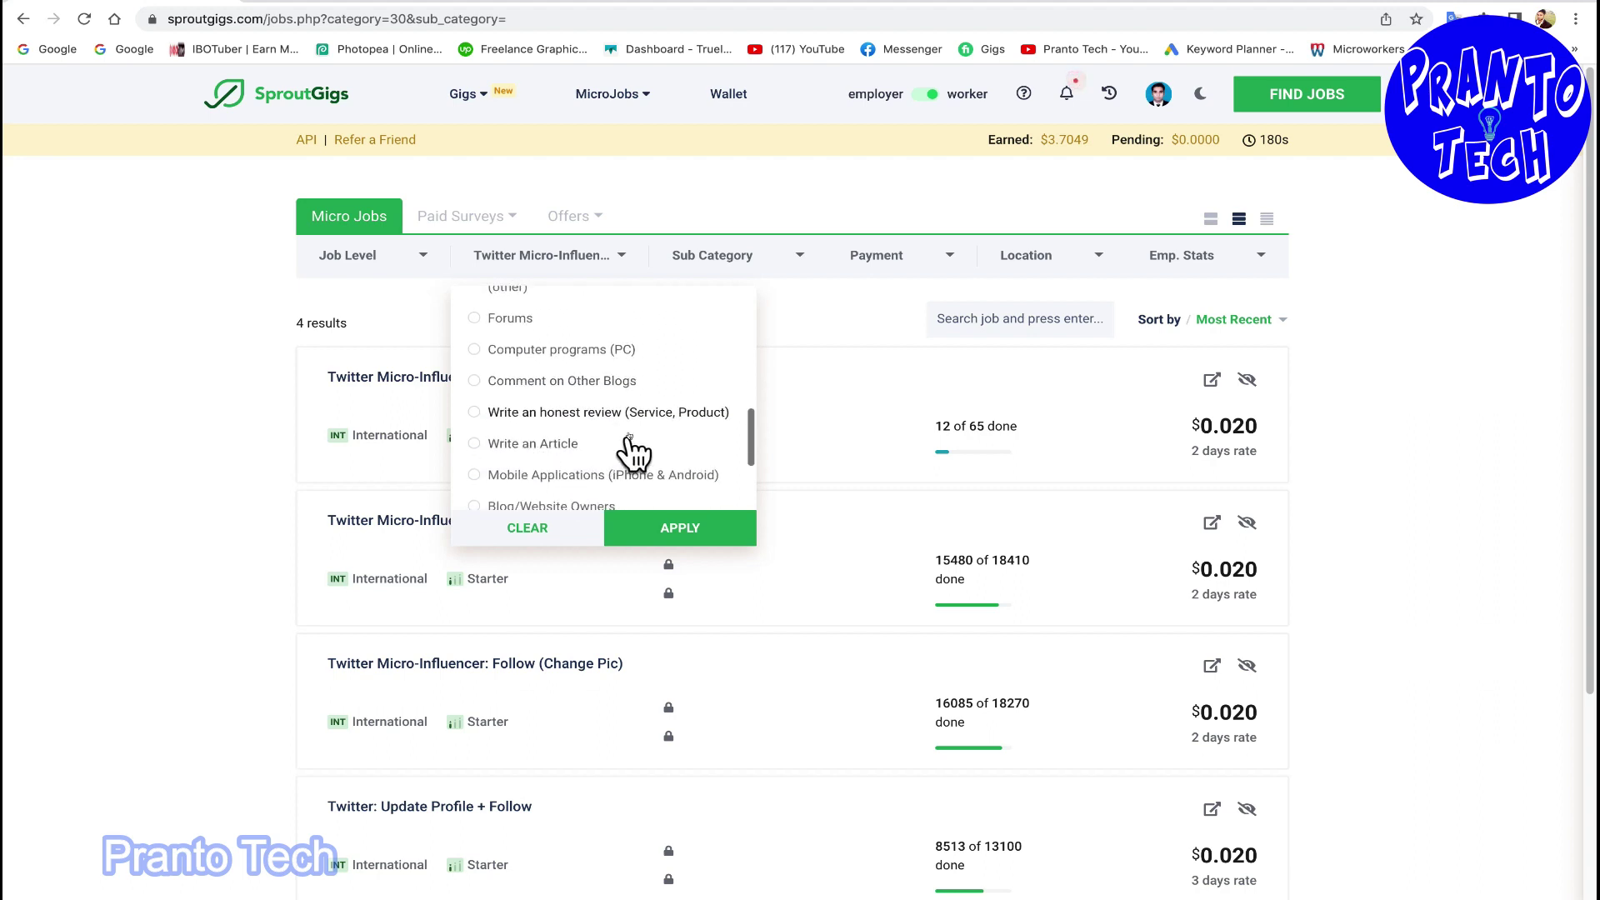
{"action": "scroll", "coordinate": [533, 475], "scroll_direction": "down", "scroll_amount": 1}
{"action": "scroll", "coordinate": [523, 497], "scroll_direction": "down", "scroll_amount": 1}
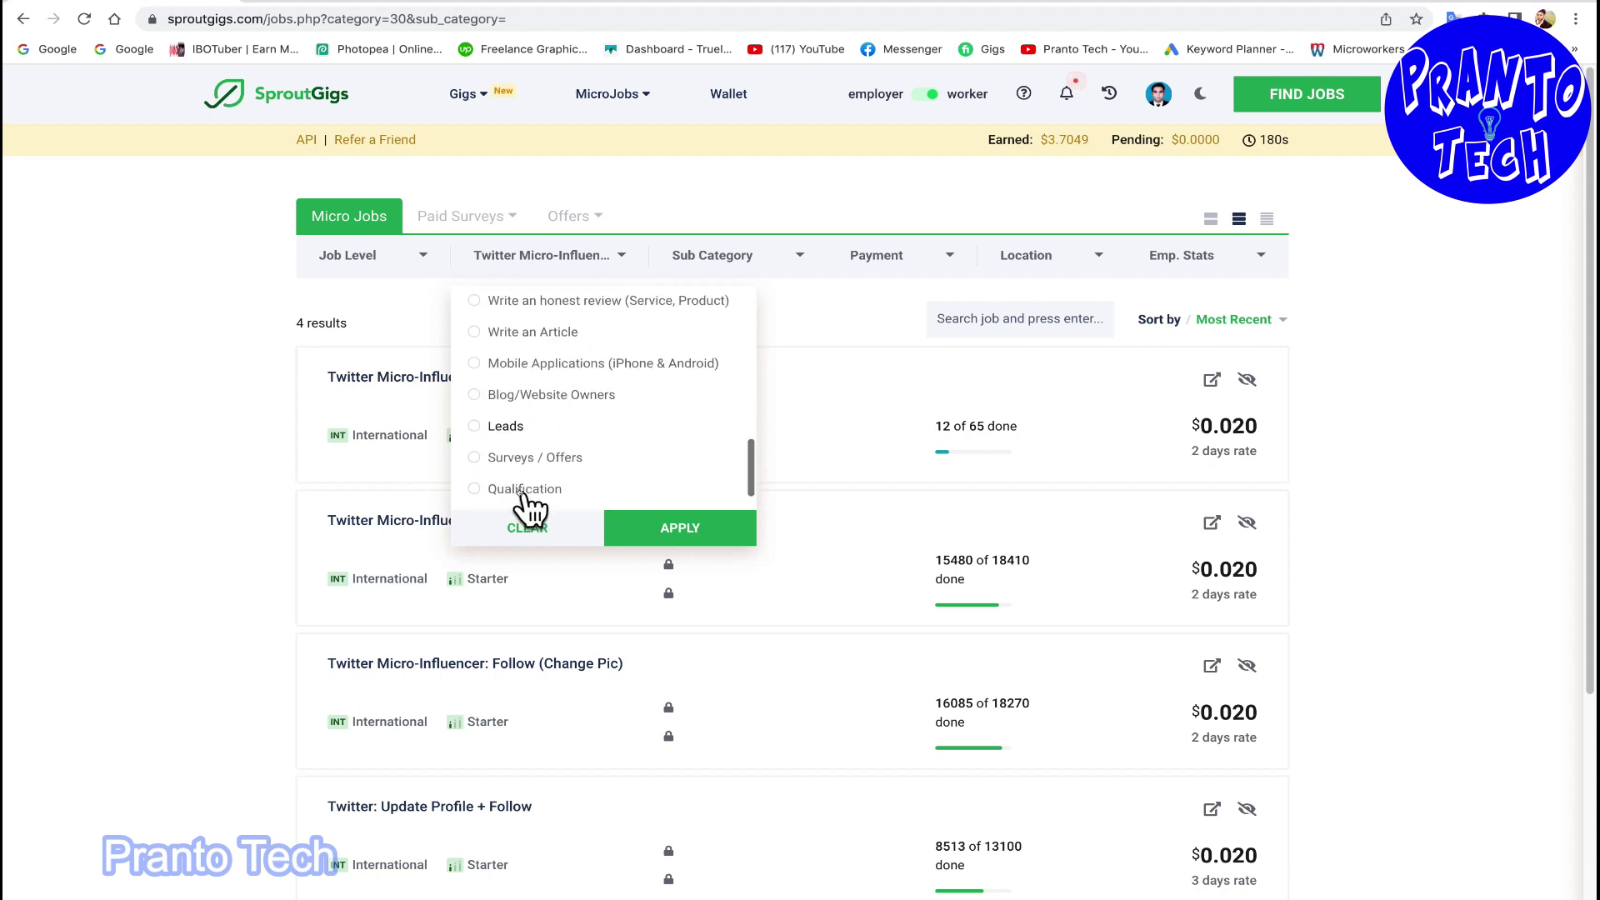
{"action": "scroll", "coordinate": [517, 434], "scroll_direction": "down", "scroll_amount": 3}
{"action": "scroll", "coordinate": [537, 413], "scroll_direction": "up", "scroll_amount": 2}
{"action": "scroll", "coordinate": [532, 391], "scroll_direction": "up", "scroll_amount": 5}
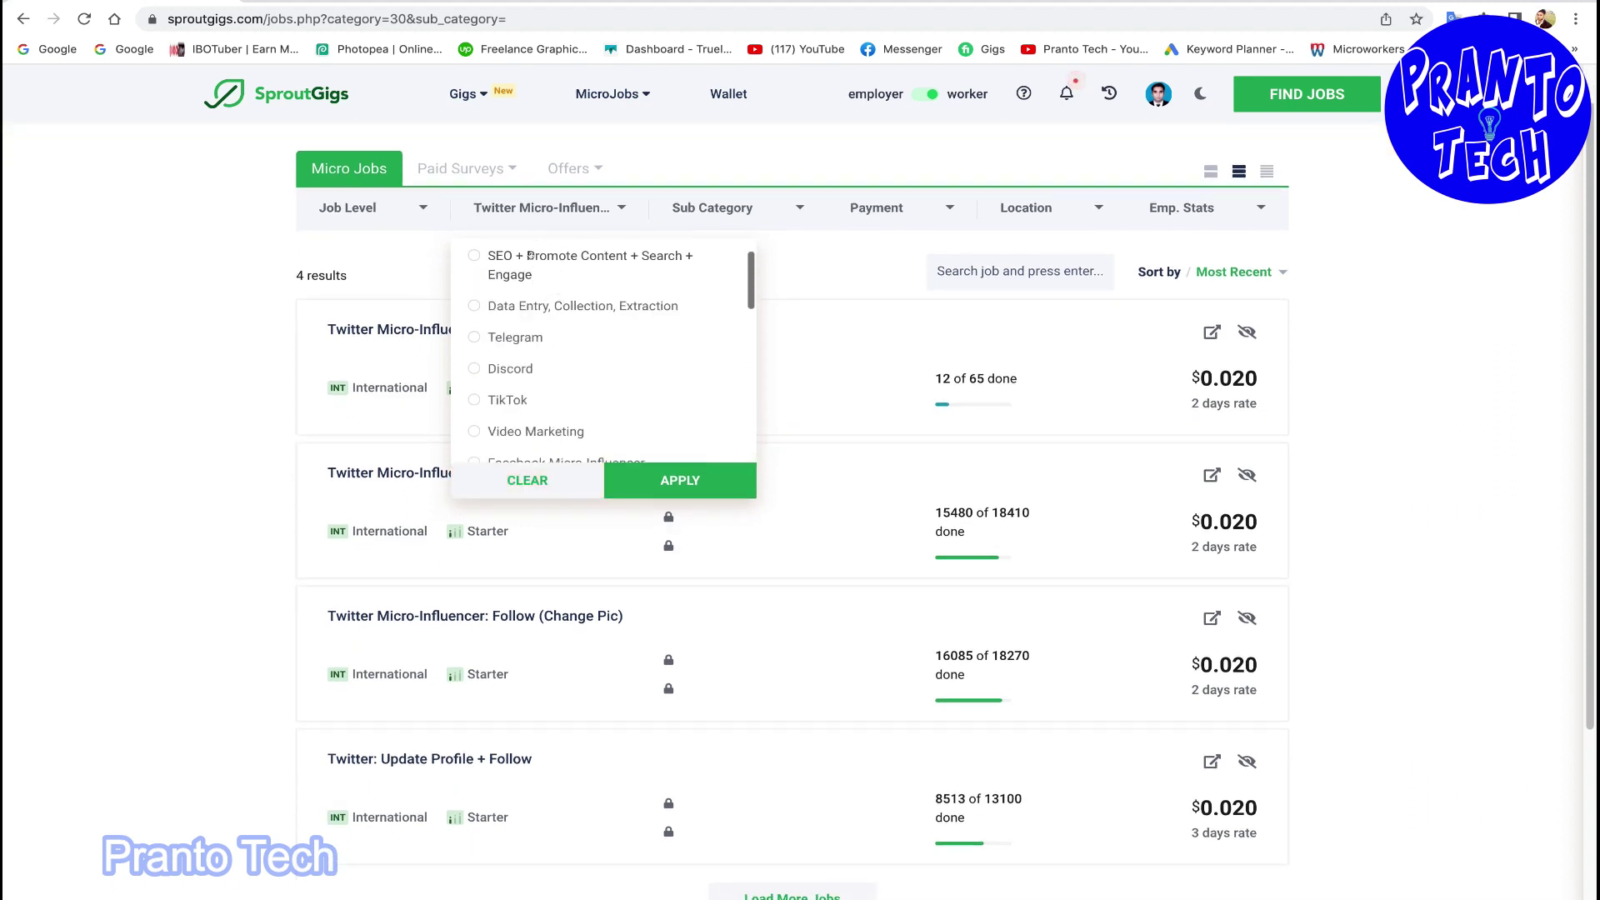
{"action": "scroll", "coordinate": [546, 445], "scroll_direction": "down", "scroll_amount": 1}
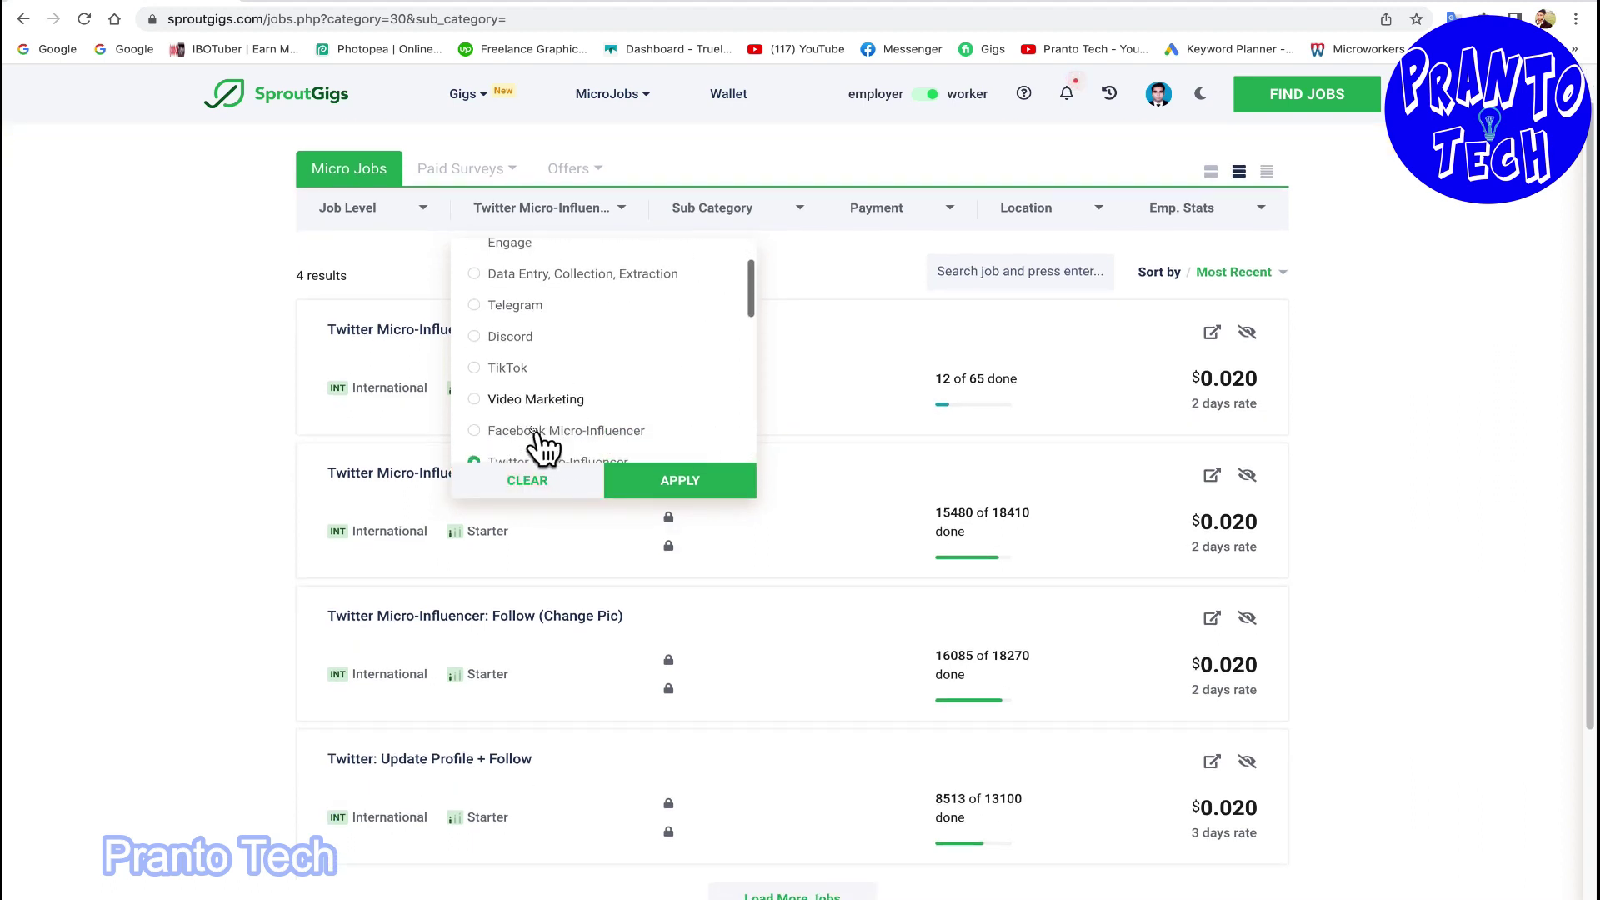
{"action": "scroll", "coordinate": [536, 367], "scroll_direction": "down", "scroll_amount": 1}
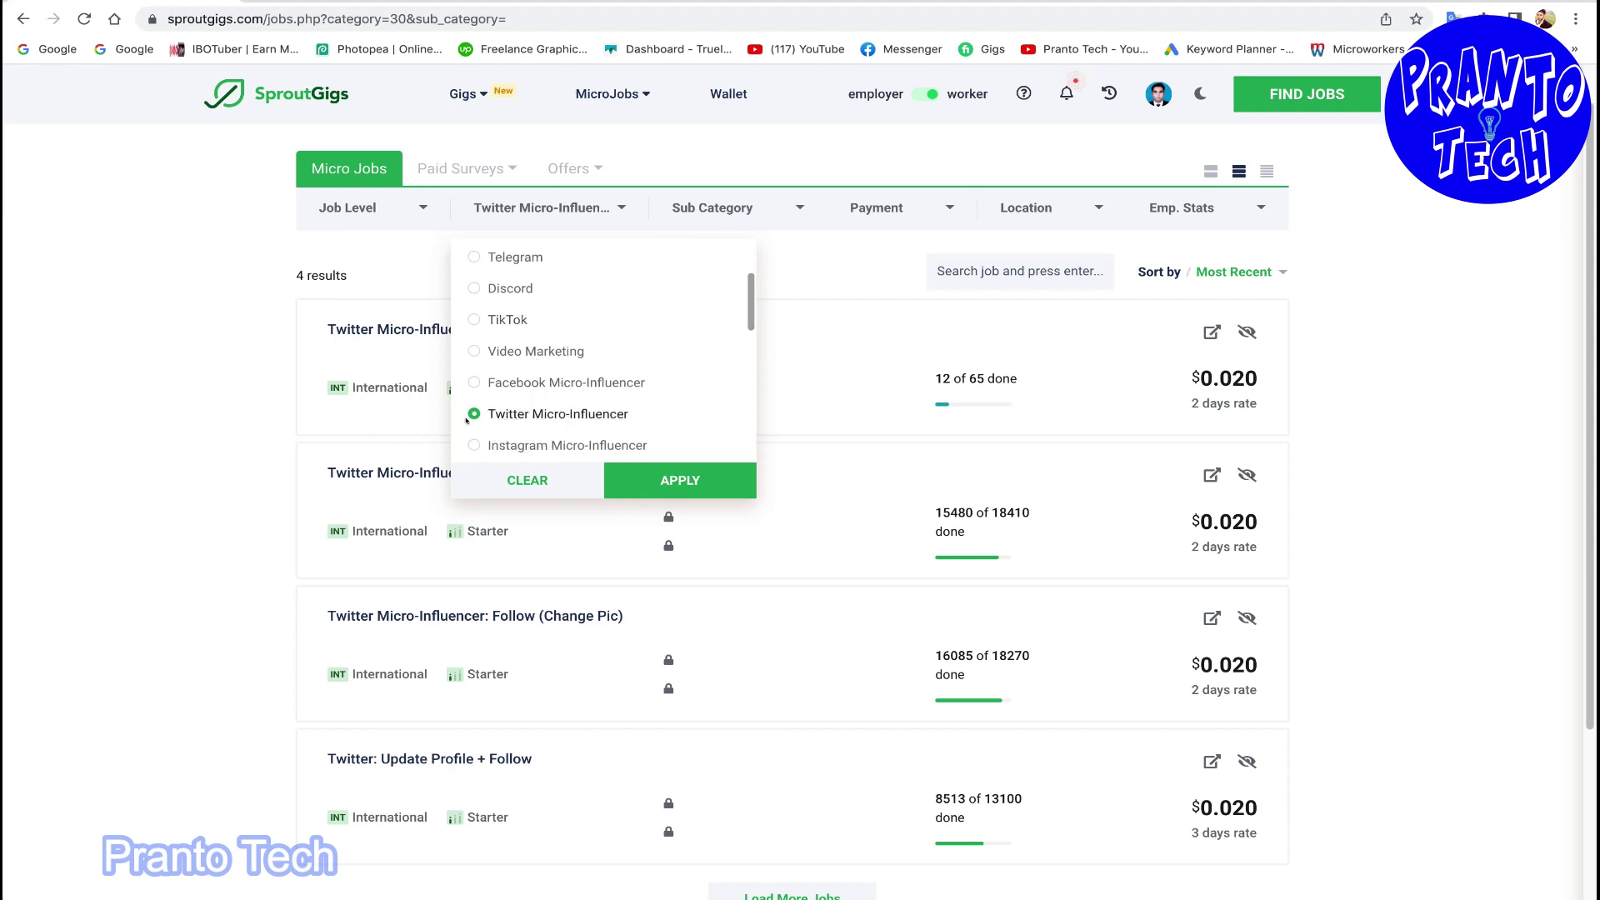
{"action": "left_click", "coordinate": [220, 457]}
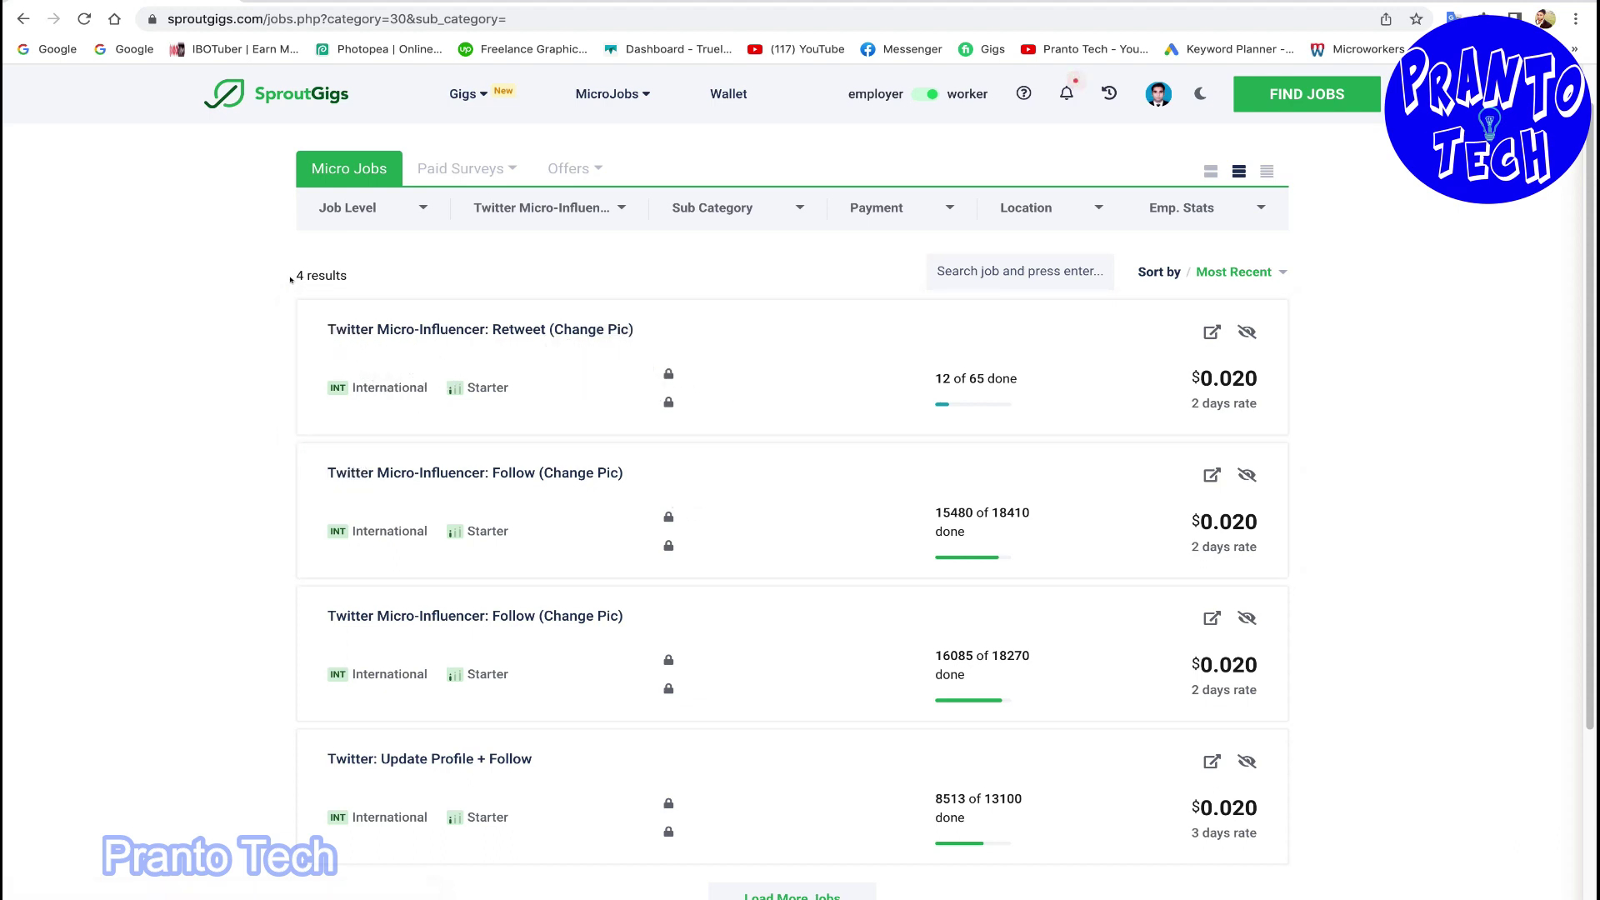
Look through the Twitter Micro-Influencer jobs and try to open the Retweet (Change Pic) job.
{"action": "scroll", "coordinate": [1033, 380], "scroll_direction": "down", "scroll_amount": 1}
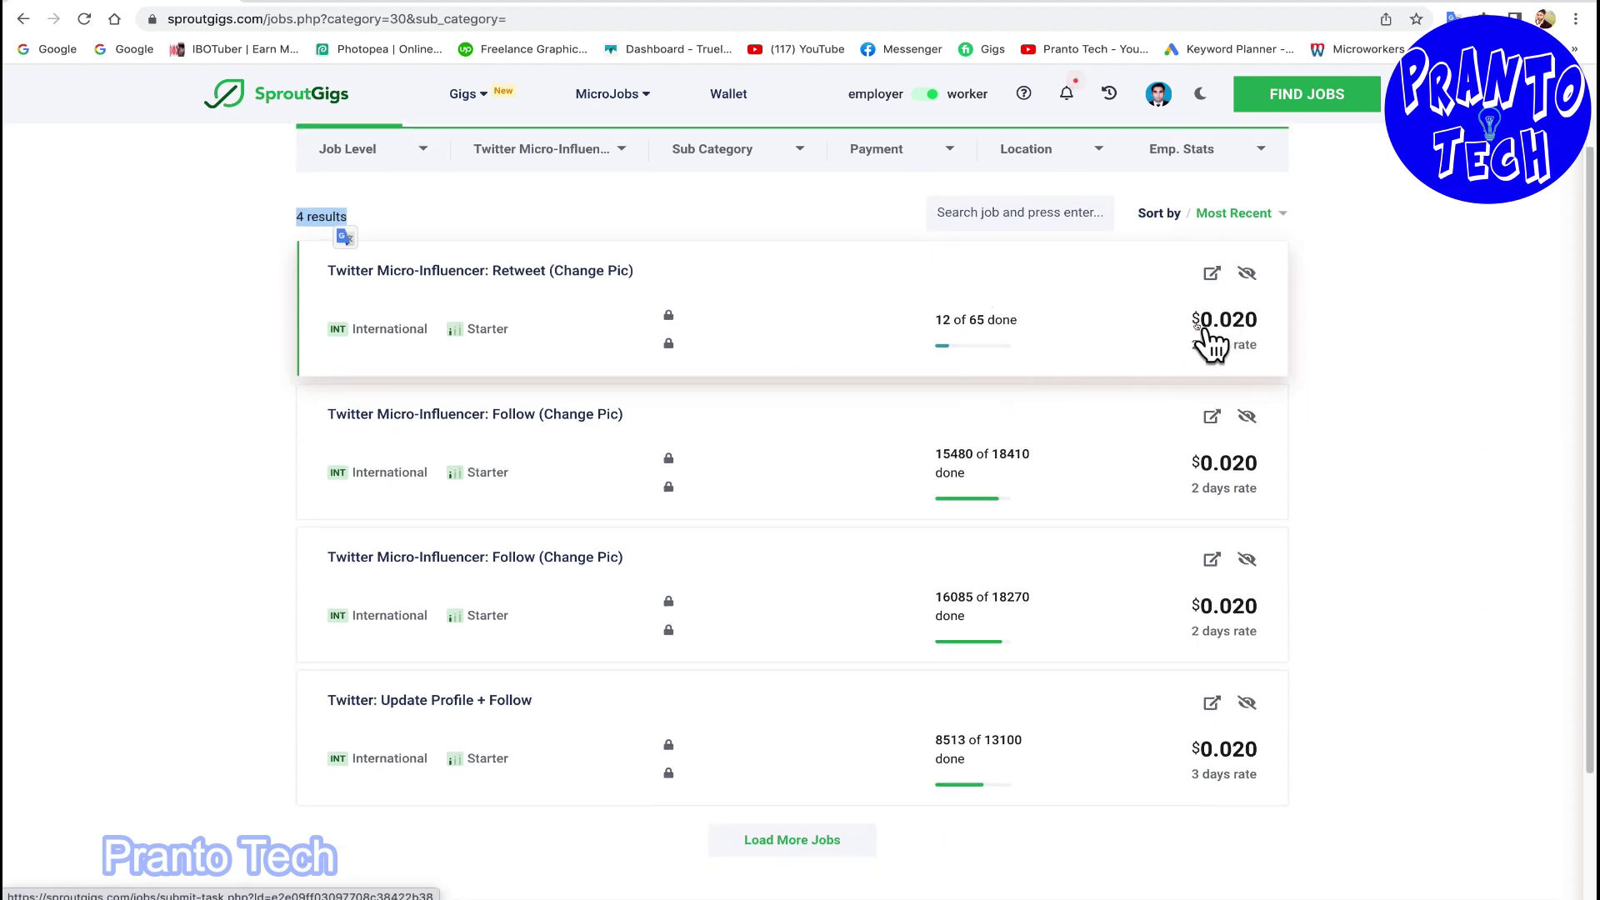
{"action": "scroll", "coordinate": [1164, 484], "scroll_direction": "down", "scroll_amount": 1}
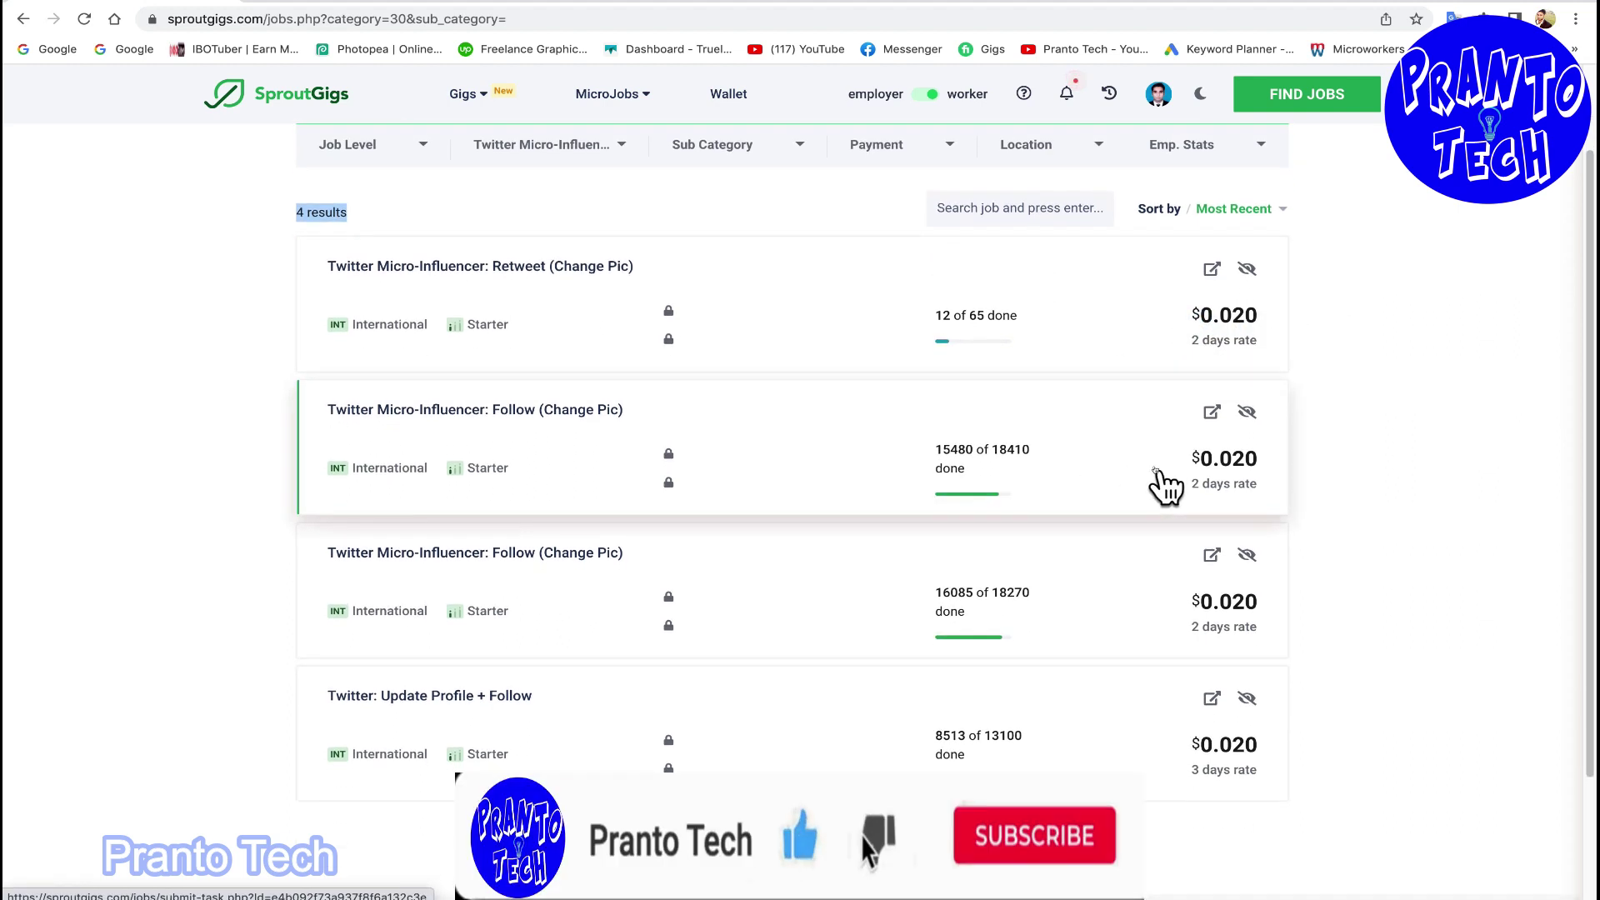
{"action": "scroll", "coordinate": [1167, 480], "scroll_direction": "down", "scroll_amount": 1}
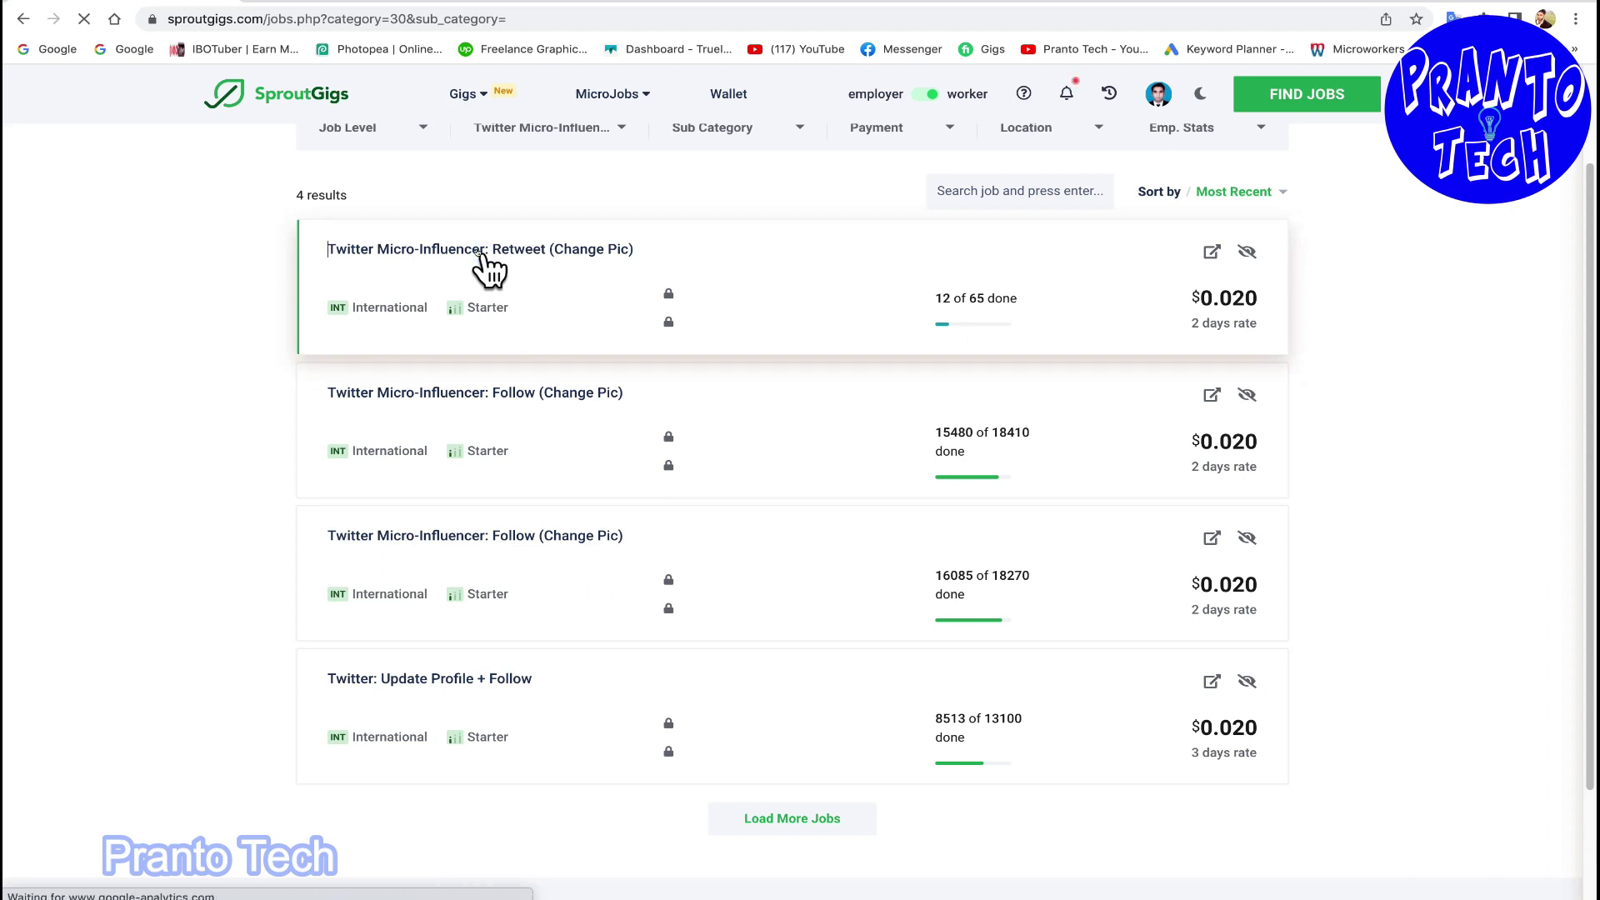
{"action": "left_click", "coordinate": [487, 265]}
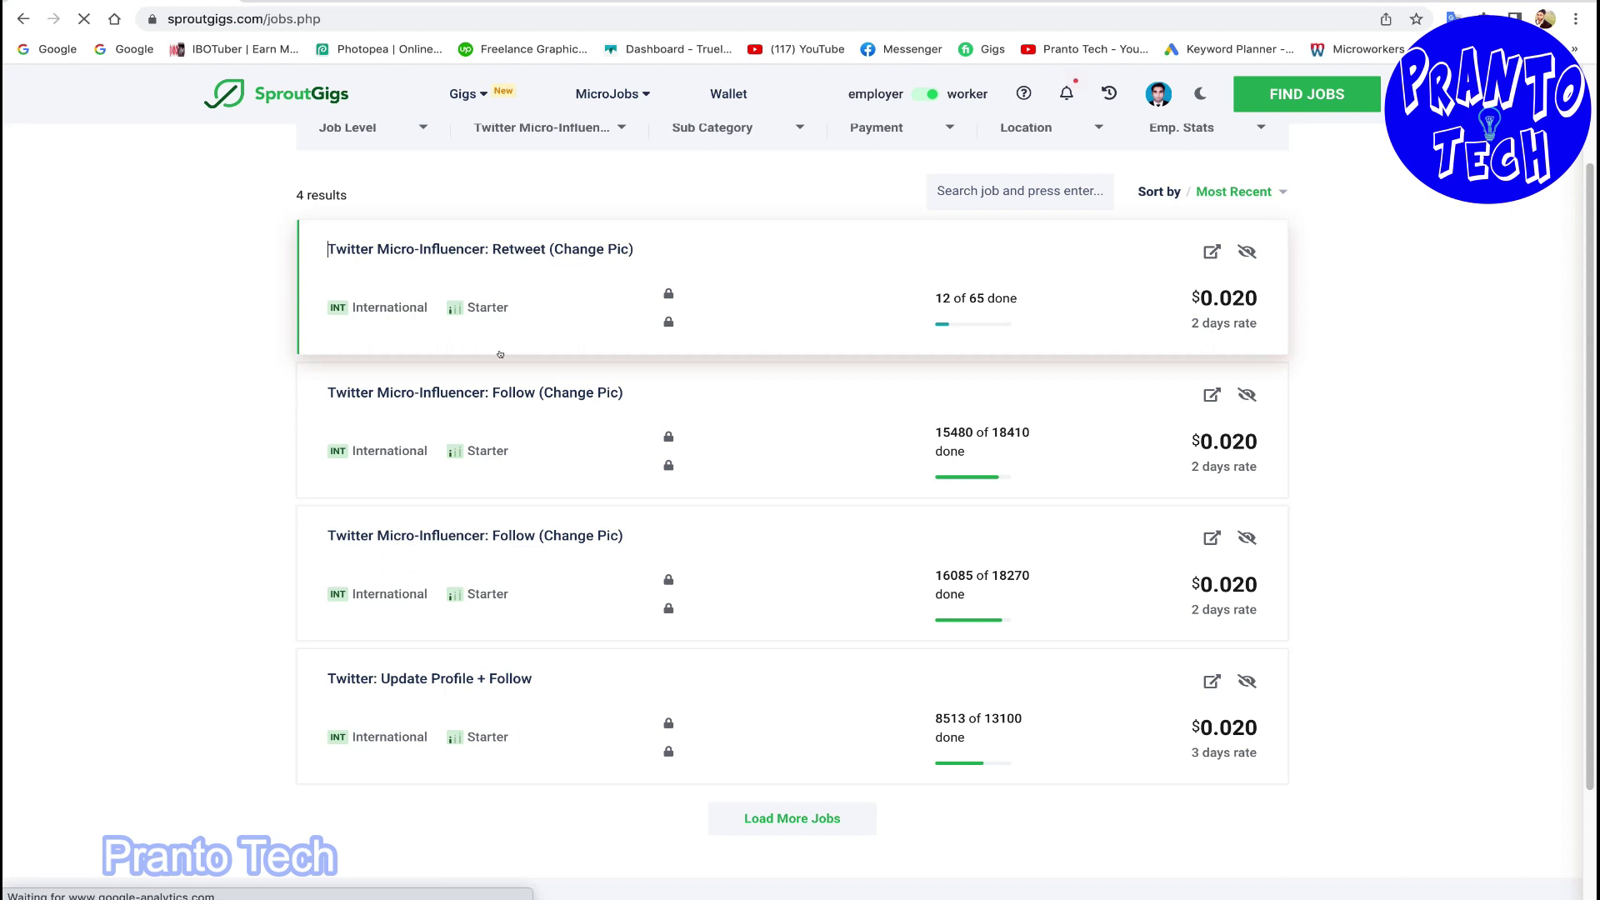
{"action": "mouse_move", "coordinate": [514, 279]}
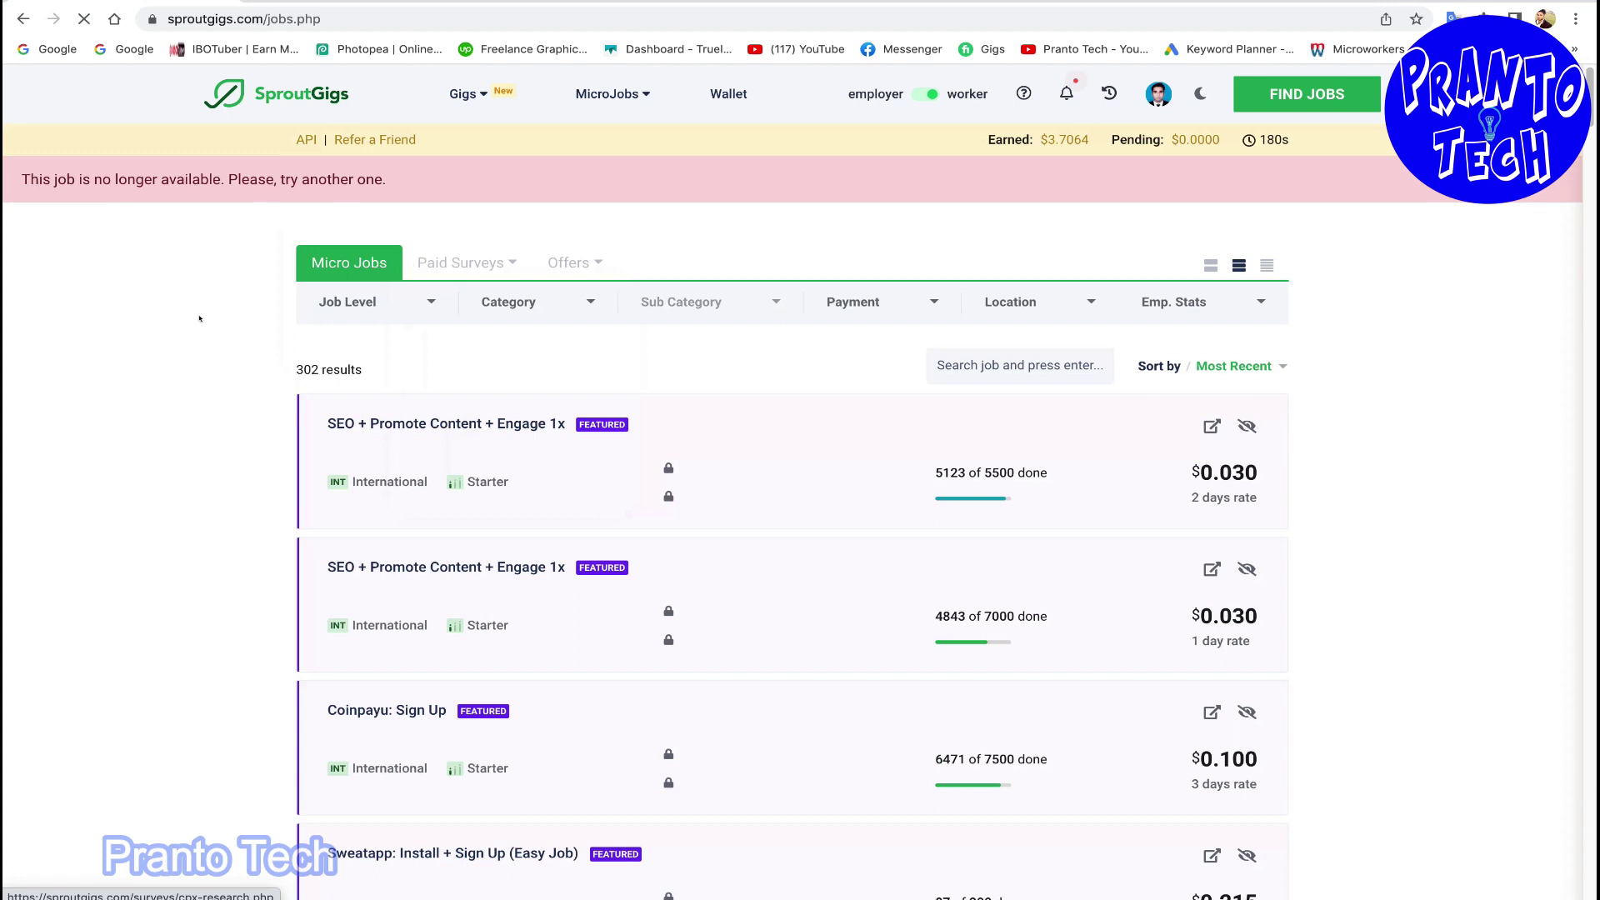
{"action": "left_click_drag", "start_coordinate": [199, 319], "coordinate": [187, 350]}
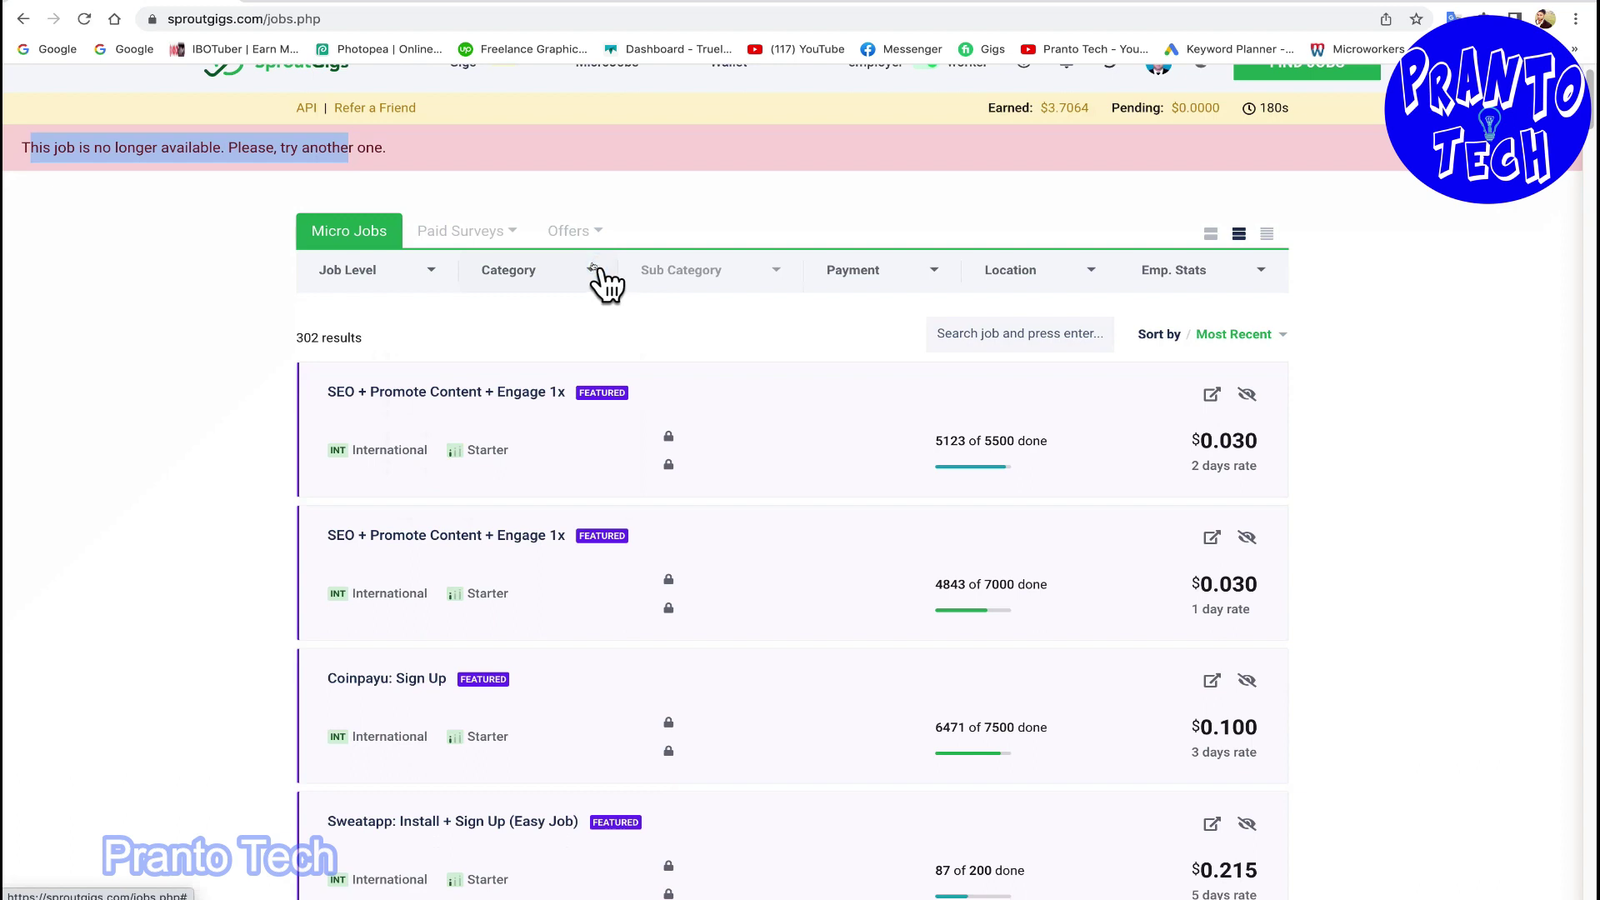
Filter the micro jobs list by the Twitter Micro-Influencer category.
{"action": "left_click", "coordinate": [593, 268]}
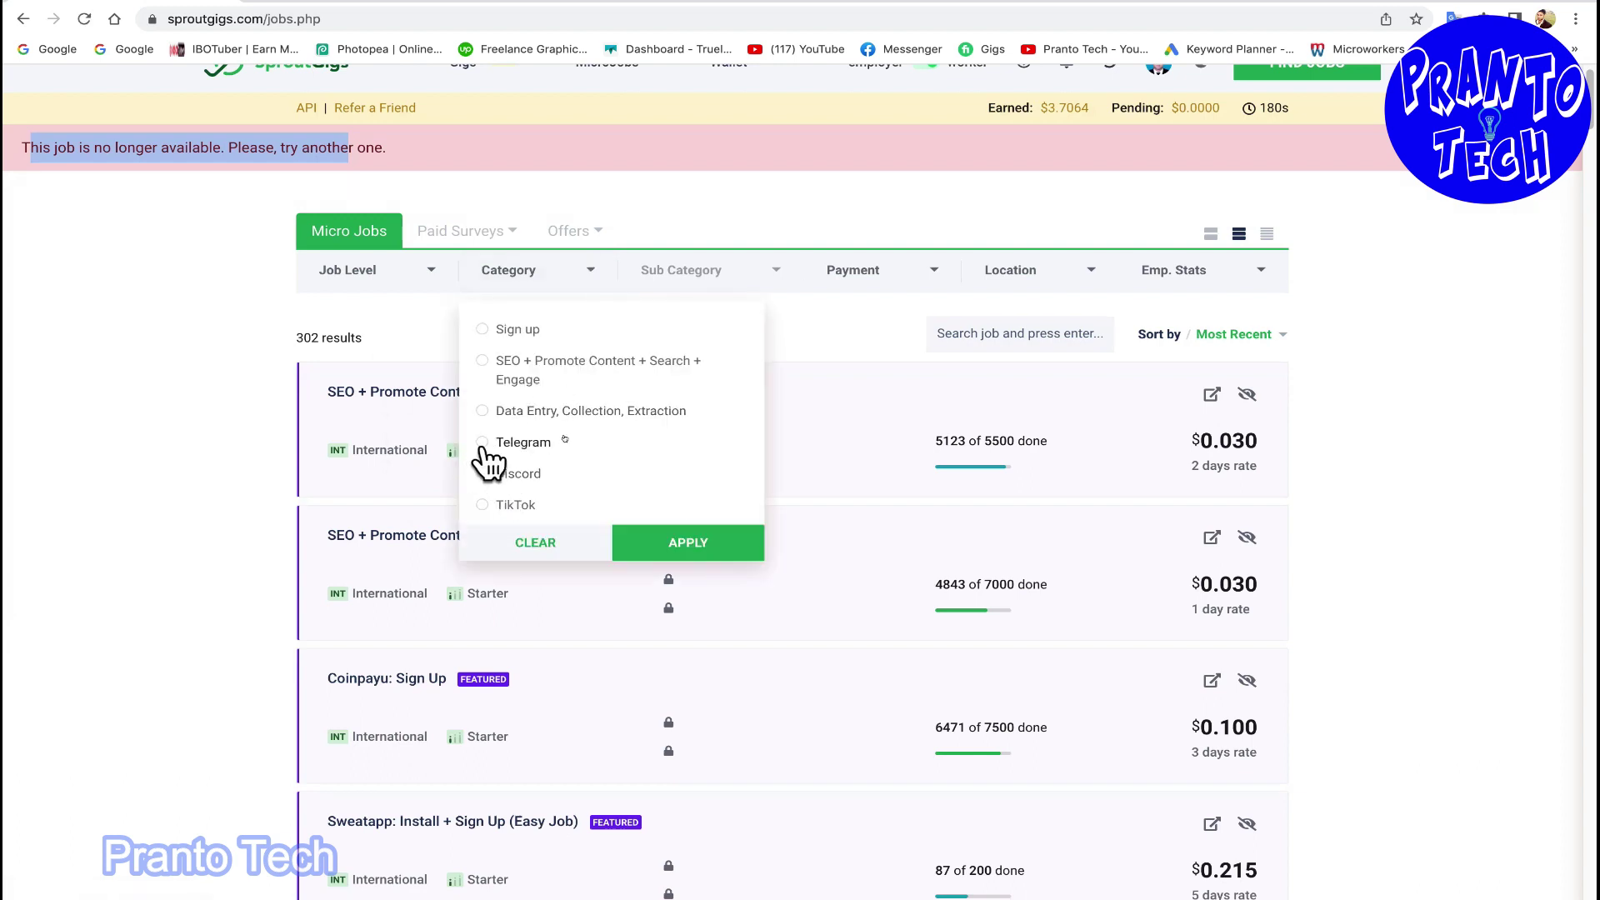
{"action": "scroll", "coordinate": [575, 458], "scroll_direction": "down", "scroll_amount": 2}
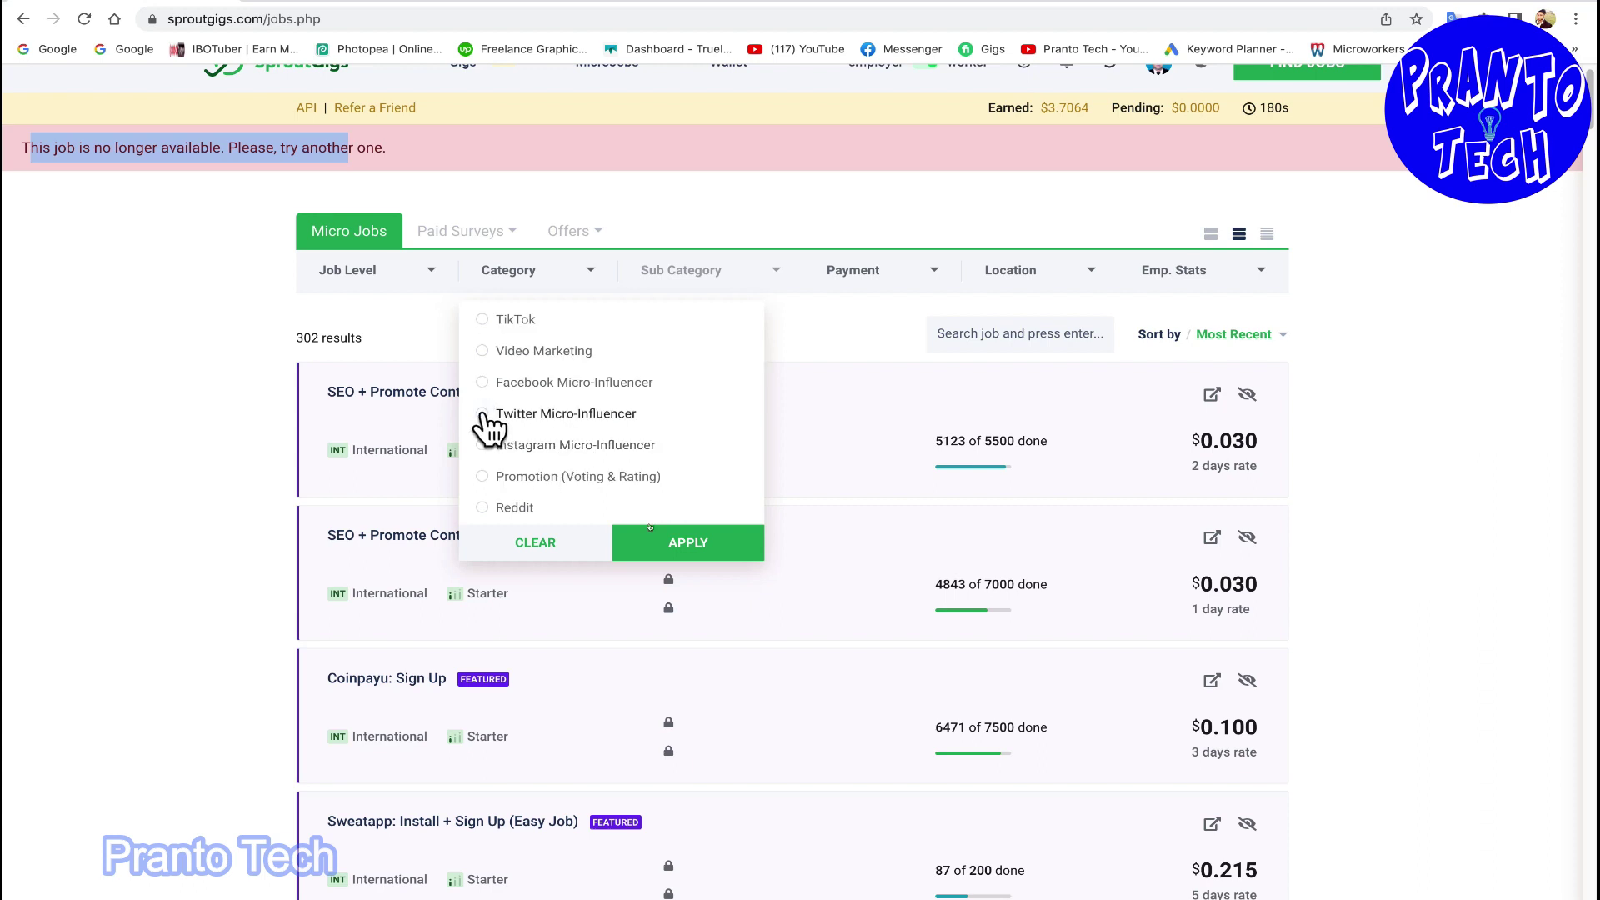
{"action": "left_click", "coordinate": [482, 415]}
{"action": "left_click", "coordinate": [659, 540]}
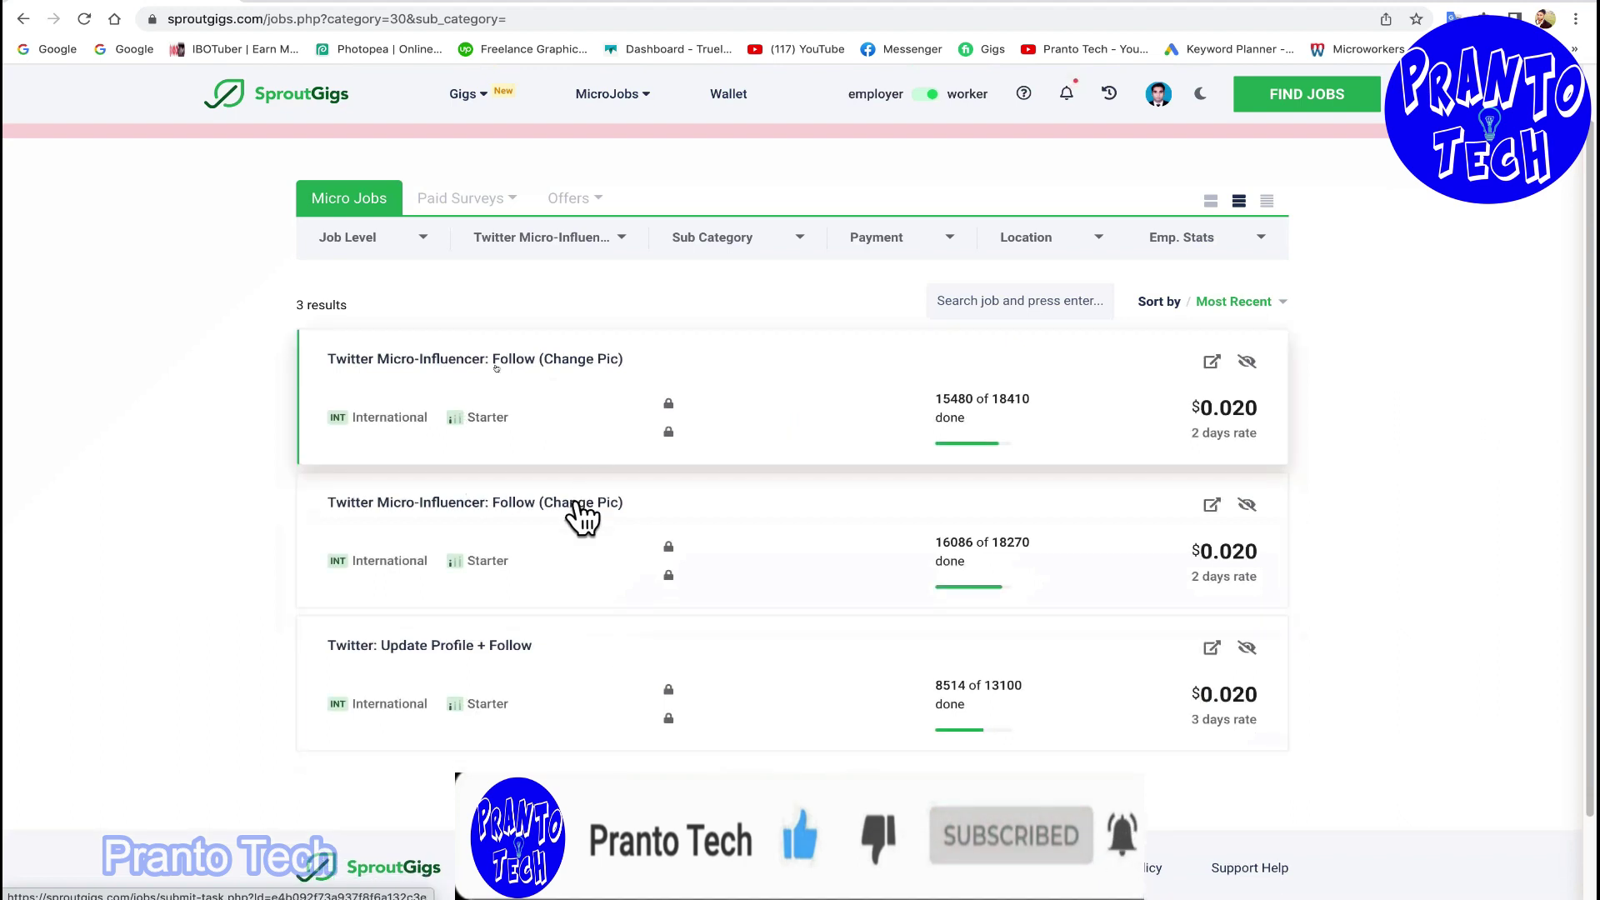
Open the first Twitter Micro-Influencer: Follow (Change Pic) job in the list and check how many tasks are already done.
{"action": "left_click", "coordinate": [506, 384]}
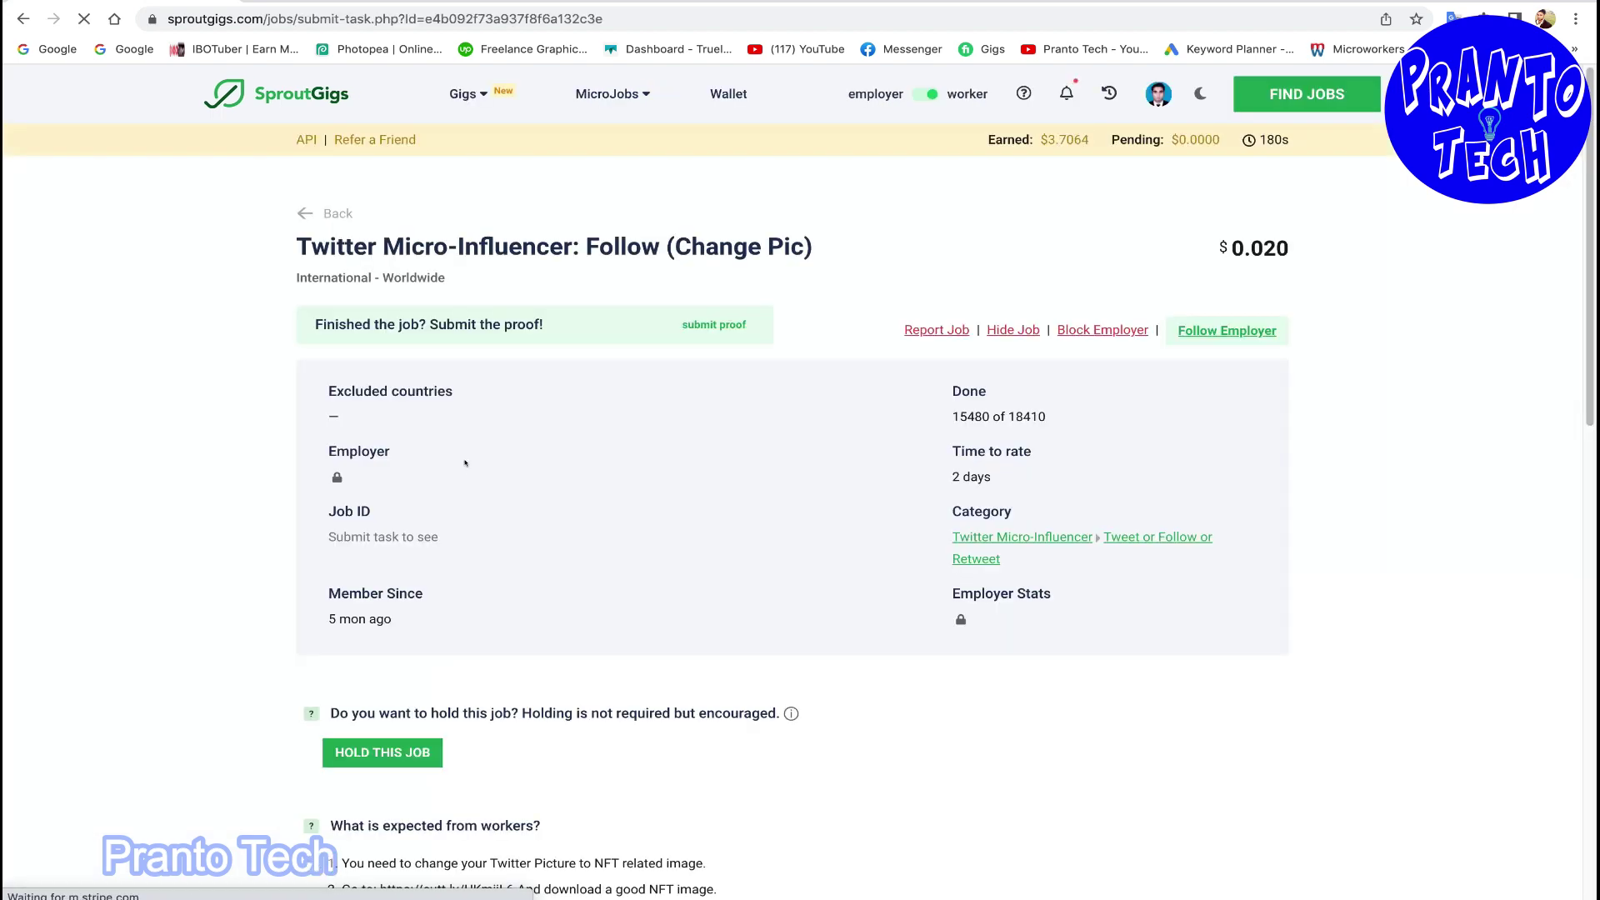
{"action": "scroll", "coordinate": [986, 370], "scroll_direction": "down", "scroll_amount": 2}
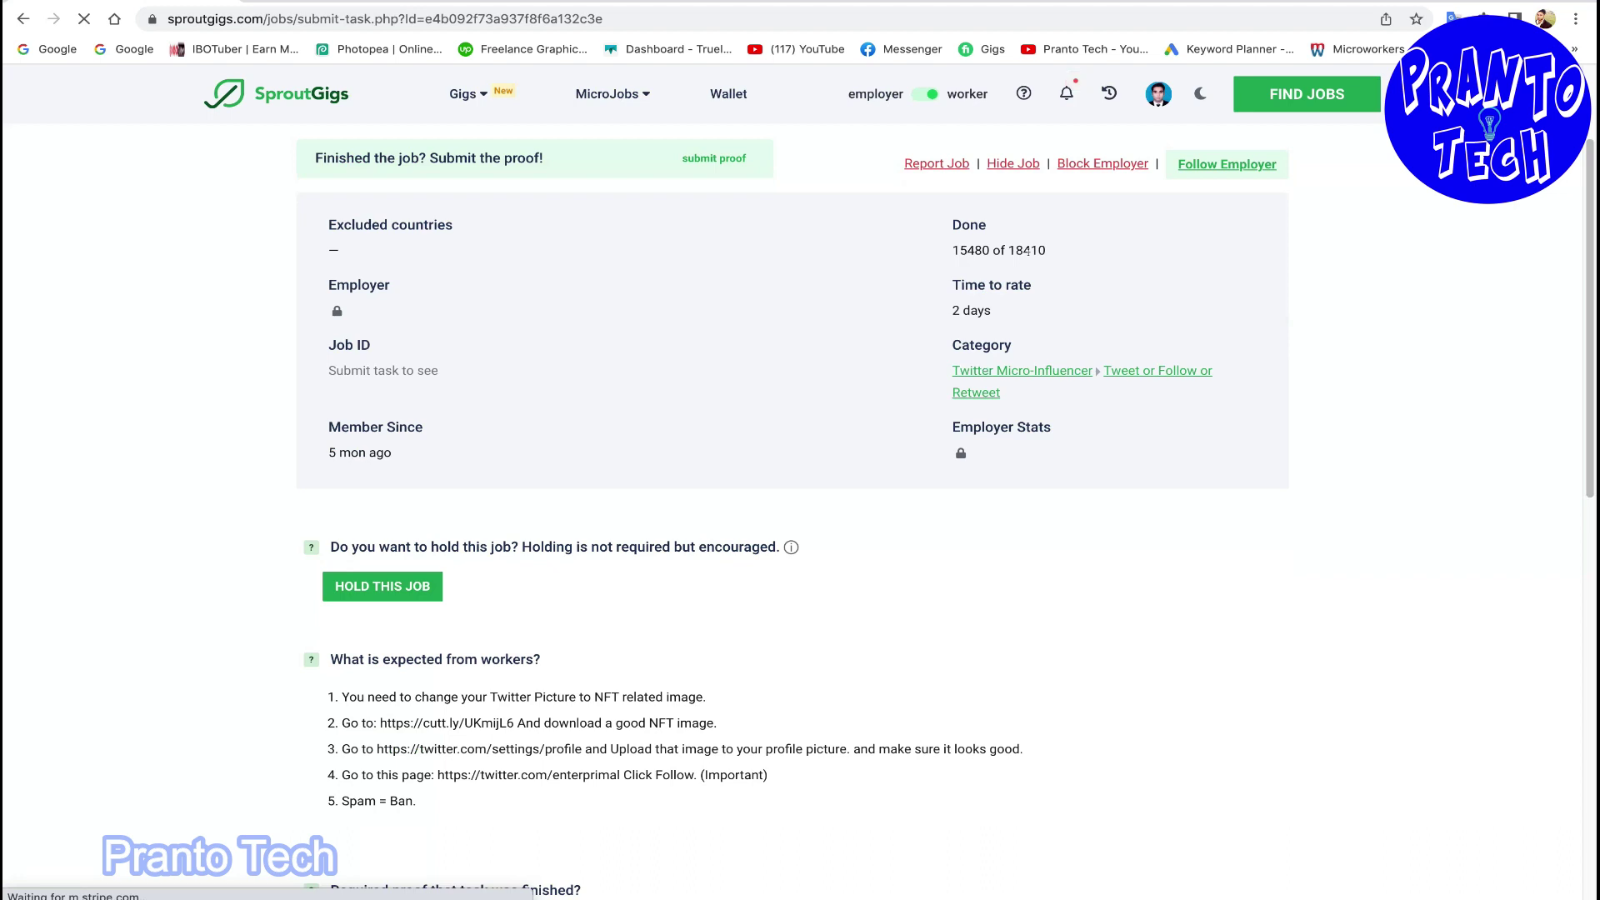
{"action": "left_click_drag", "start_coordinate": [952, 250], "coordinate": [990, 251]}
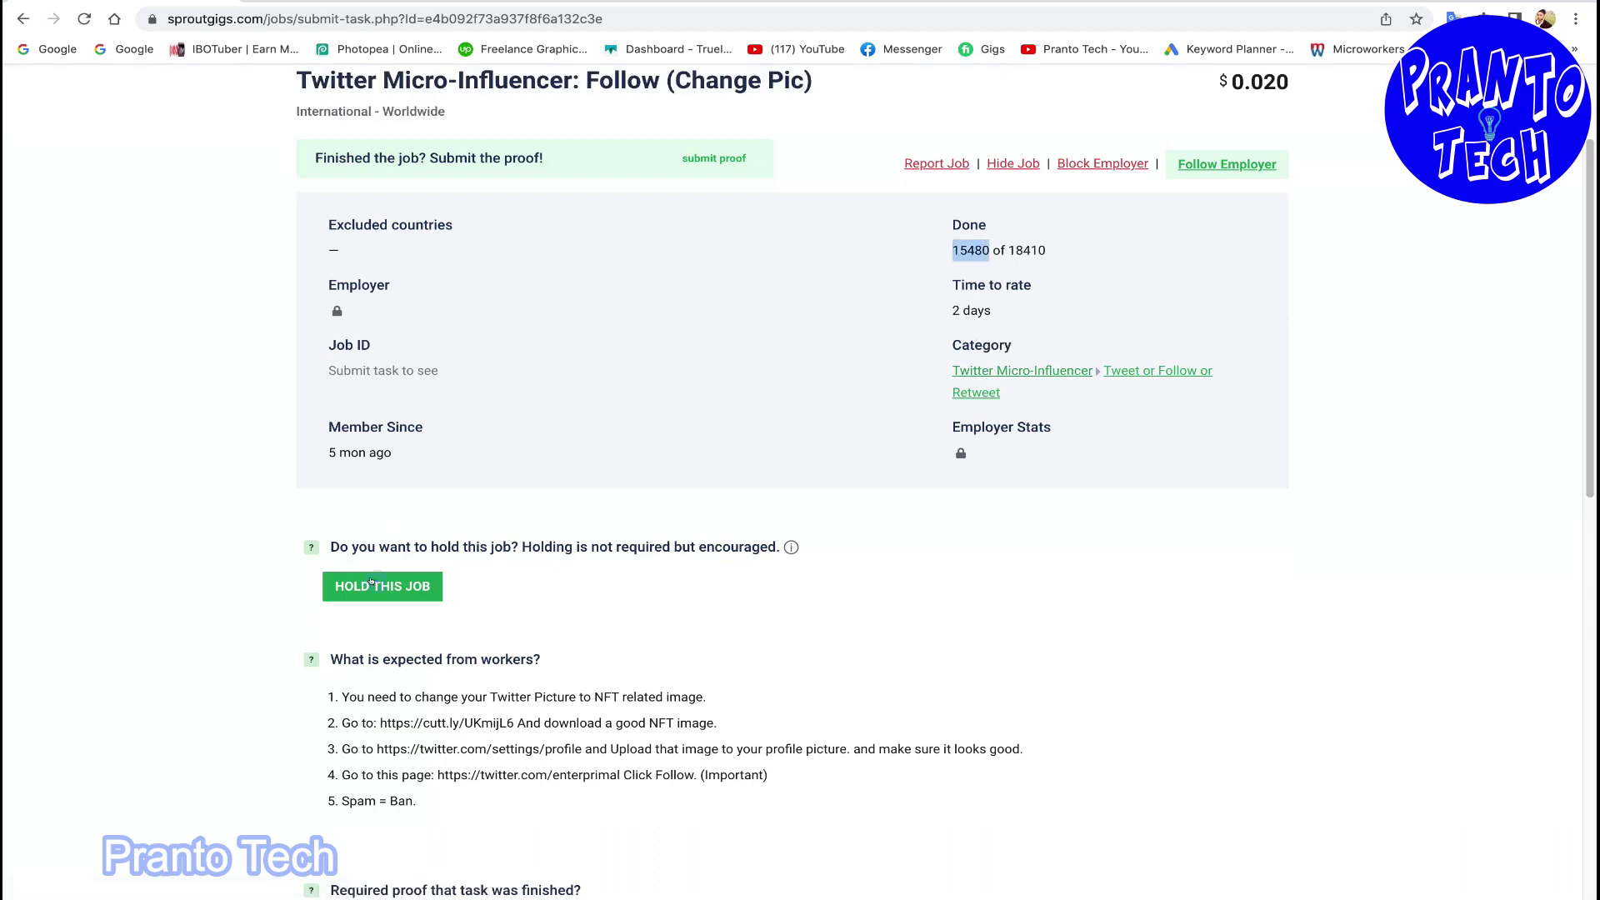
Hold this job for 5 minutes, accepting the $0.0002 fee.
{"action": "left_click", "coordinate": [377, 586]}
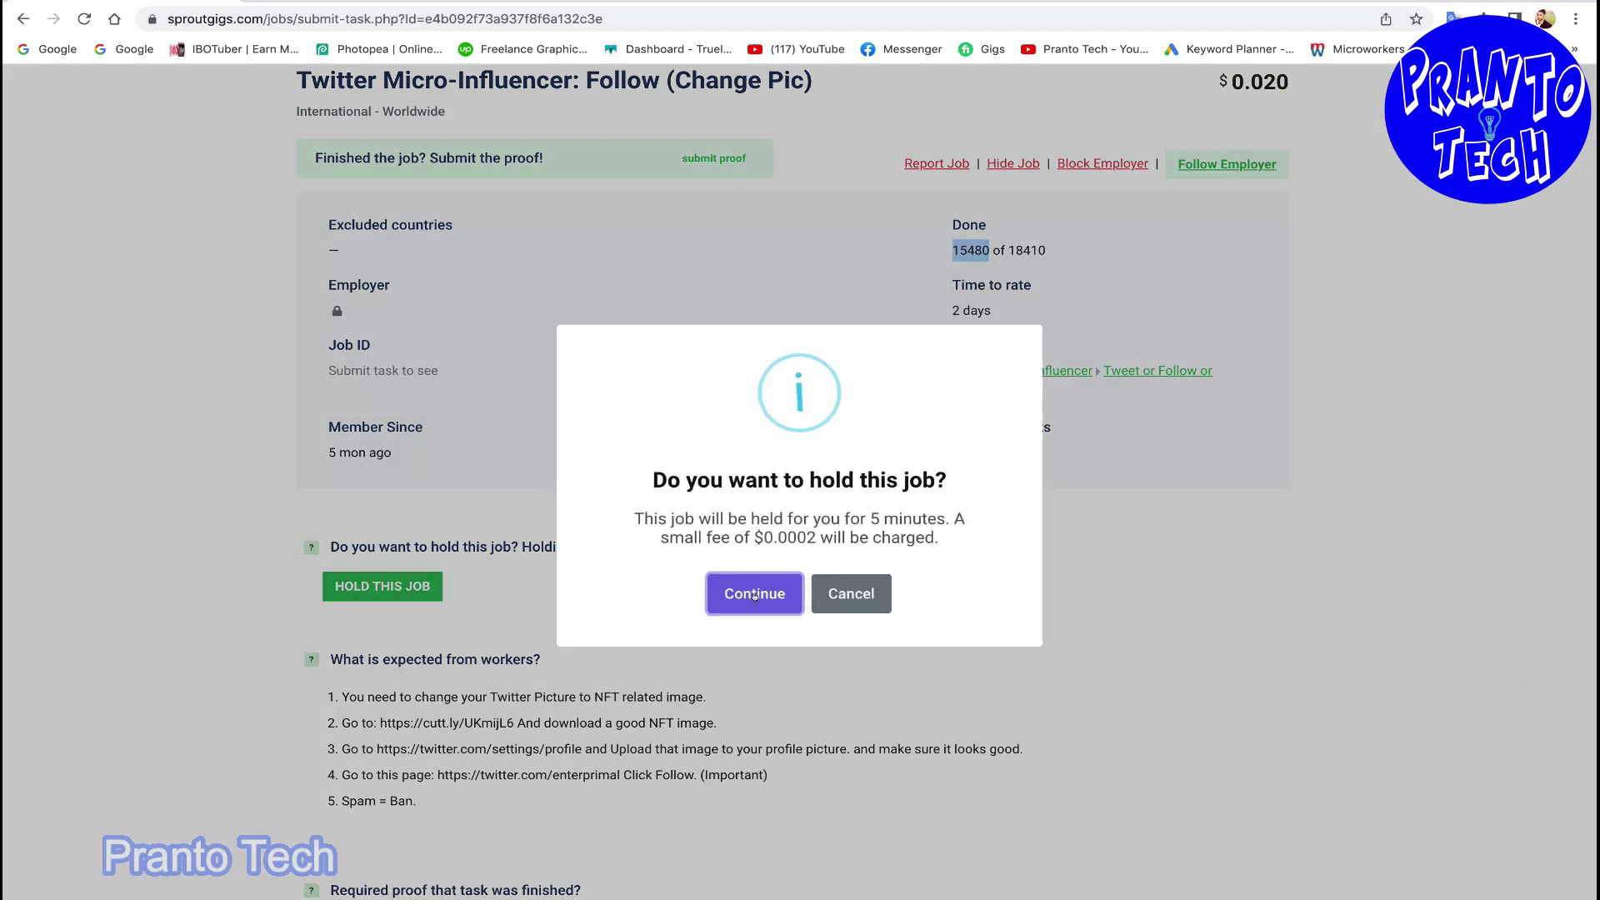
{"action": "left_click", "coordinate": [755, 594]}
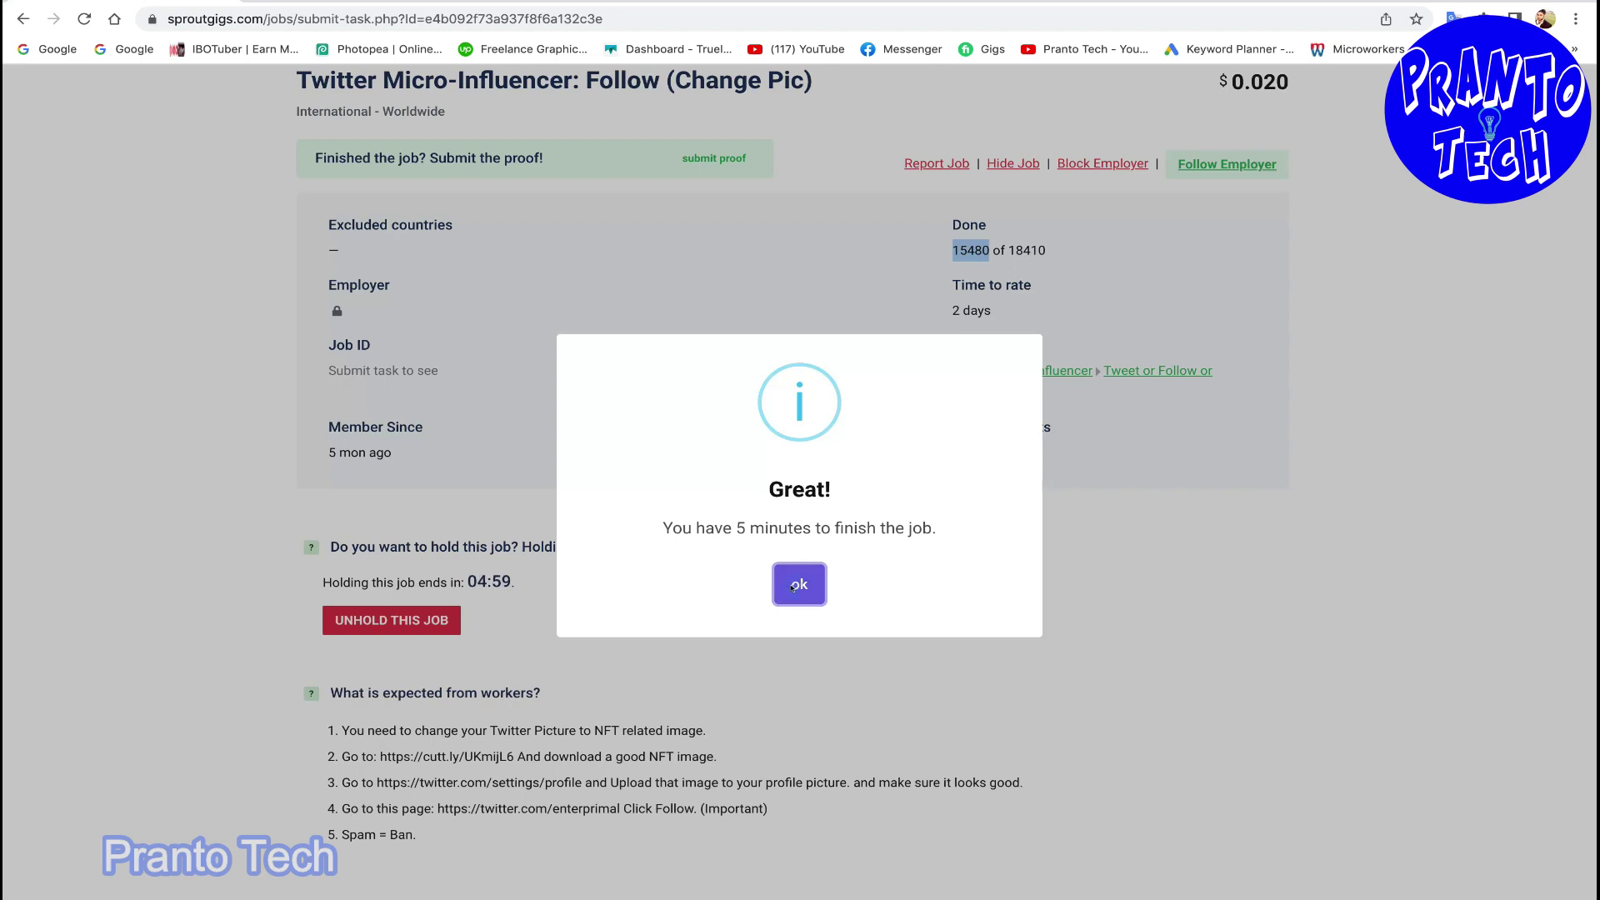
{"action": "left_click", "coordinate": [797, 584]}
Read through the numbered instructions on what is expected from workers, including the NFT picture, profile and follow tasks.
{"action": "scroll", "coordinate": [471, 446], "scroll_direction": "down", "scroll_amount": 3}
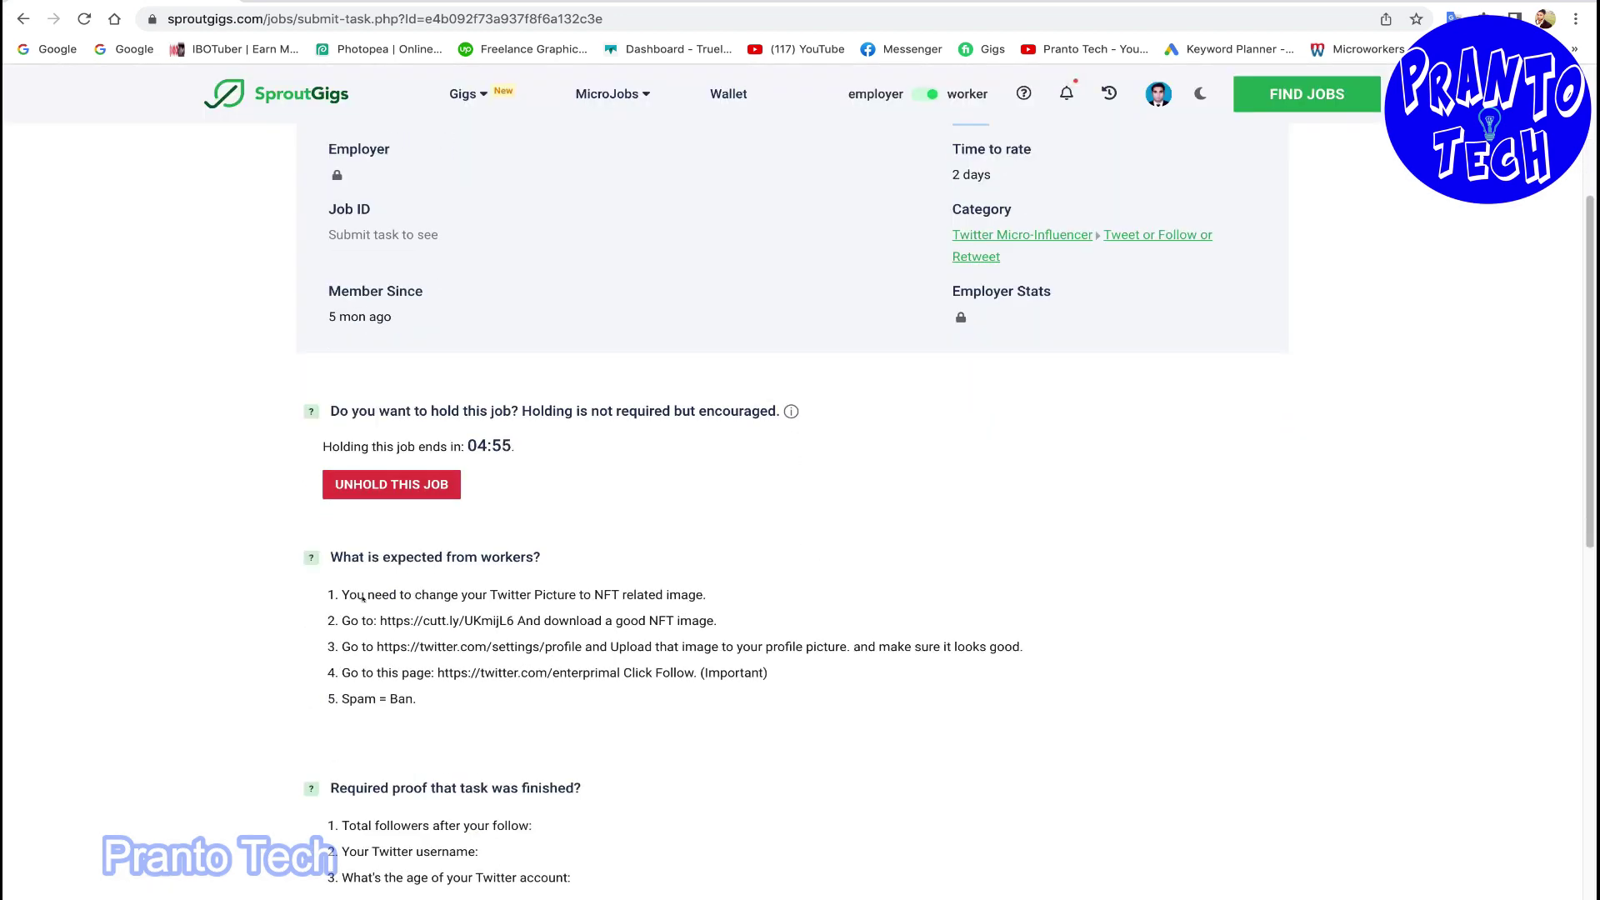
{"action": "scroll", "coordinate": [490, 325], "scroll_direction": "down", "scroll_amount": 2}
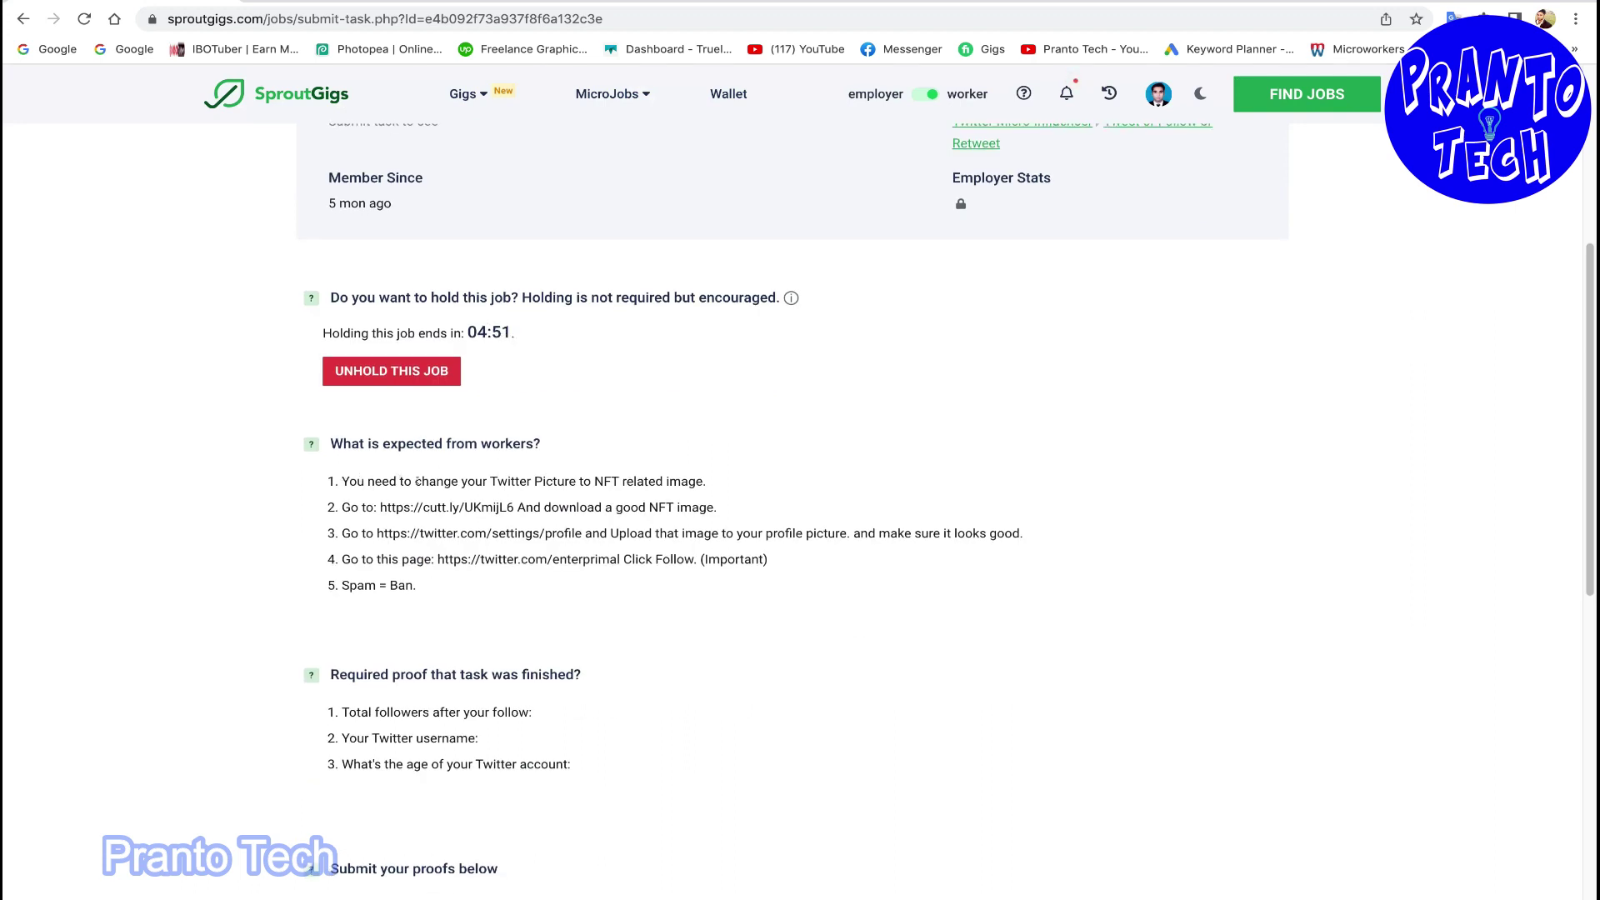
{"action": "left_click_drag", "start_coordinate": [498, 481], "coordinate": [705, 482]}
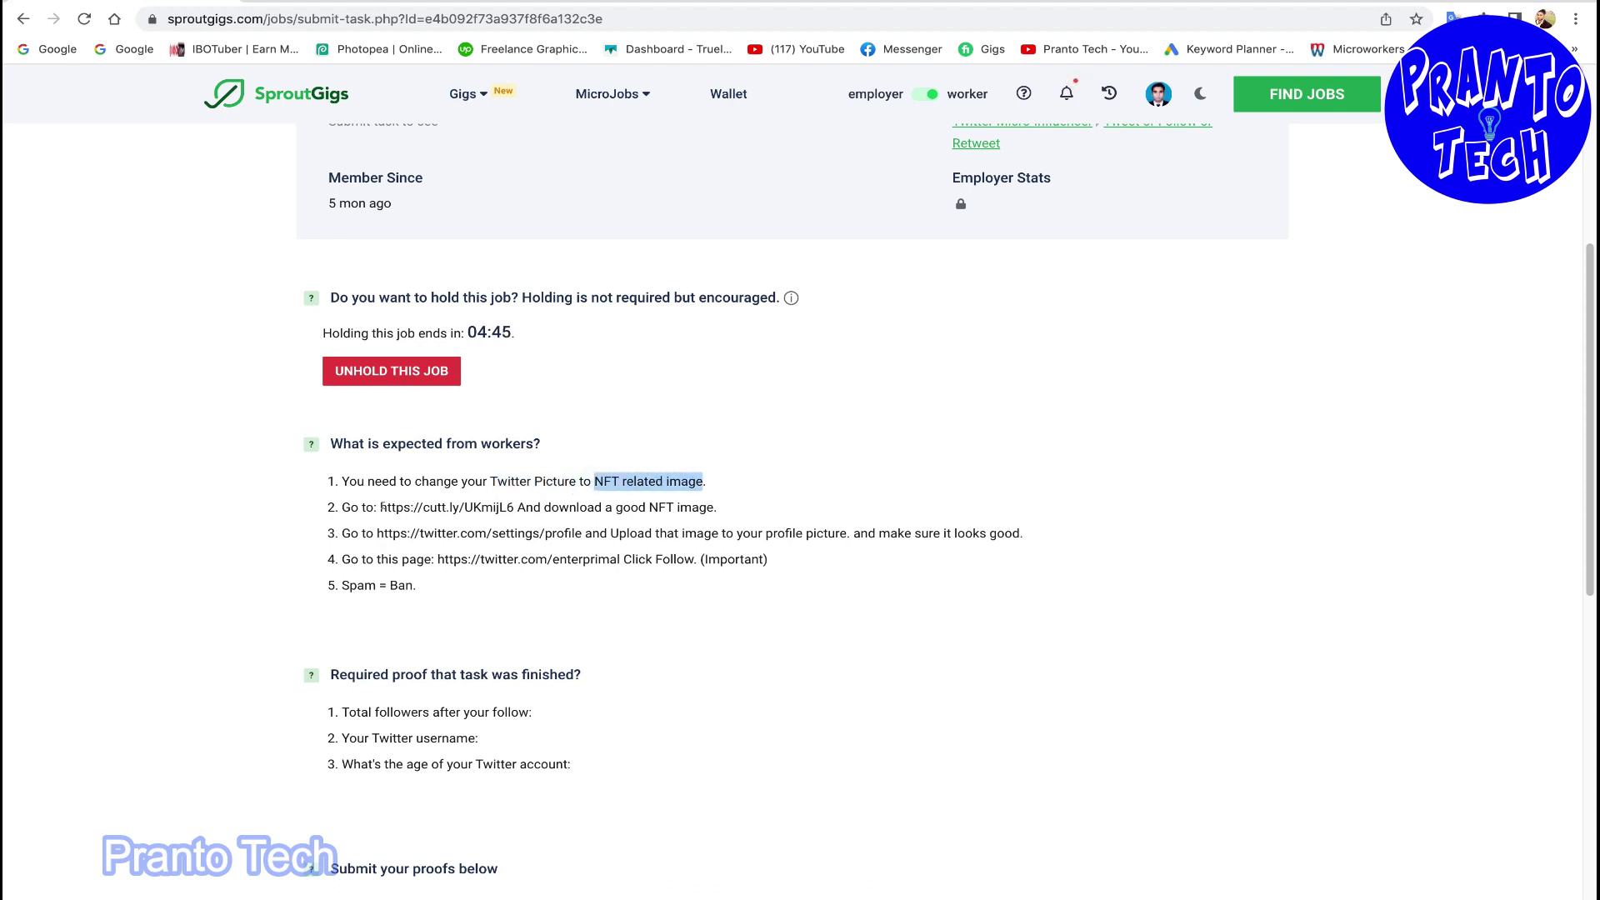
{"action": "left_click_drag", "start_coordinate": [380, 507], "coordinate": [707, 508]}
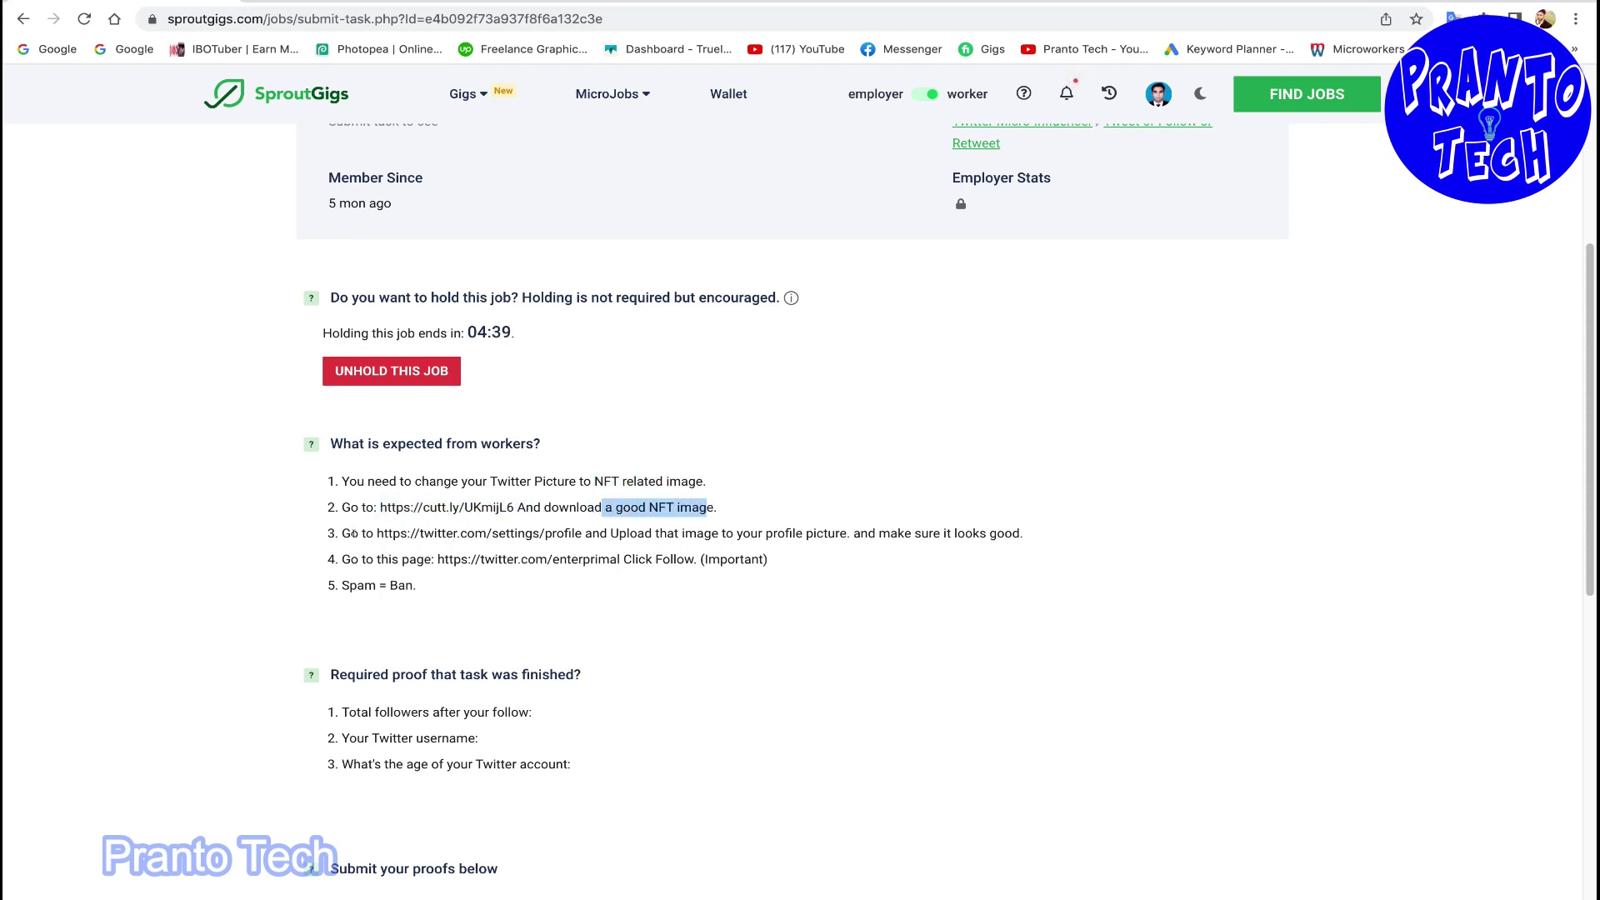
{"action": "left_click_drag", "start_coordinate": [350, 533], "coordinate": [863, 532]}
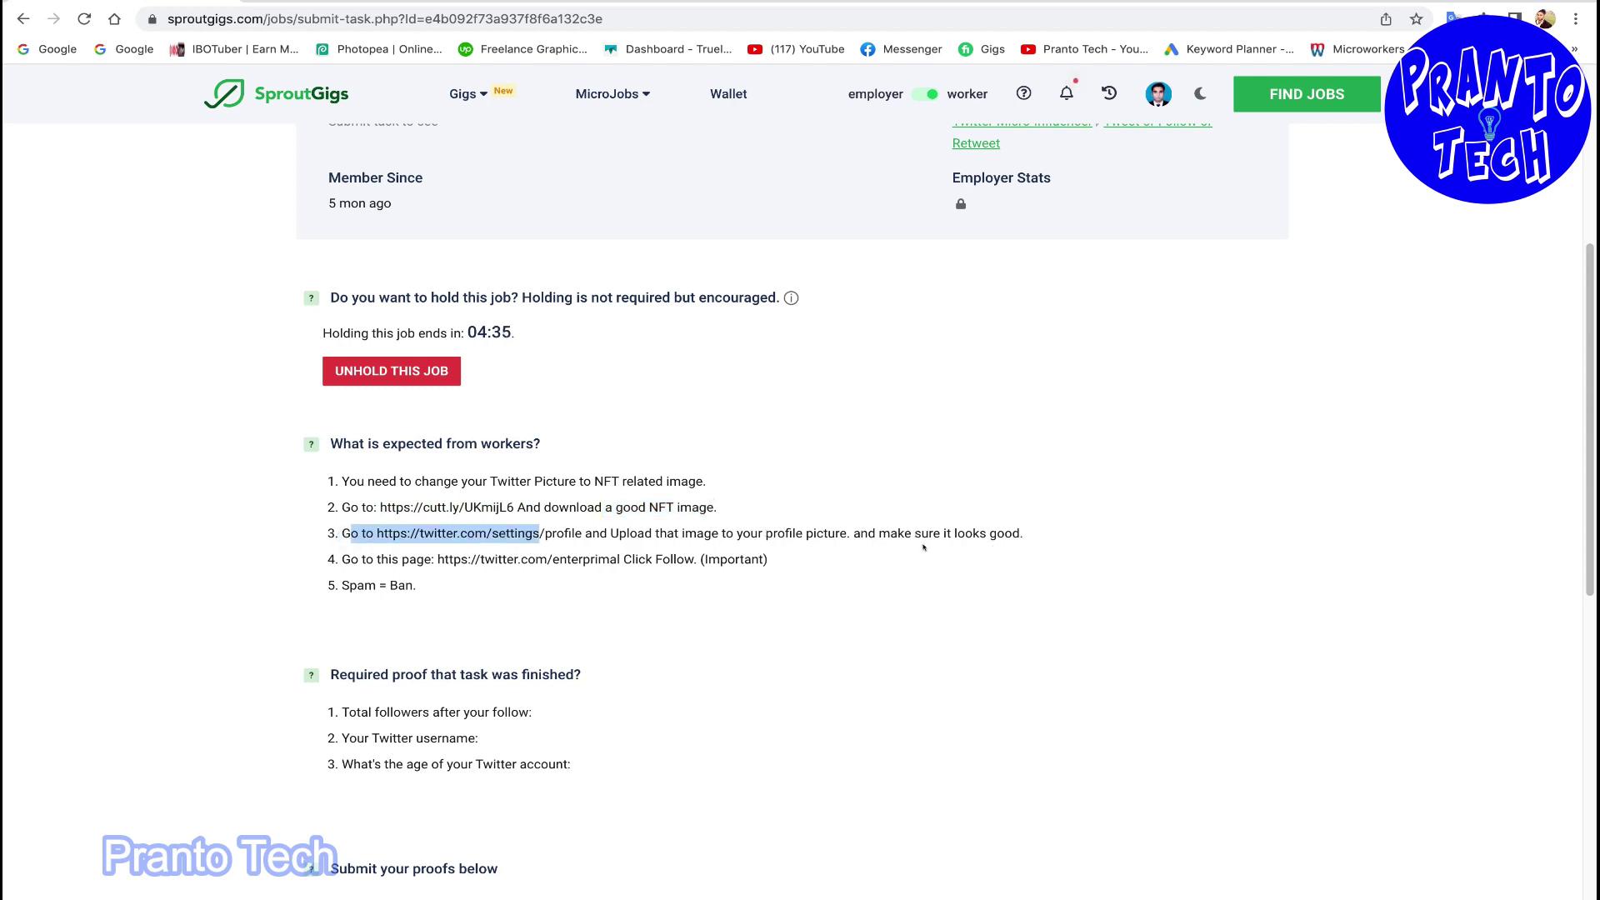
{"action": "left_click_drag", "start_coordinate": [342, 558], "coordinate": [438, 560]}
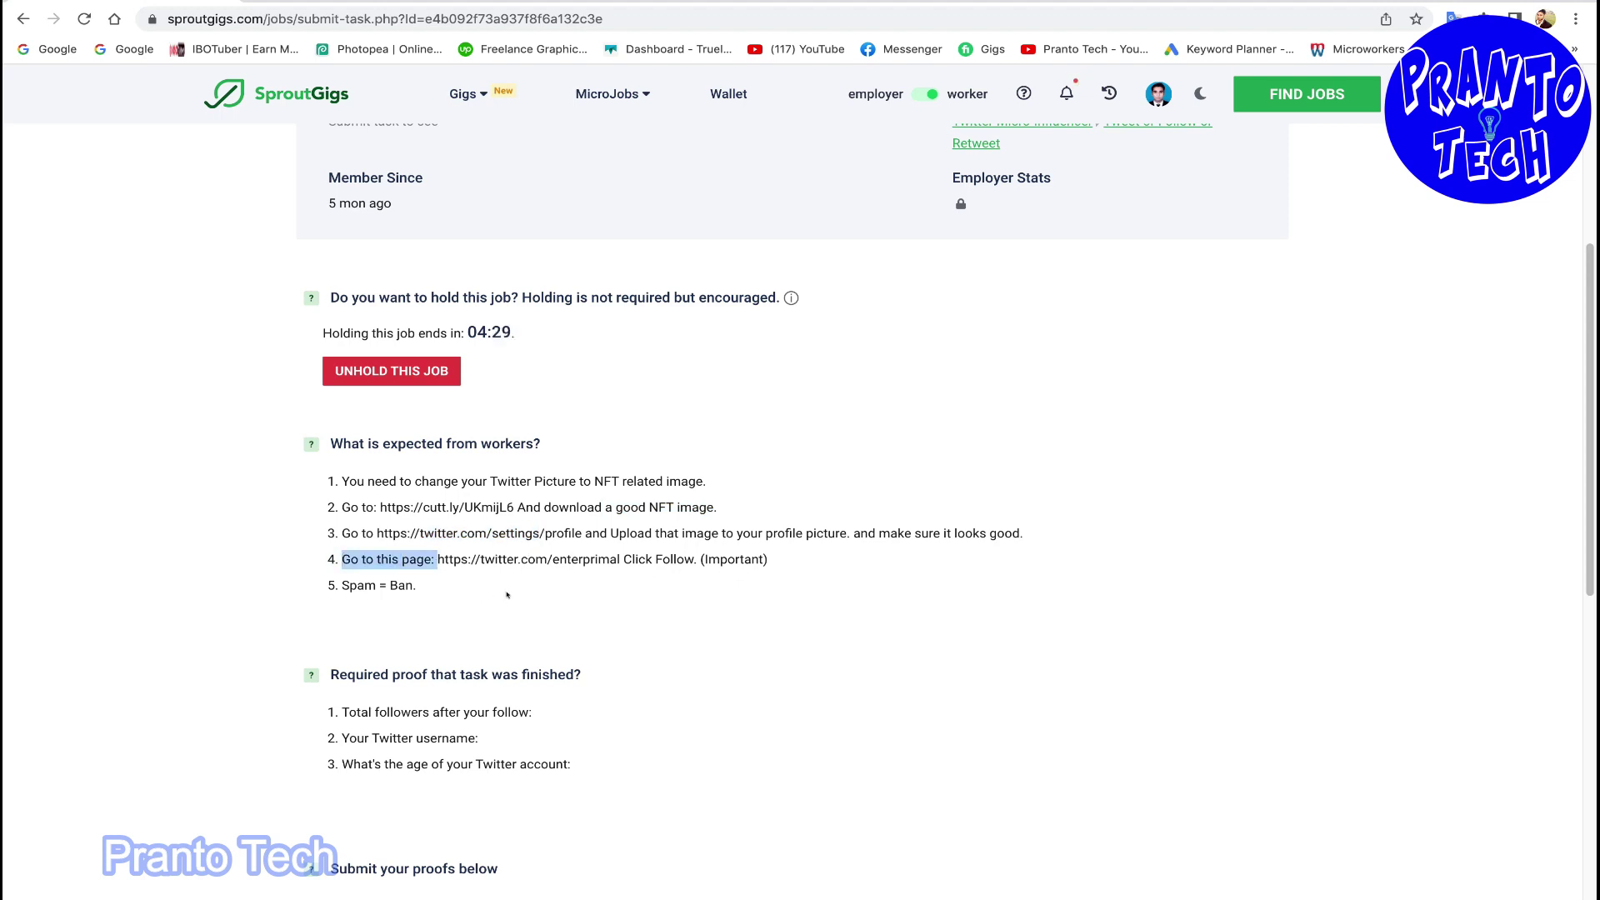
Read the three required proof items that show the task was finished.
{"action": "scroll", "coordinate": [489, 671], "scroll_direction": "down", "scroll_amount": 1}
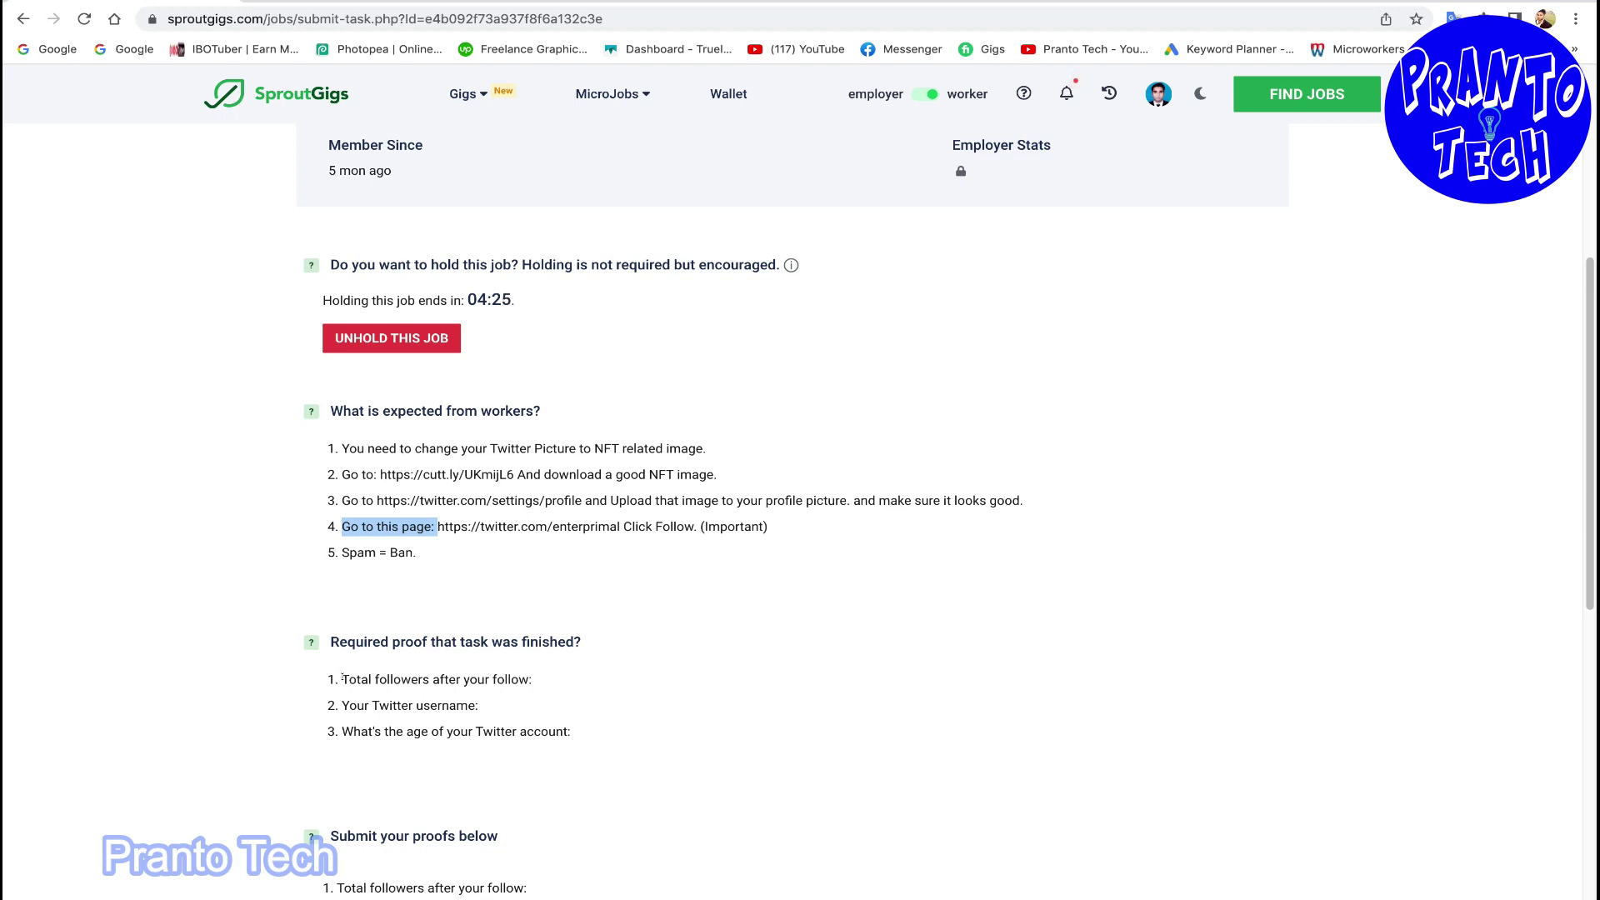
{"action": "left_click_drag", "start_coordinate": [343, 678], "coordinate": [489, 700]}
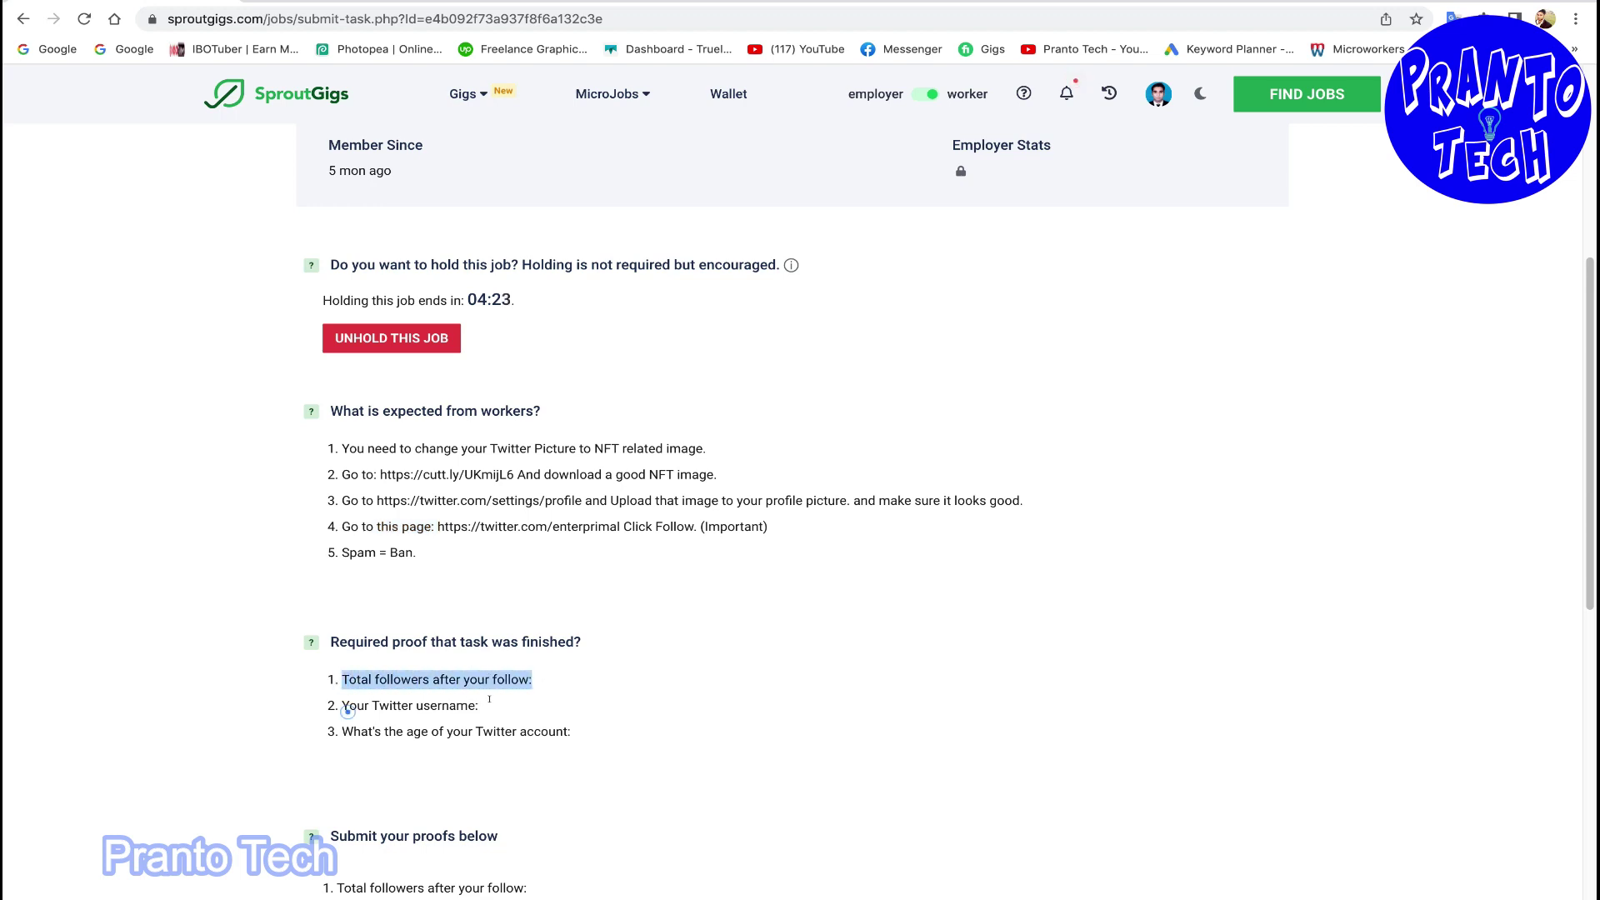
{"action": "left_click_drag", "start_coordinate": [348, 705], "coordinate": [479, 706]}
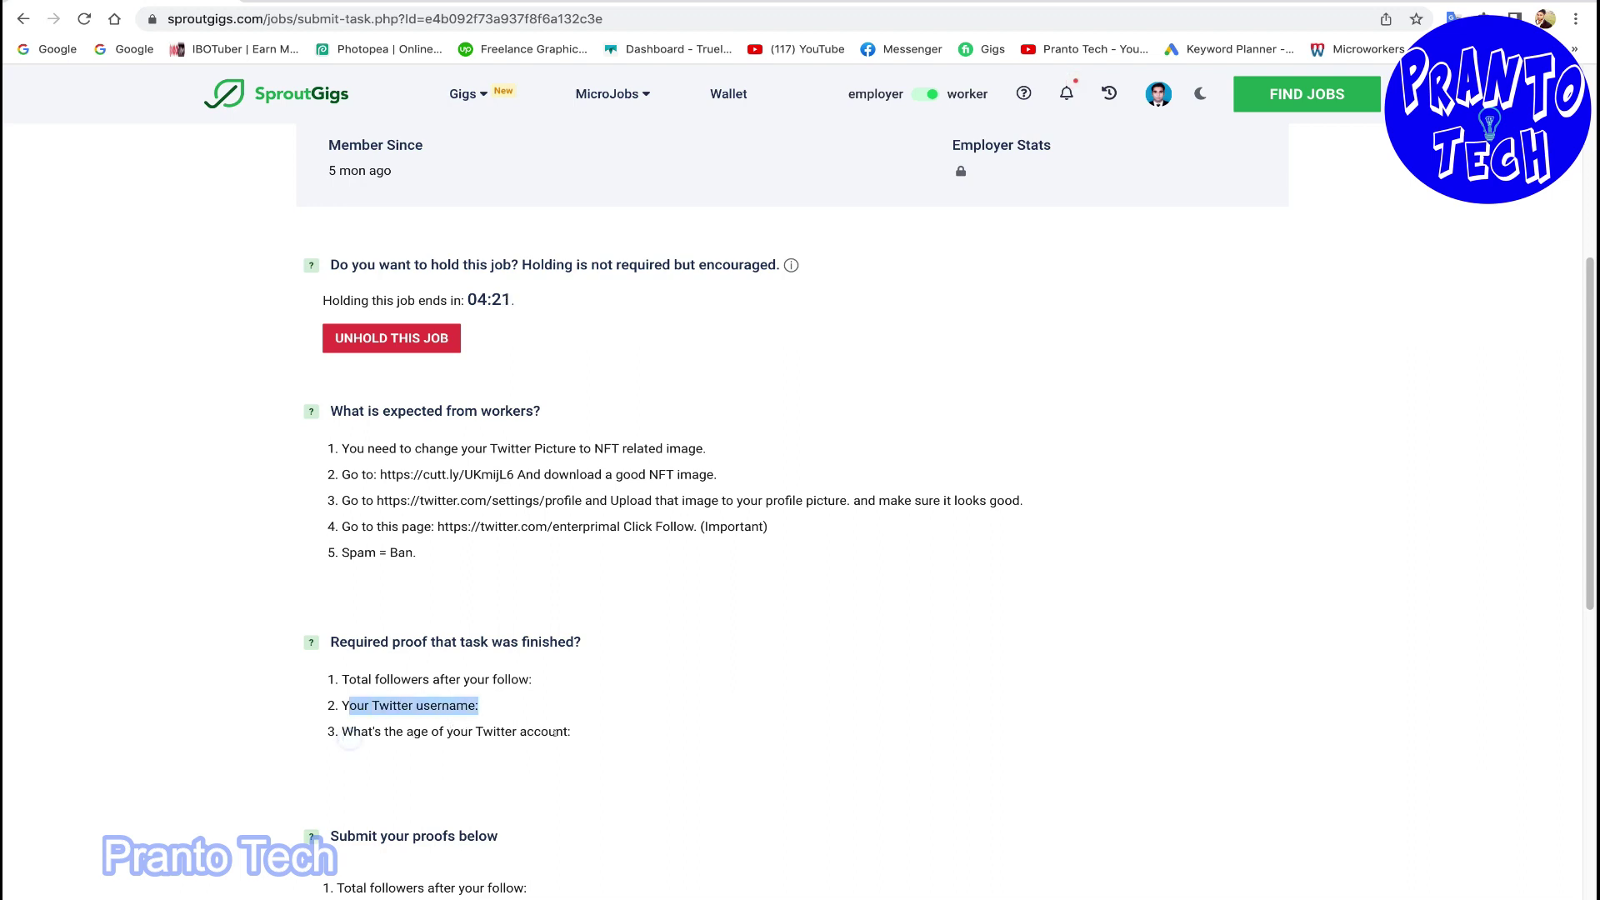
{"action": "left_click_drag", "start_coordinate": [354, 732], "coordinate": [570, 733]}
{"action": "scroll", "coordinate": [553, 716], "scroll_direction": "down", "scroll_amount": 1}
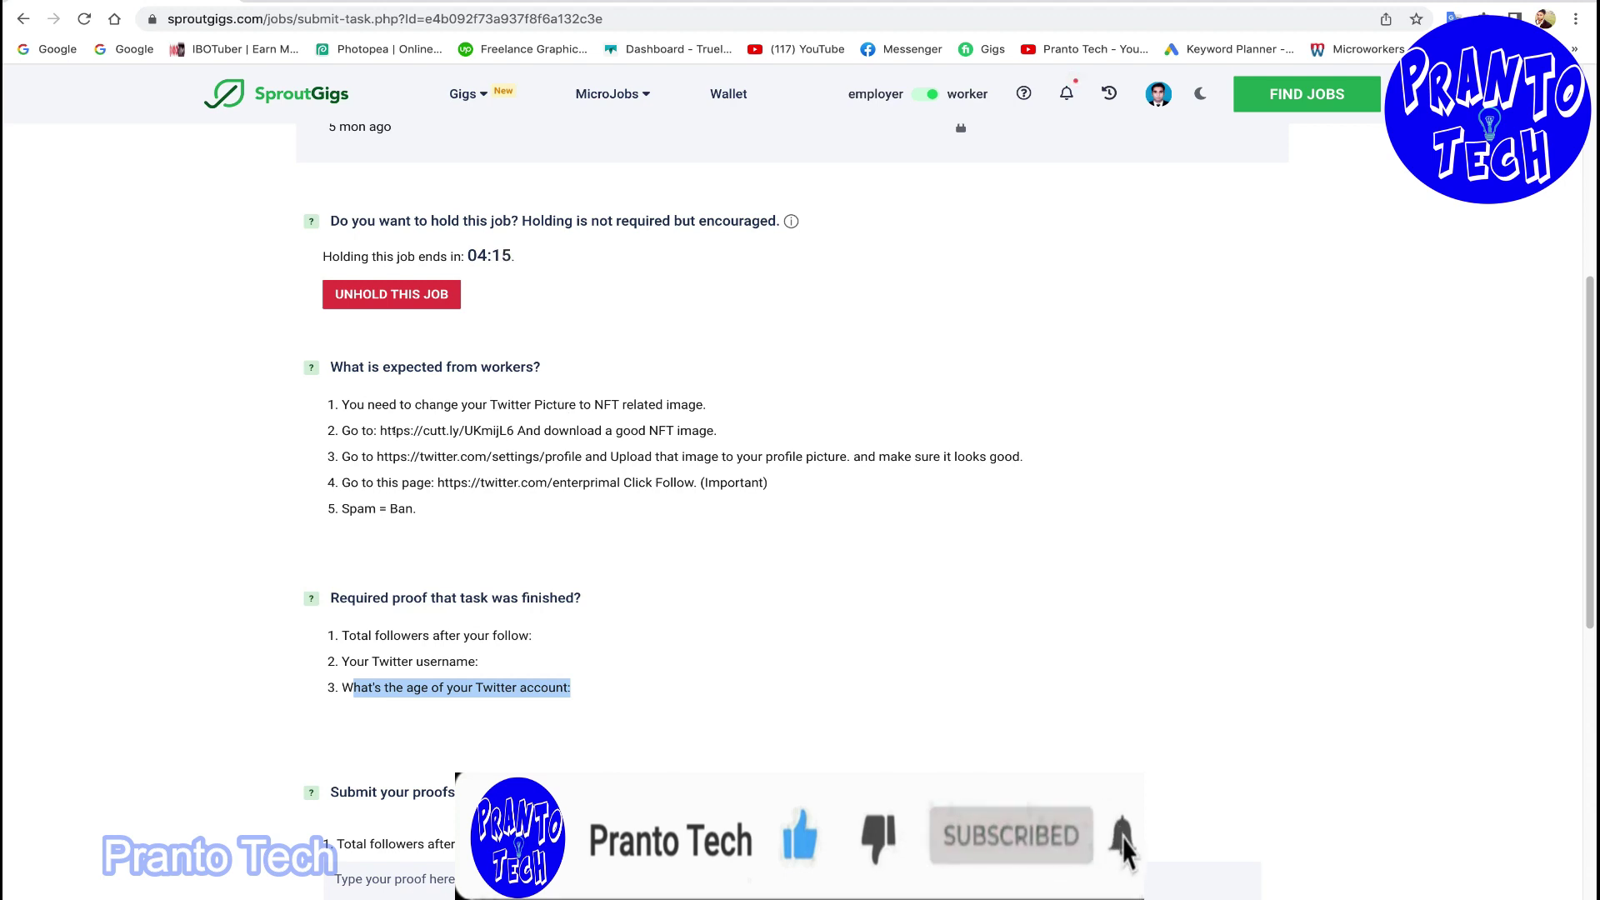
{"action": "left_click_drag", "start_coordinate": [380, 430], "coordinate": [489, 431]}
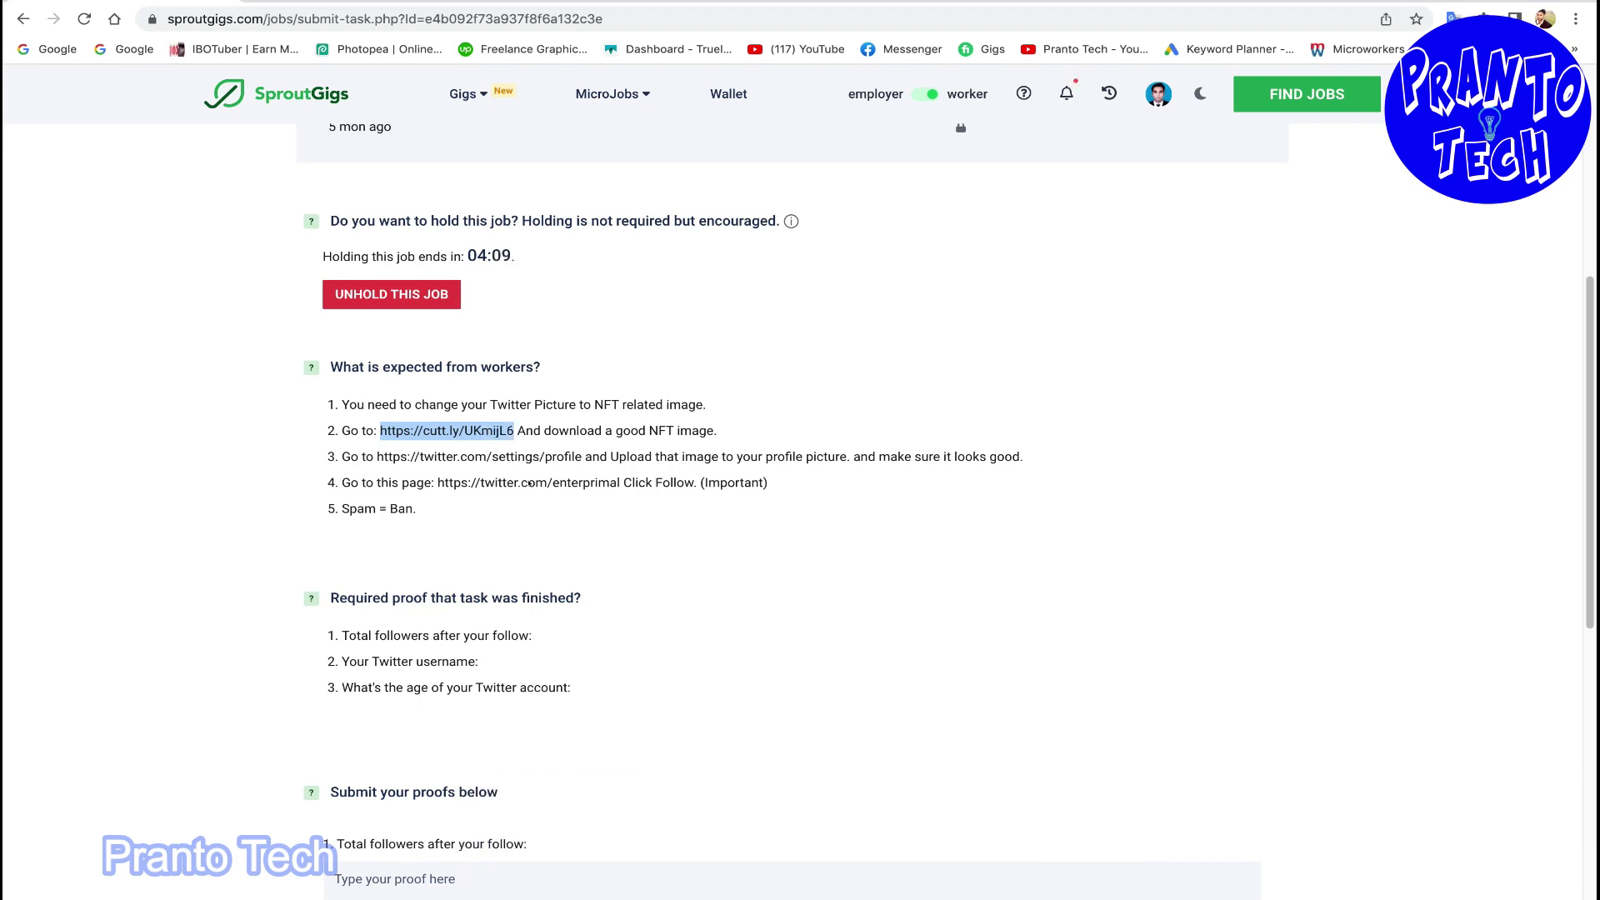
{"action": "right_click", "coordinate": [490, 431]}
{"action": "left_click", "coordinate": [529, 503]}
{"action": "scroll", "coordinate": [393, 438], "scroll_direction": "down", "scroll_amount": 1}
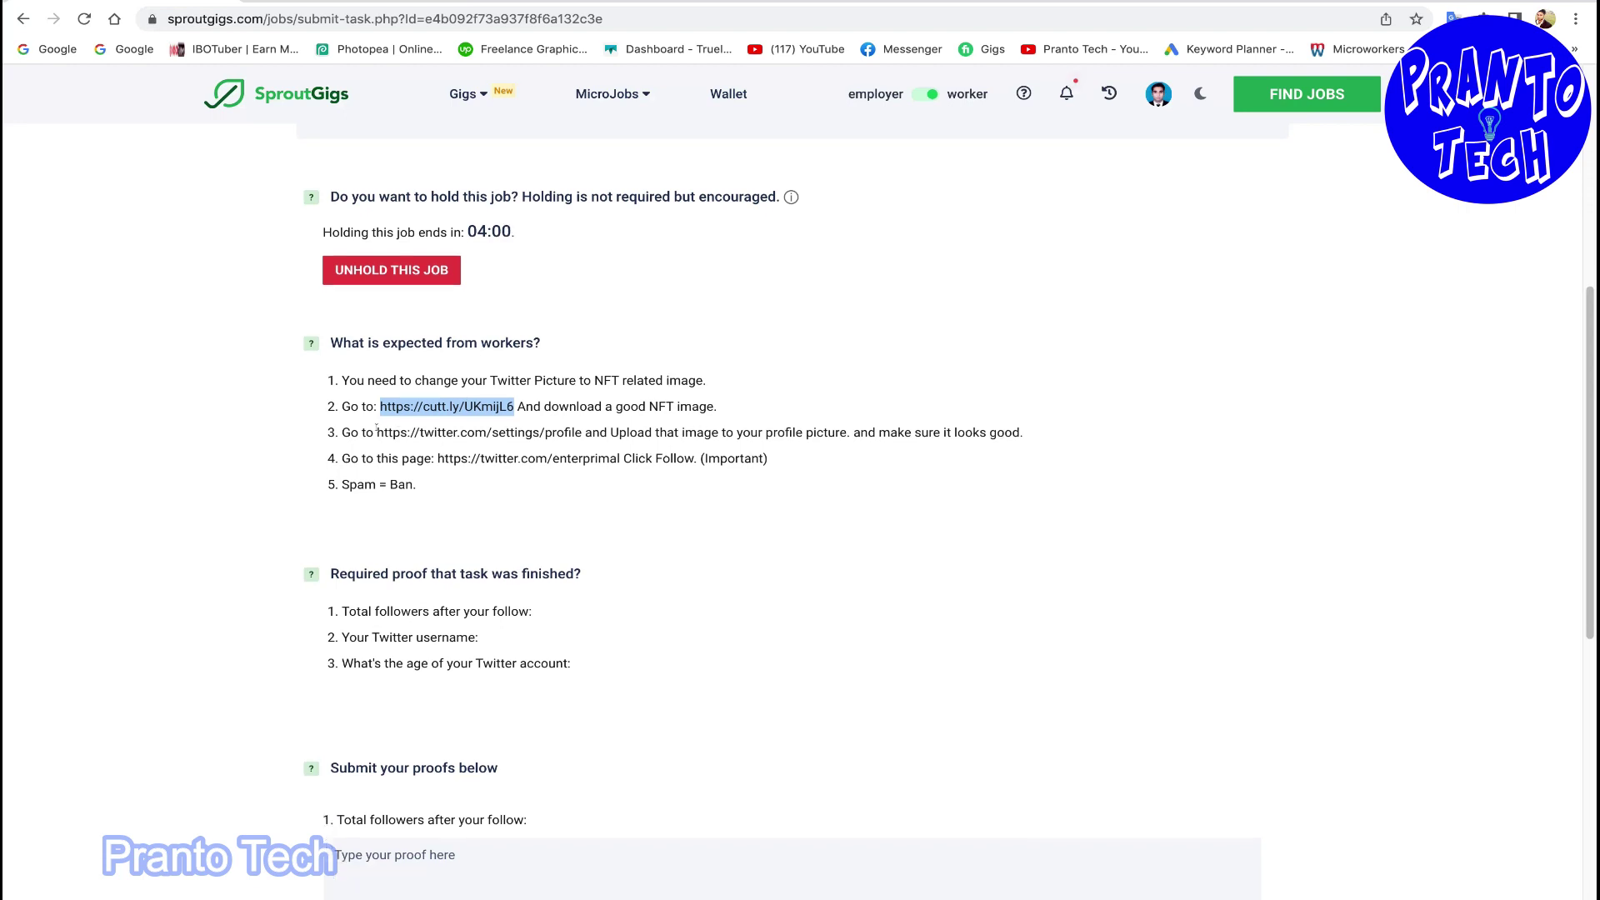
{"action": "left_click_drag", "start_coordinate": [377, 432], "coordinate": [583, 435]}
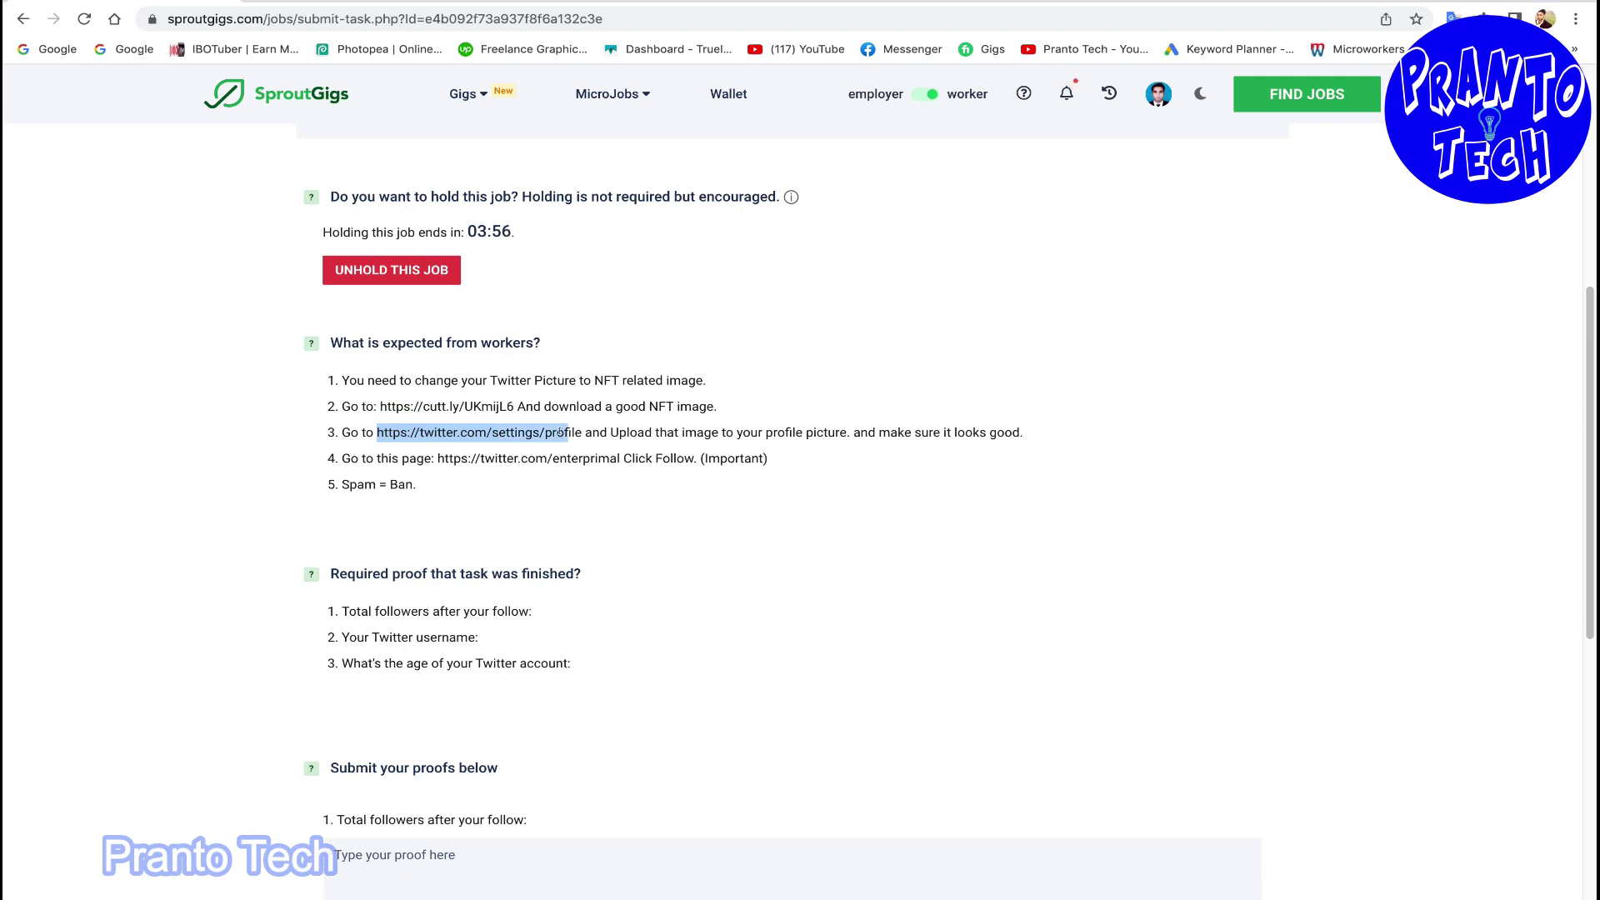
{"action": "right_click", "coordinate": [561, 434]}
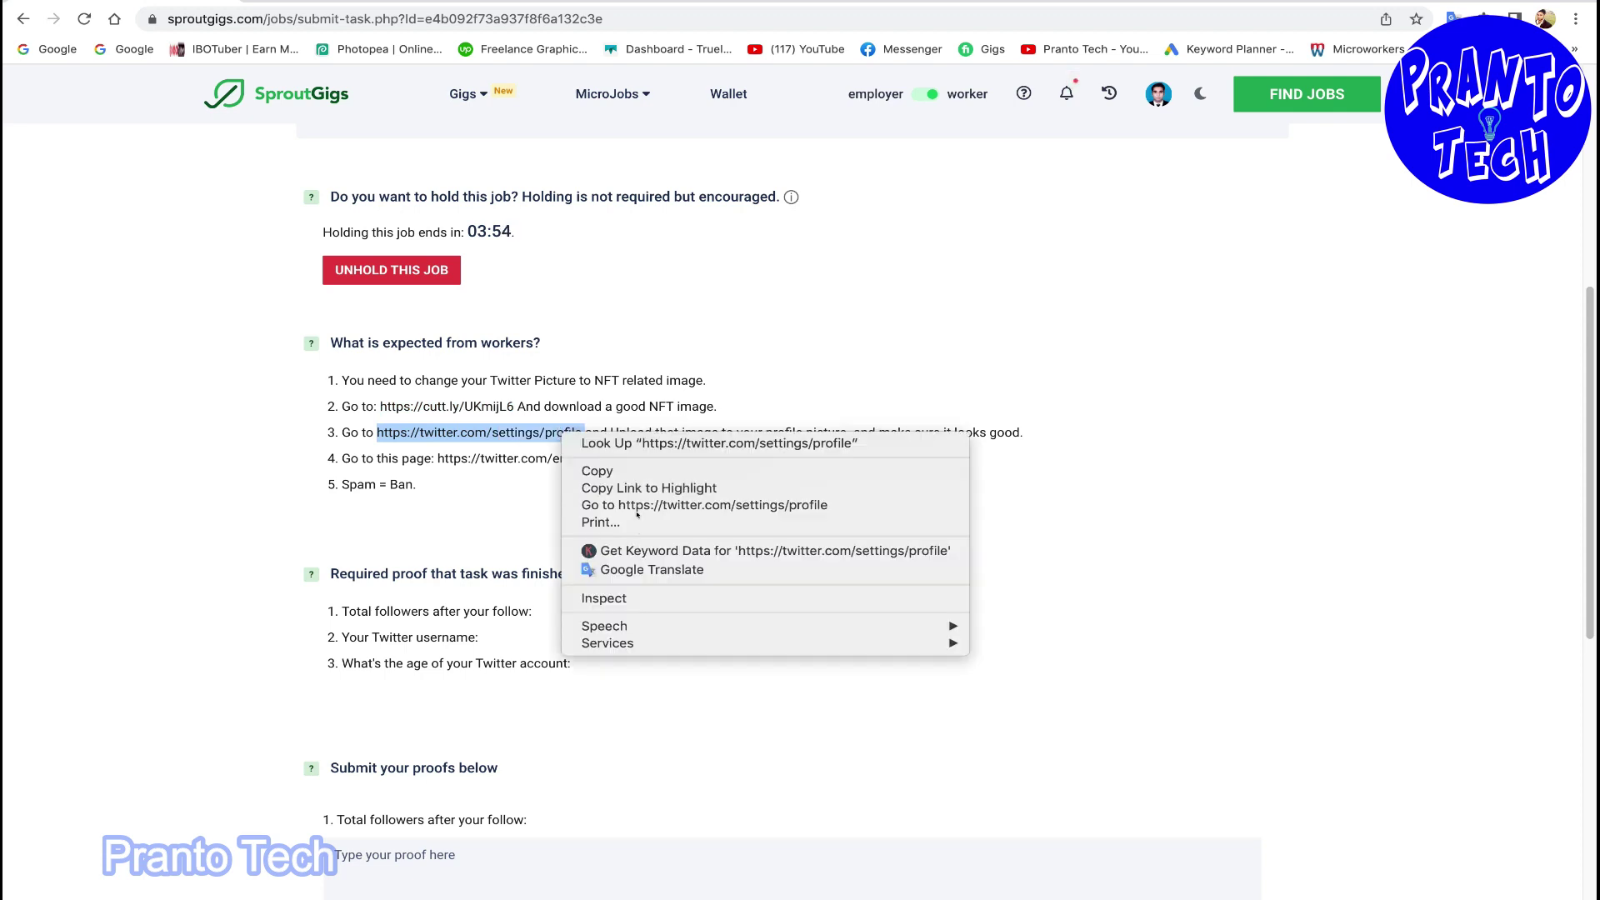
{"action": "key", "text": "Return"}
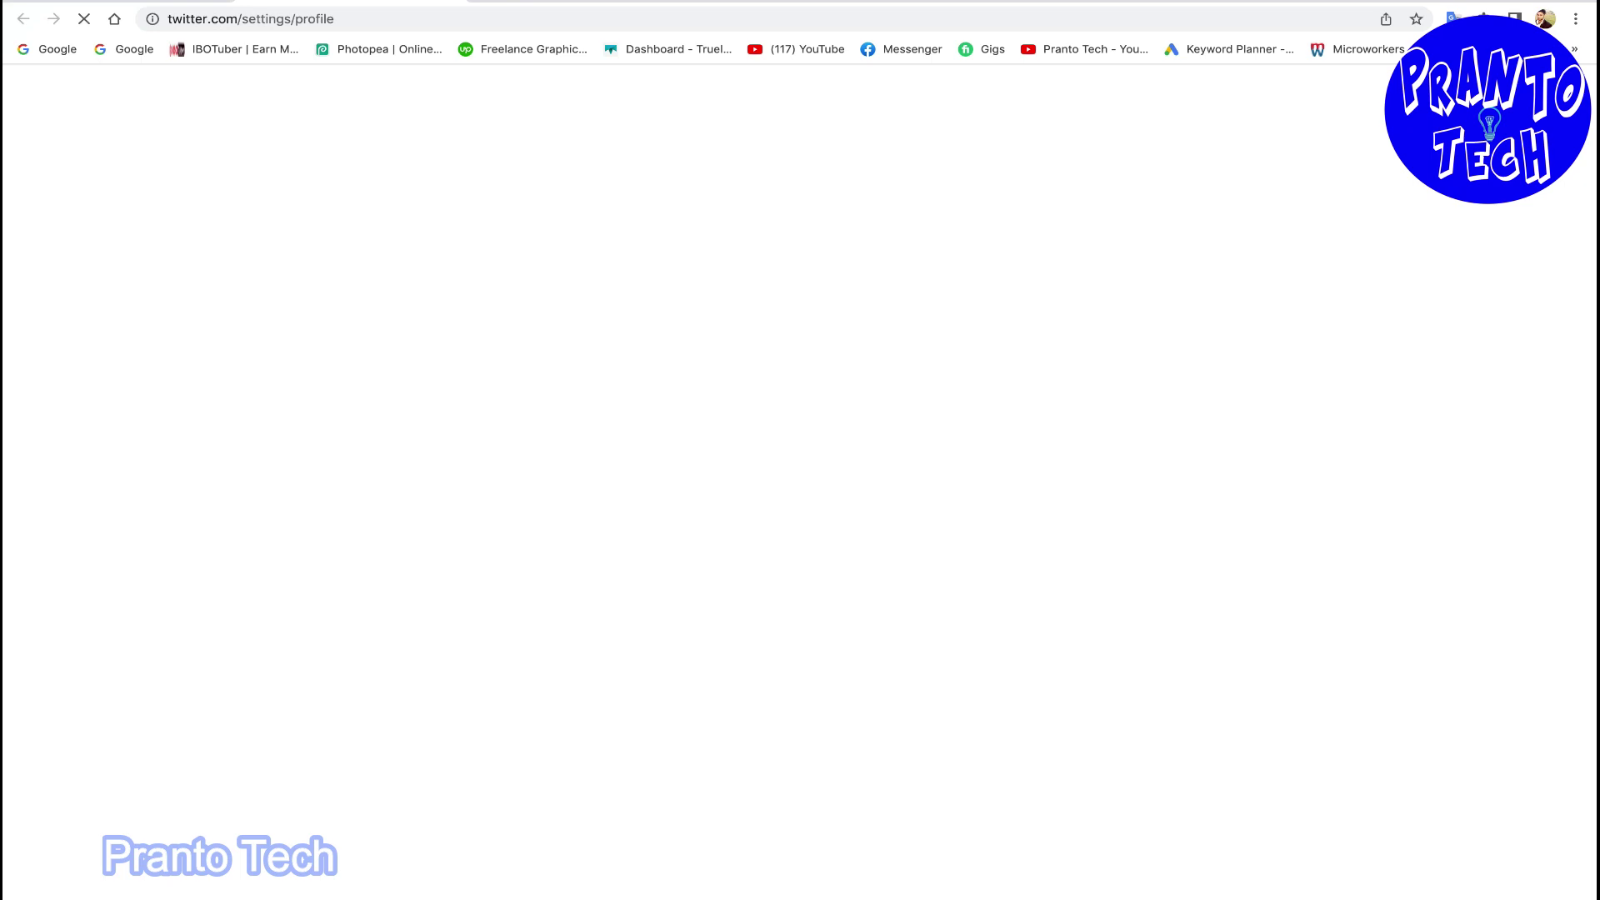
Check the loading of the OpenSea art assets page and the Twitter profile settings page, going back to the job page in between.
{"action": "key", "text": "ctrl+Tab"}
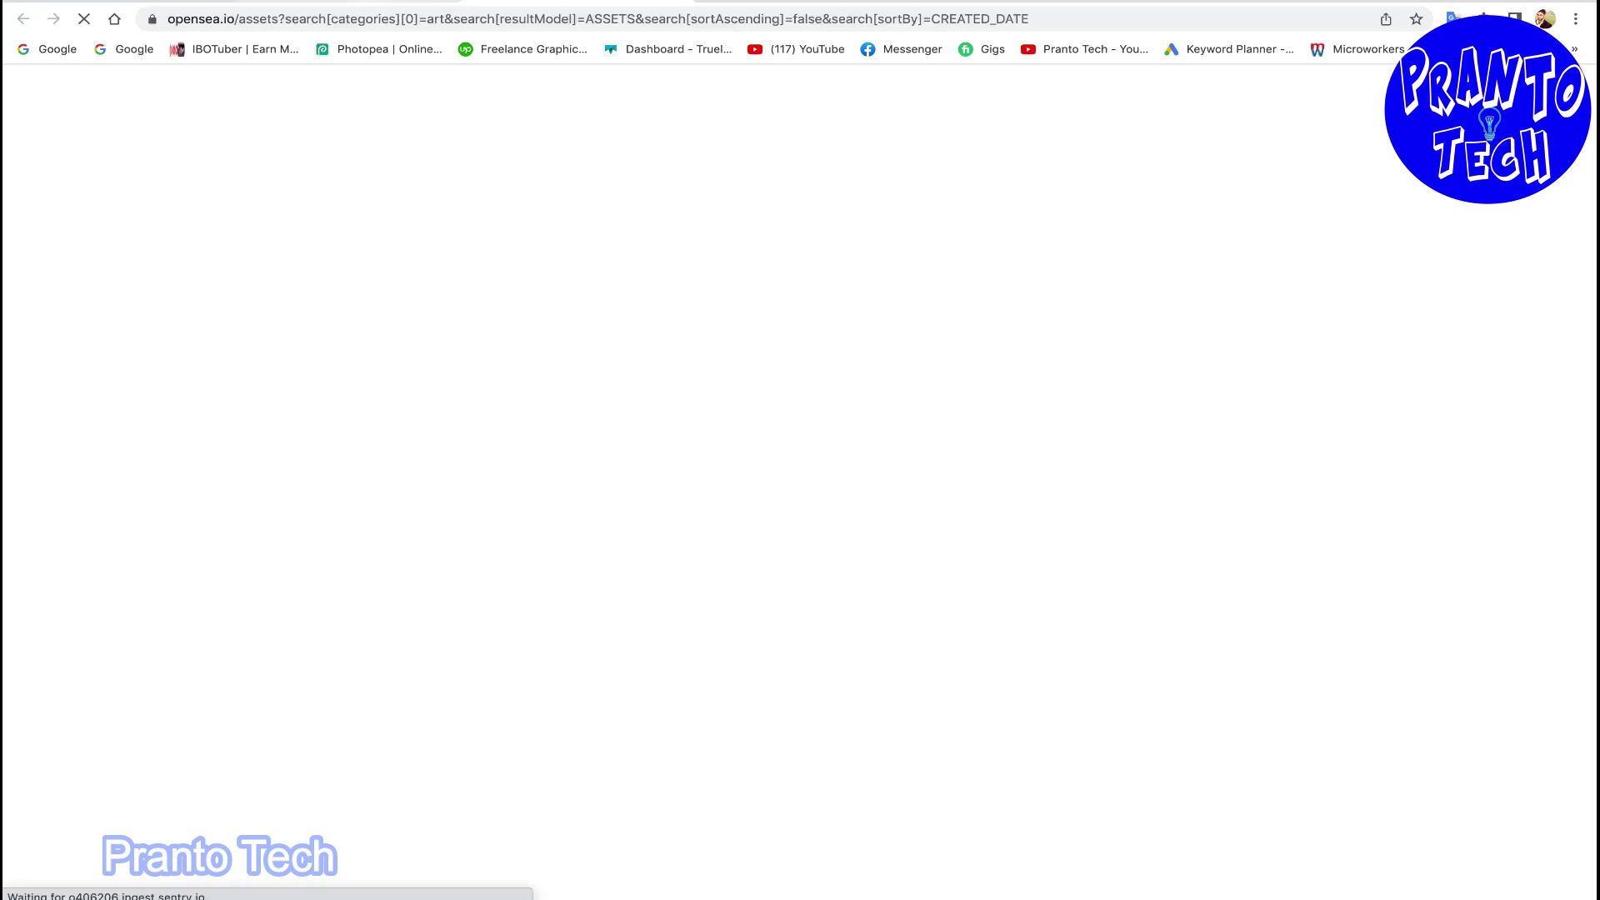
{"action": "key", "text": "ctrl+shift+Tab"}
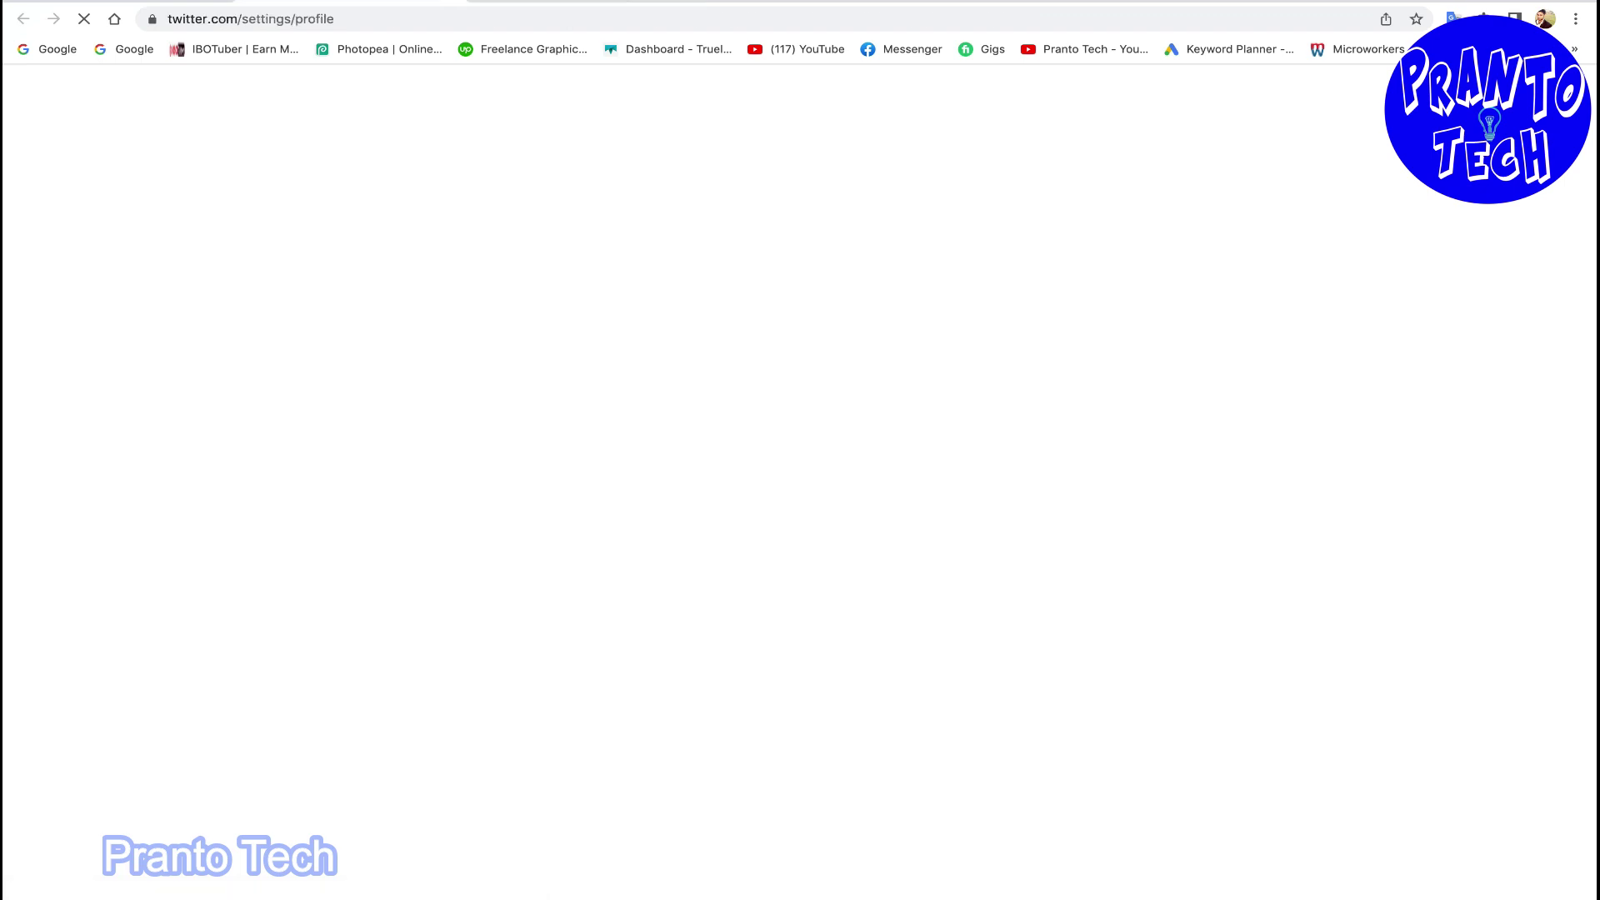
{"action": "key", "text": "ctrl+shift+Tab"}
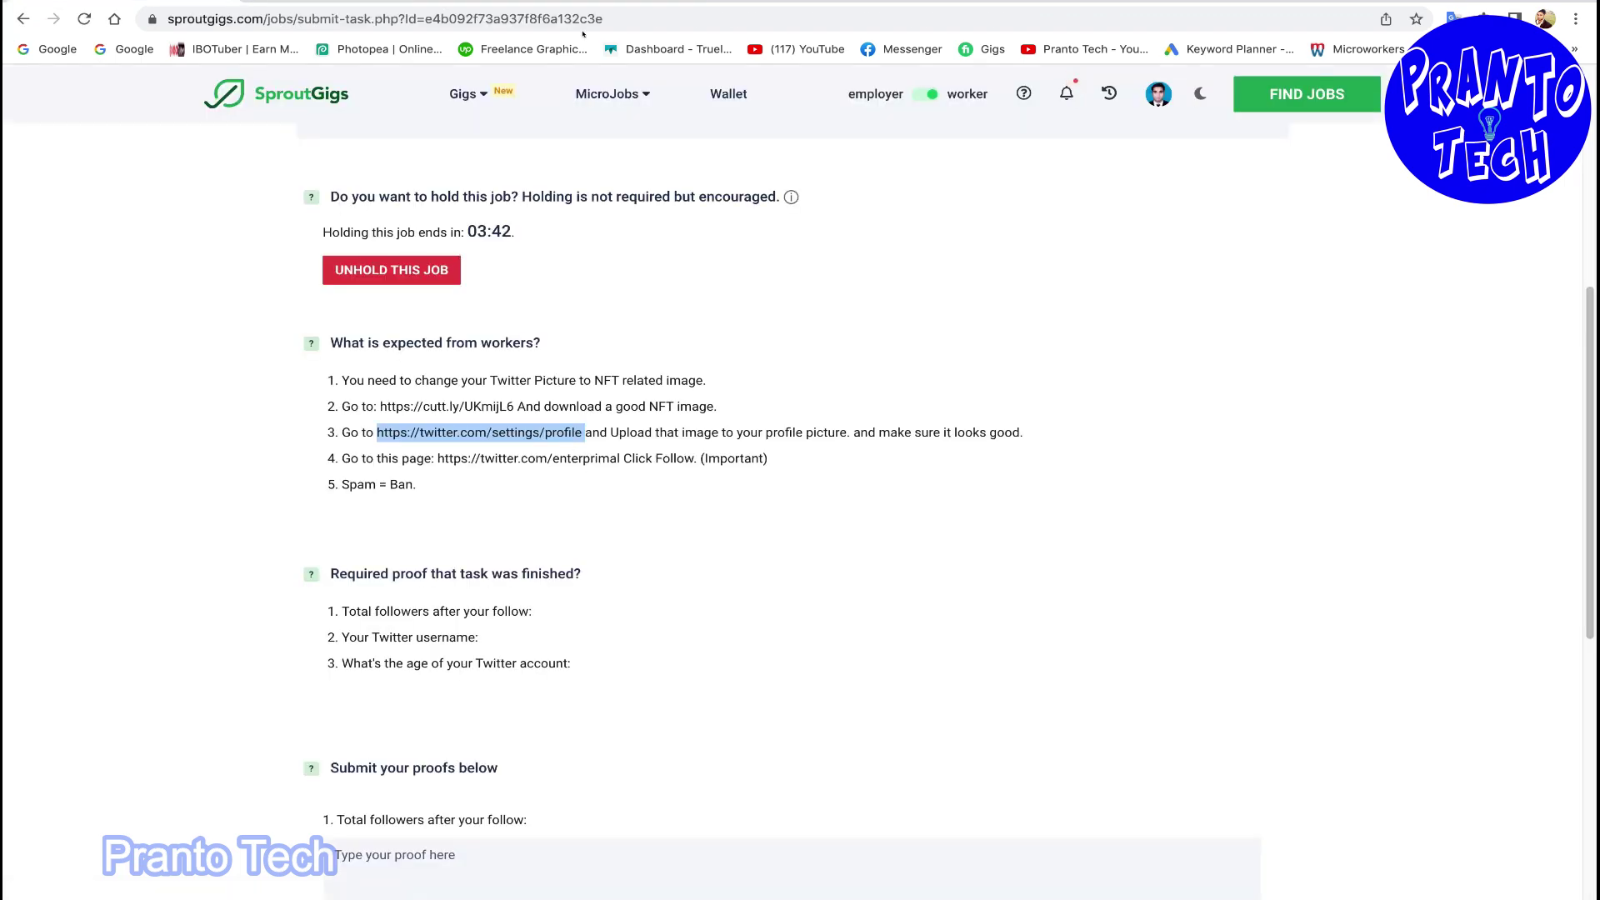
{"action": "key", "text": "ctrl+Tab"}
{"action": "key", "text": "ctrl+Tab"}
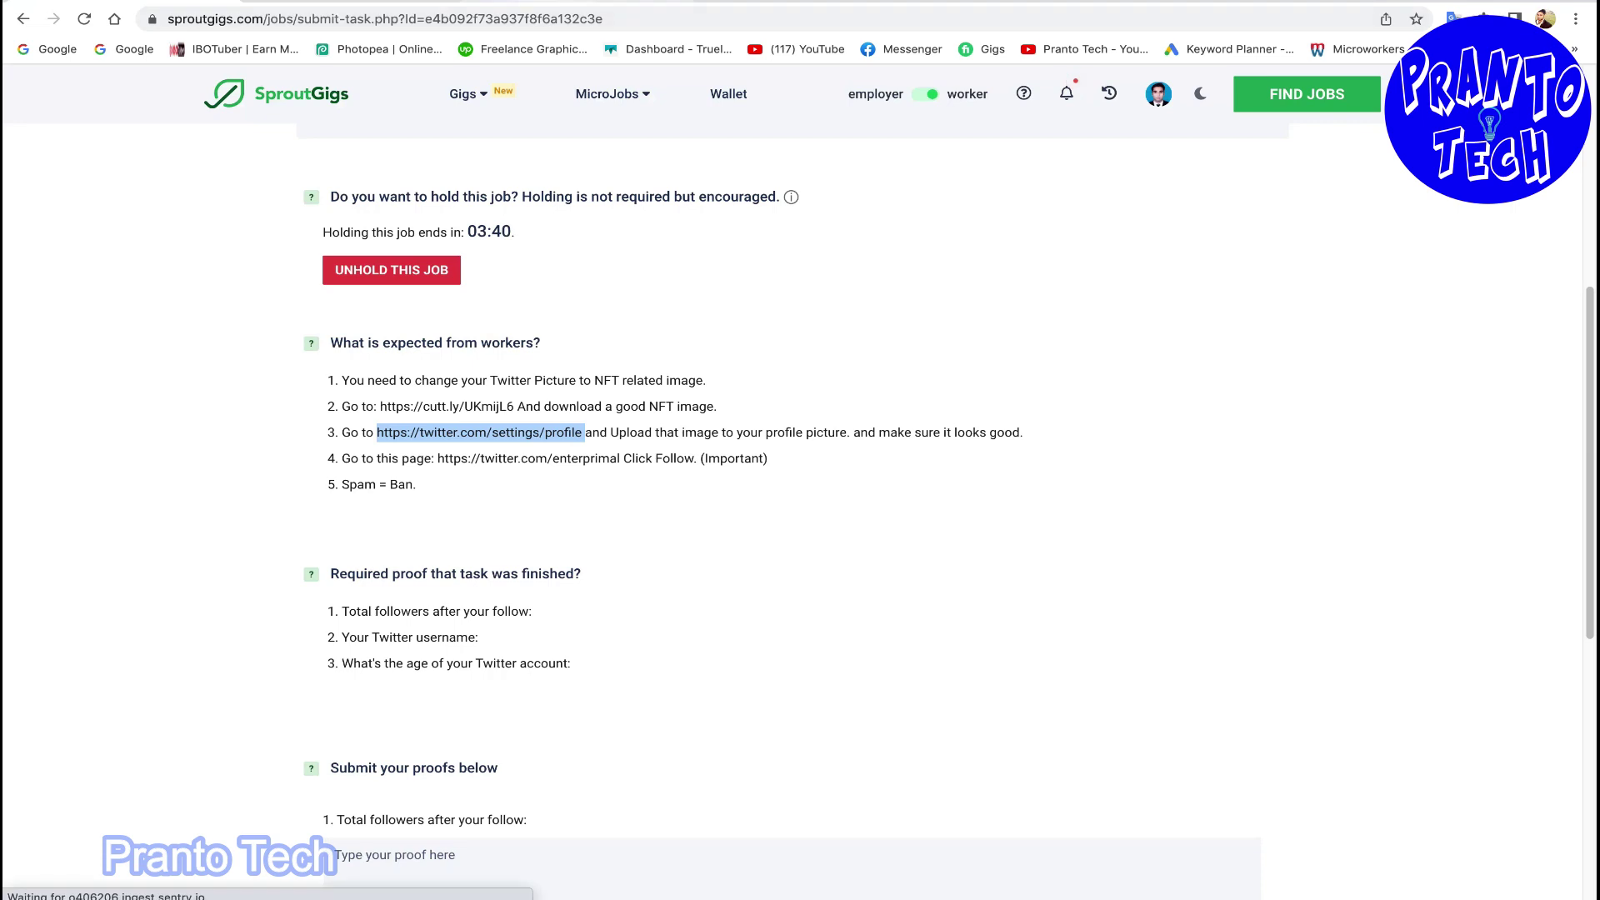
{"action": "key", "text": "ctrl+shift+Tab"}
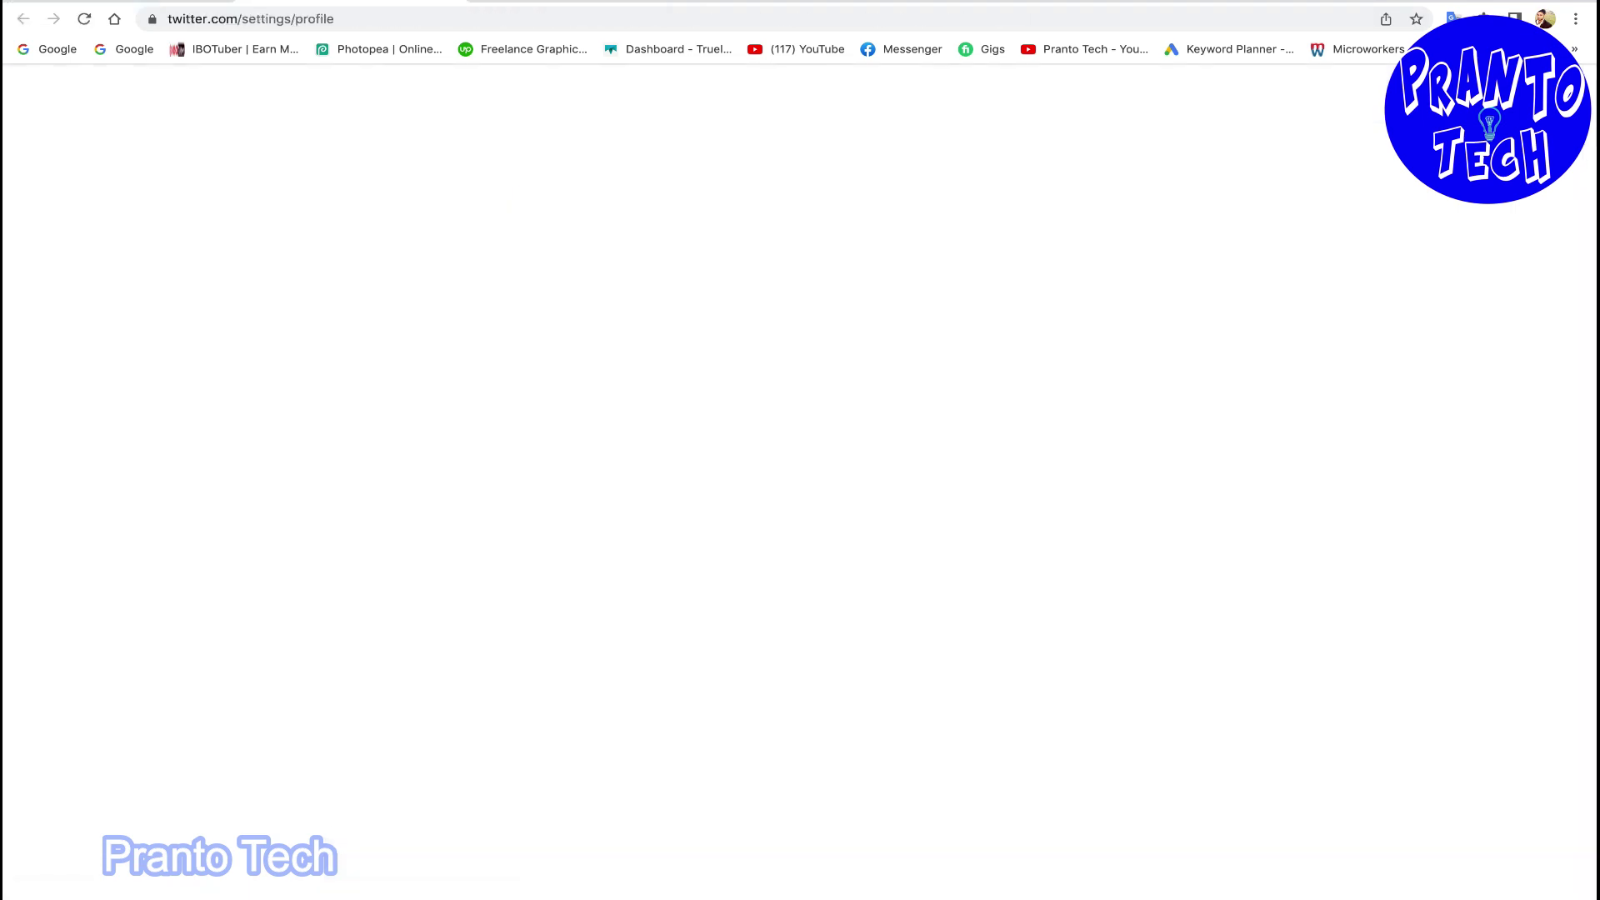
{"action": "key", "text": "ctrl+Tab"}
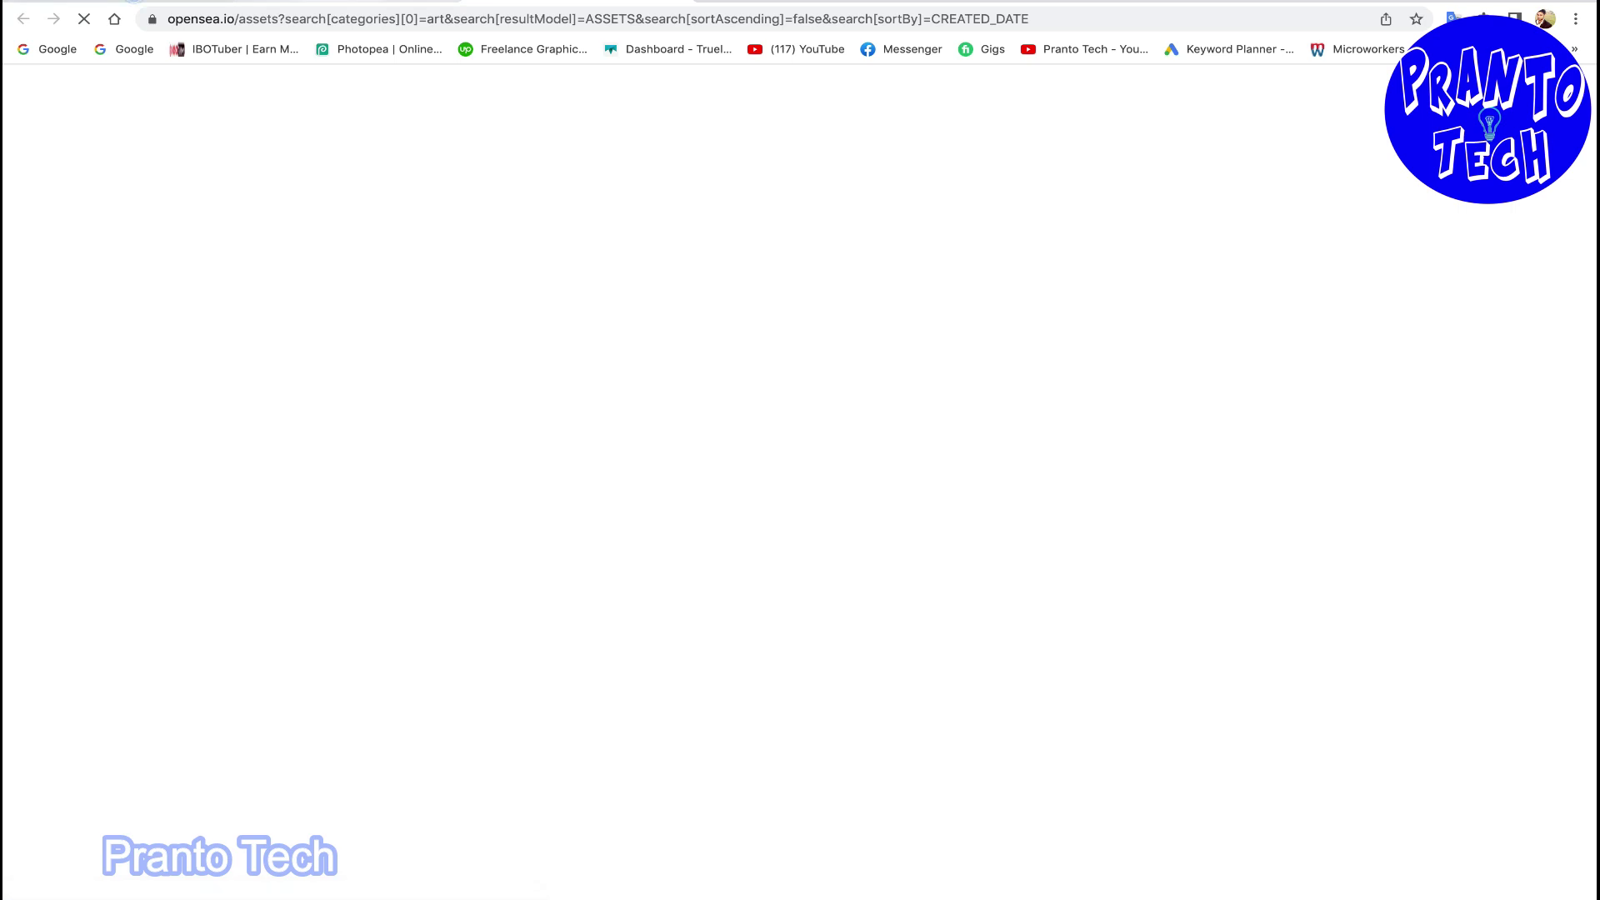
{"action": "key", "text": "ctrl+shift+Tab"}
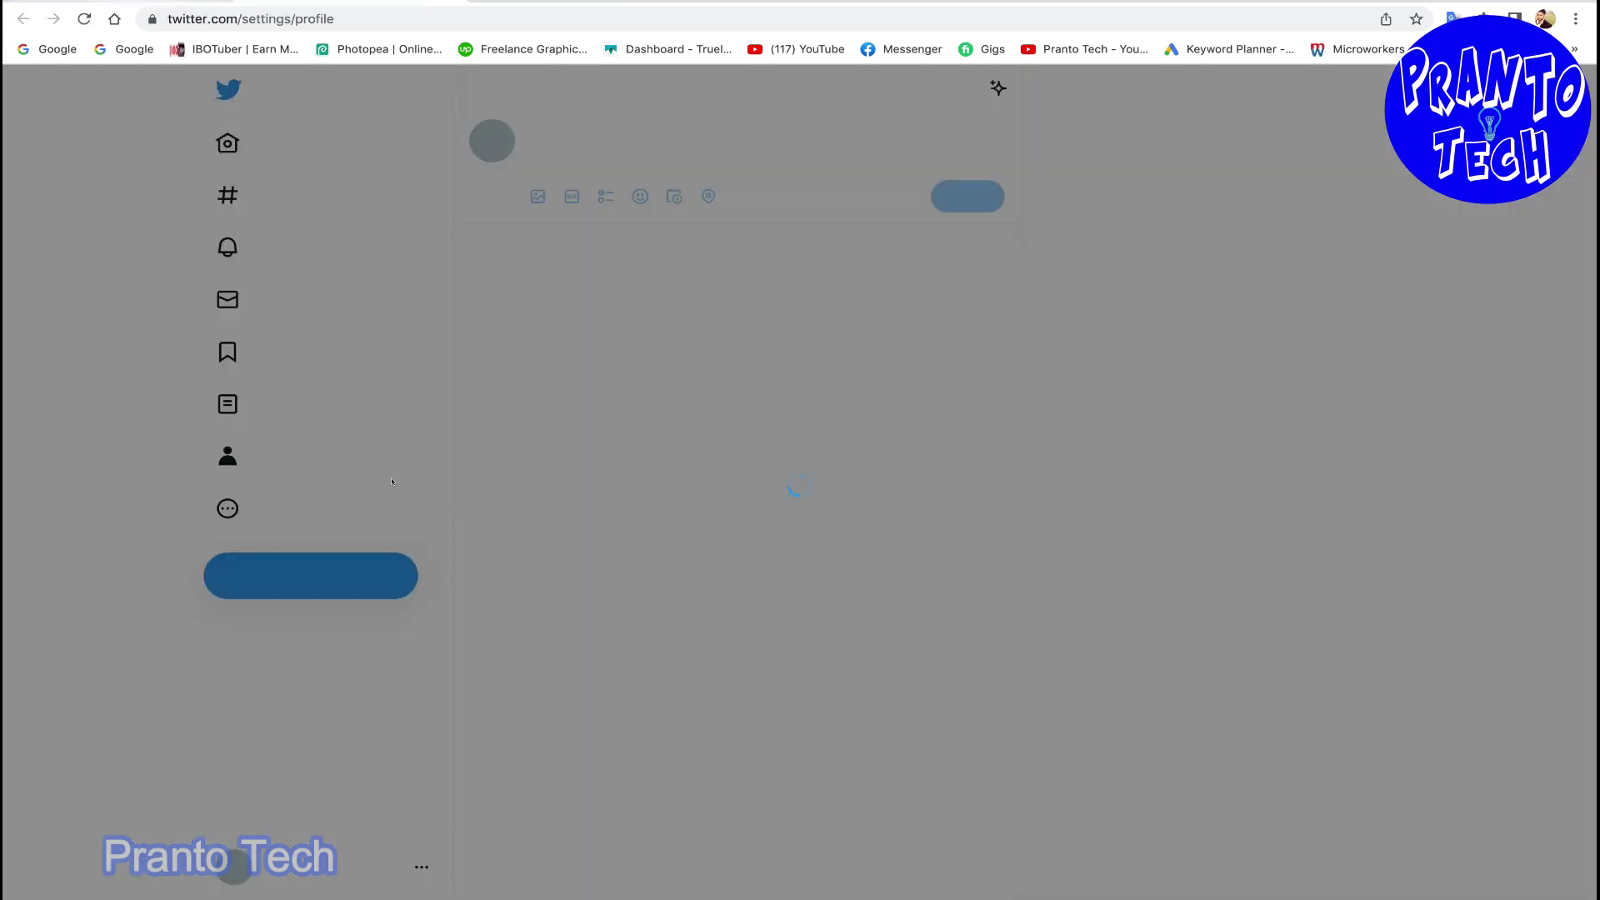
{"action": "key", "text": "ctrl+shift+Tab"}
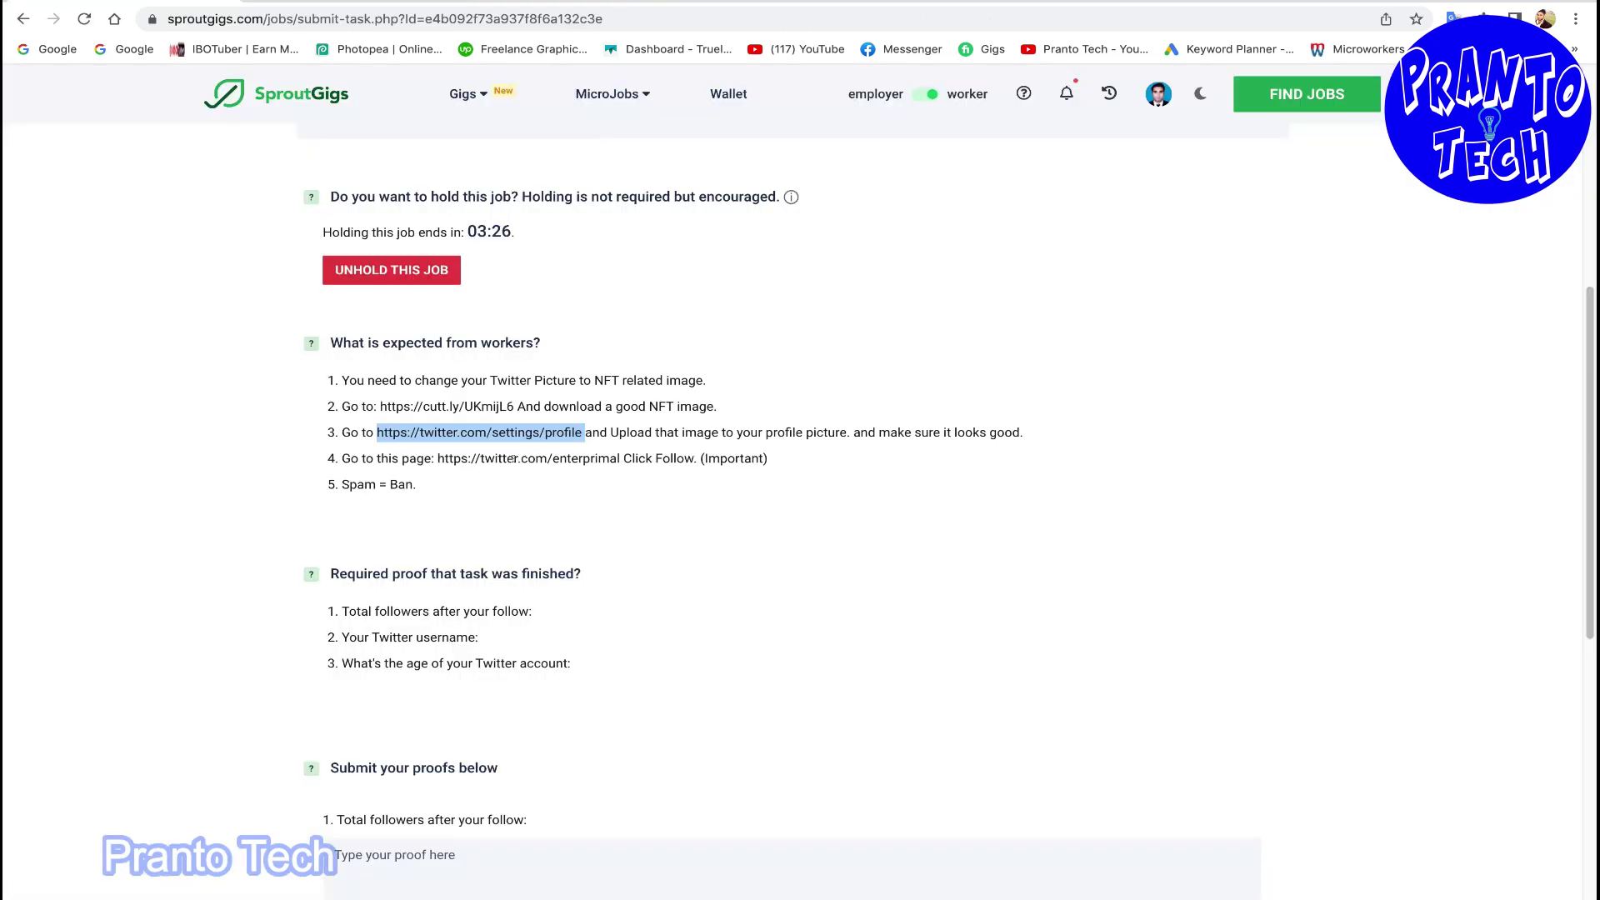
{"action": "left_click_drag", "start_coordinate": [438, 458], "coordinate": [606, 460]}
{"action": "right_click", "coordinate": [609, 460]}
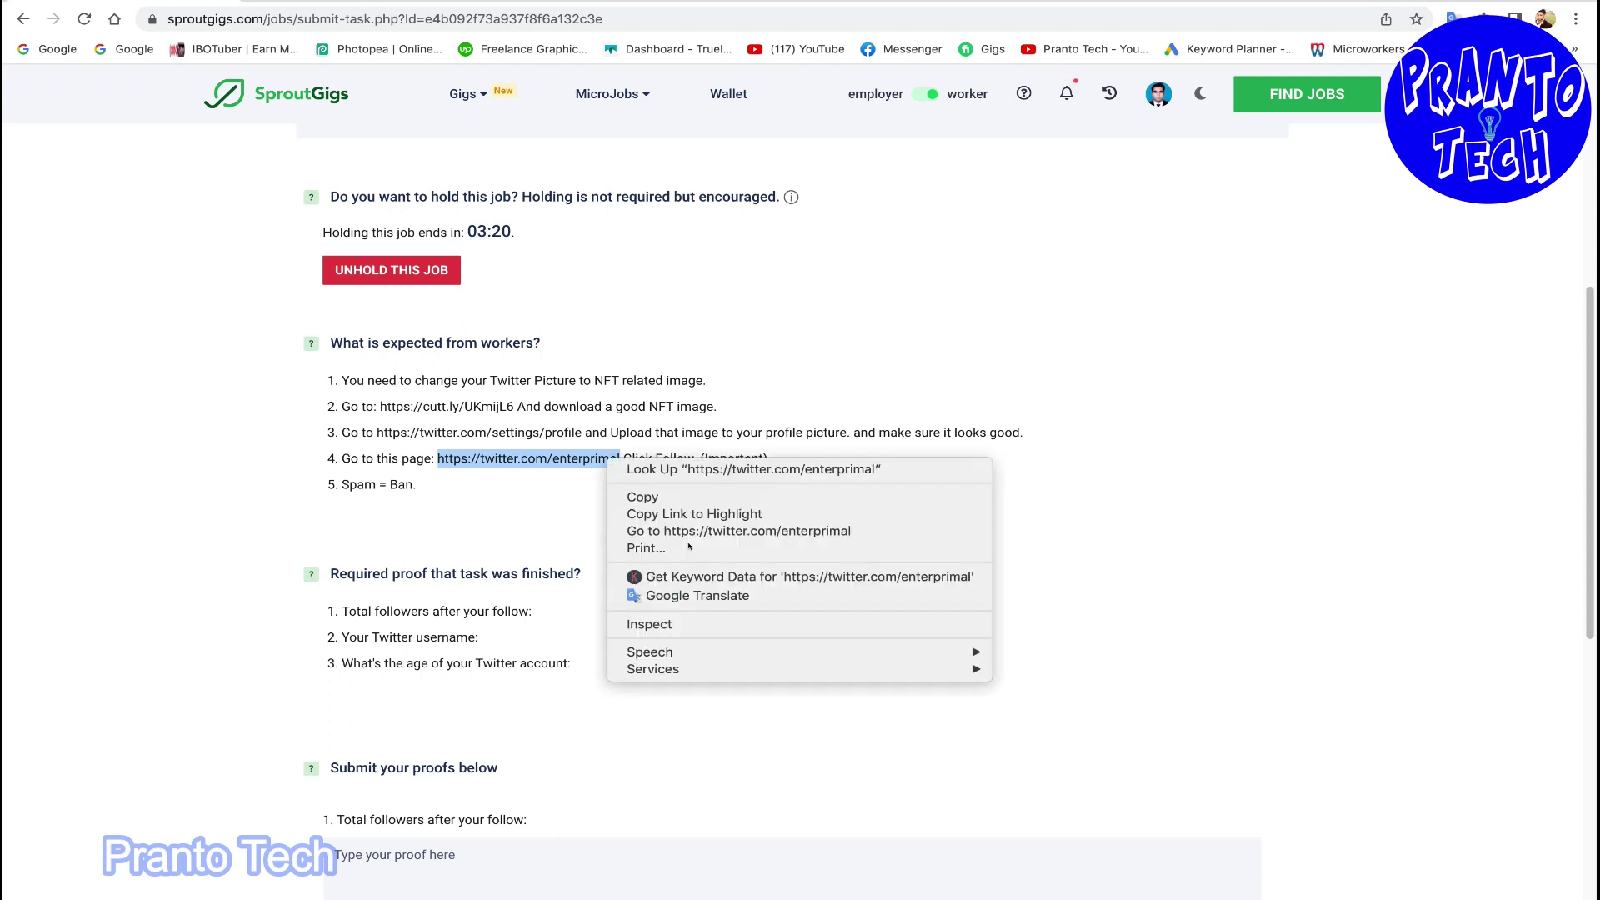
{"action": "left_click", "coordinate": [500, 431]}
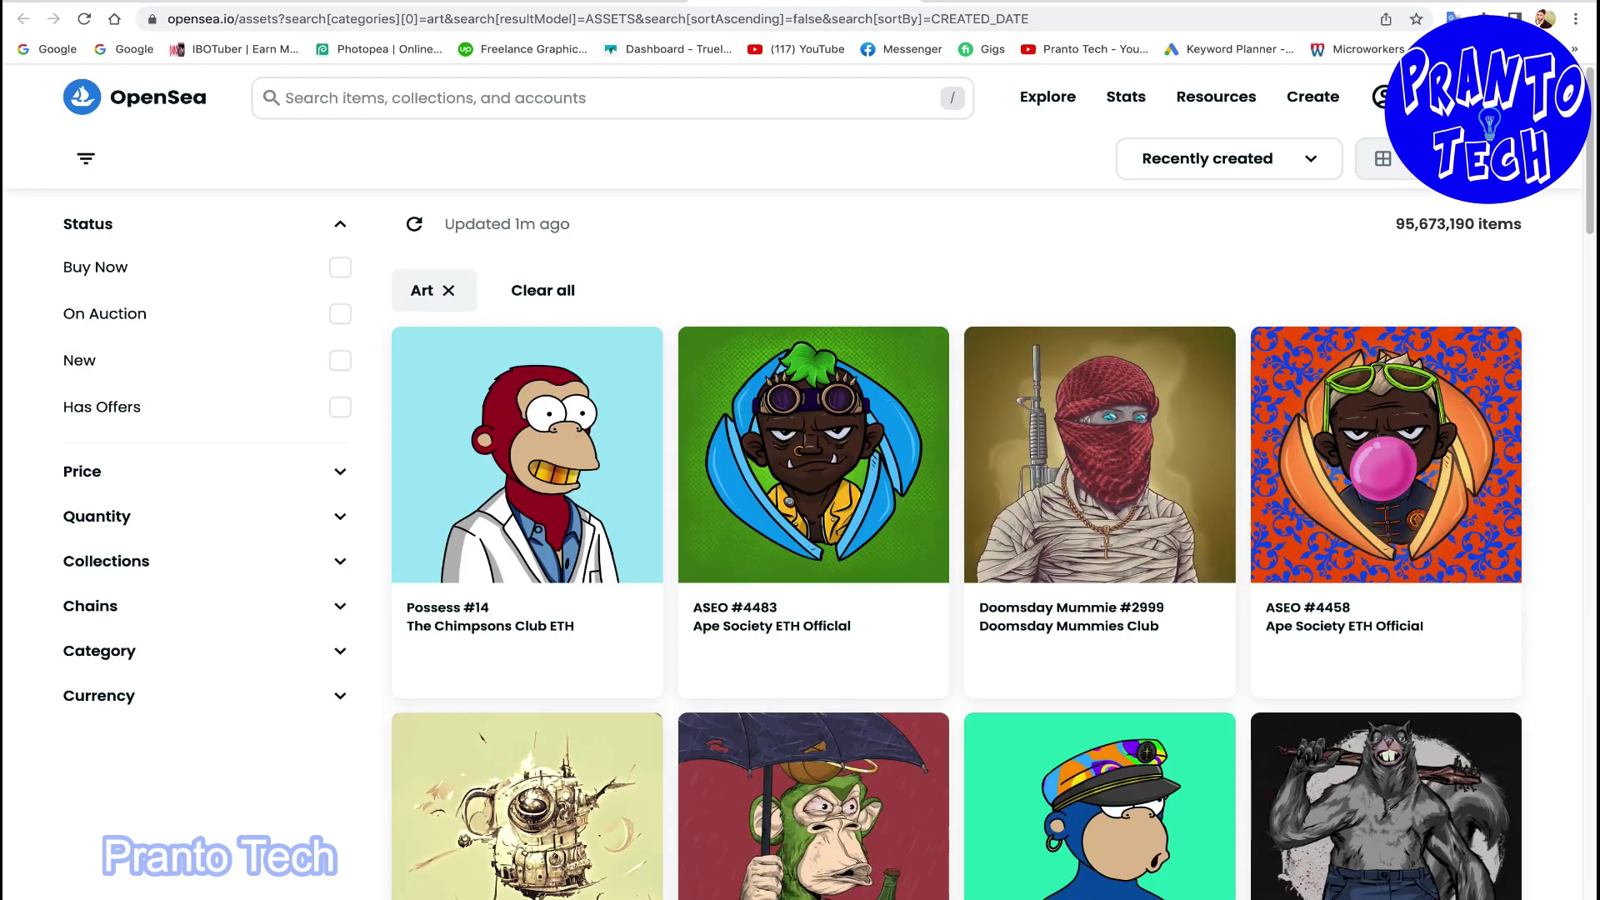
Find the Possess #12 Chimpsons Club ETH artwork among the OpenSea art assets and save its image to the Desktop.
{"action": "left_click", "coordinate": [350, 2]}
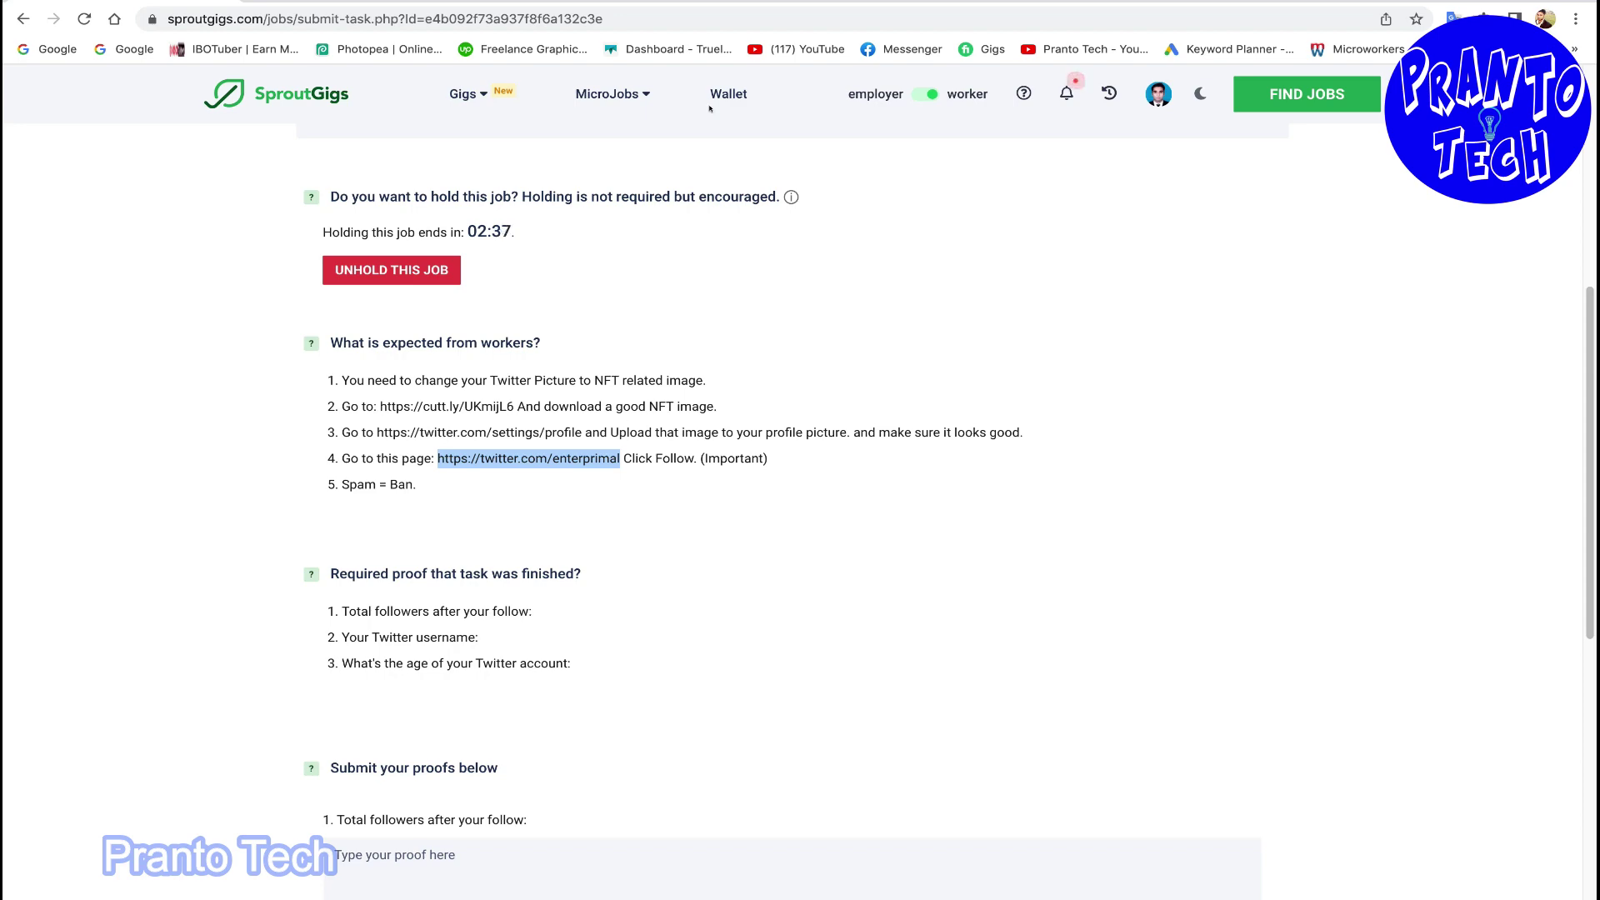
{"action": "key", "text": "ctrl+Tab"}
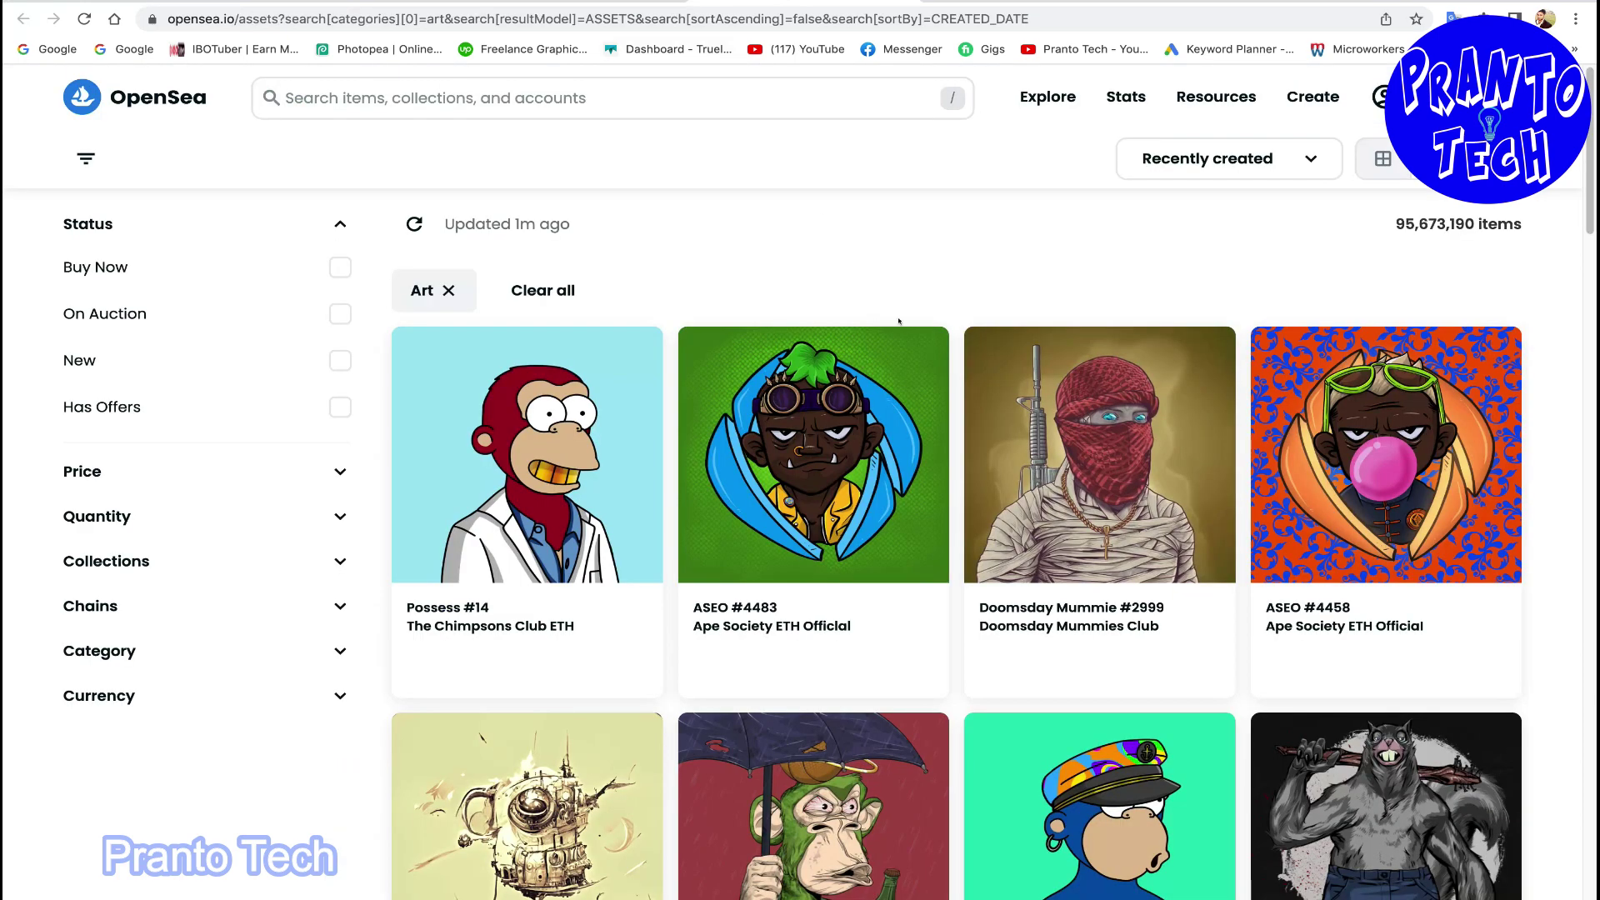
{"action": "scroll", "coordinate": [957, 567], "scroll_direction": "down", "scroll_amount": 1}
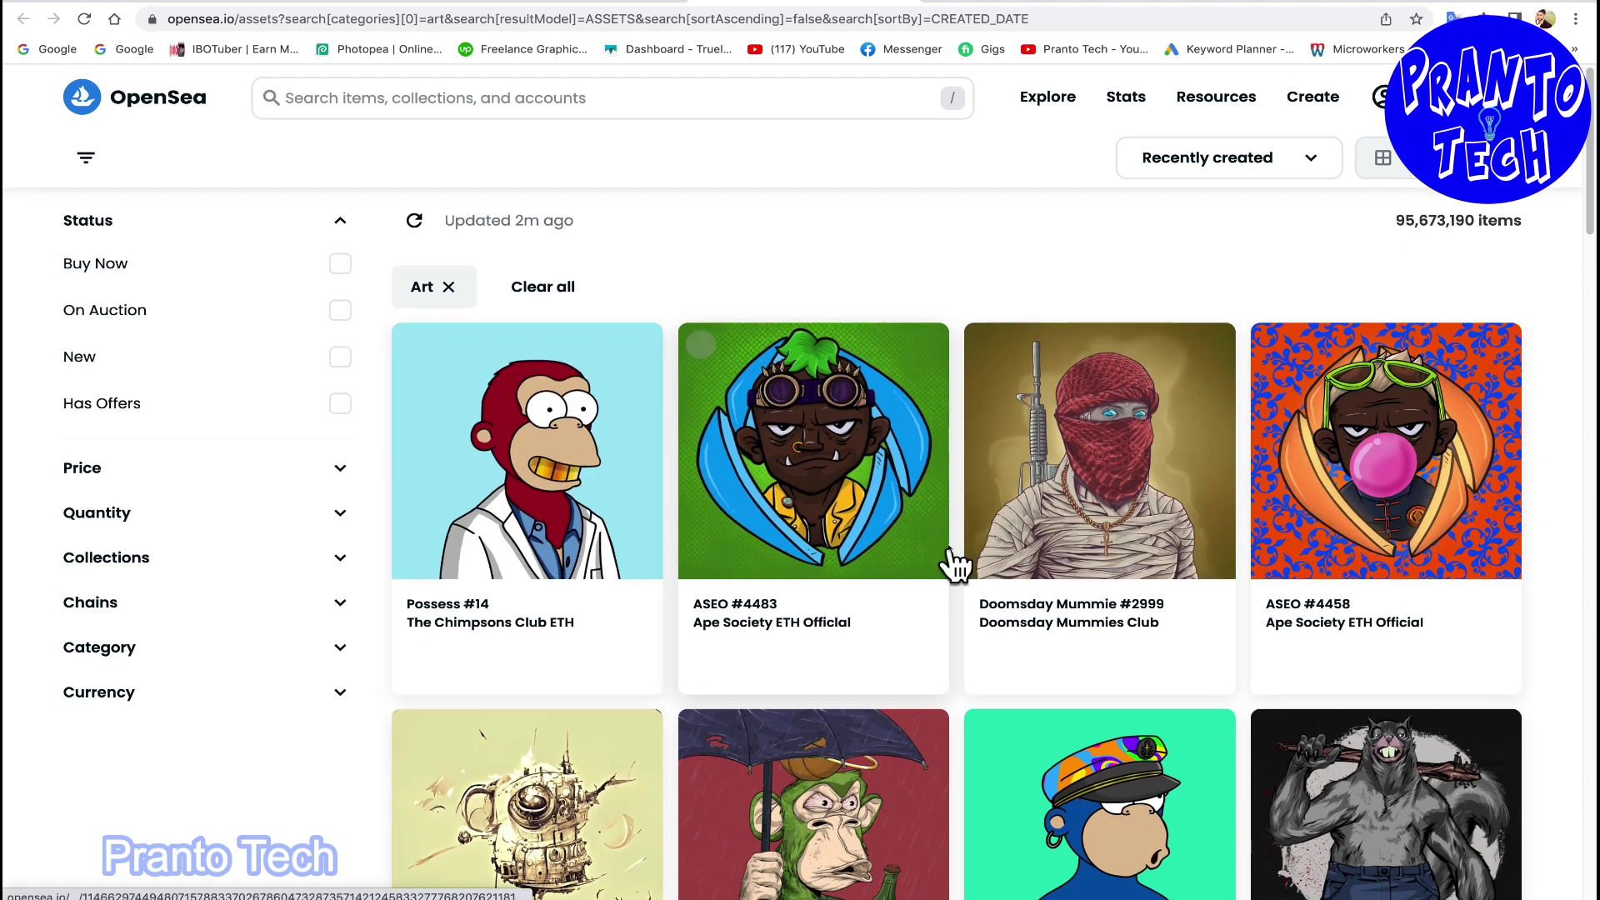
{"action": "scroll", "coordinate": [957, 566], "scroll_direction": "down", "scroll_amount": 2}
{"action": "scroll", "coordinate": [831, 525], "scroll_direction": "down", "scroll_amount": 1}
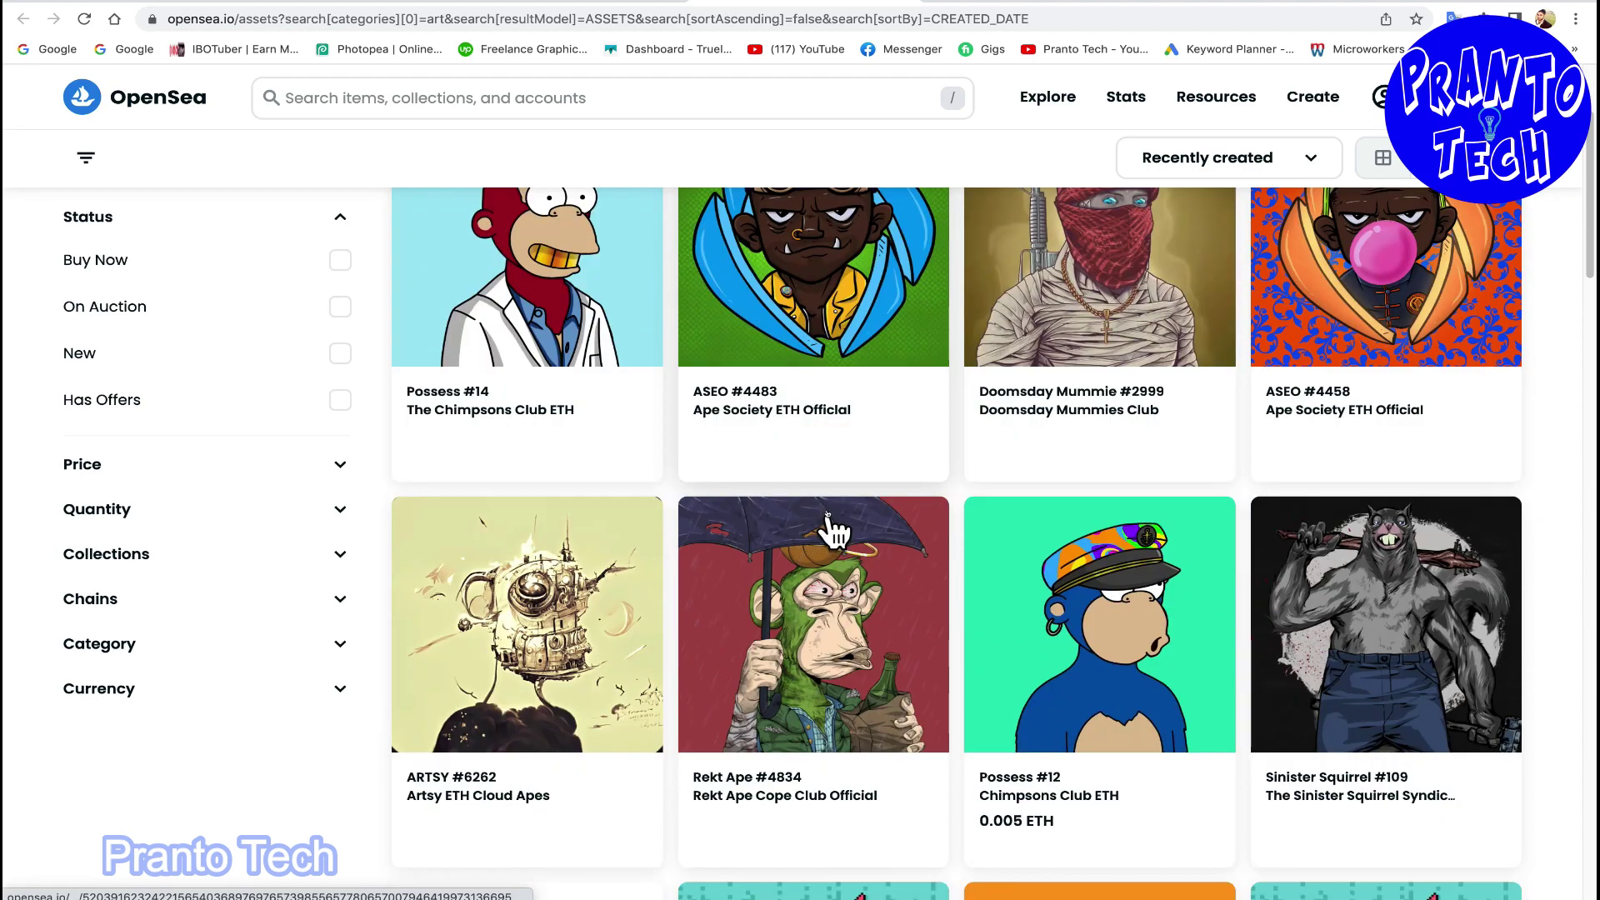
{"action": "scroll", "coordinate": [831, 526], "scroll_direction": "down", "scroll_amount": 3}
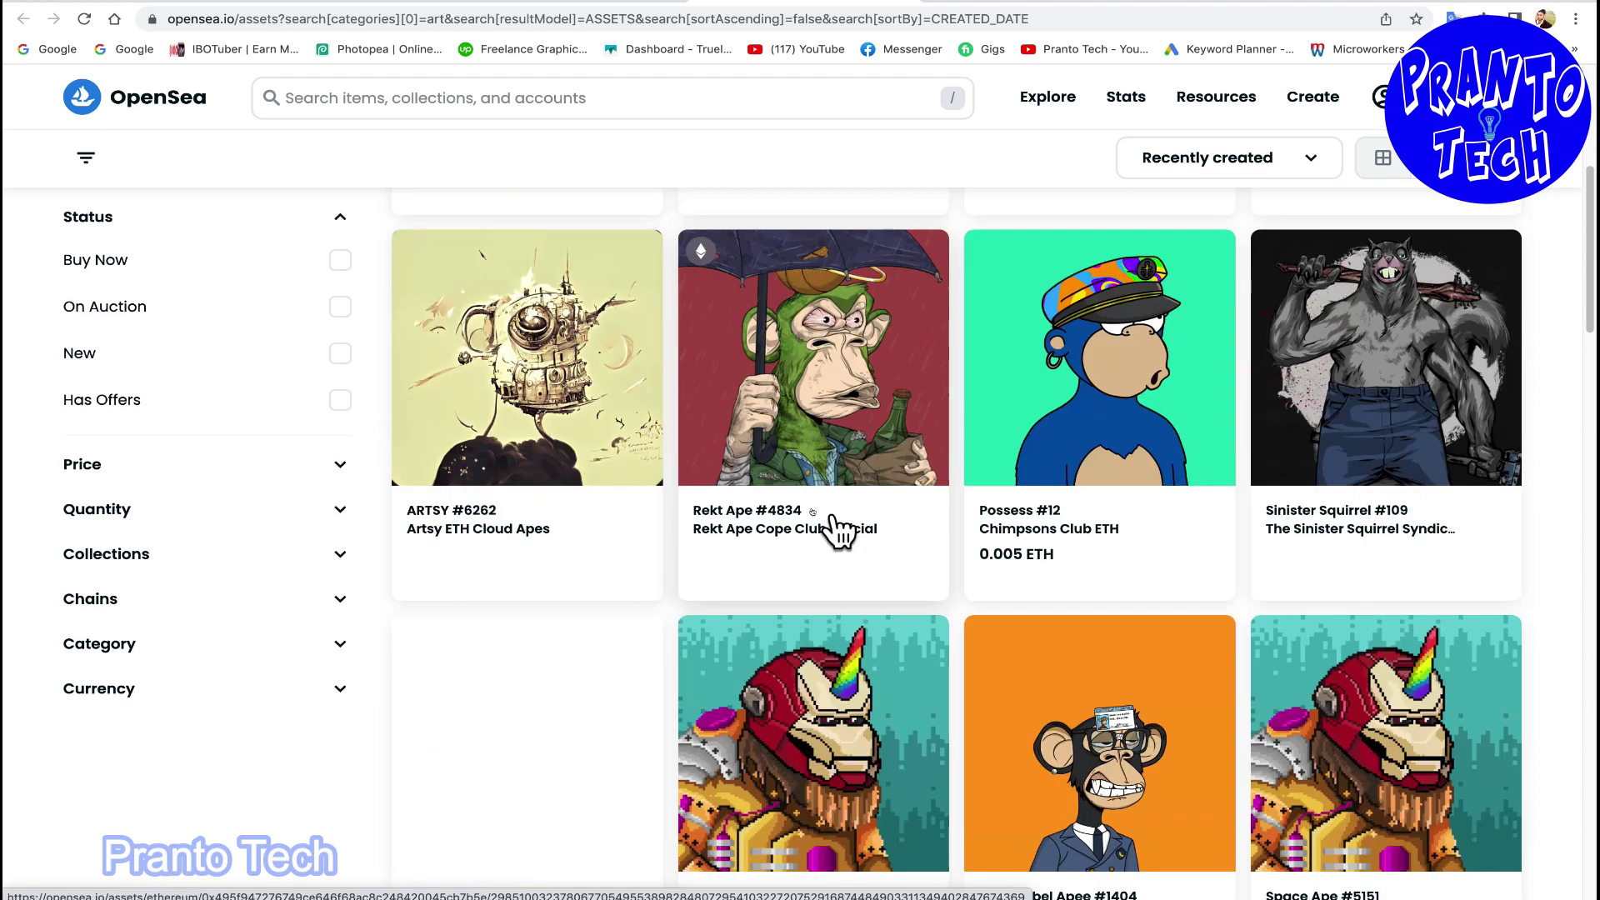
{"action": "scroll", "coordinate": [834, 528], "scroll_direction": "down", "scroll_amount": 2}
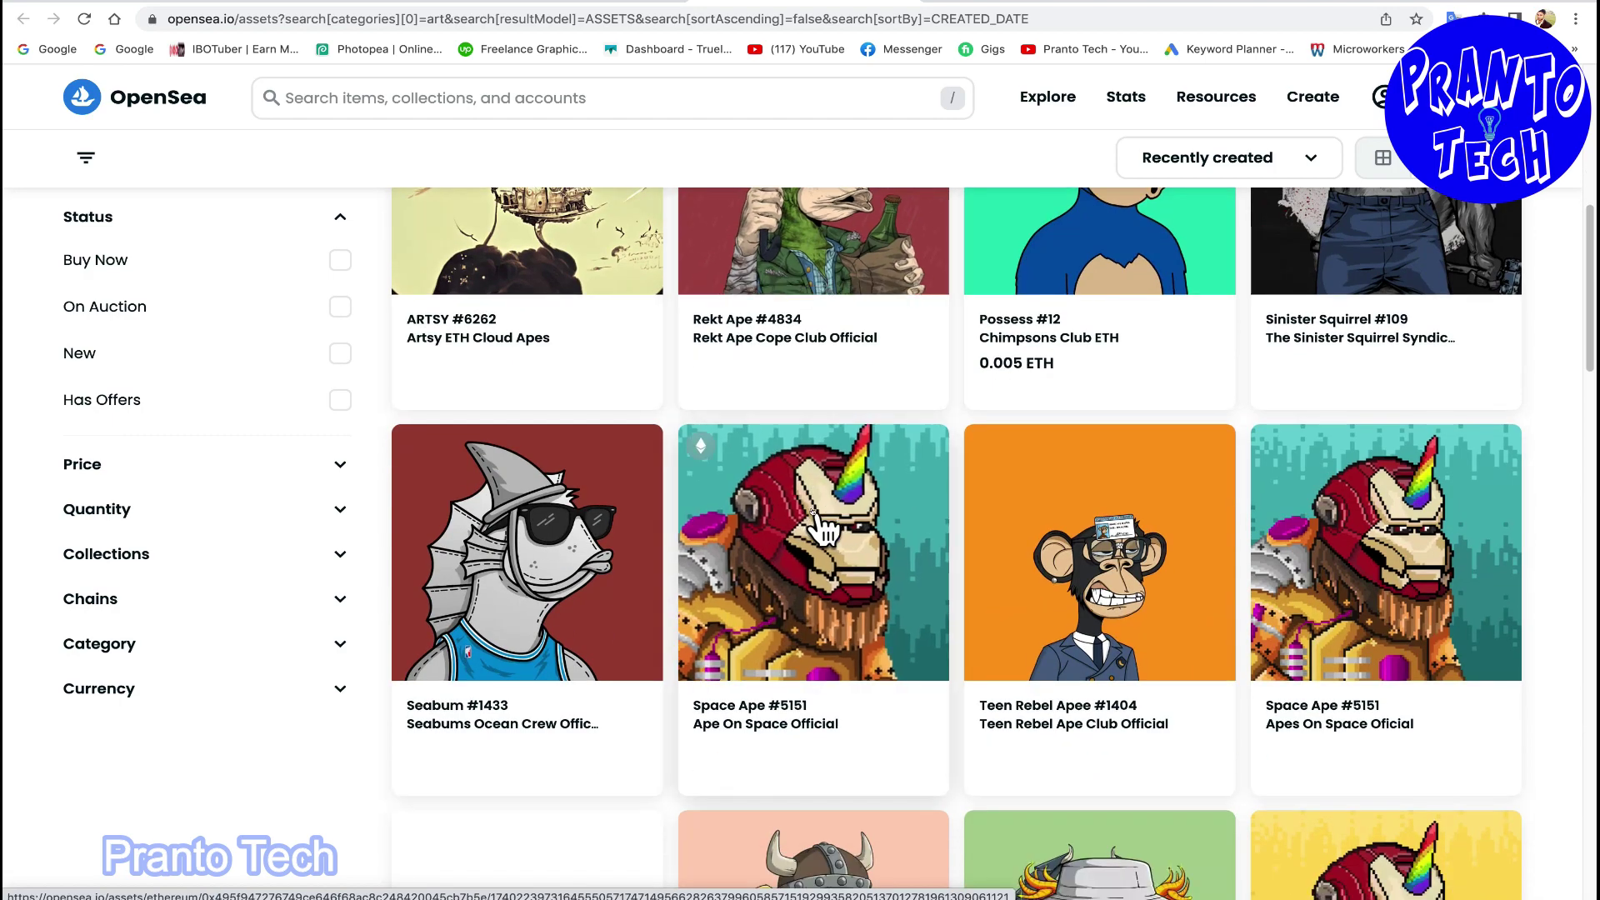
{"action": "scroll", "coordinate": [550, 525], "scroll_direction": "up", "scroll_amount": 1}
{"action": "scroll", "coordinate": [550, 525], "scroll_direction": "up", "scroll_amount": 1}
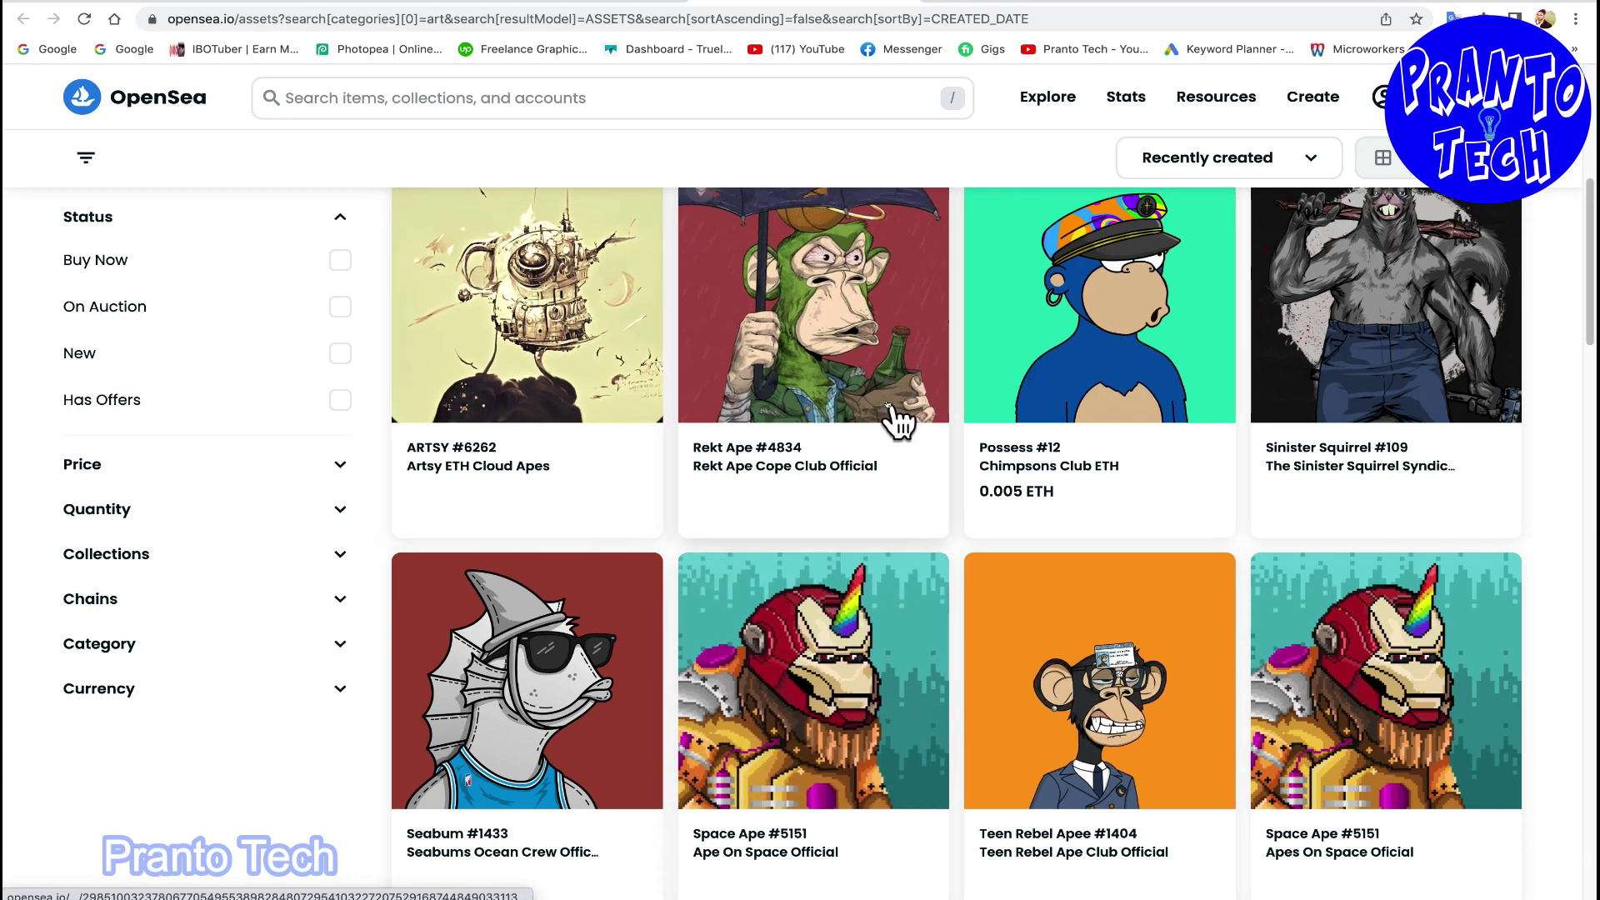
{"action": "right_click", "coordinate": [1081, 315]}
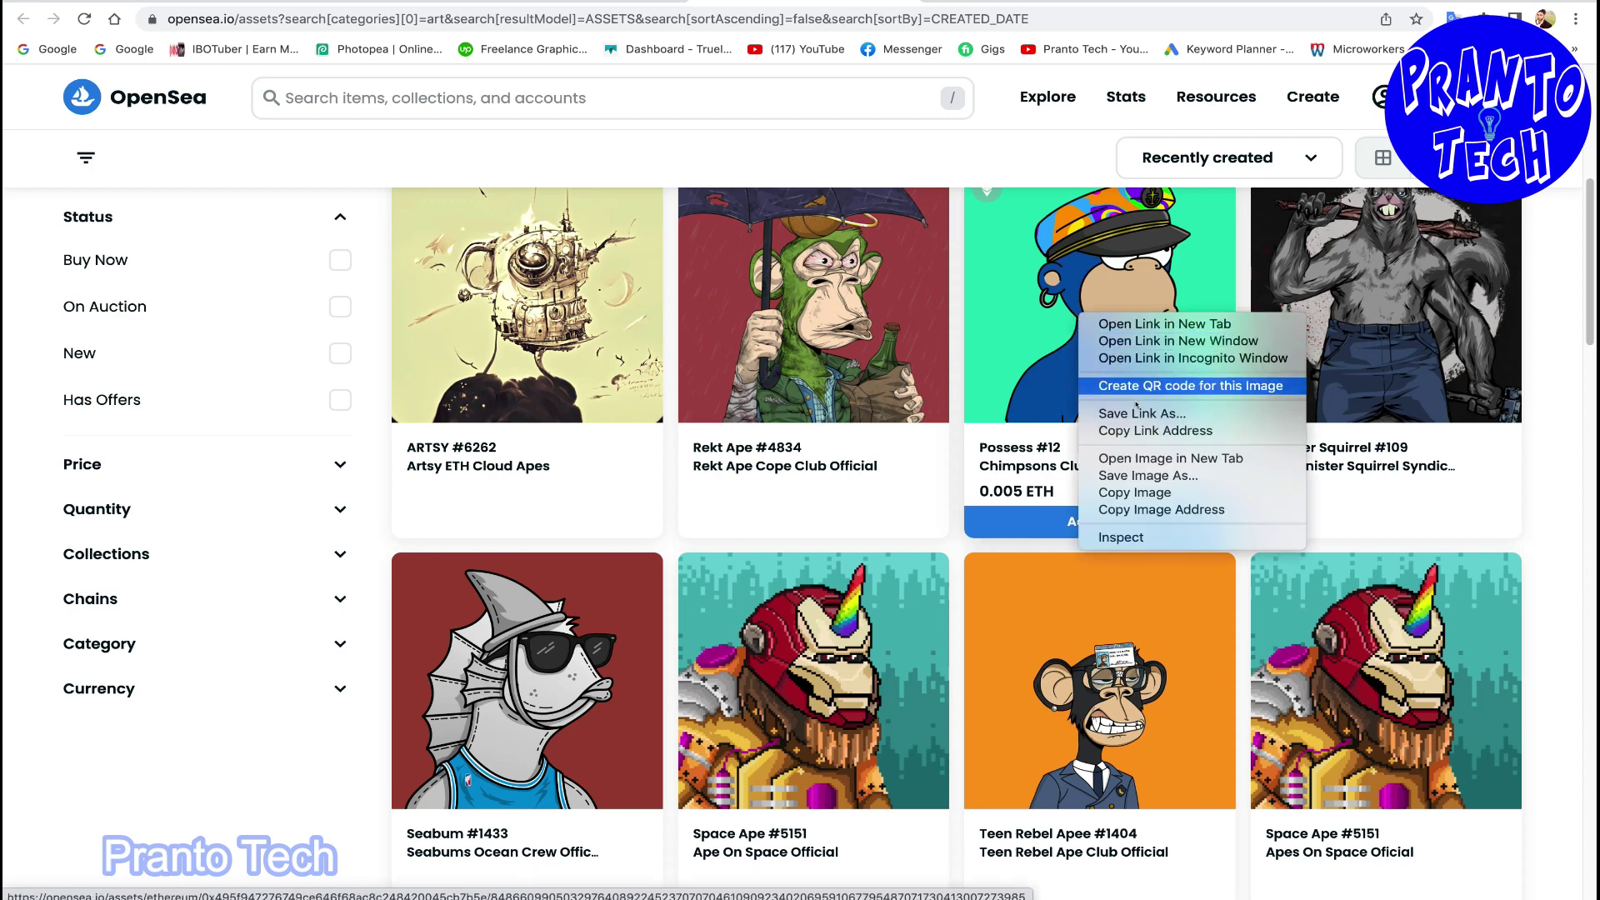
{"action": "left_click", "coordinate": [1145, 476]}
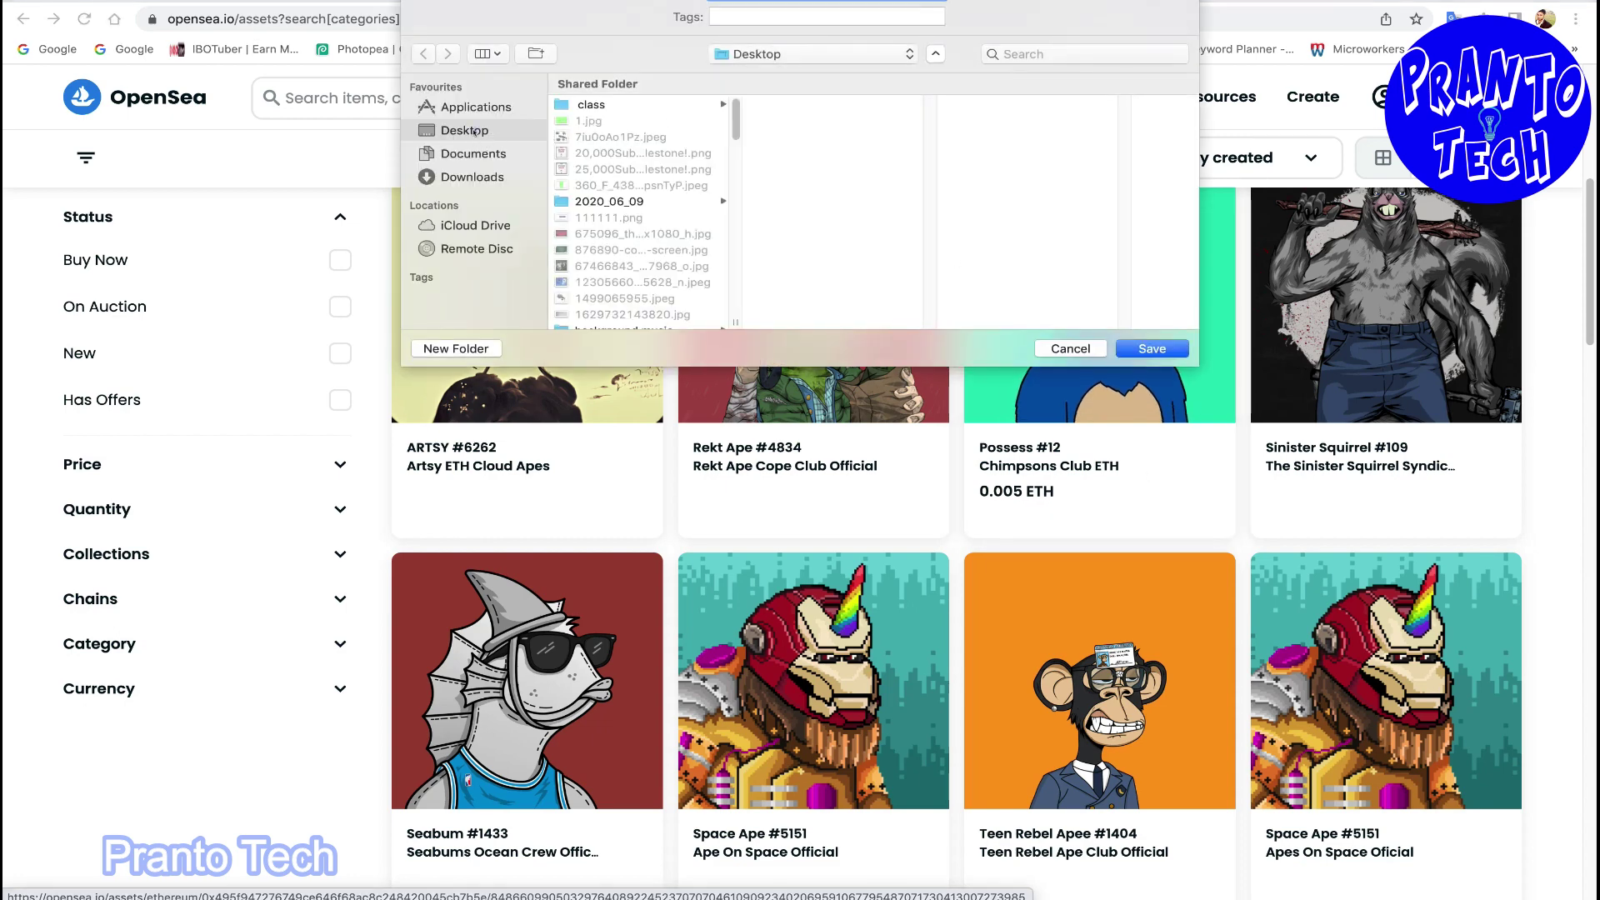
{"action": "left_click", "coordinate": [1148, 351]}
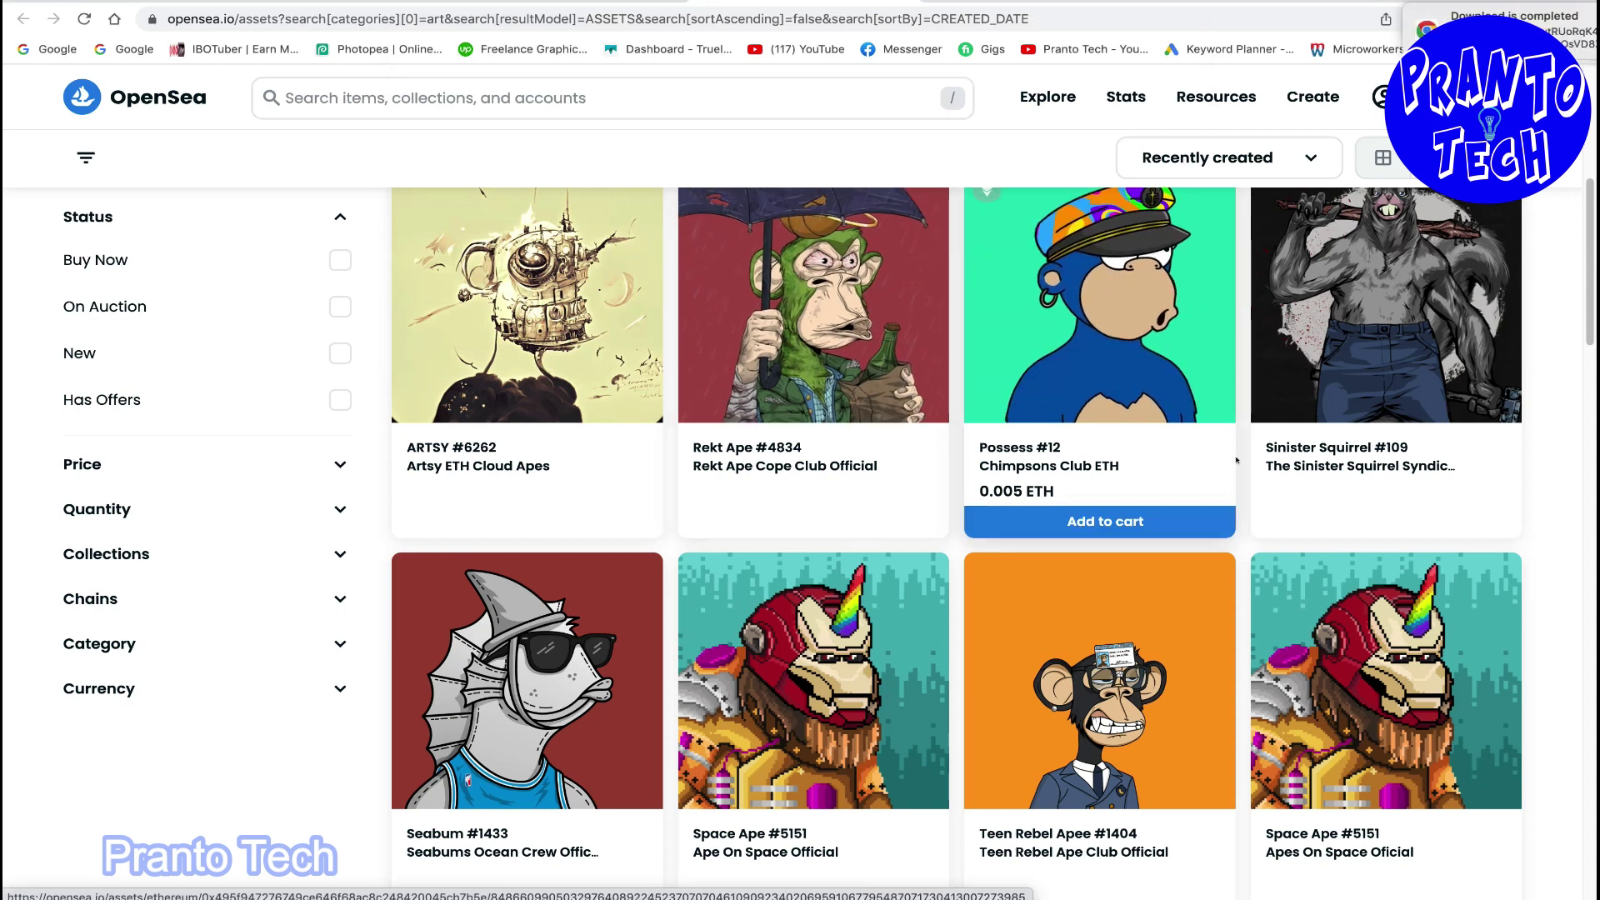
{"action": "left_click", "coordinate": [364, 94]}
{"action": "type", "text": "ngs/profile"}
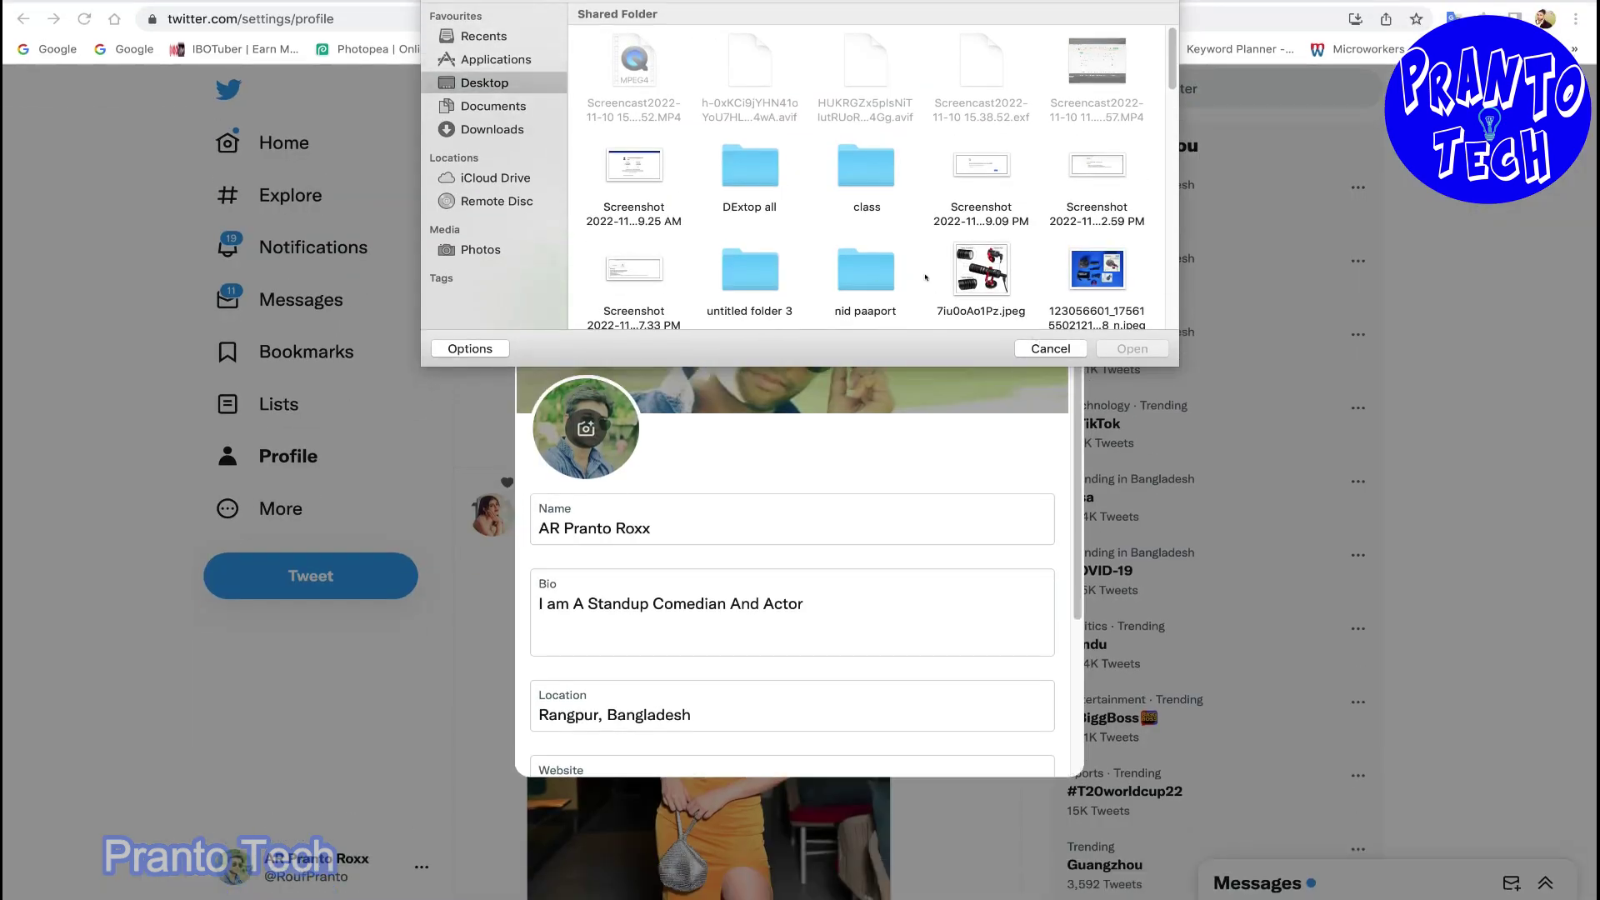
{"action": "scroll", "coordinate": [967, 288], "scroll_direction": "down", "scroll_amount": 5}
{"action": "scroll", "coordinate": [913, 263], "scroll_direction": "down", "scroll_amount": 10}
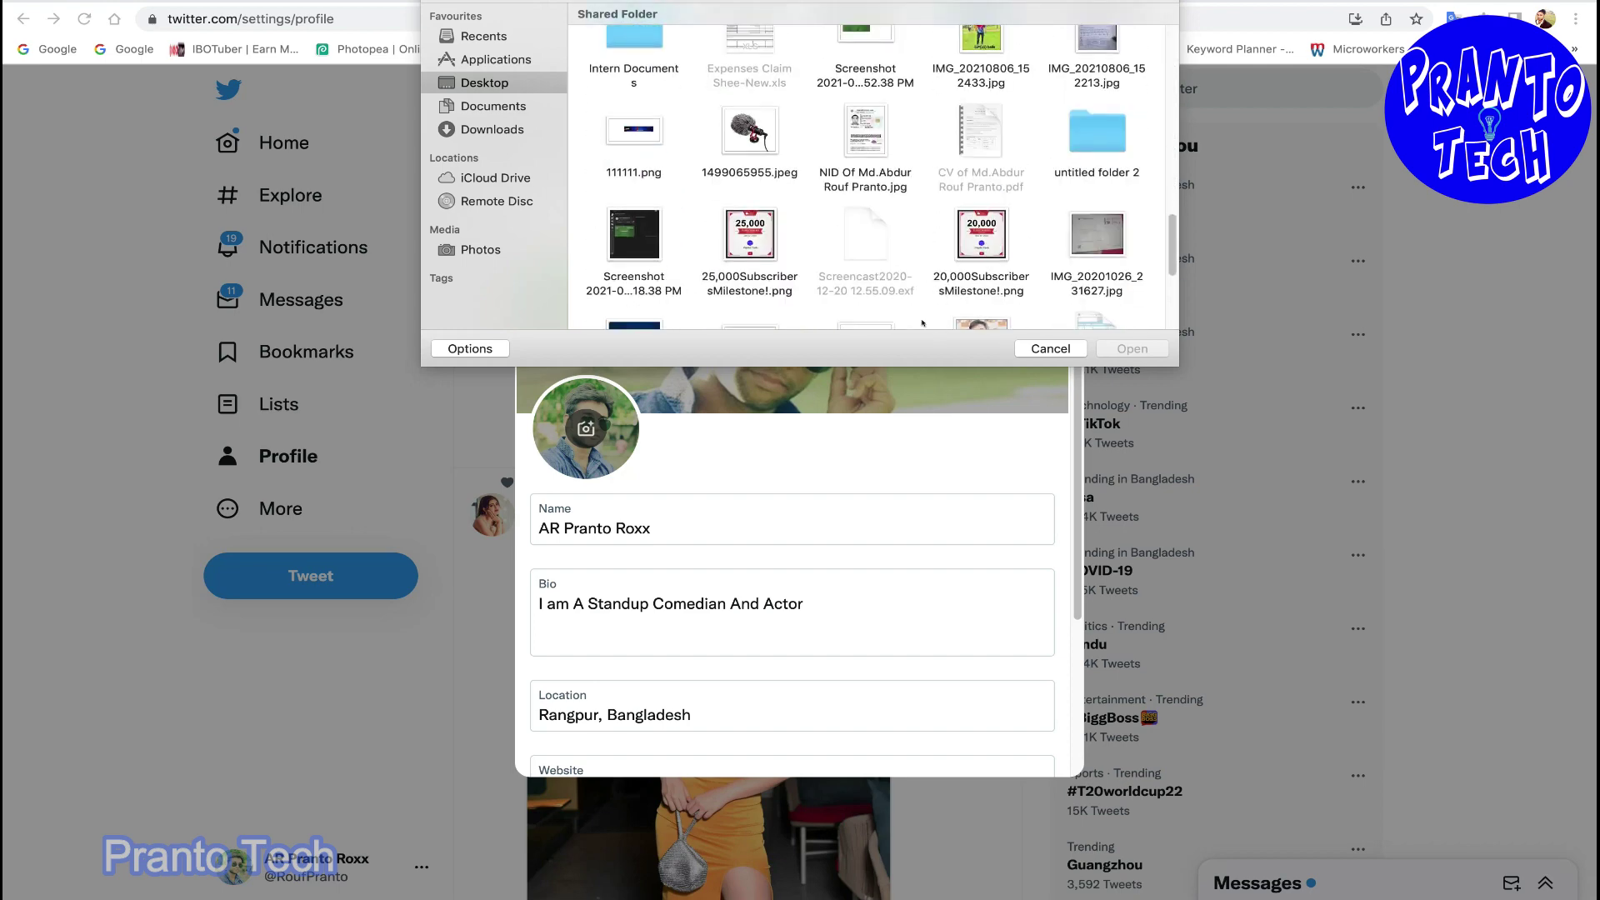
{"action": "left_click", "coordinate": [1048, 348]}
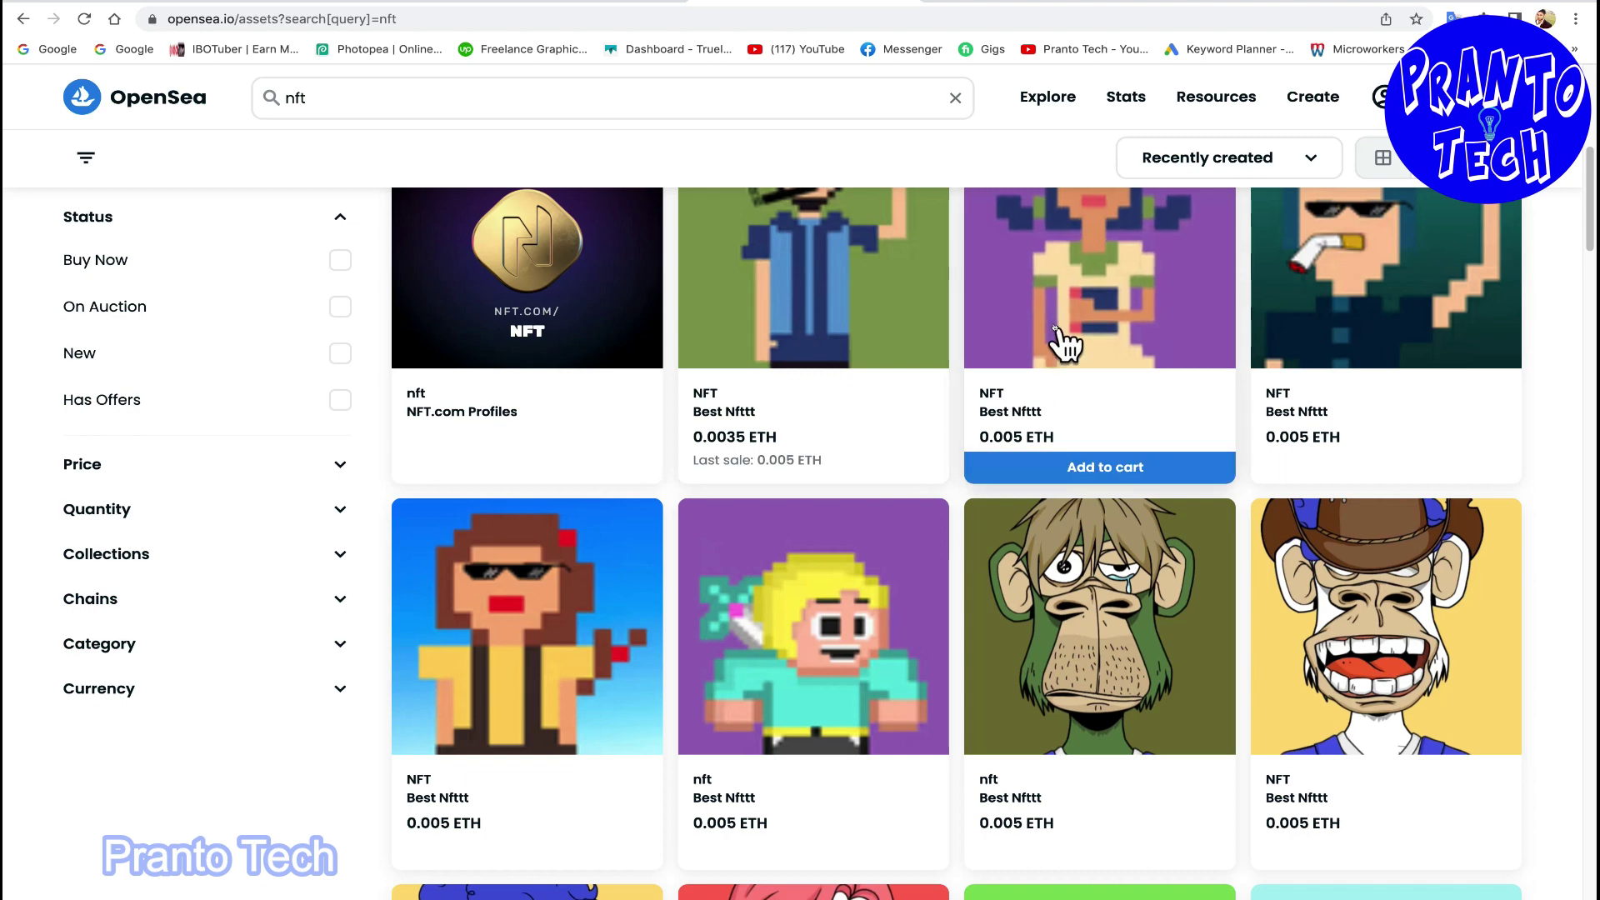
Open the OpenSea item page of the Best Nfttt pixel-art woman on the purple background.
{"action": "right_click", "coordinate": [1057, 275]}
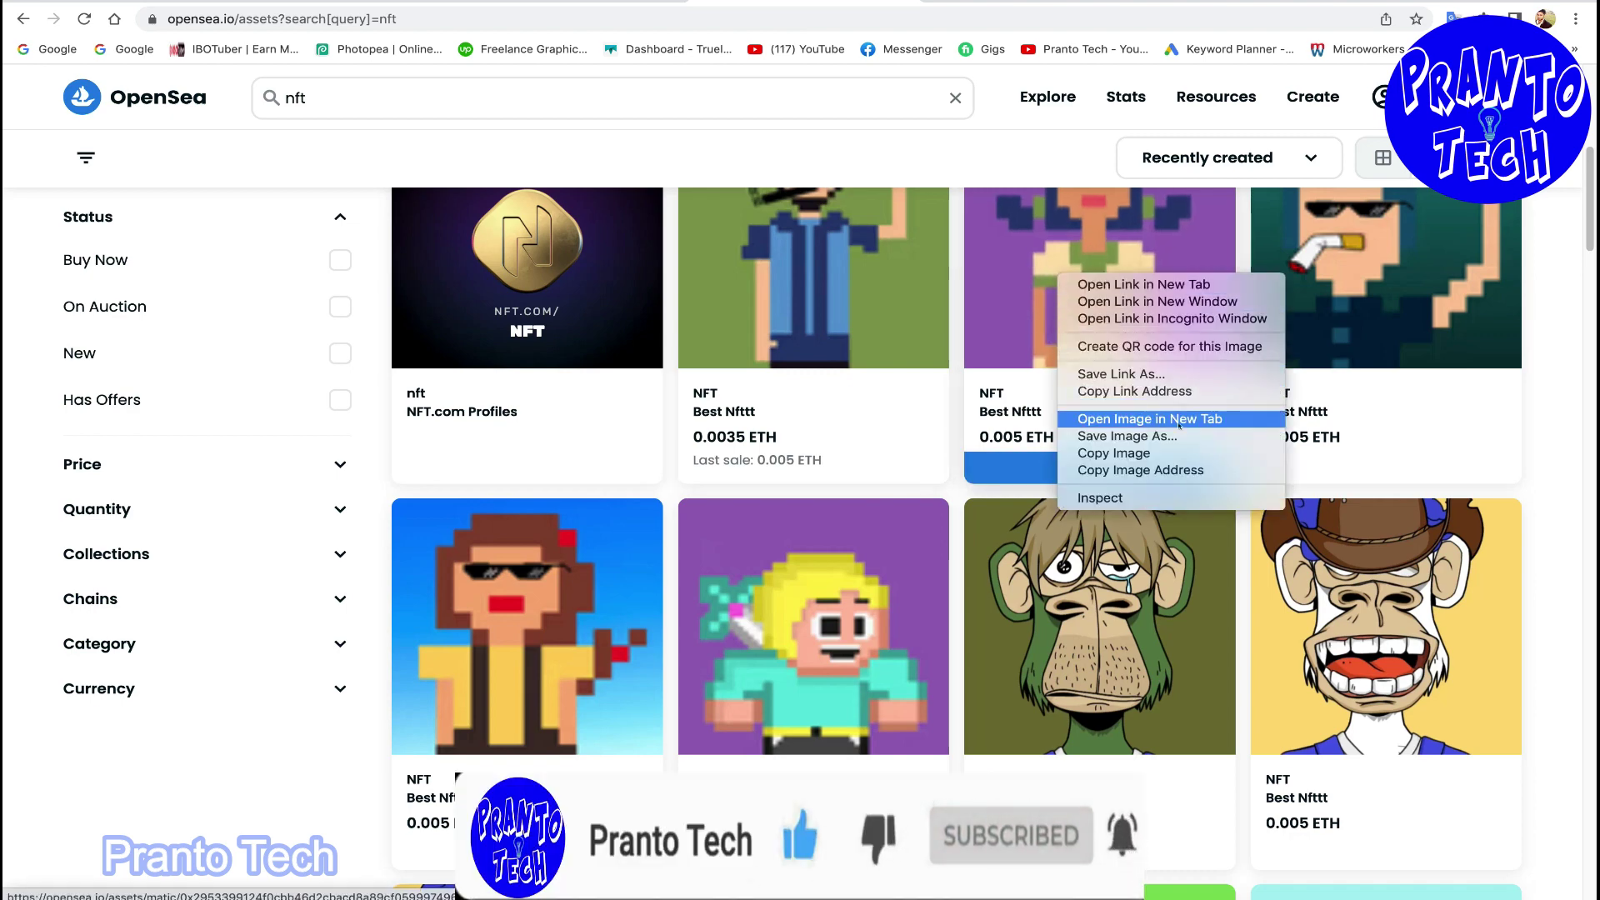
{"action": "left_click", "coordinate": [1140, 470]}
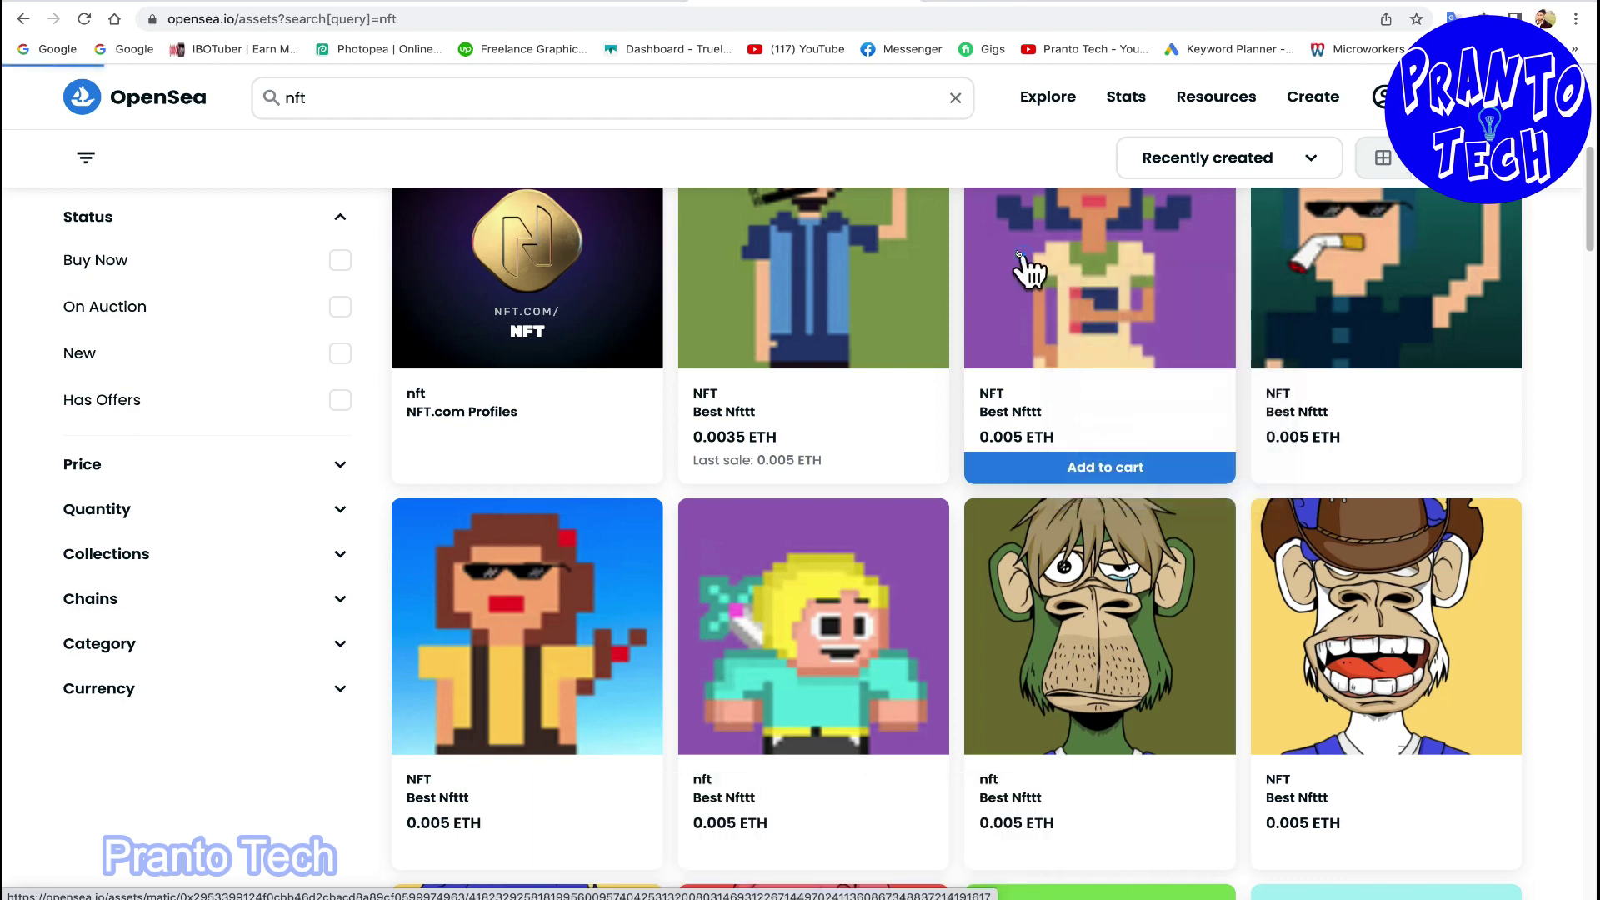
{"action": "left_click", "coordinate": [1031, 269]}
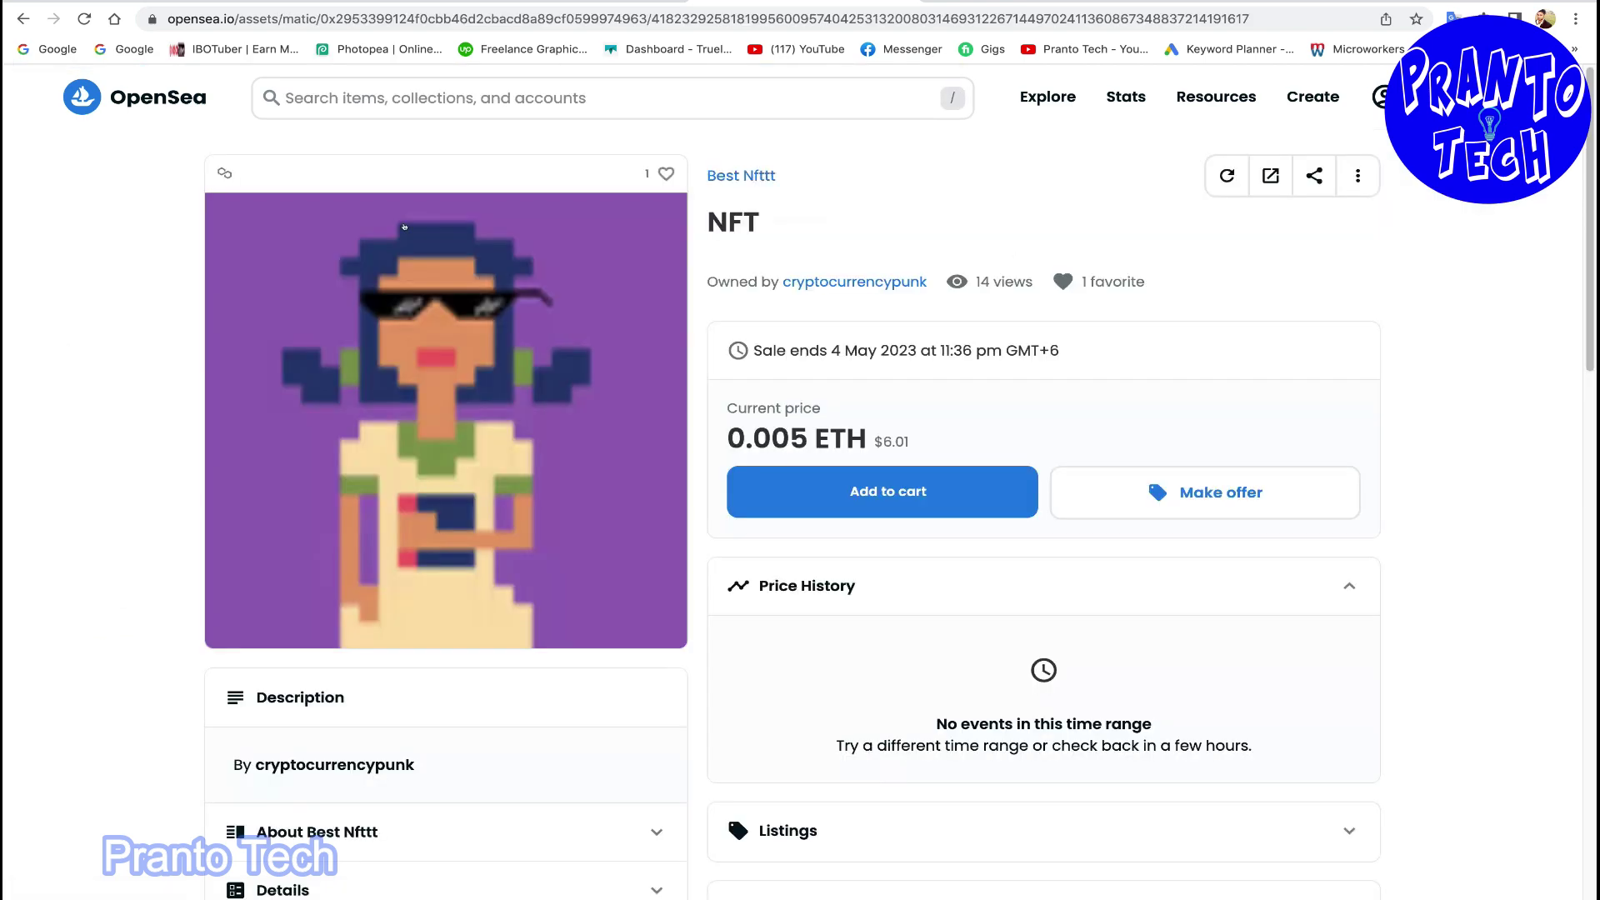
Capture a screenshot of only the NFT artwork, using a selection of about 498 x 496 pixels.
{"action": "mouse_move", "coordinate": [3, 317]}
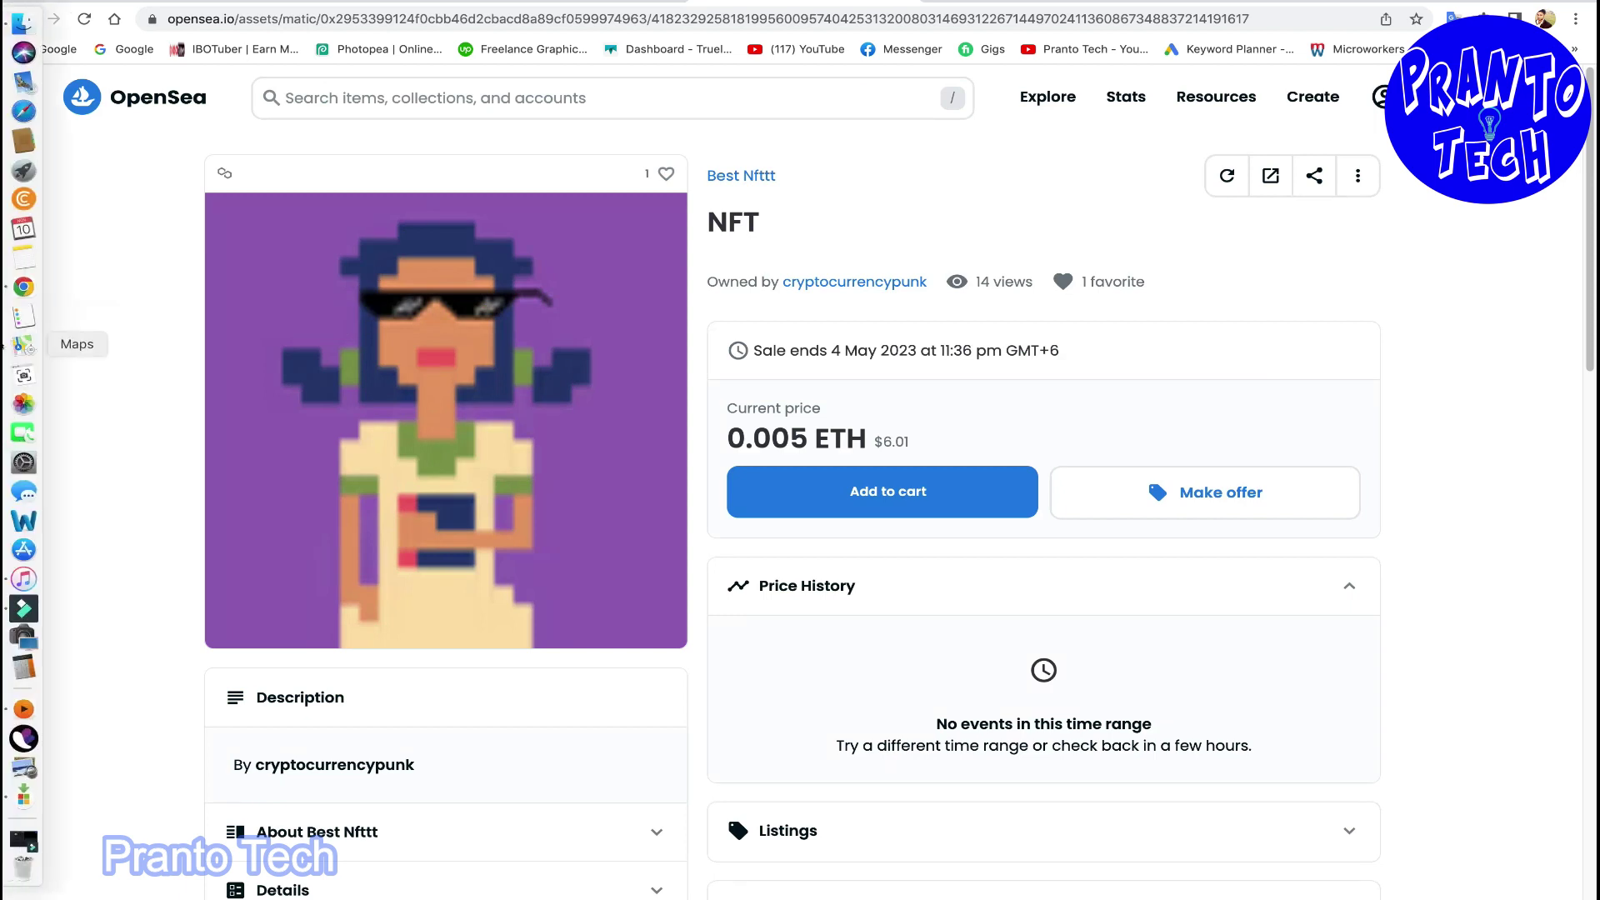
{"action": "left_click", "coordinate": [17, 376]}
{"action": "left_click_drag", "start_coordinate": [547, 425], "coordinate": [434, 457]}
{"action": "left_click_drag", "start_coordinate": [1219, 709], "coordinate": [680, 652]}
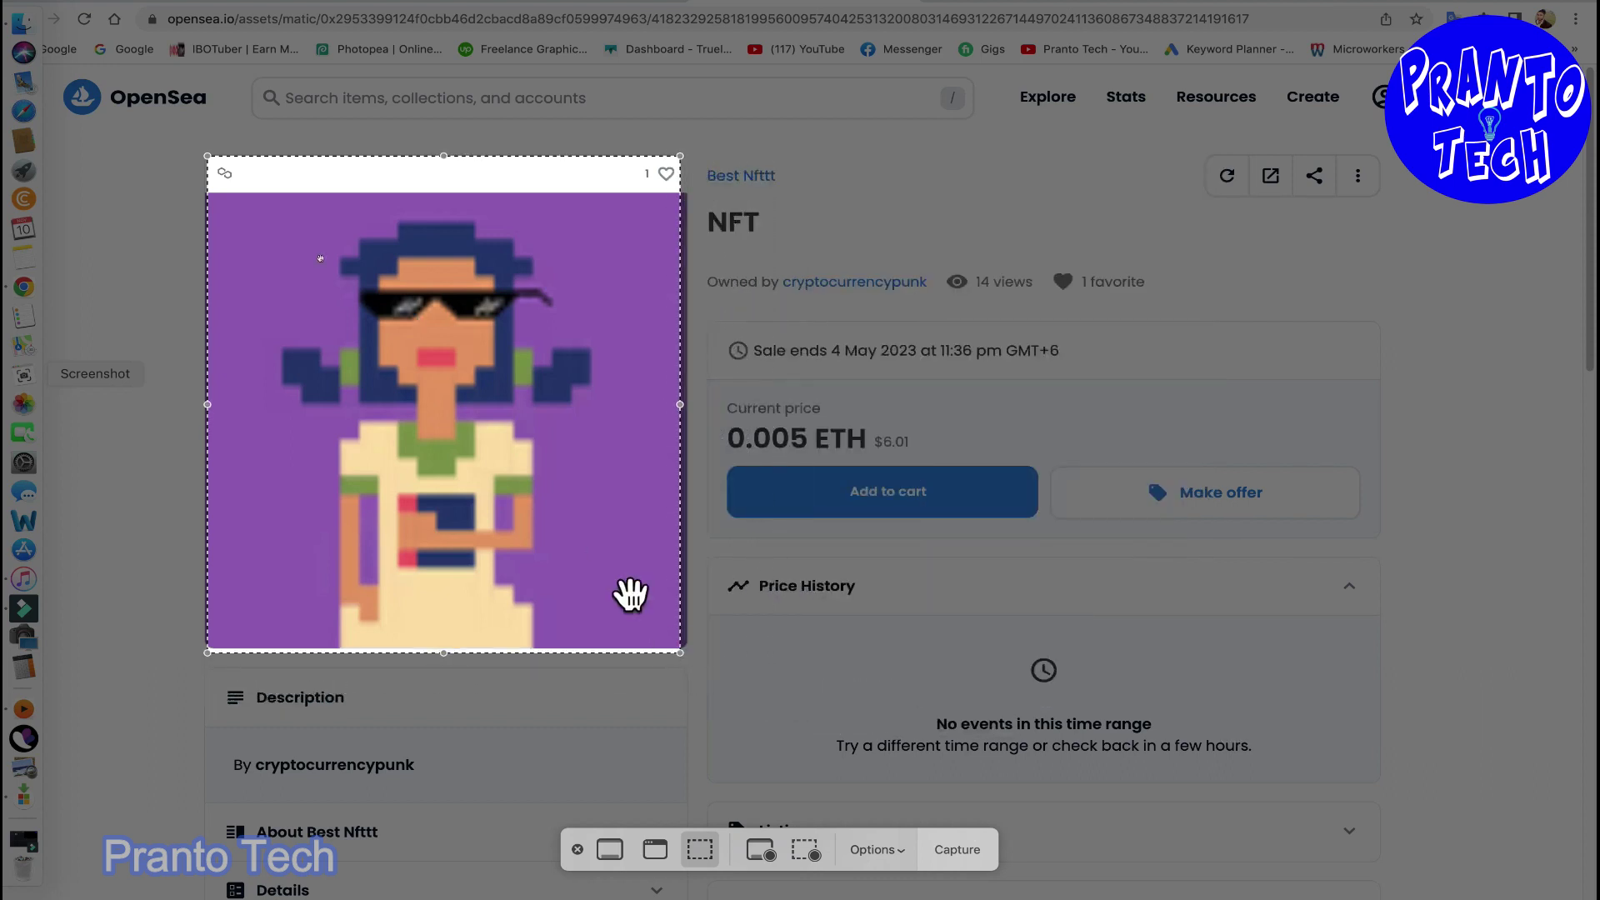
{"action": "left_click_drag", "start_coordinate": [437, 150], "coordinate": [439, 207]}
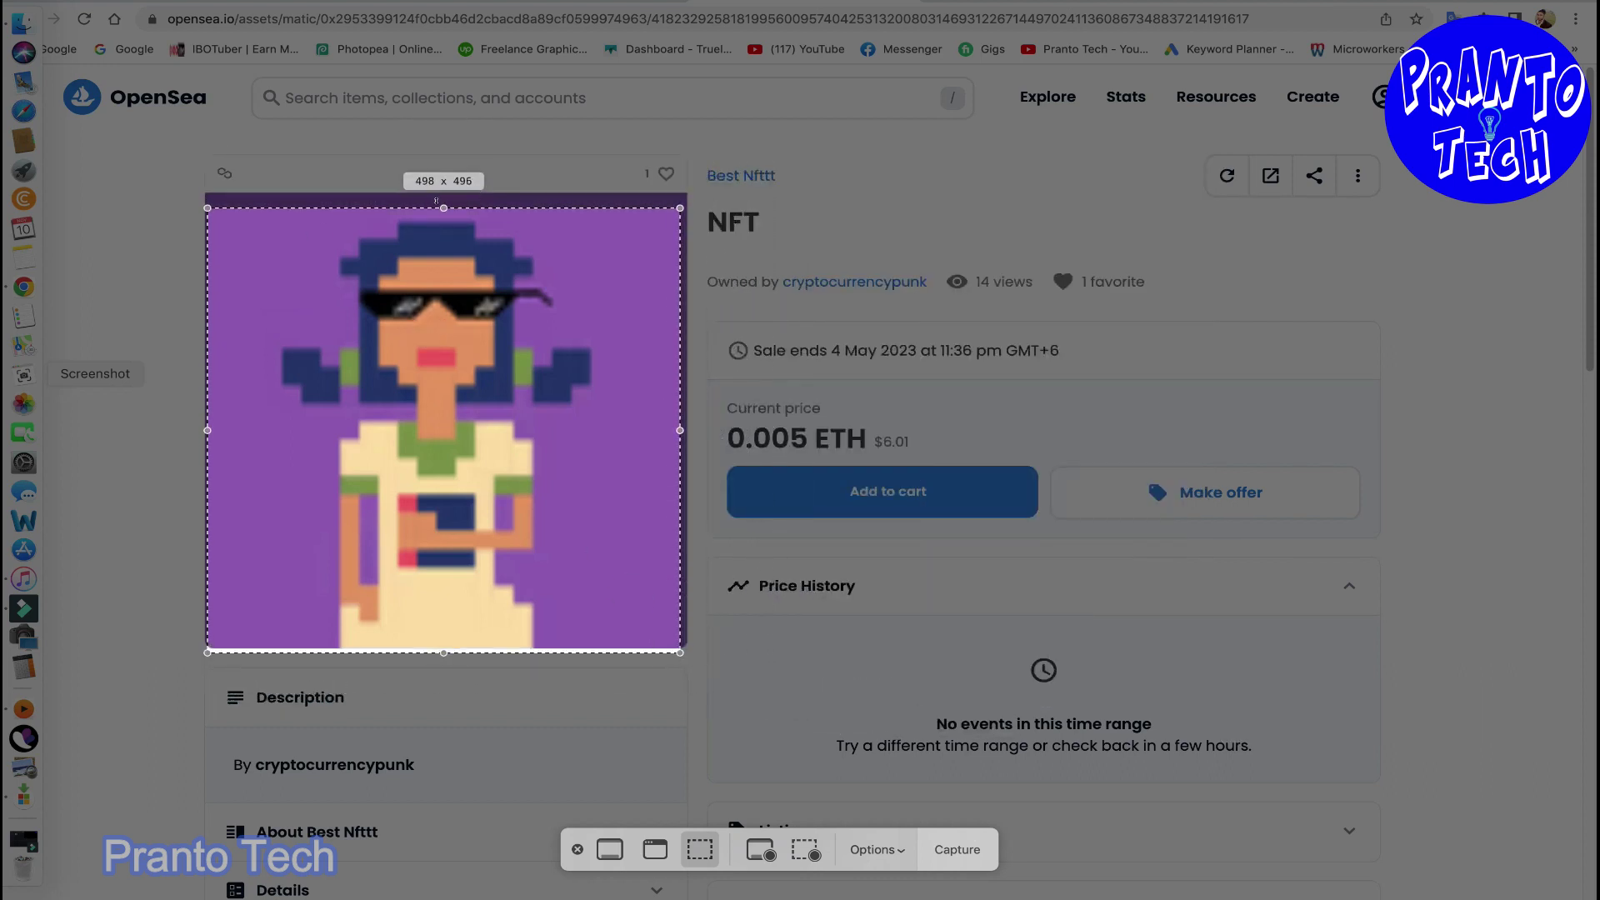
{"action": "left_click", "coordinate": [958, 850]}
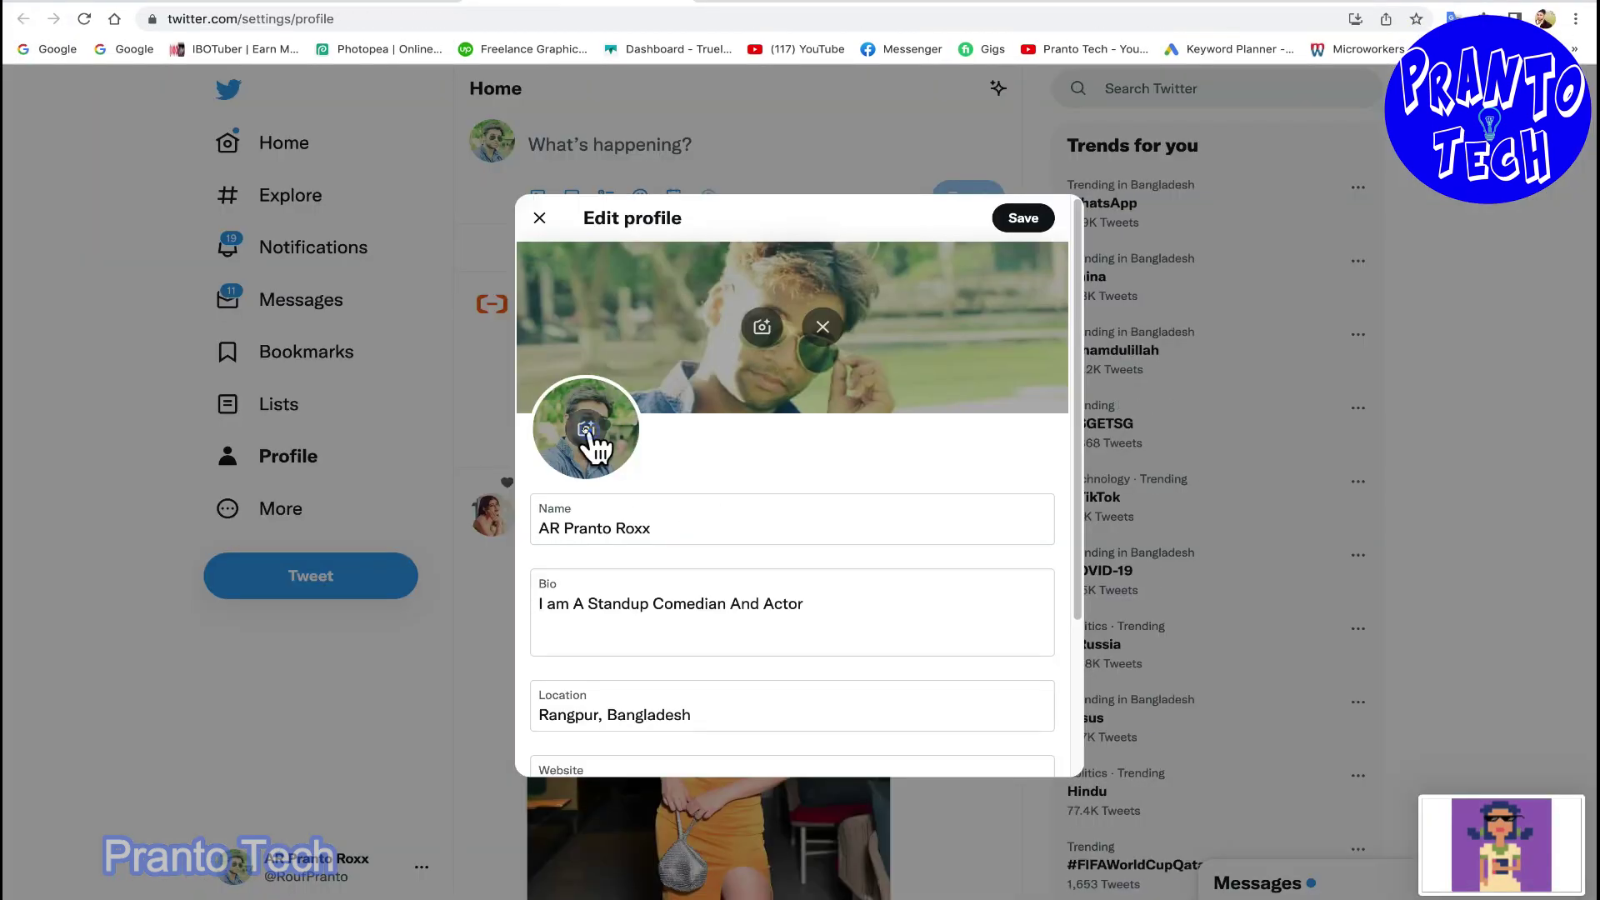
Upload the captured NFT screenshot from the Desktop as the Twitter profile picture and apply it with the full crop.
{"action": "left_click", "coordinate": [589, 431]}
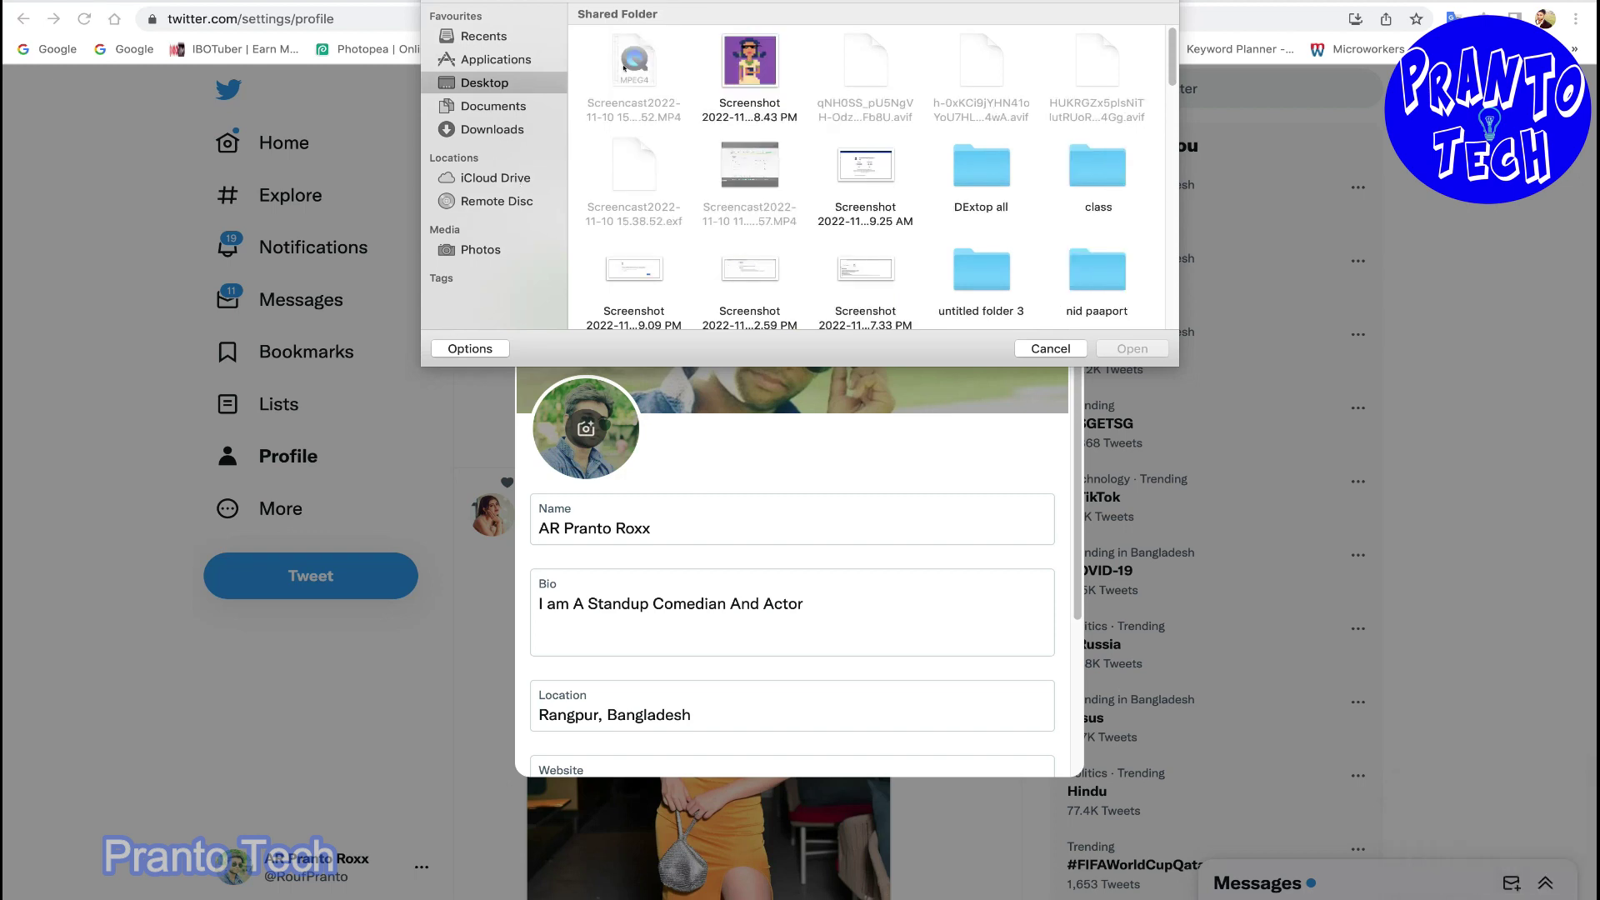
{"action": "left_click", "coordinate": [751, 62]}
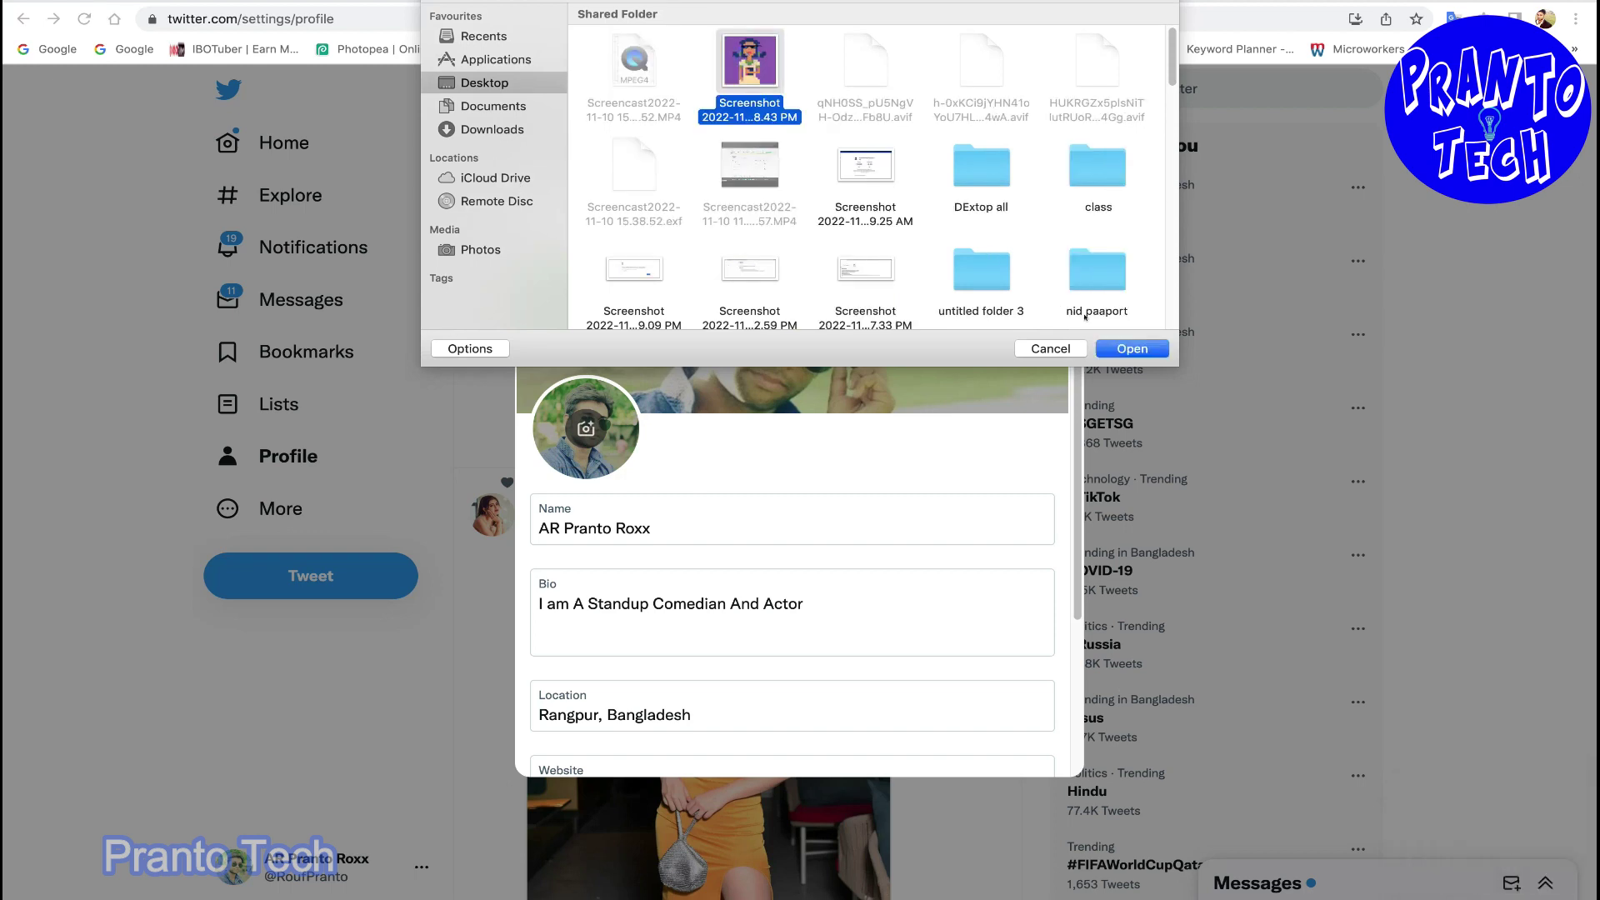
{"action": "left_click", "coordinate": [1132, 350]}
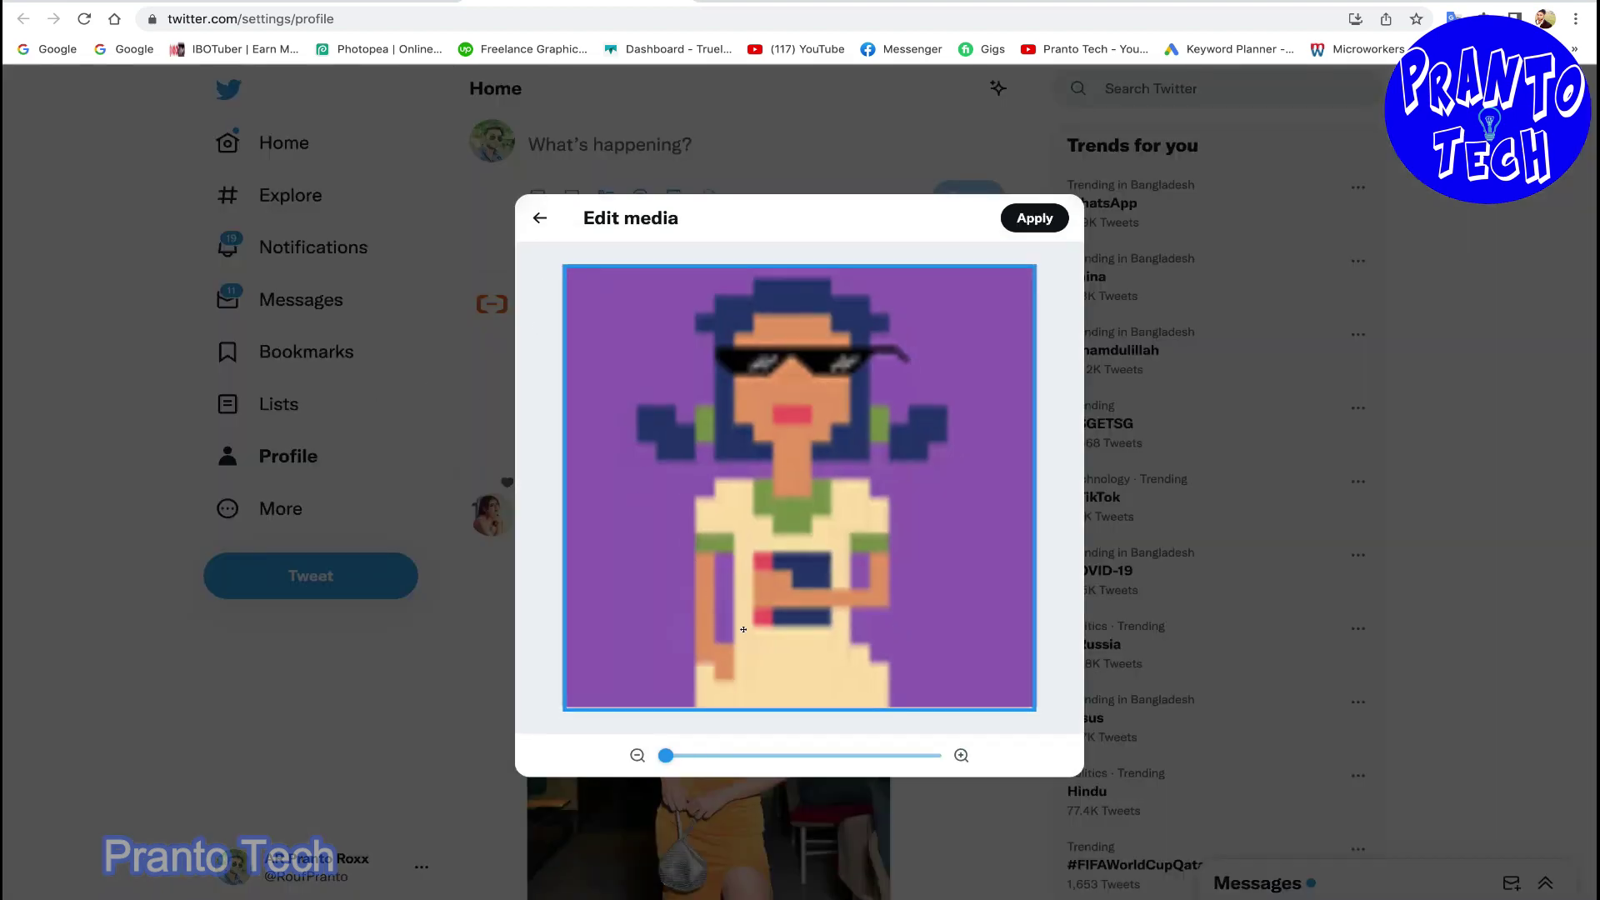
{"action": "left_click", "coordinate": [1038, 224]}
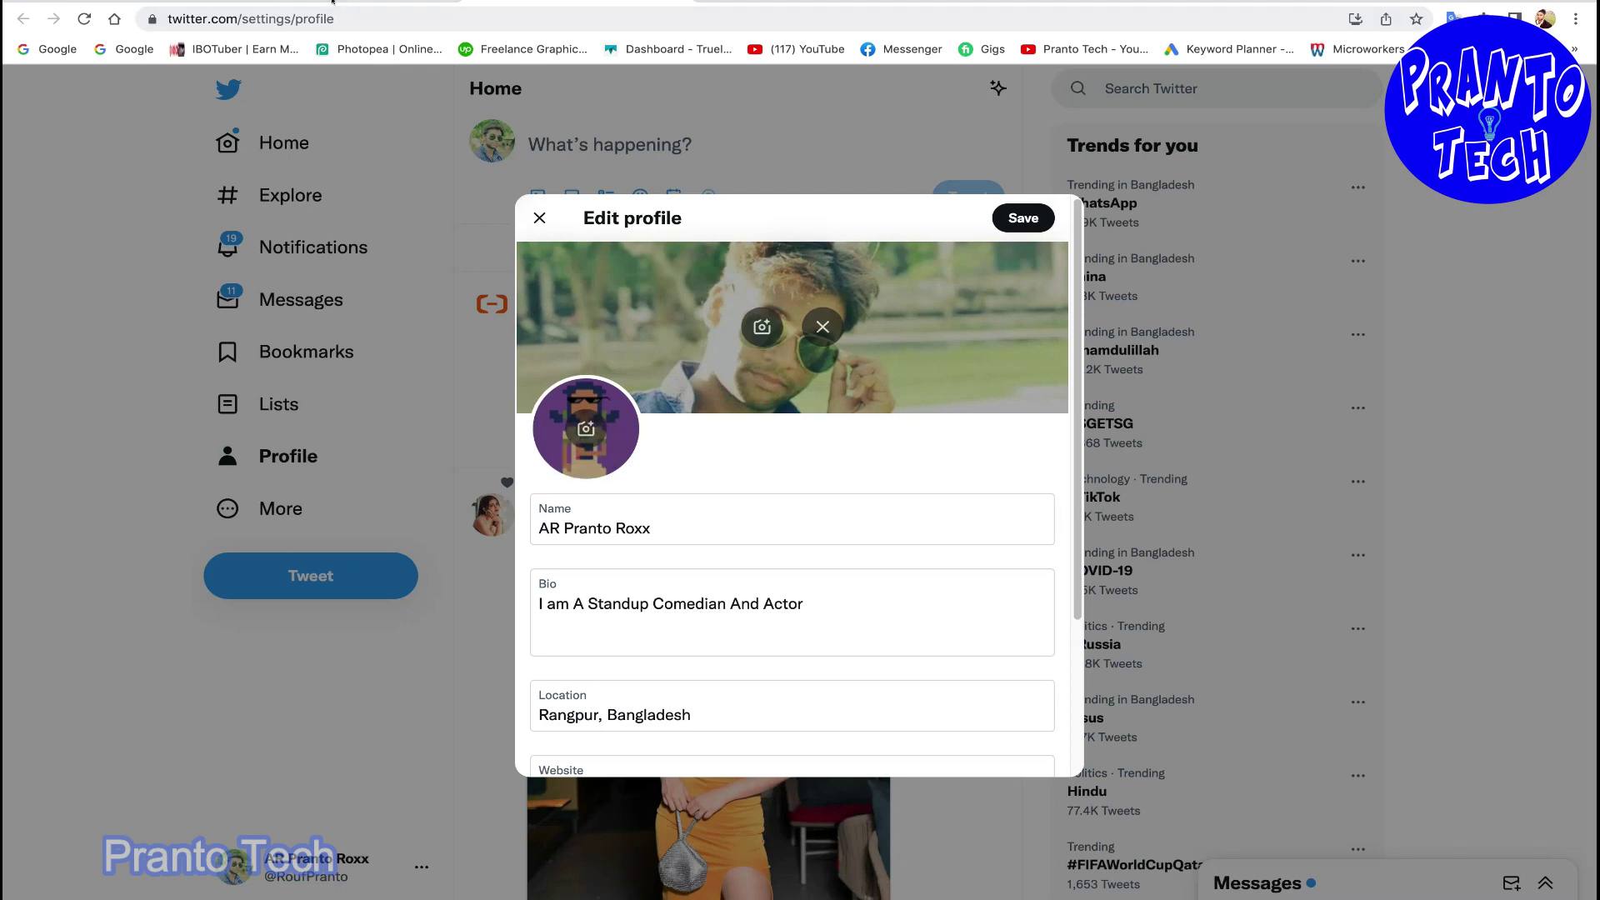
Check the fourth worker instruction on the job page and follow the PRIMAL account at twitter.com/enterprimal.
{"action": "left_click", "coordinate": [123, 1]}
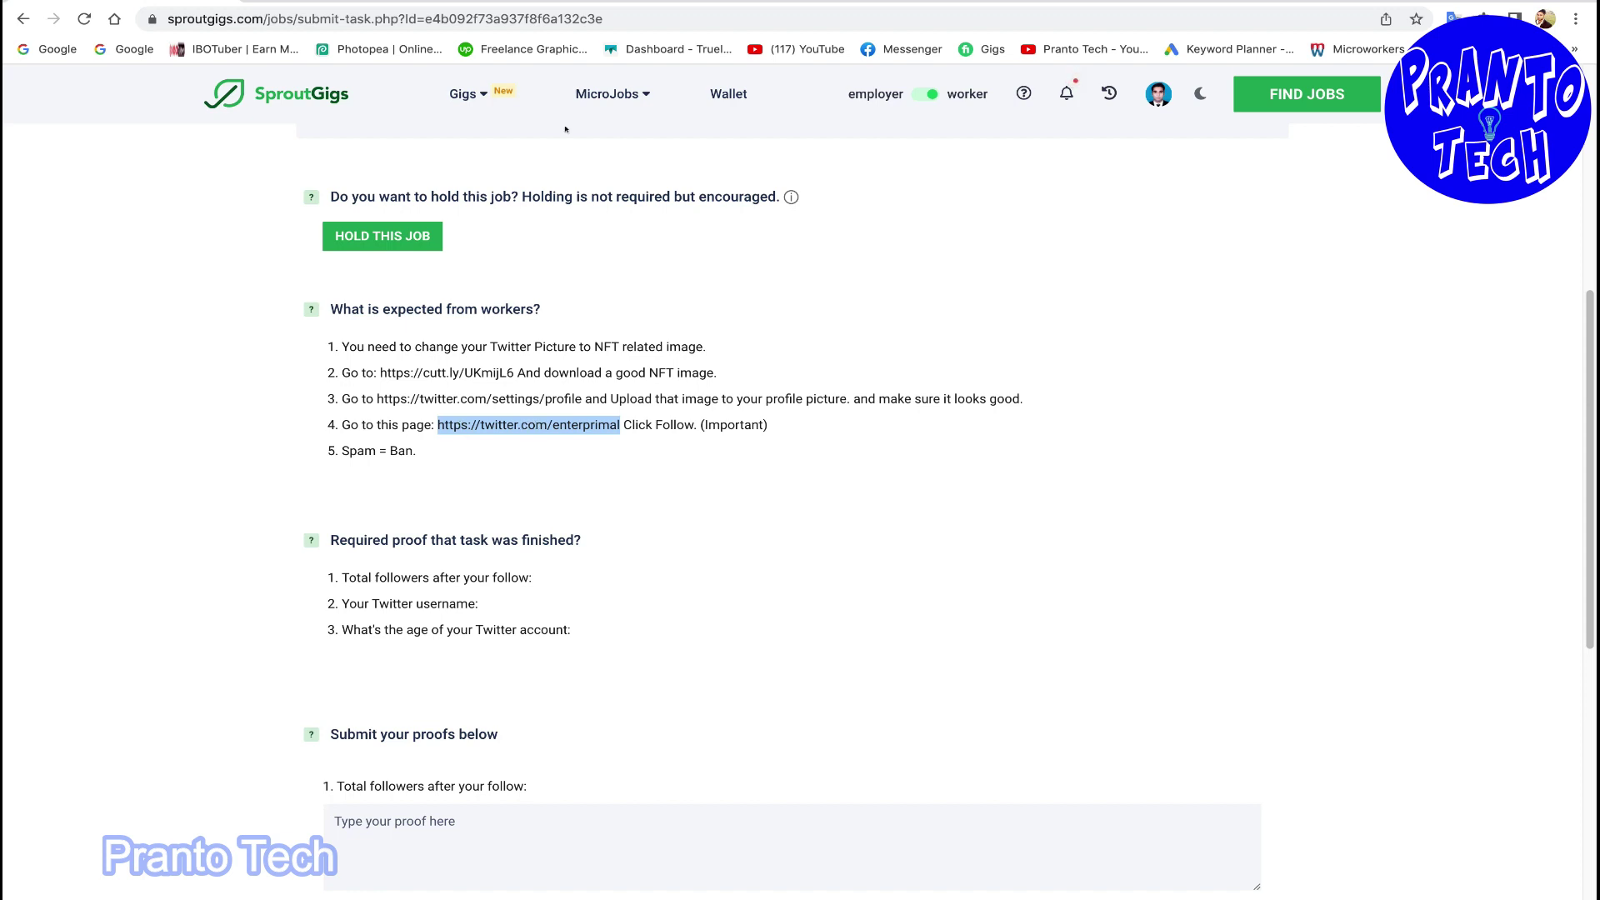
{"action": "key", "text": "ctrl+Tab"}
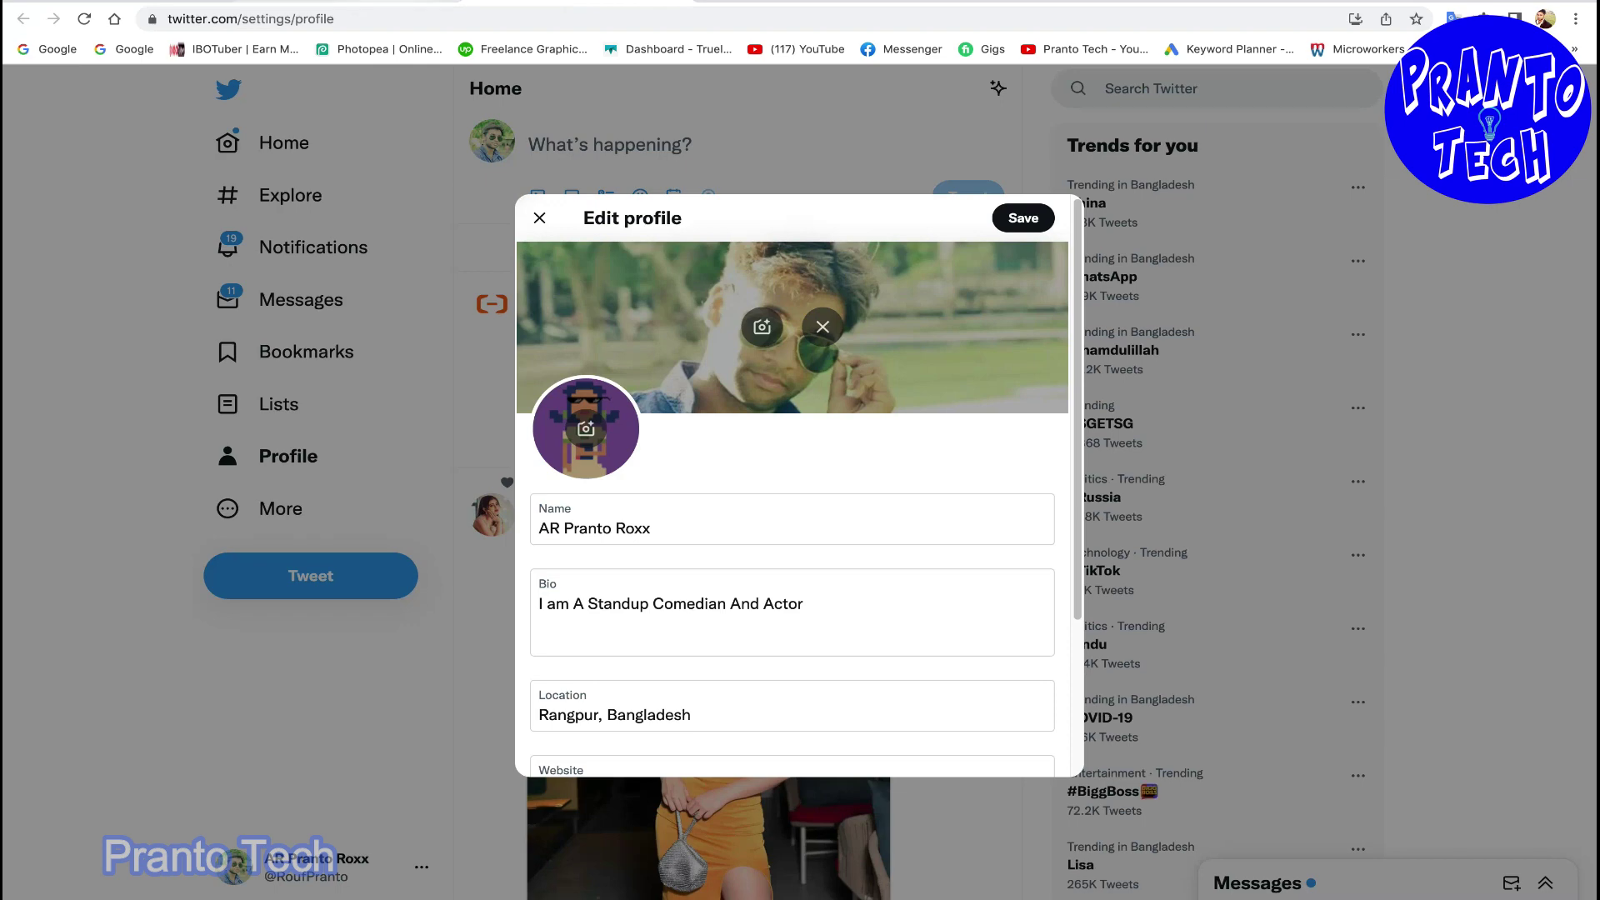
{"action": "key", "text": "ctrl+Tab"}
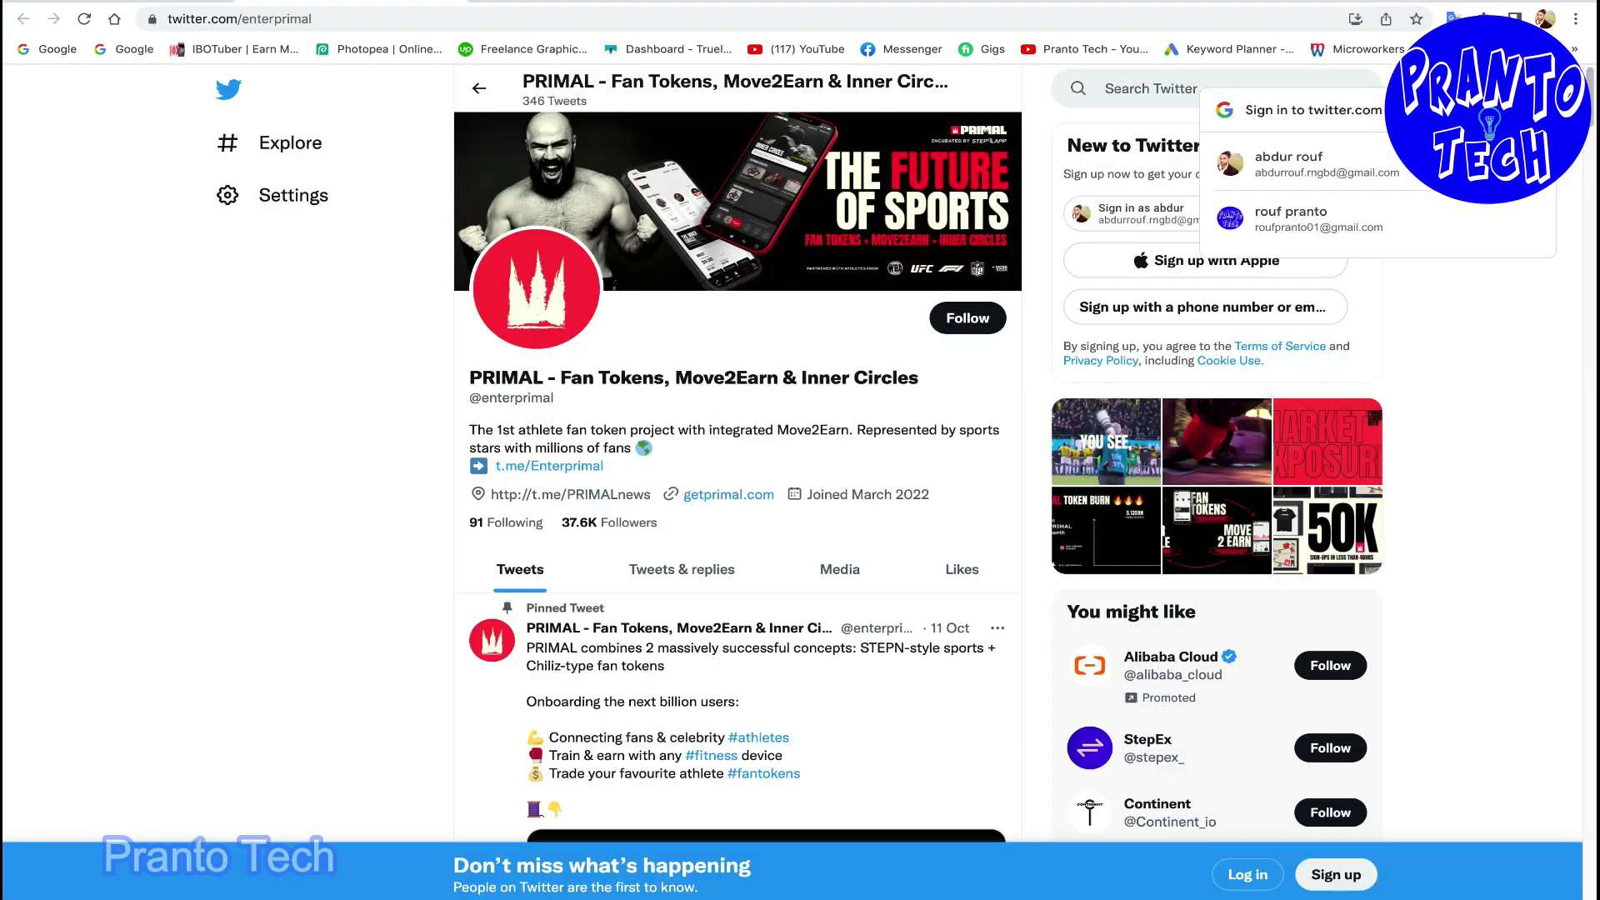
{"action": "left_click", "coordinate": [968, 320]}
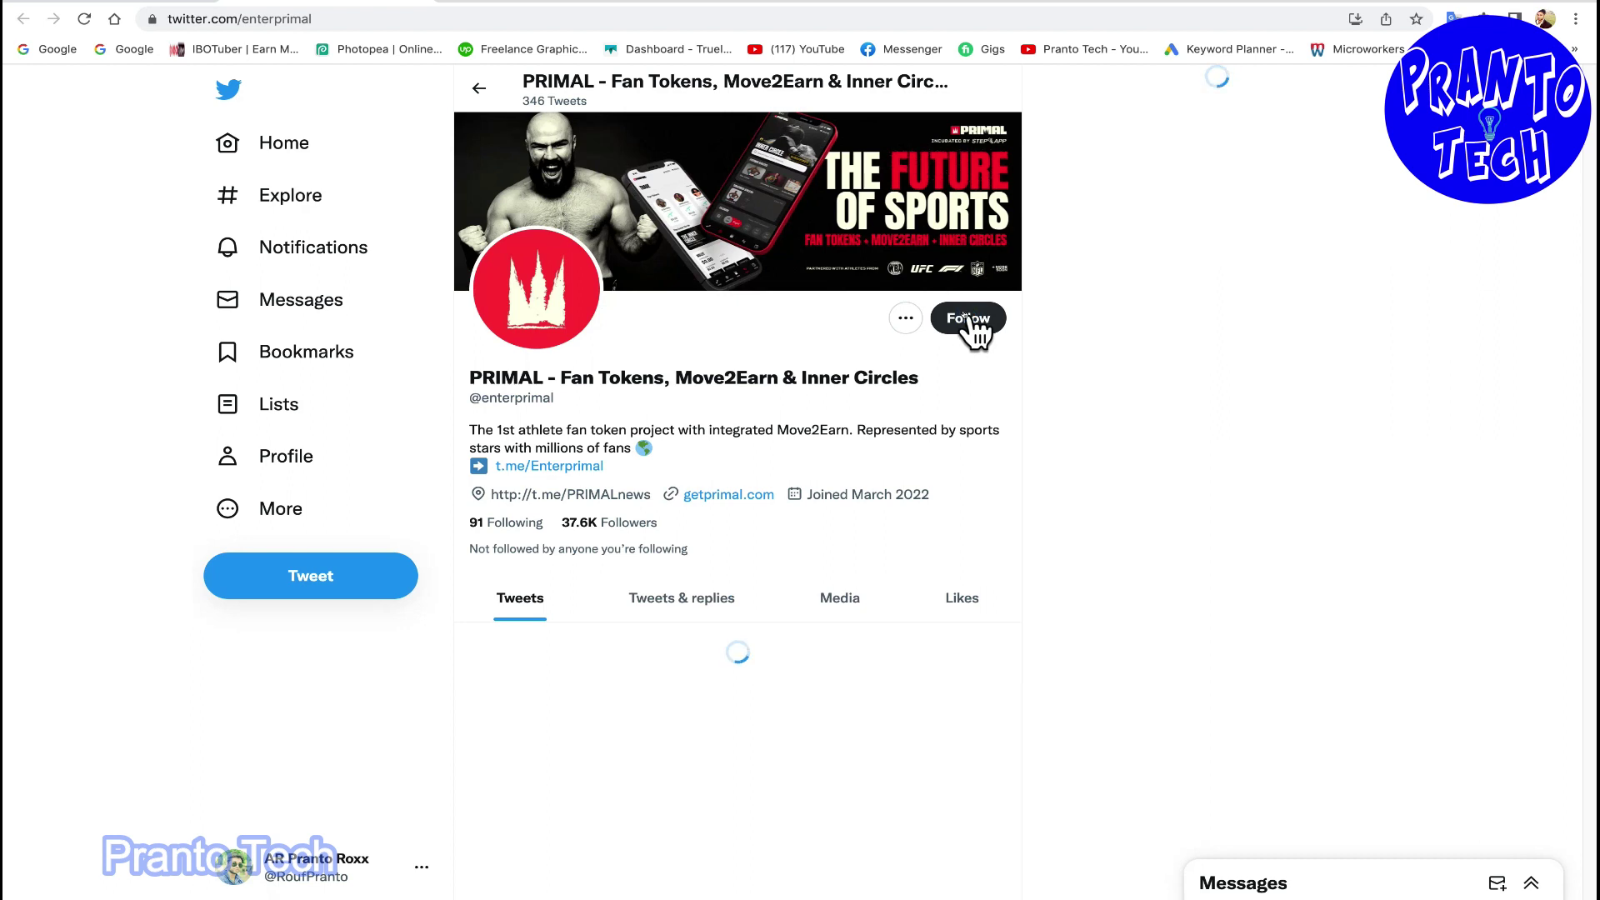
{"action": "left_click", "coordinate": [968, 322]}
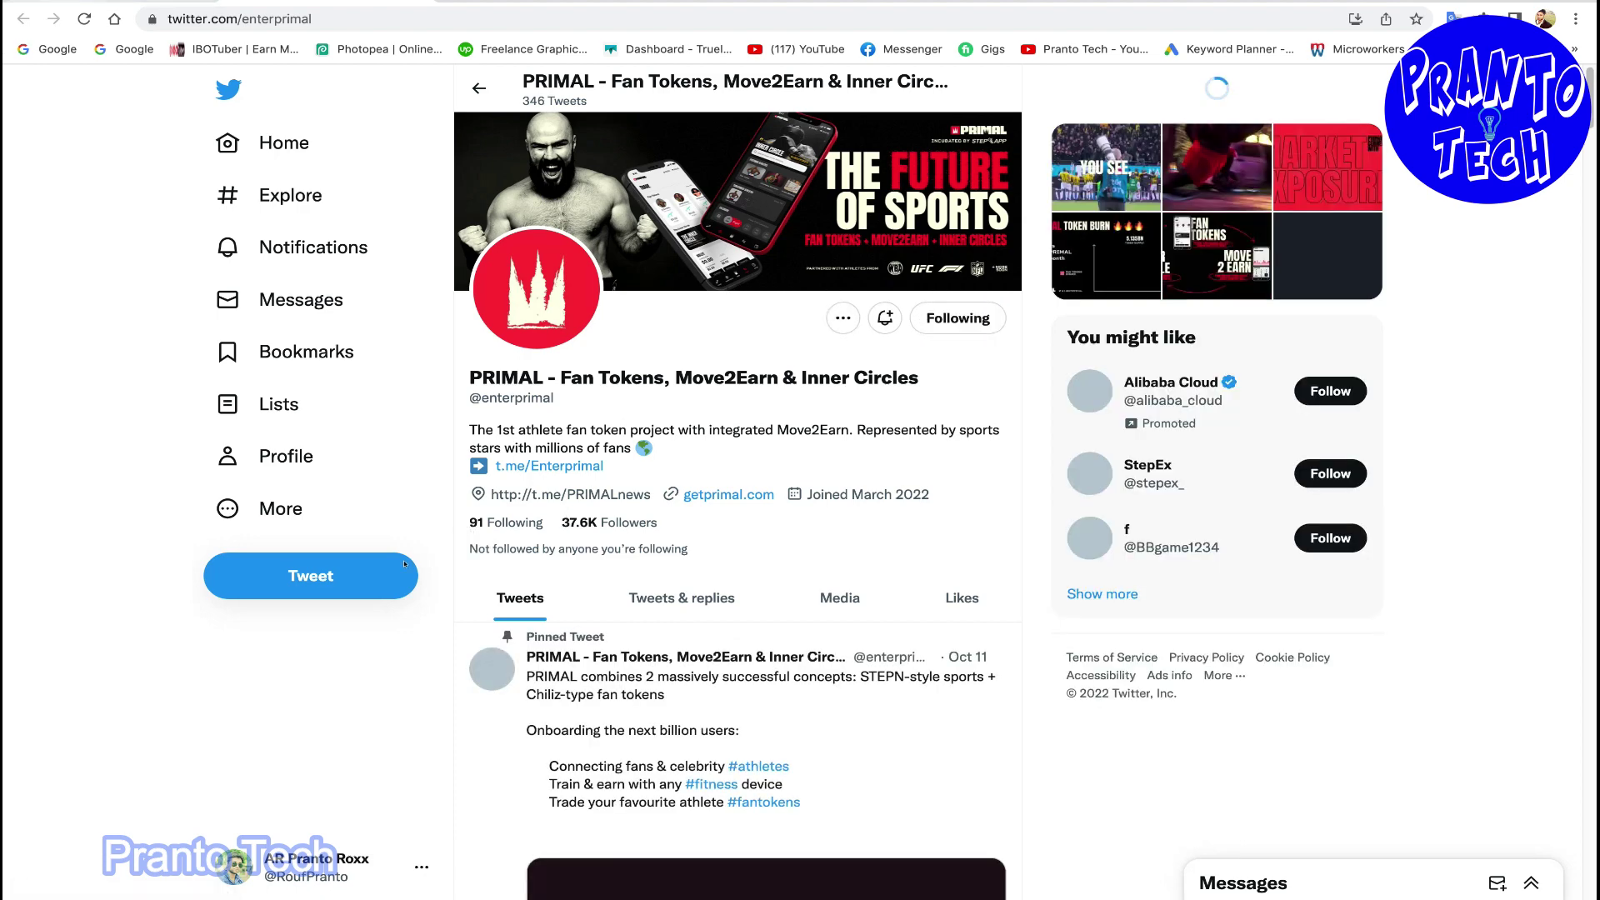
Reread the required proof items on the job page and return to the PRIMAL profile to check its follower count.
{"action": "key", "text": "ctrl+w"}
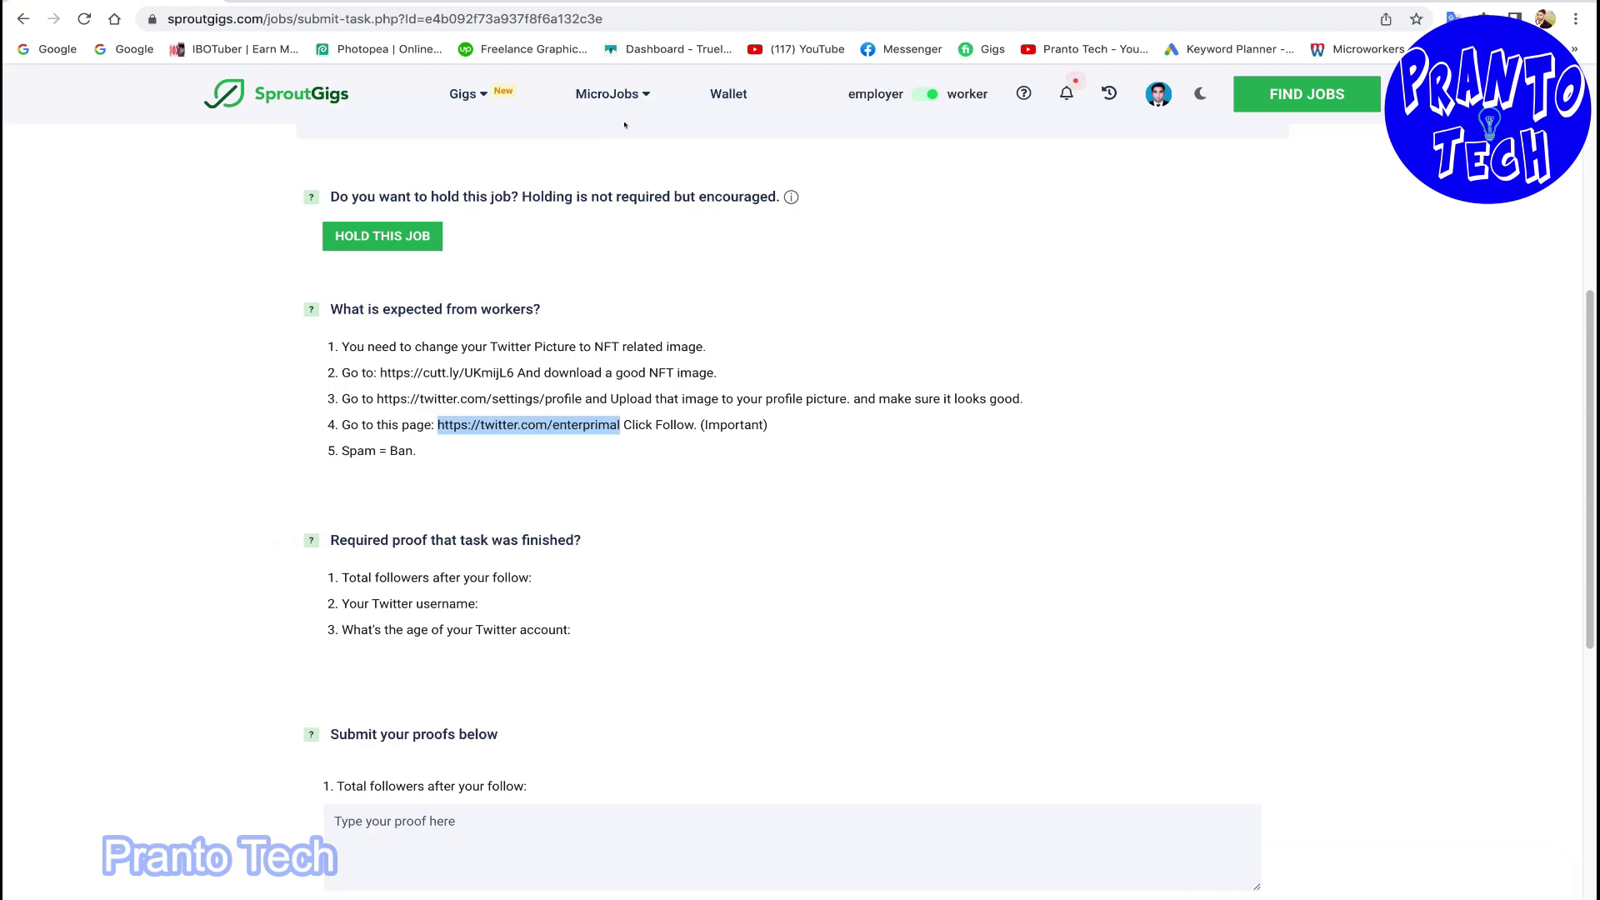
{"action": "left_click", "coordinate": [333, 1]}
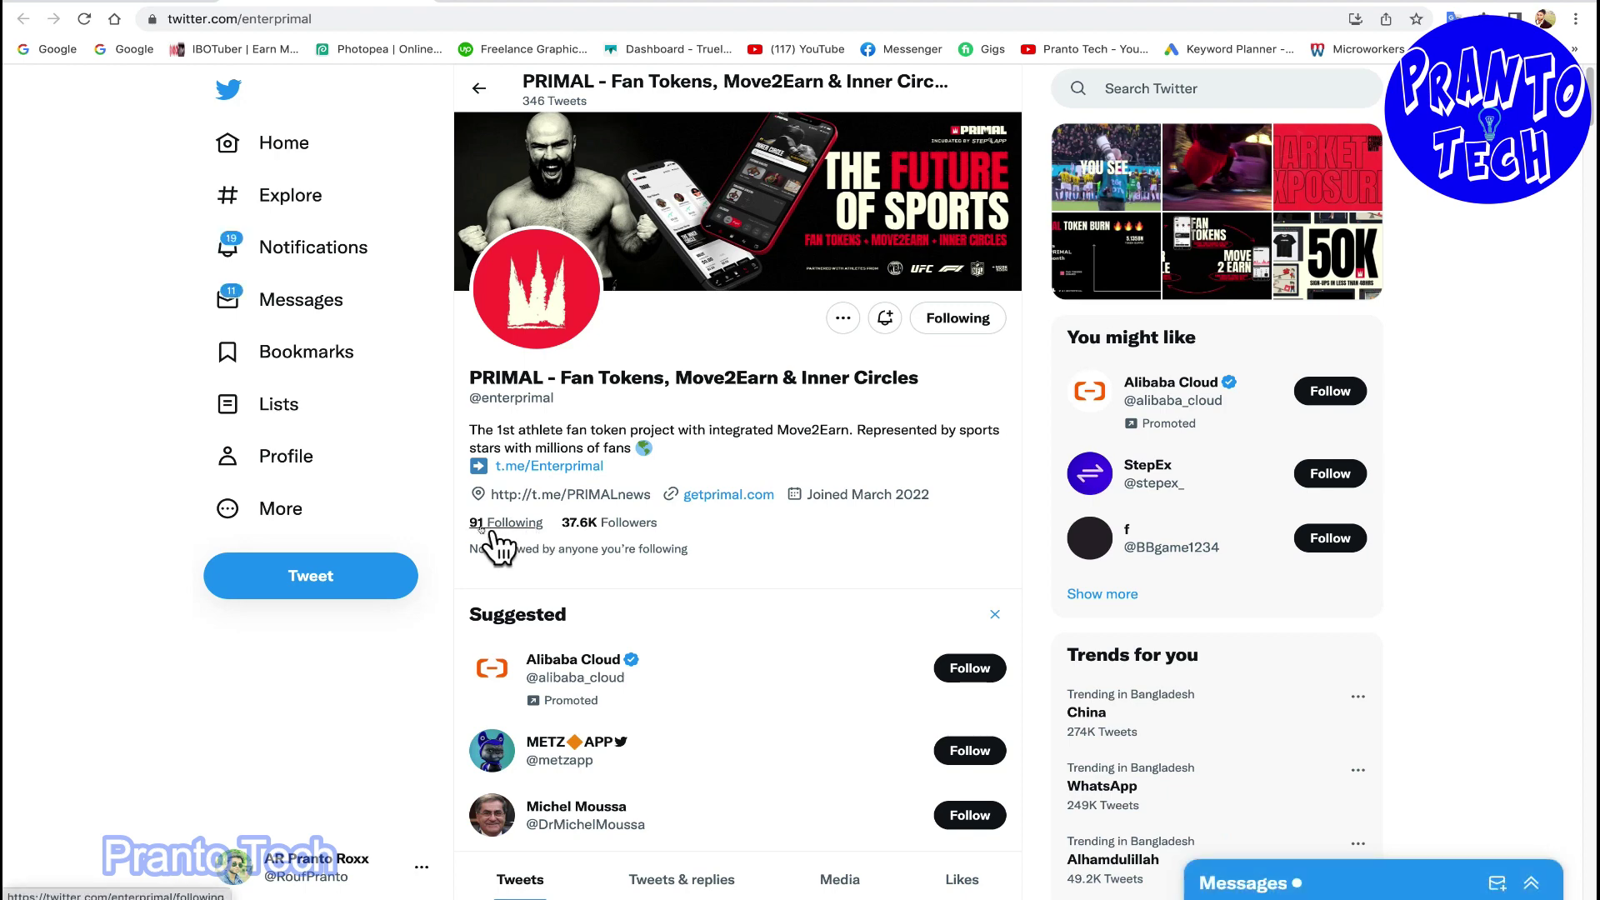
Unfollow the PRIMAL account on Twitter and follow it again.
{"action": "left_click", "coordinate": [971, 316]}
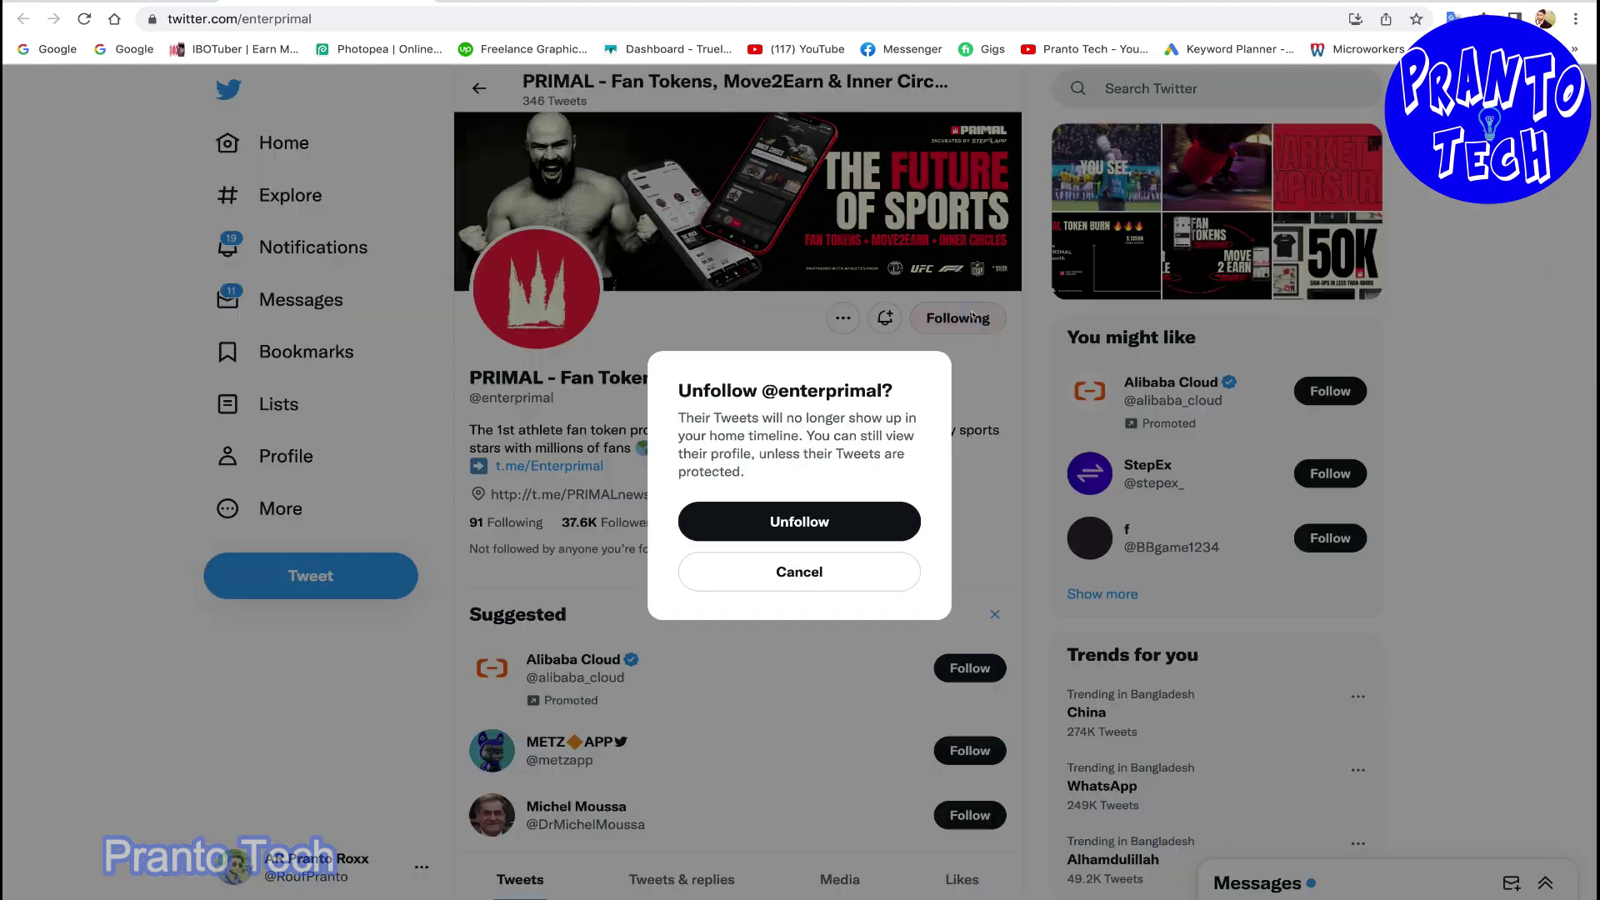
{"action": "left_click", "coordinate": [792, 517]}
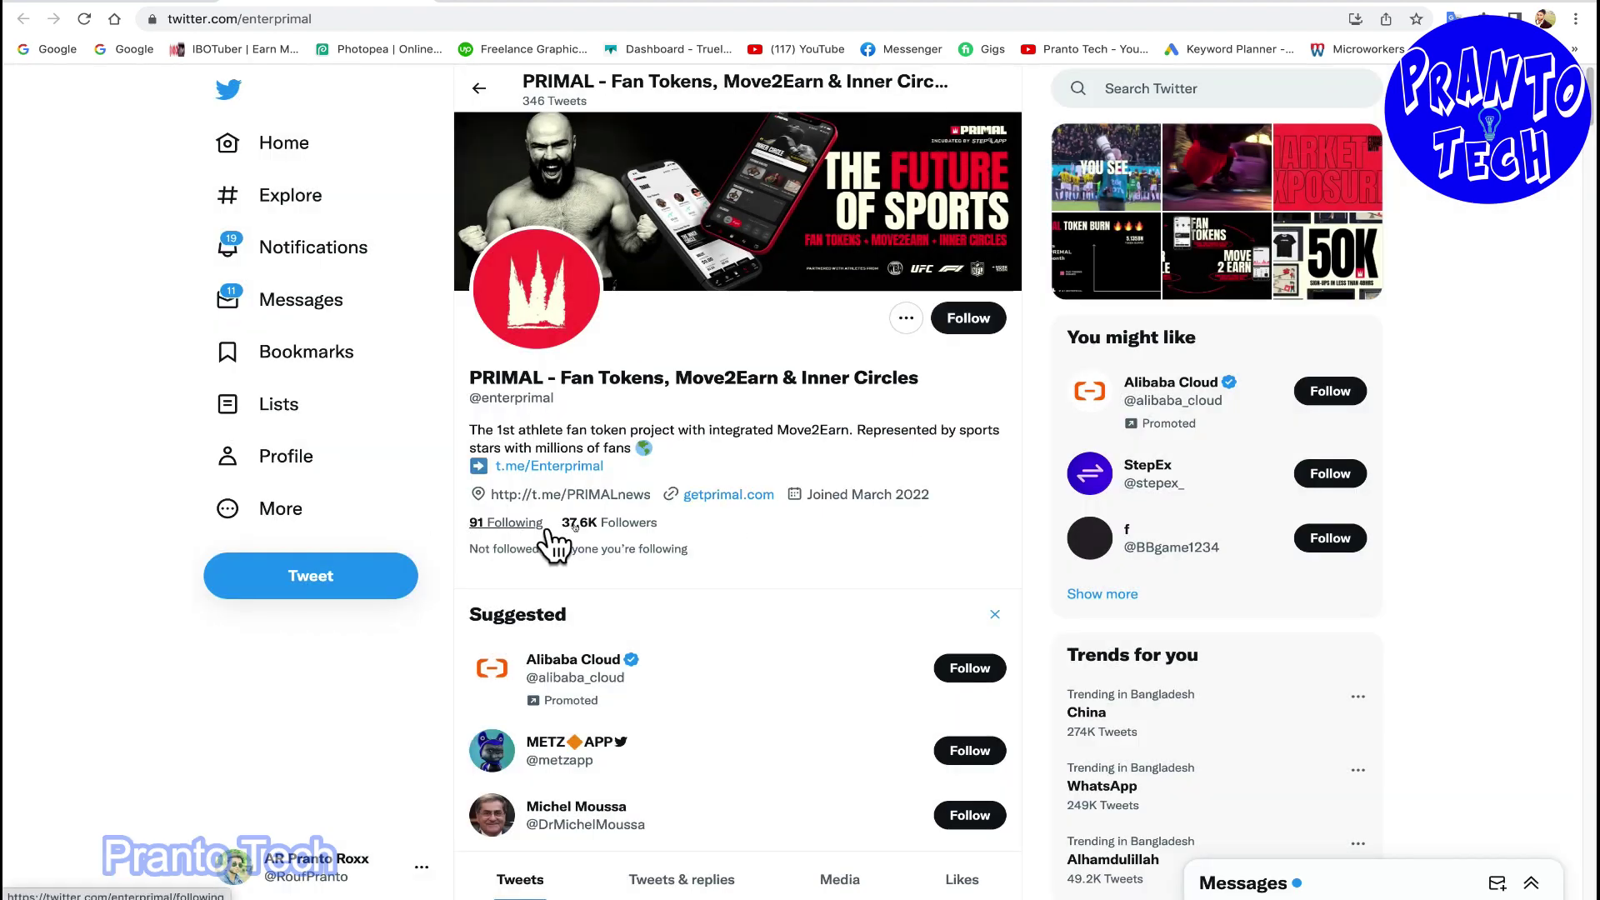
{"action": "left_click", "coordinate": [960, 319]}
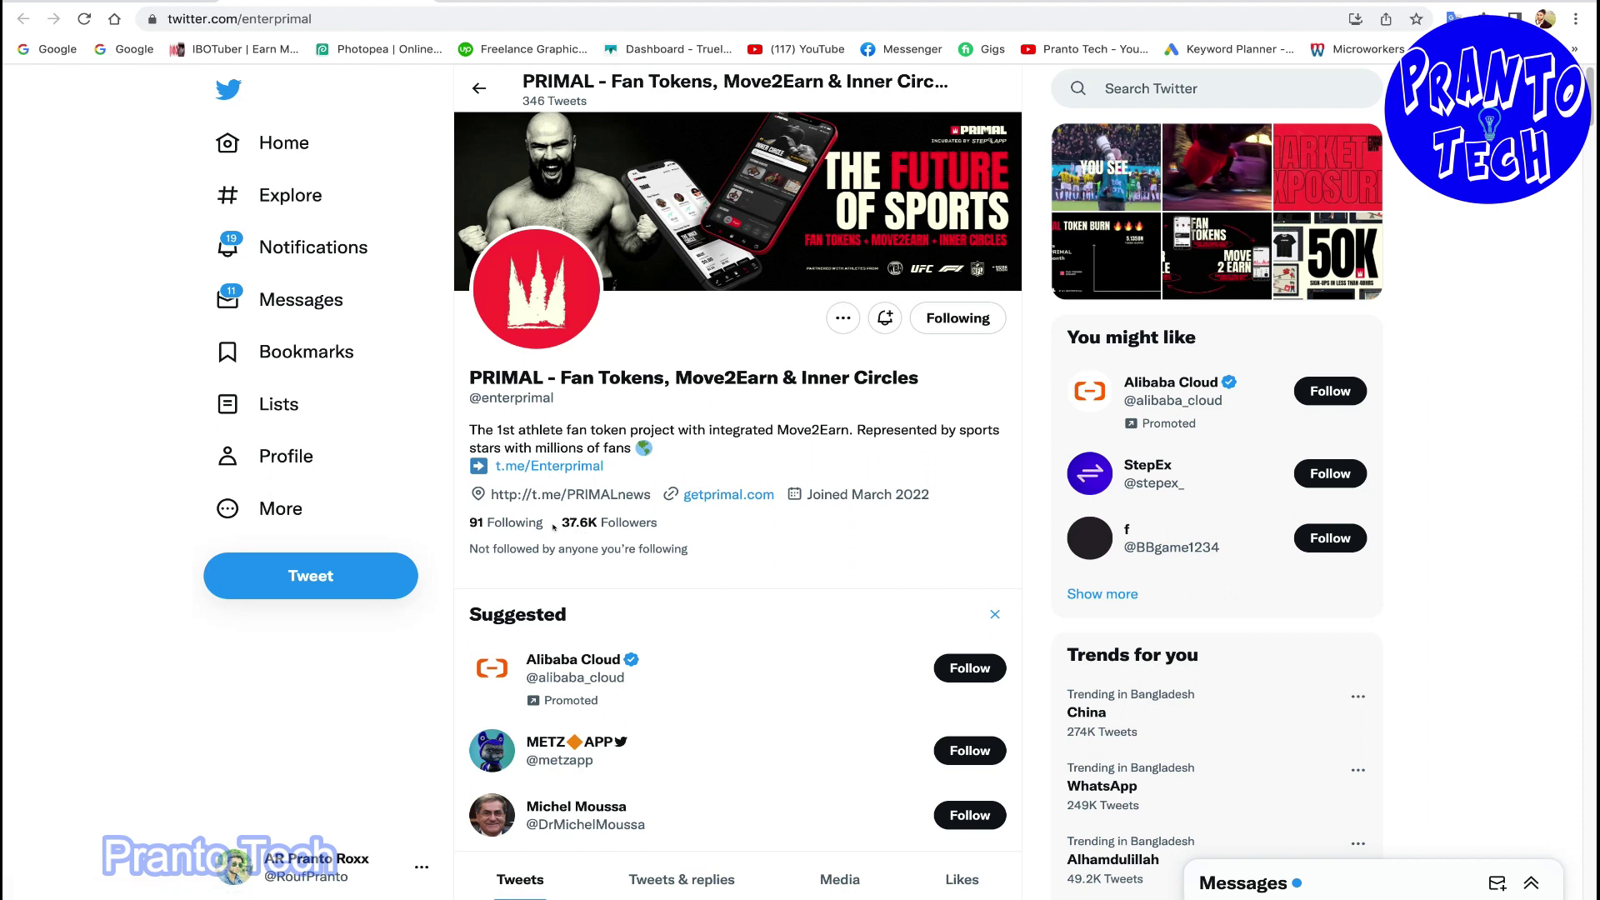
Check the Following and Followers counts on the PRIMAL profile.
{"action": "left_click", "coordinate": [464, 522]}
{"action": "left_click_drag", "start_coordinate": [464, 522], "coordinate": [508, 521]}
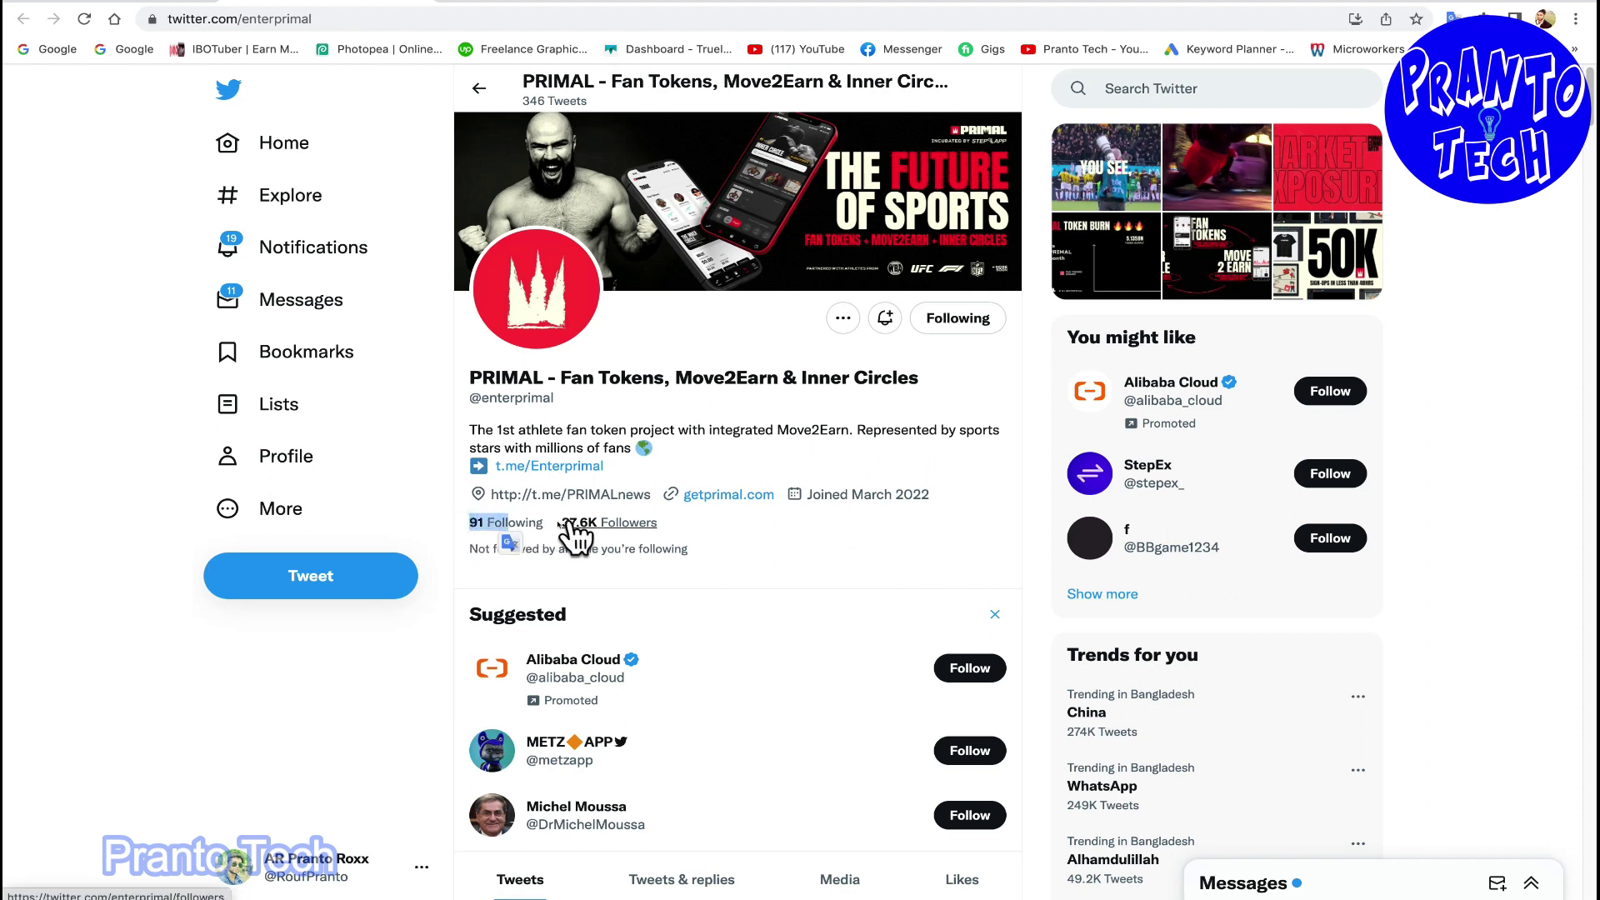
{"action": "left_click_drag", "start_coordinate": [554, 522], "coordinate": [722, 523]}
{"action": "left_click", "coordinate": [722, 523]}
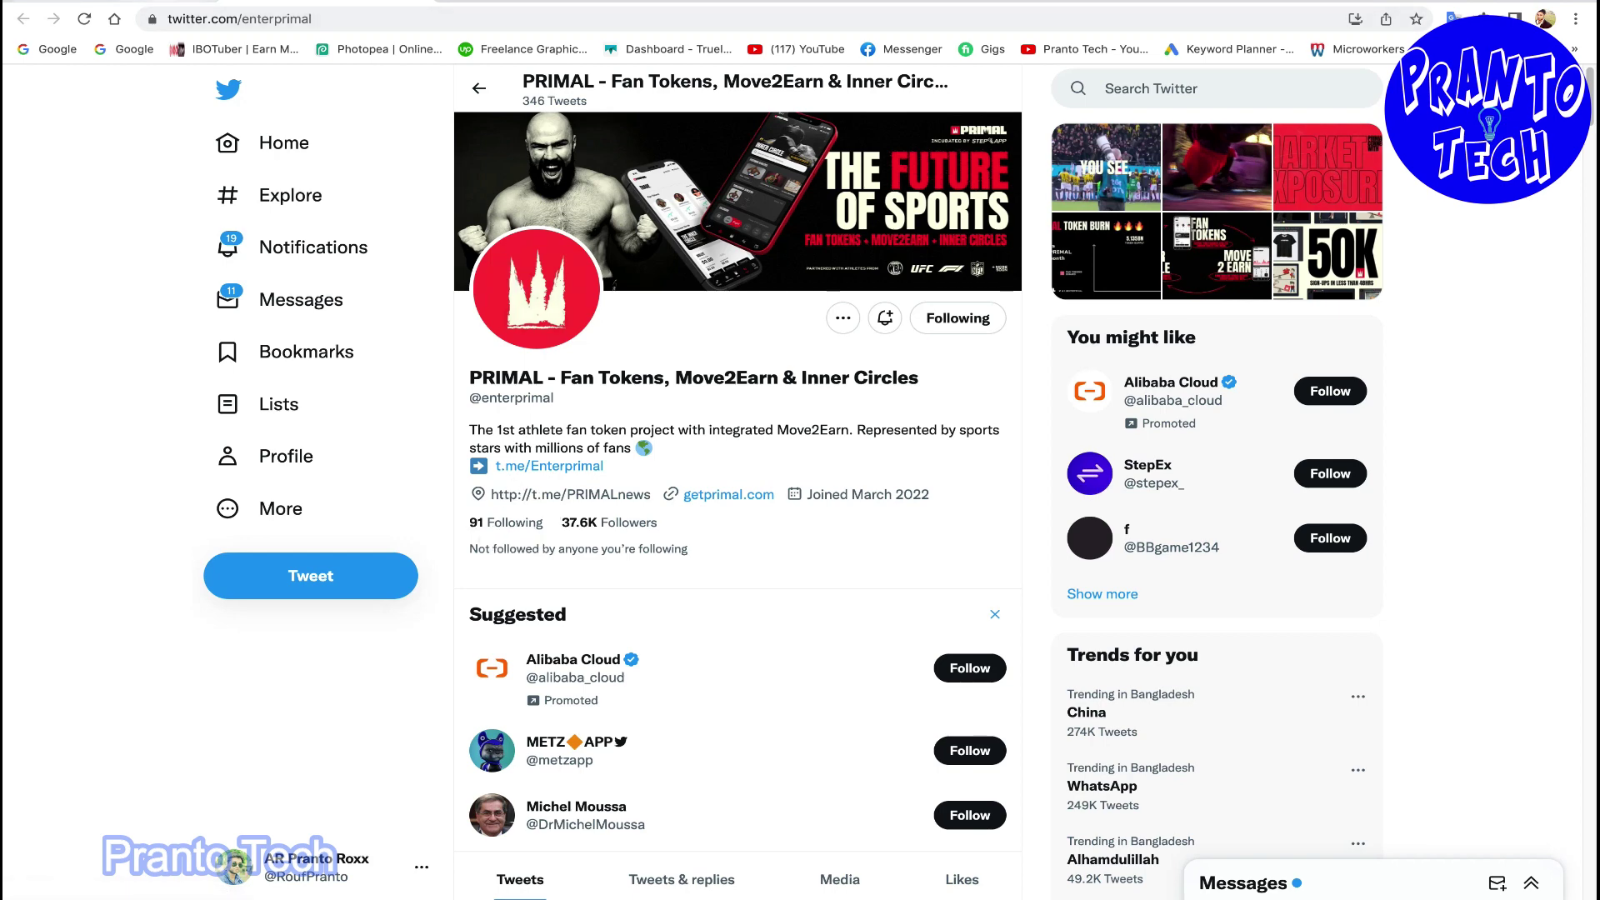
Copy "91 Following 37.6K Followers" from the PRIMAL profile into the "Total followers after your follow" proof on the job page.
{"action": "left_click", "coordinate": [167, 1]}
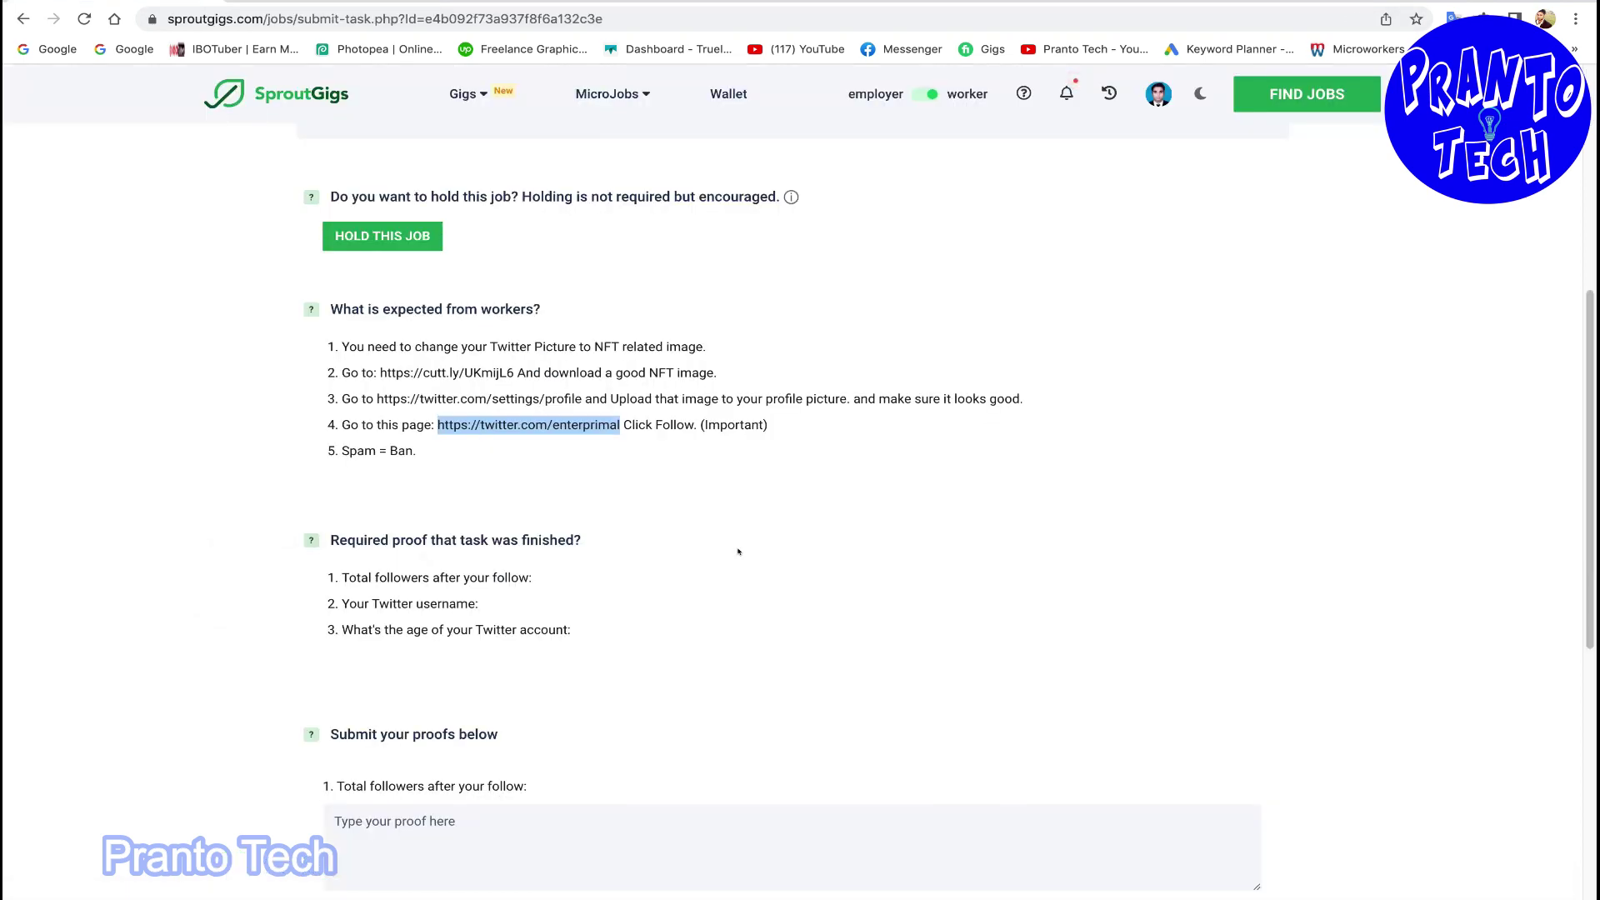
{"action": "scroll", "coordinate": [627, 523], "scroll_direction": "down", "scroll_amount": 4}
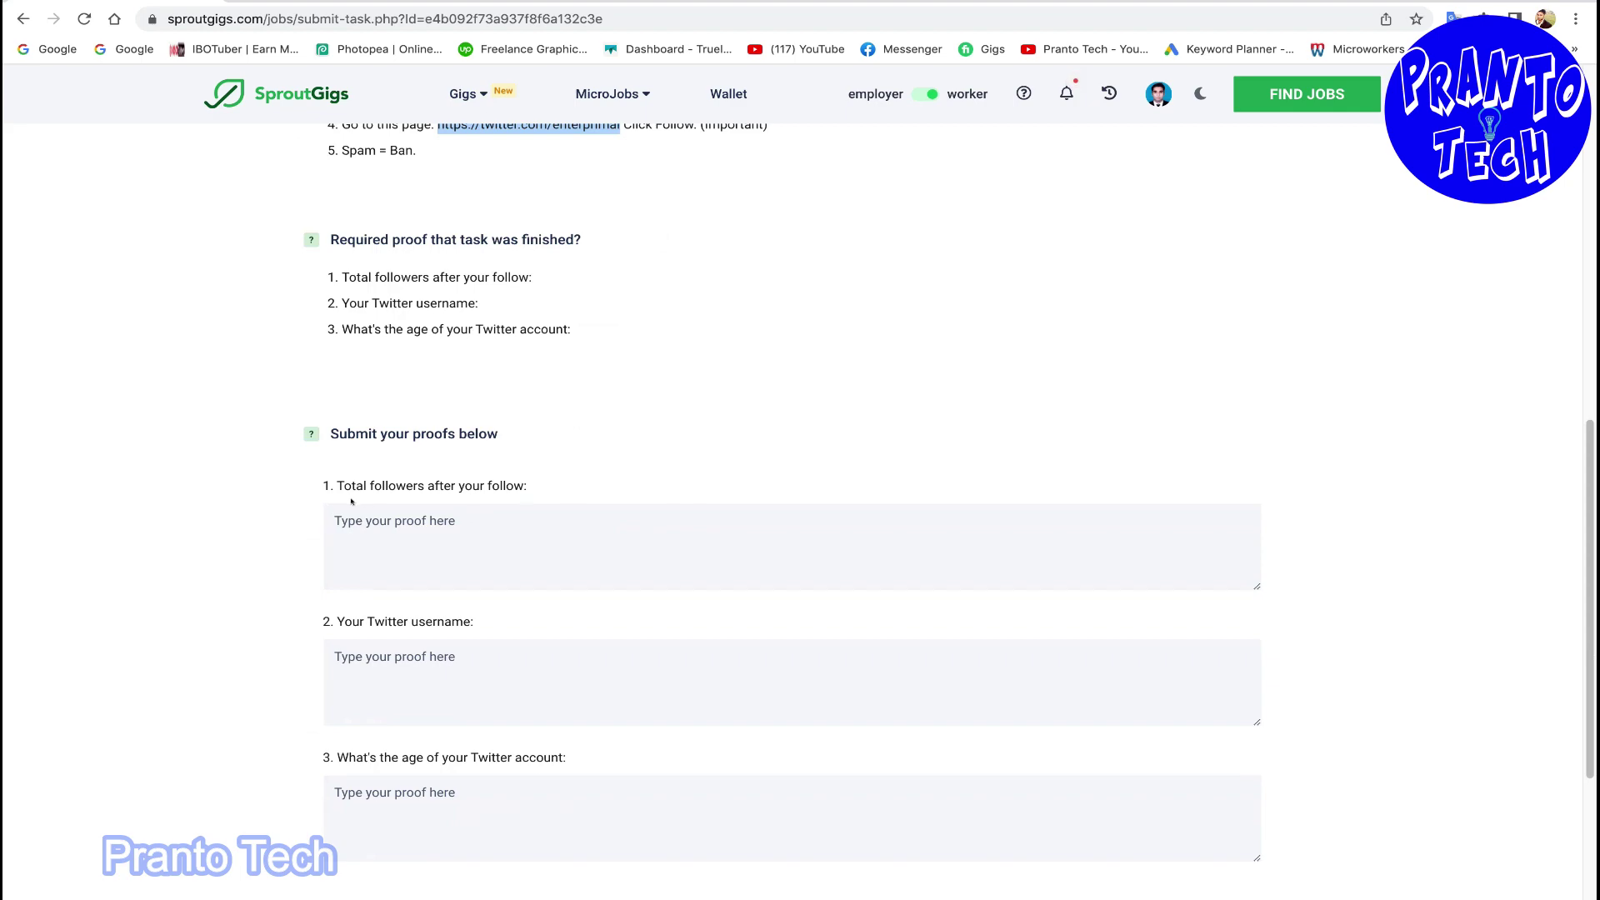
{"action": "left_click", "coordinate": [448, 535]}
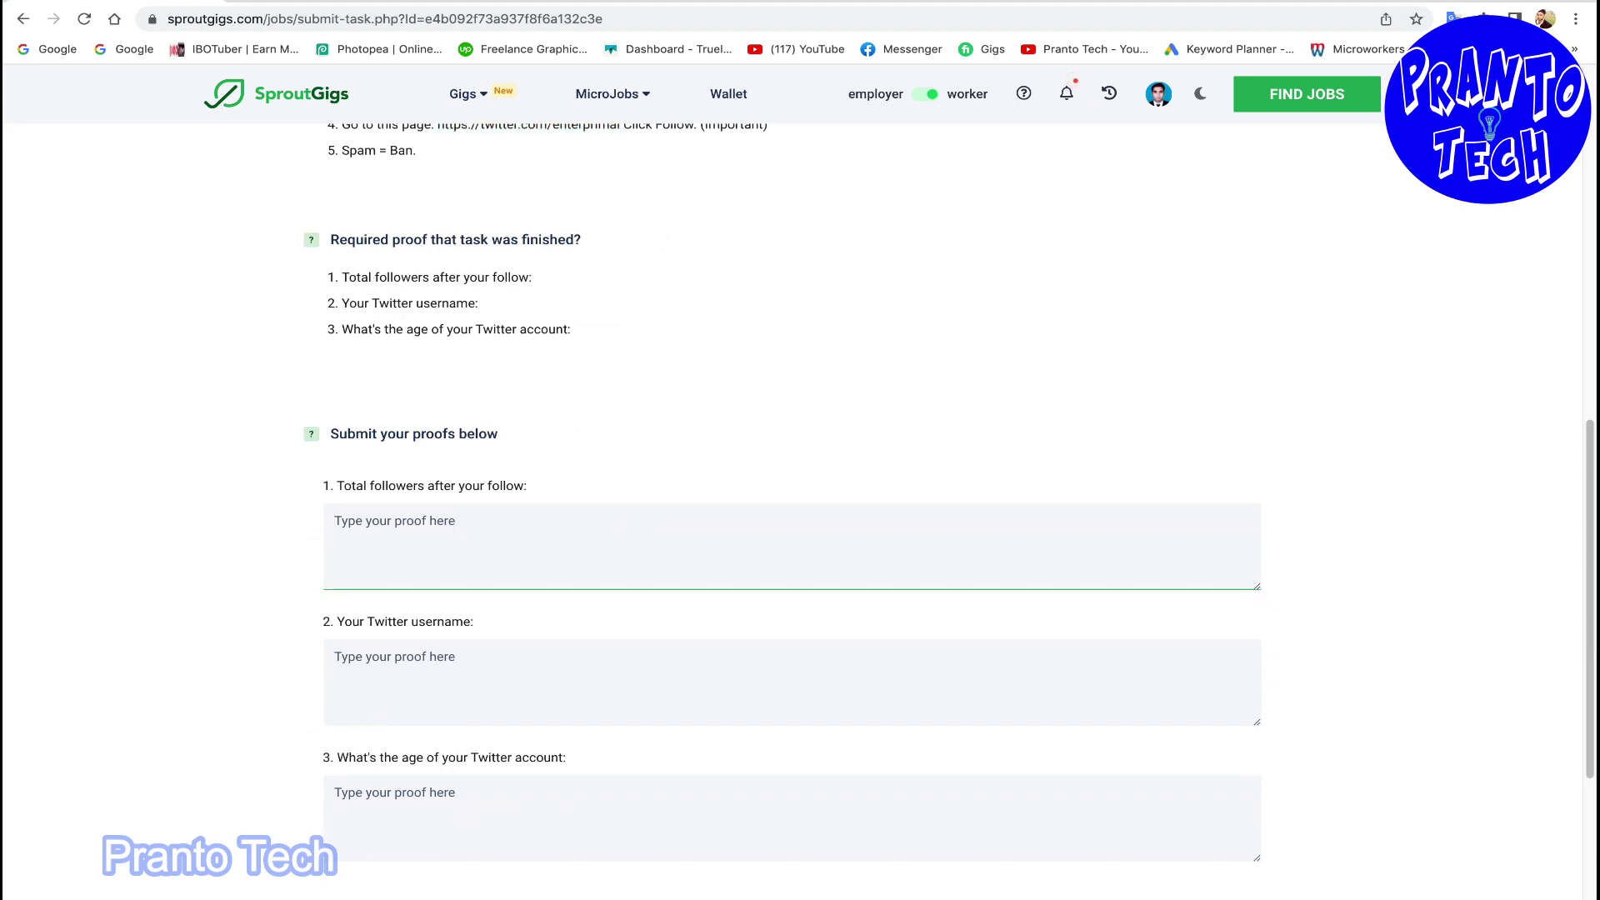
{"action": "left_click", "coordinate": [542, 1]}
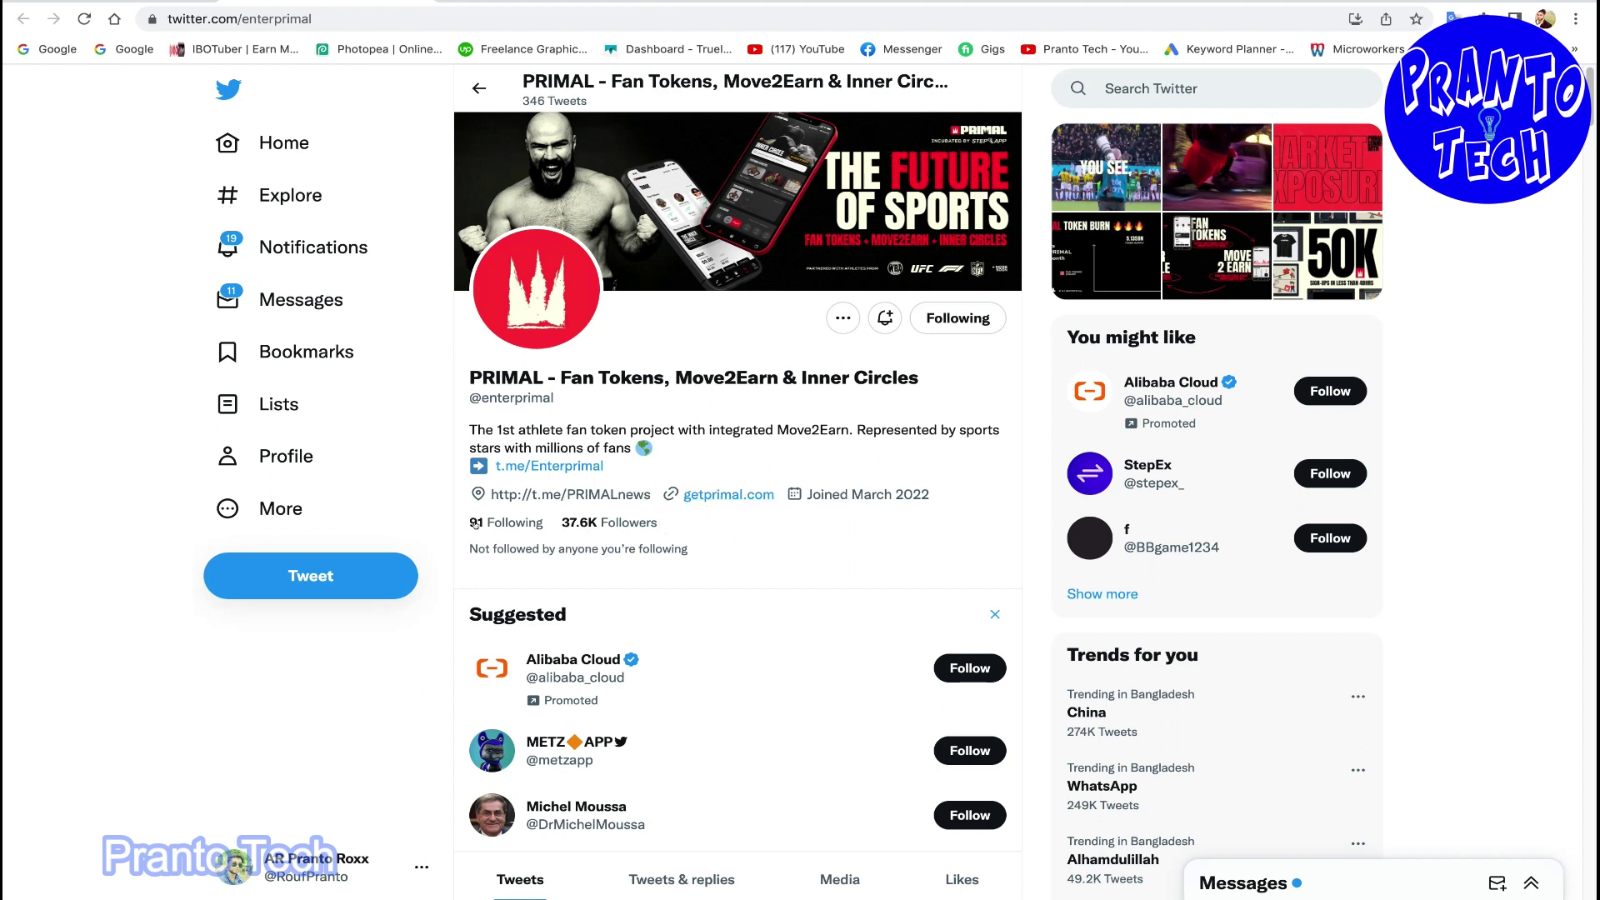
{"action": "left_click_drag", "start_coordinate": [468, 523], "coordinate": [666, 530]}
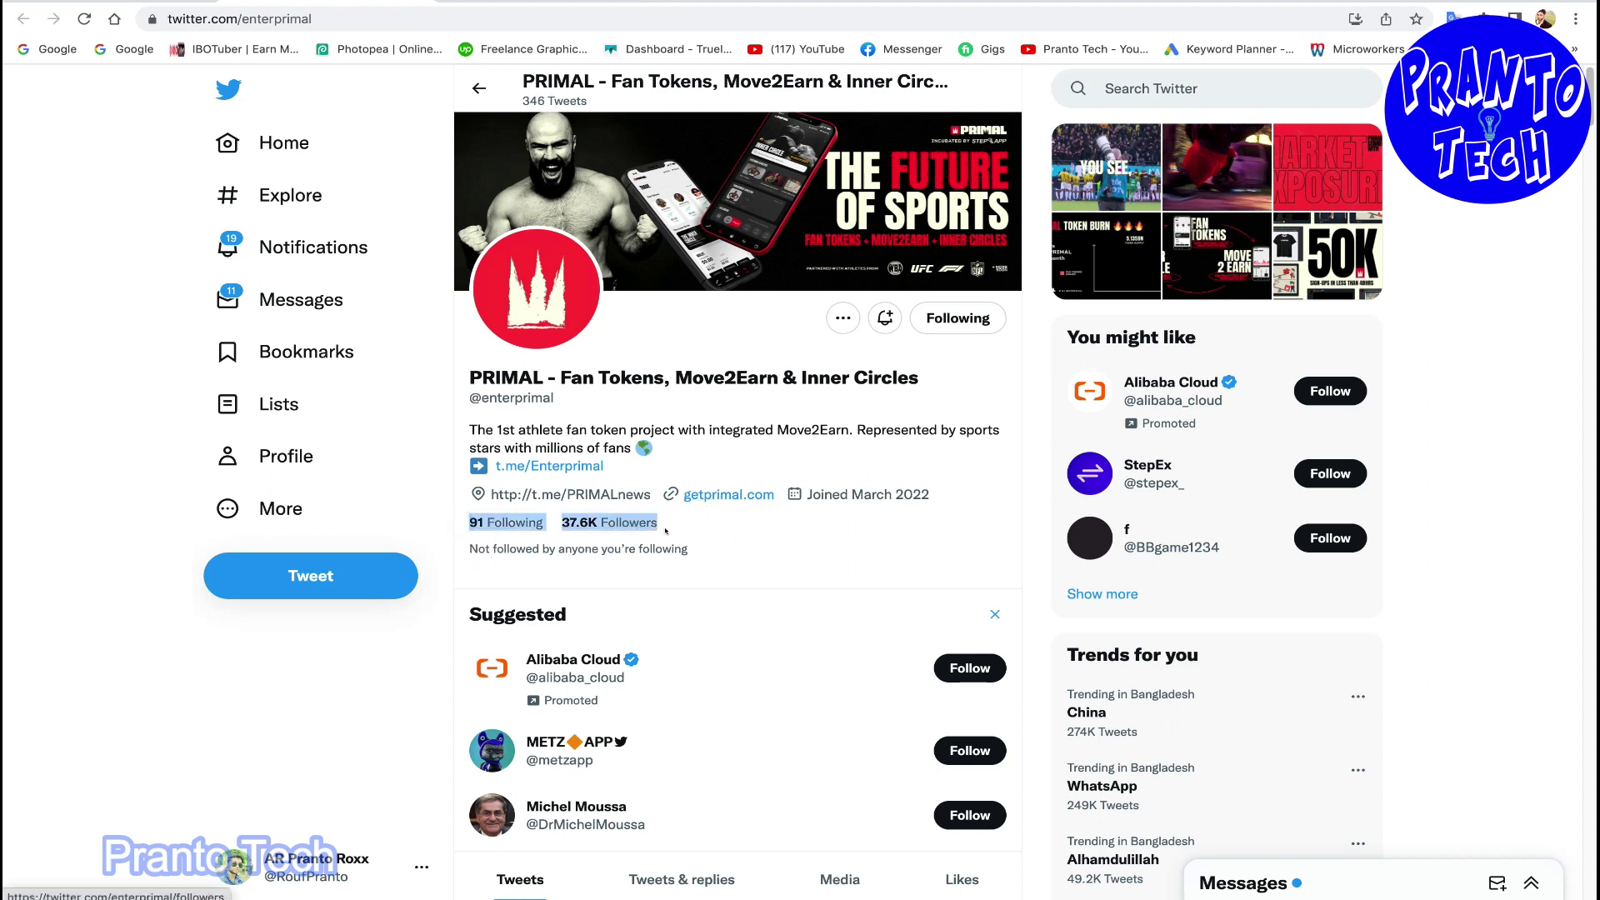
{"action": "right_click", "coordinate": [641, 523]}
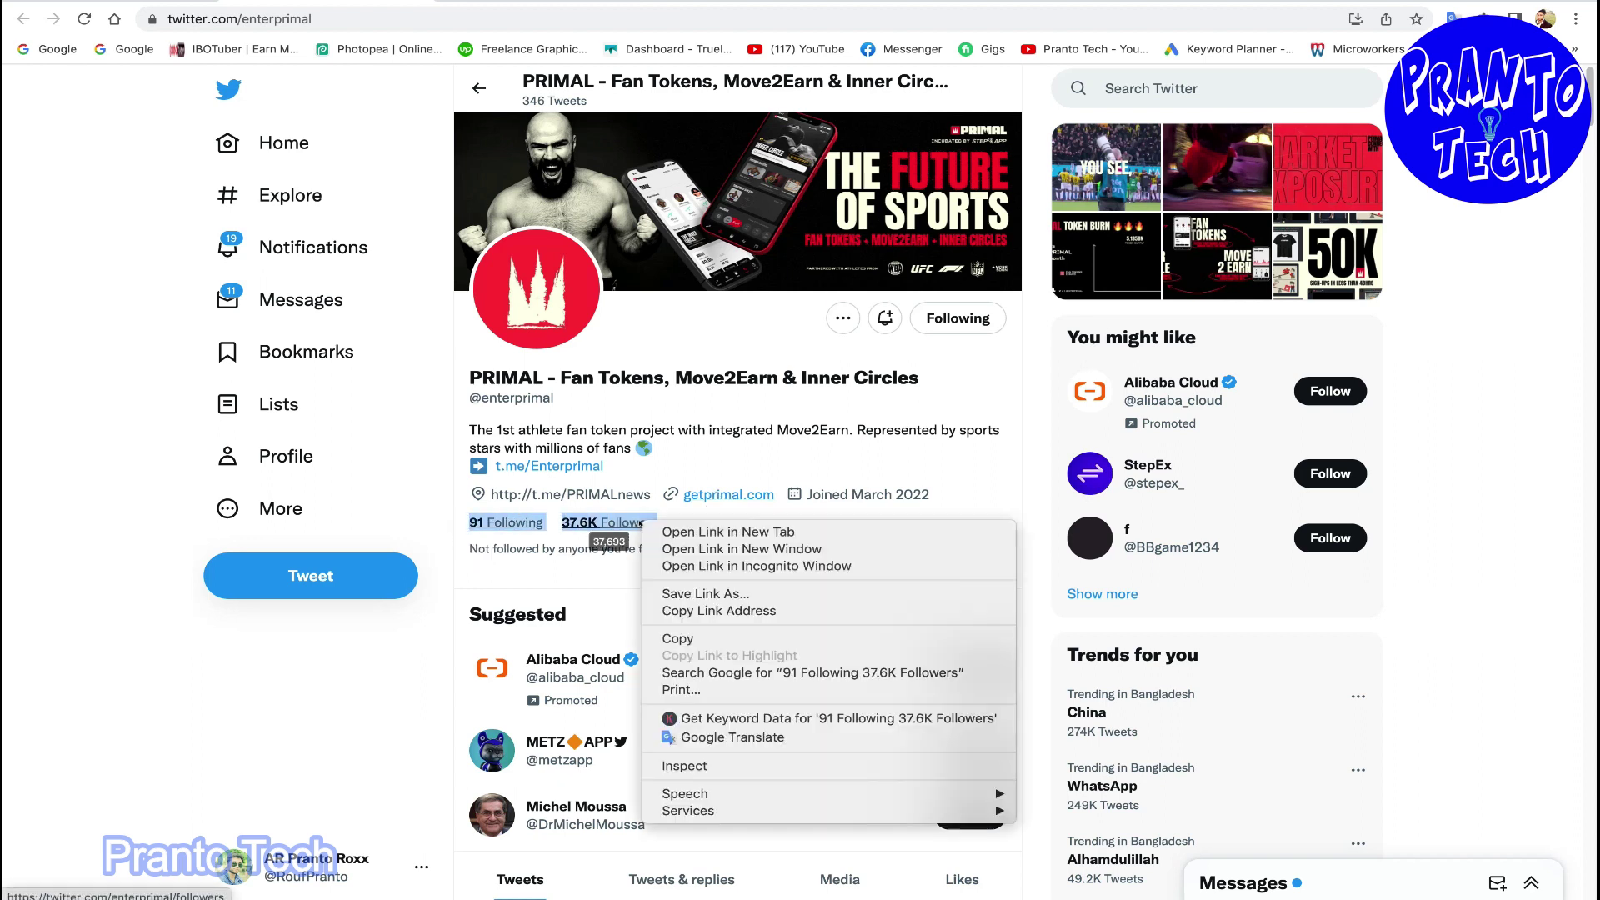
{"action": "left_click", "coordinate": [717, 639]}
{"action": "key", "text": "ctrl+Tab"}
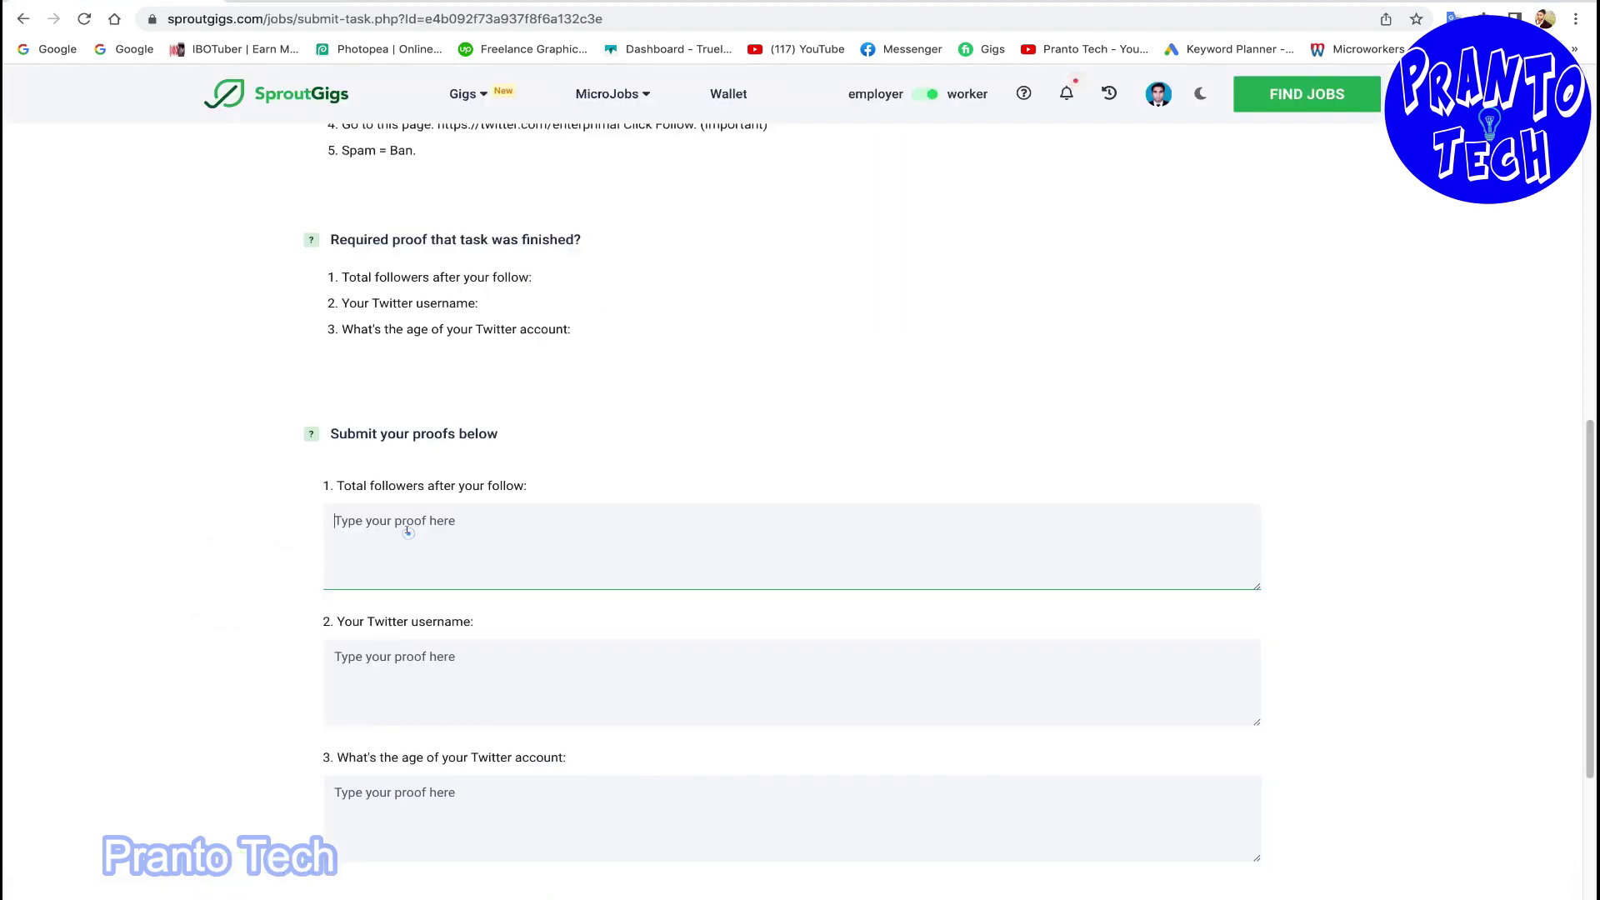
{"action": "right_click", "coordinate": [407, 530]}
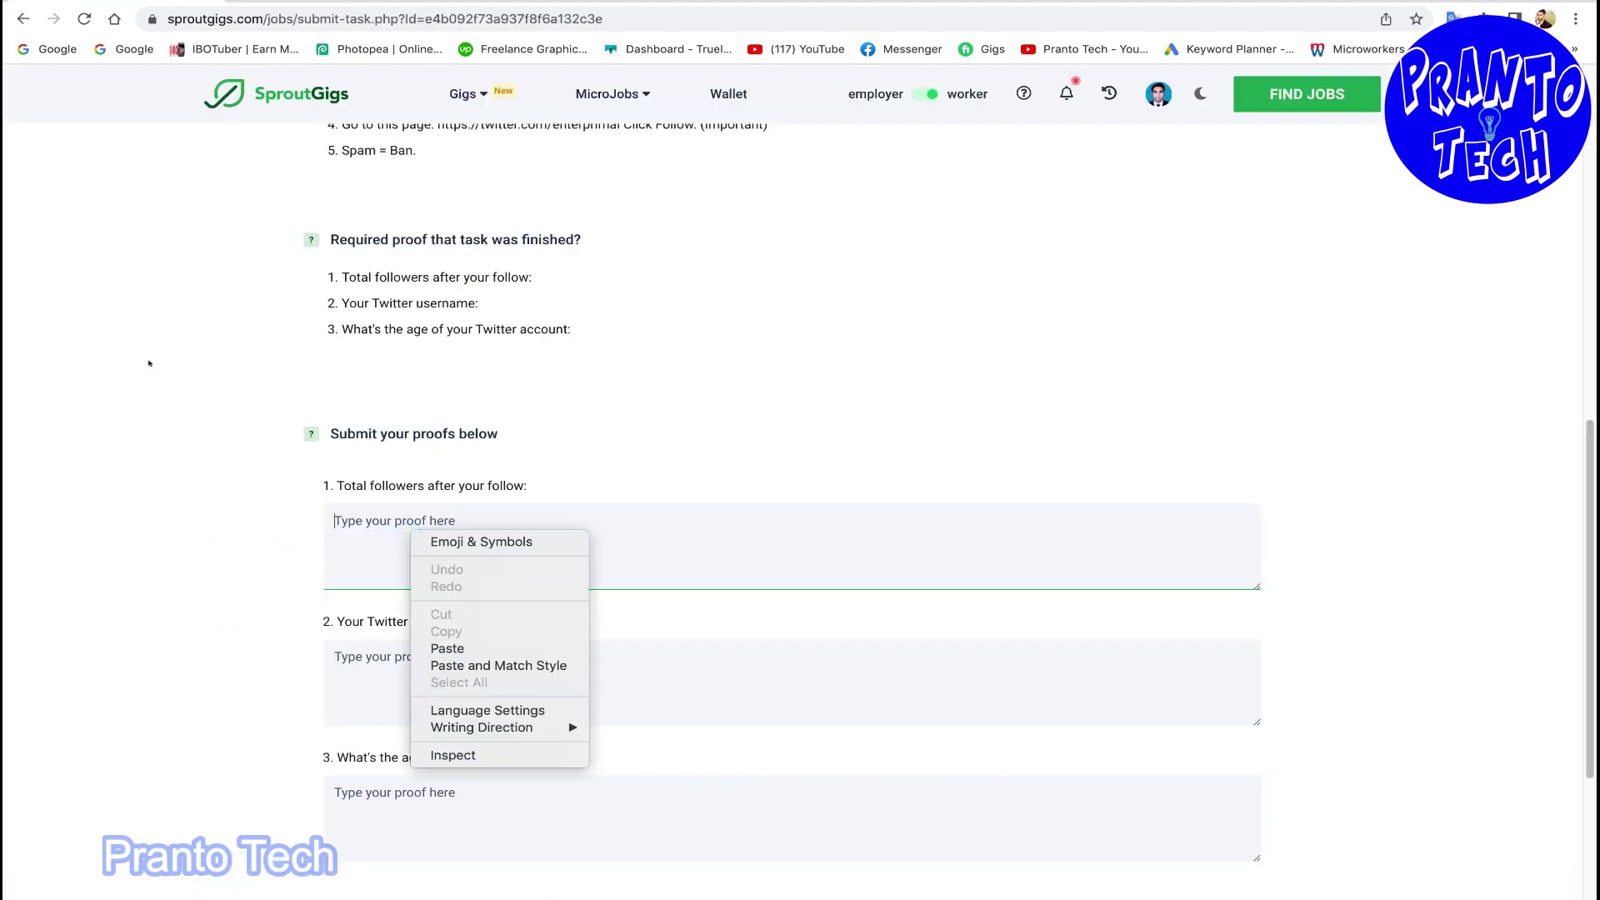
{"action": "left_click", "coordinate": [467, 648]}
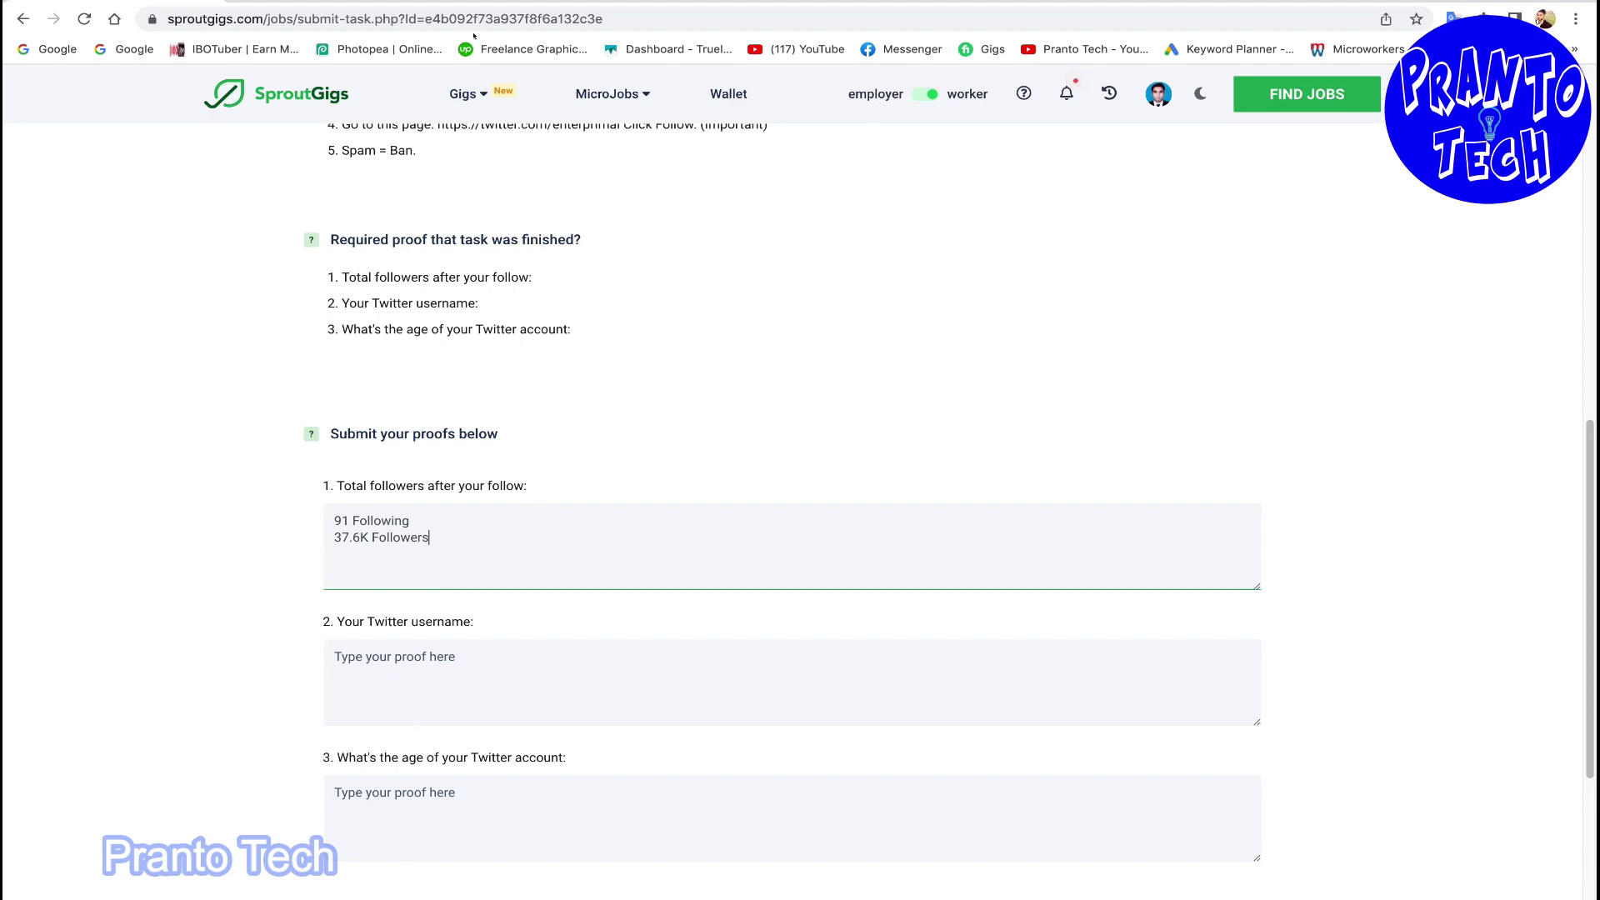
Leave the Twitter Edit profile dialog without saving and open the worker's own Twitter profile page.
{"action": "key", "text": "ctrl+shift+Tab"}
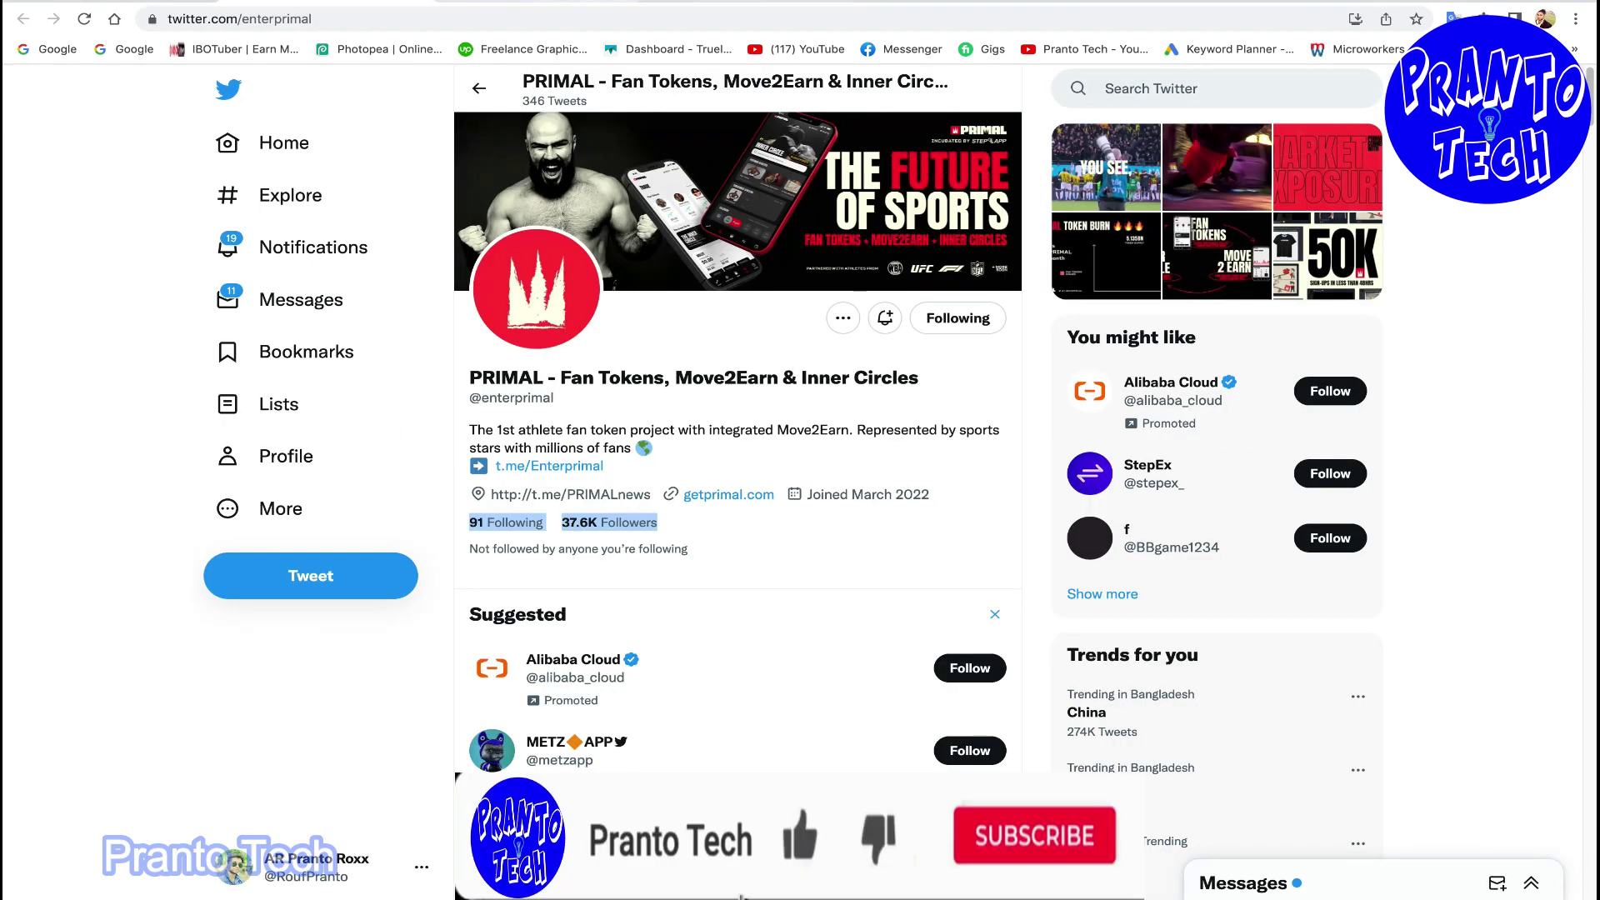
{"action": "key", "text": "ctrl+Tab"}
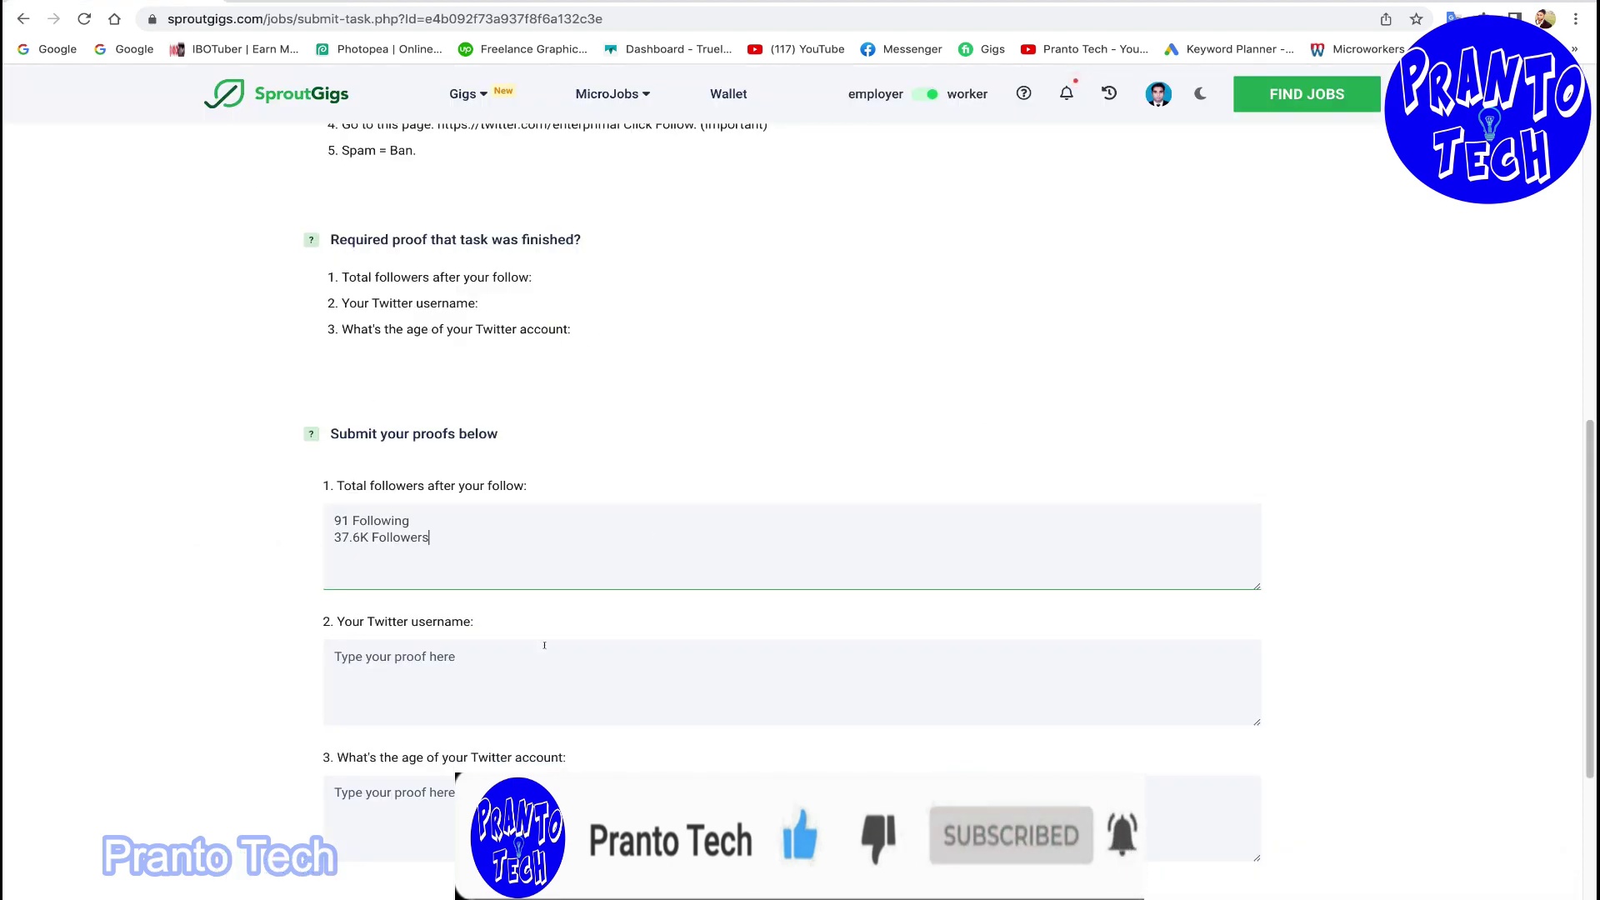
{"action": "scroll", "coordinate": [602, 218], "scroll_direction": "up", "scroll_amount": 15}
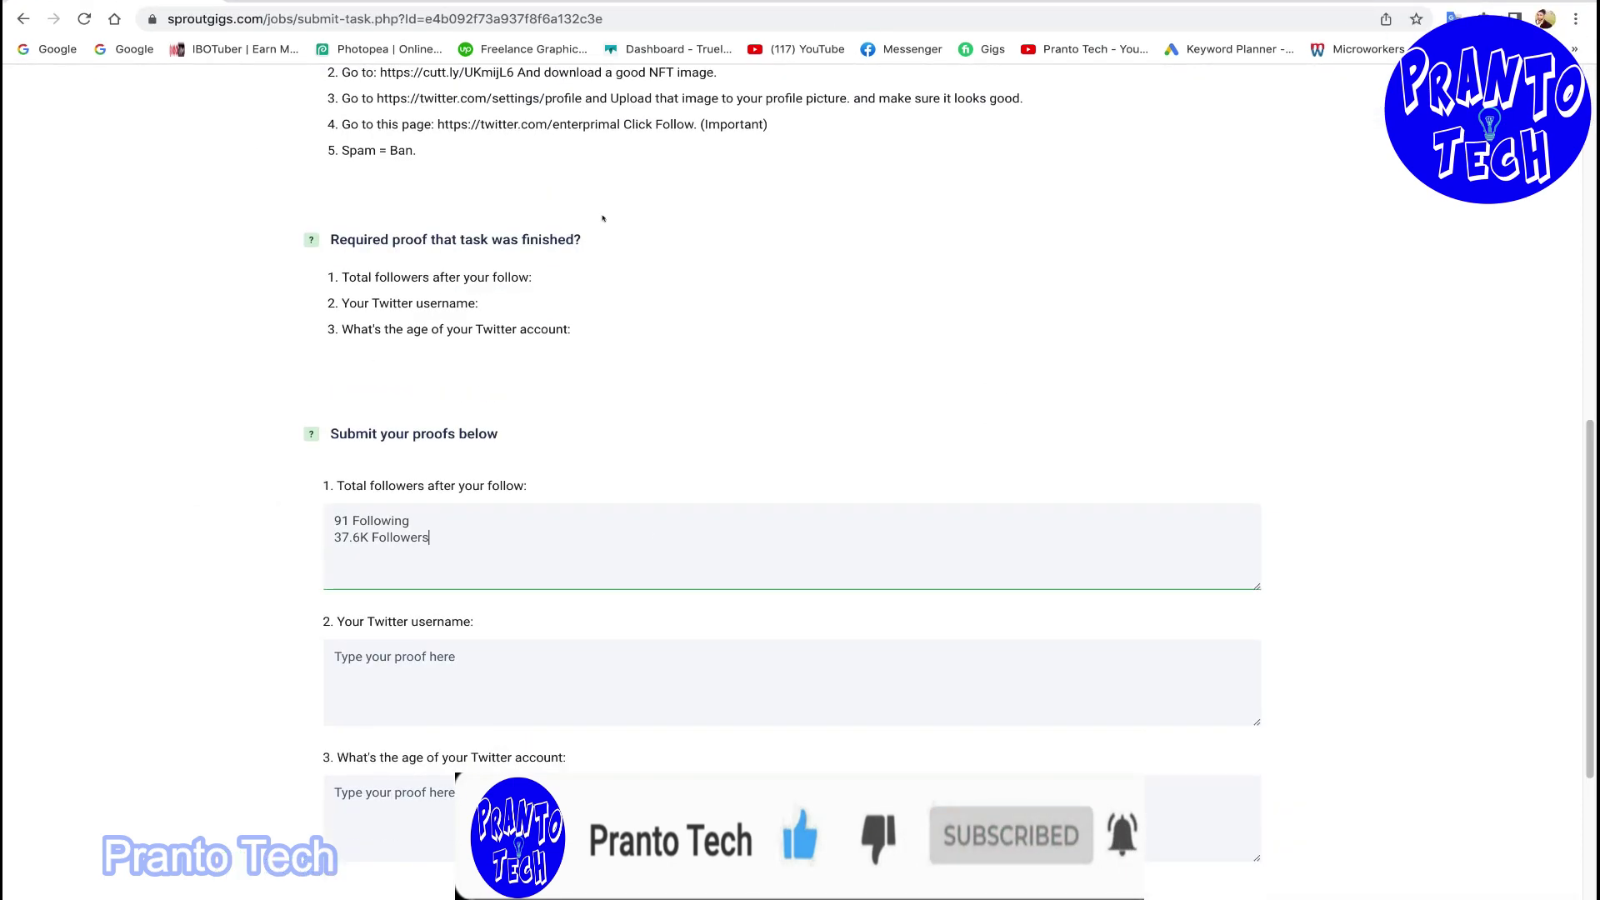
{"action": "scroll", "coordinate": [602, 217], "scroll_direction": "down", "scroll_amount": 5}
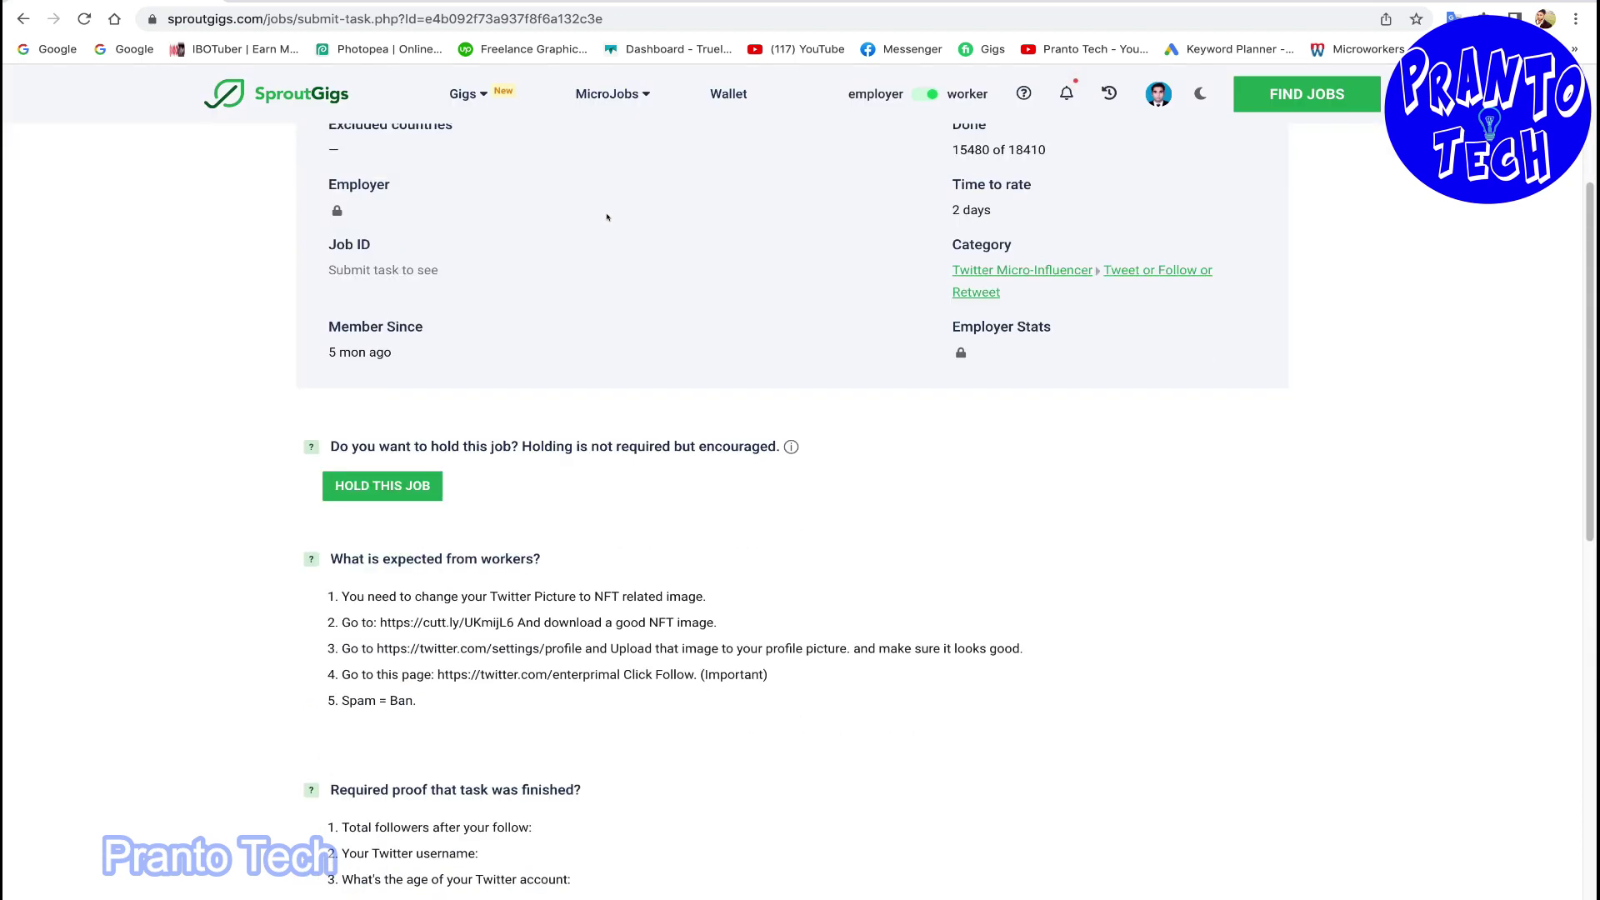
{"action": "key", "text": "ctrl+Tab"}
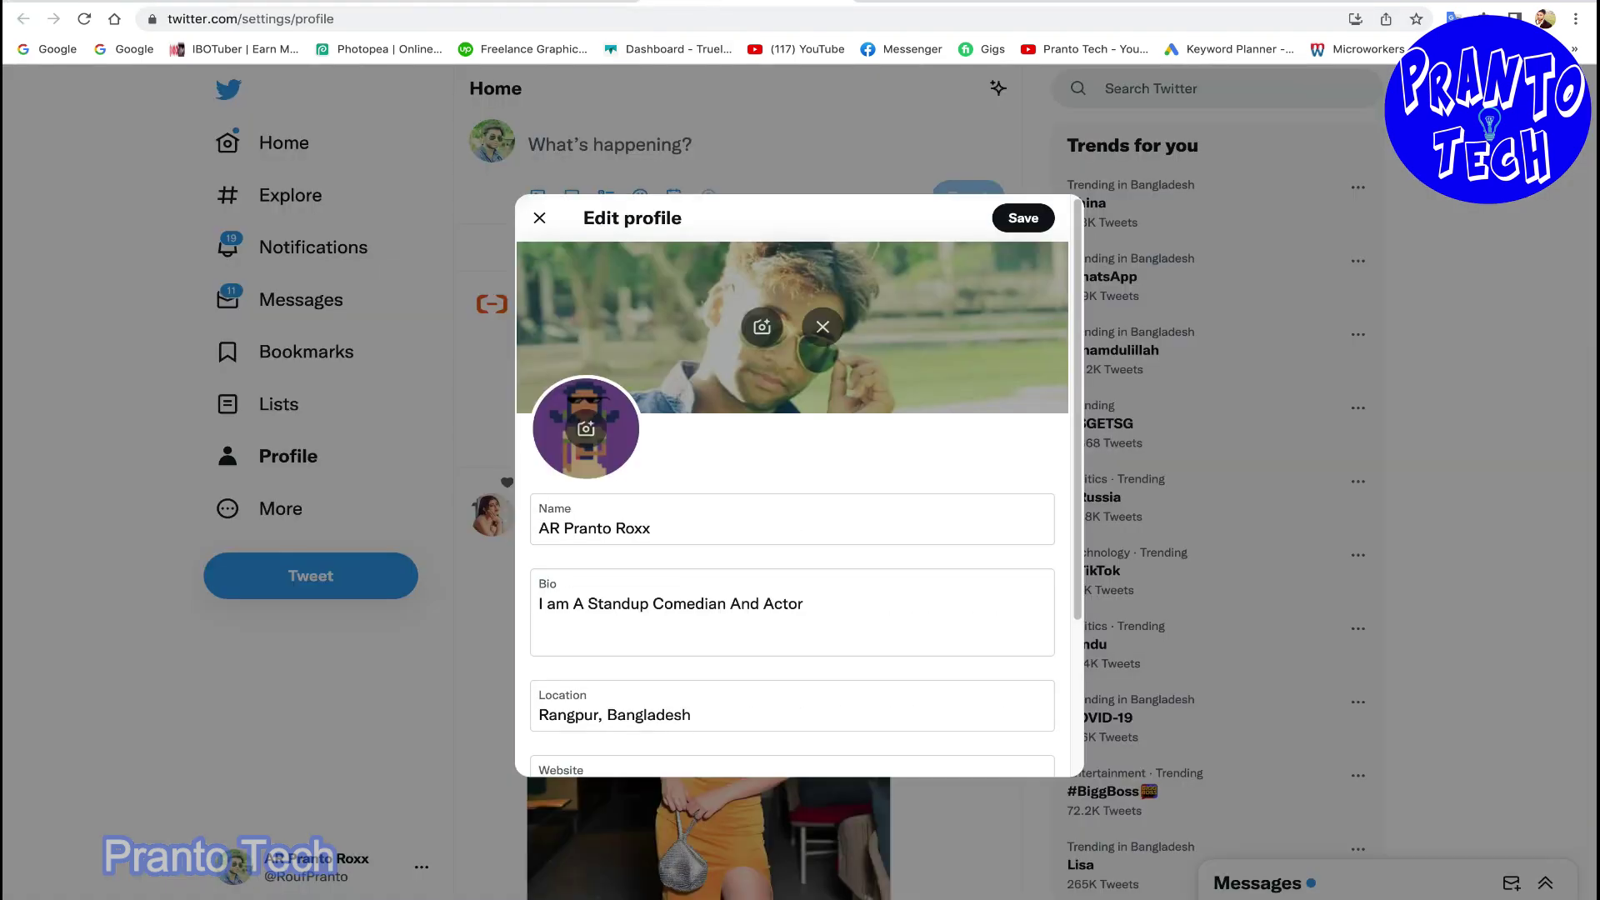
{"action": "key", "text": "Escape"}
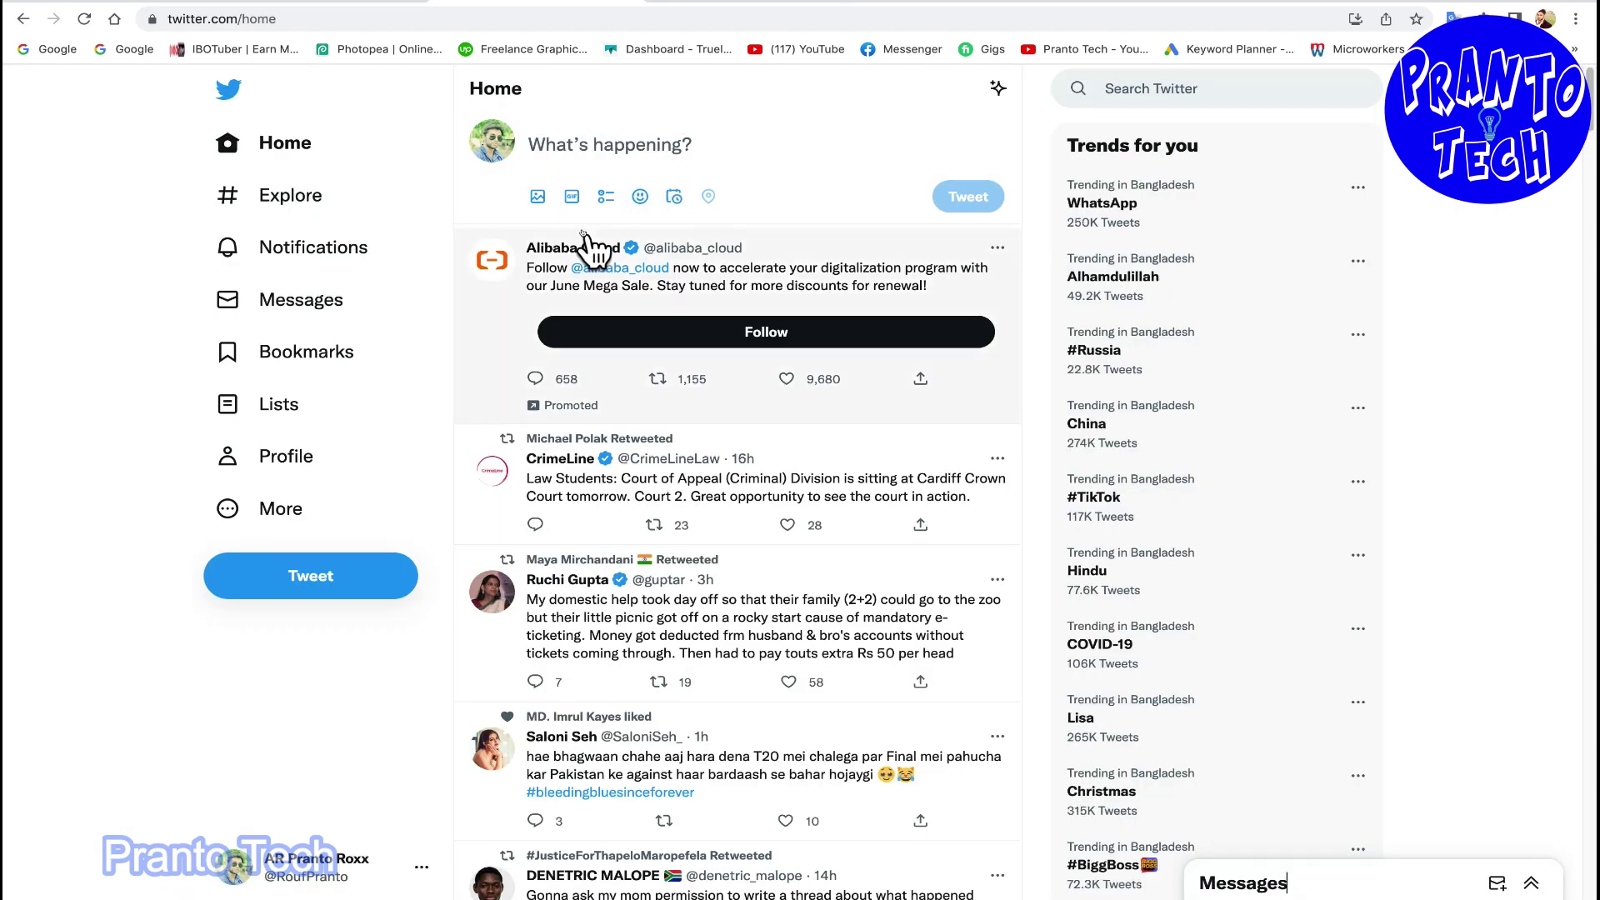
{"action": "left_click", "coordinate": [287, 456]}
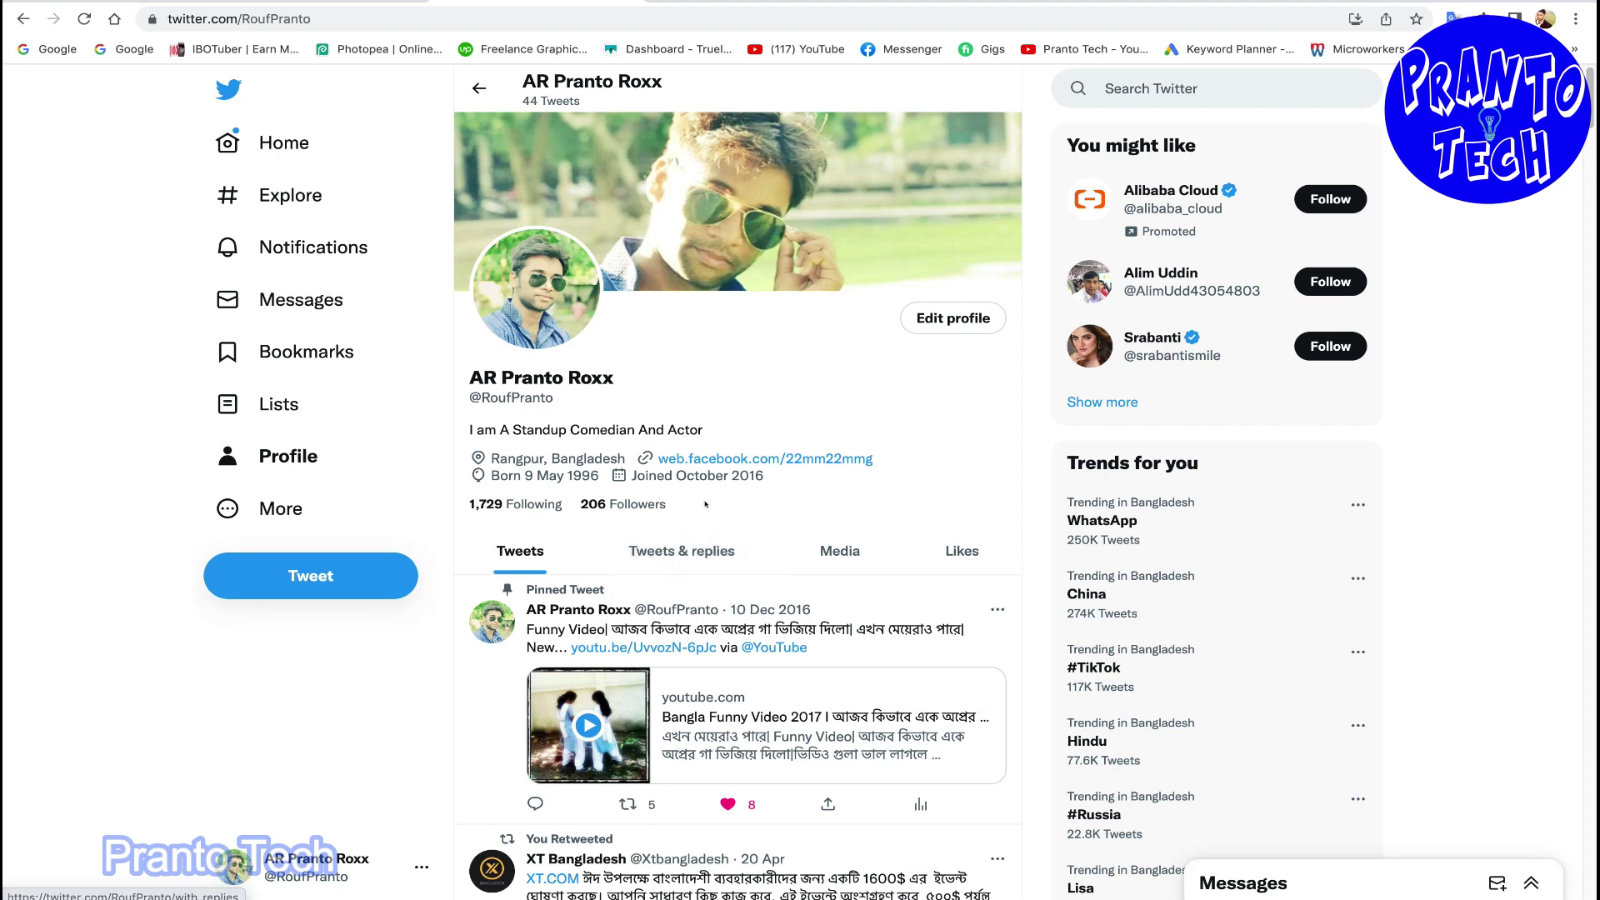
Copy the account's username from its Twitter profile into the "Your Twitter username" proof on the job page.
{"action": "left_click_drag", "start_coordinate": [466, 398], "coordinate": [554, 398]}
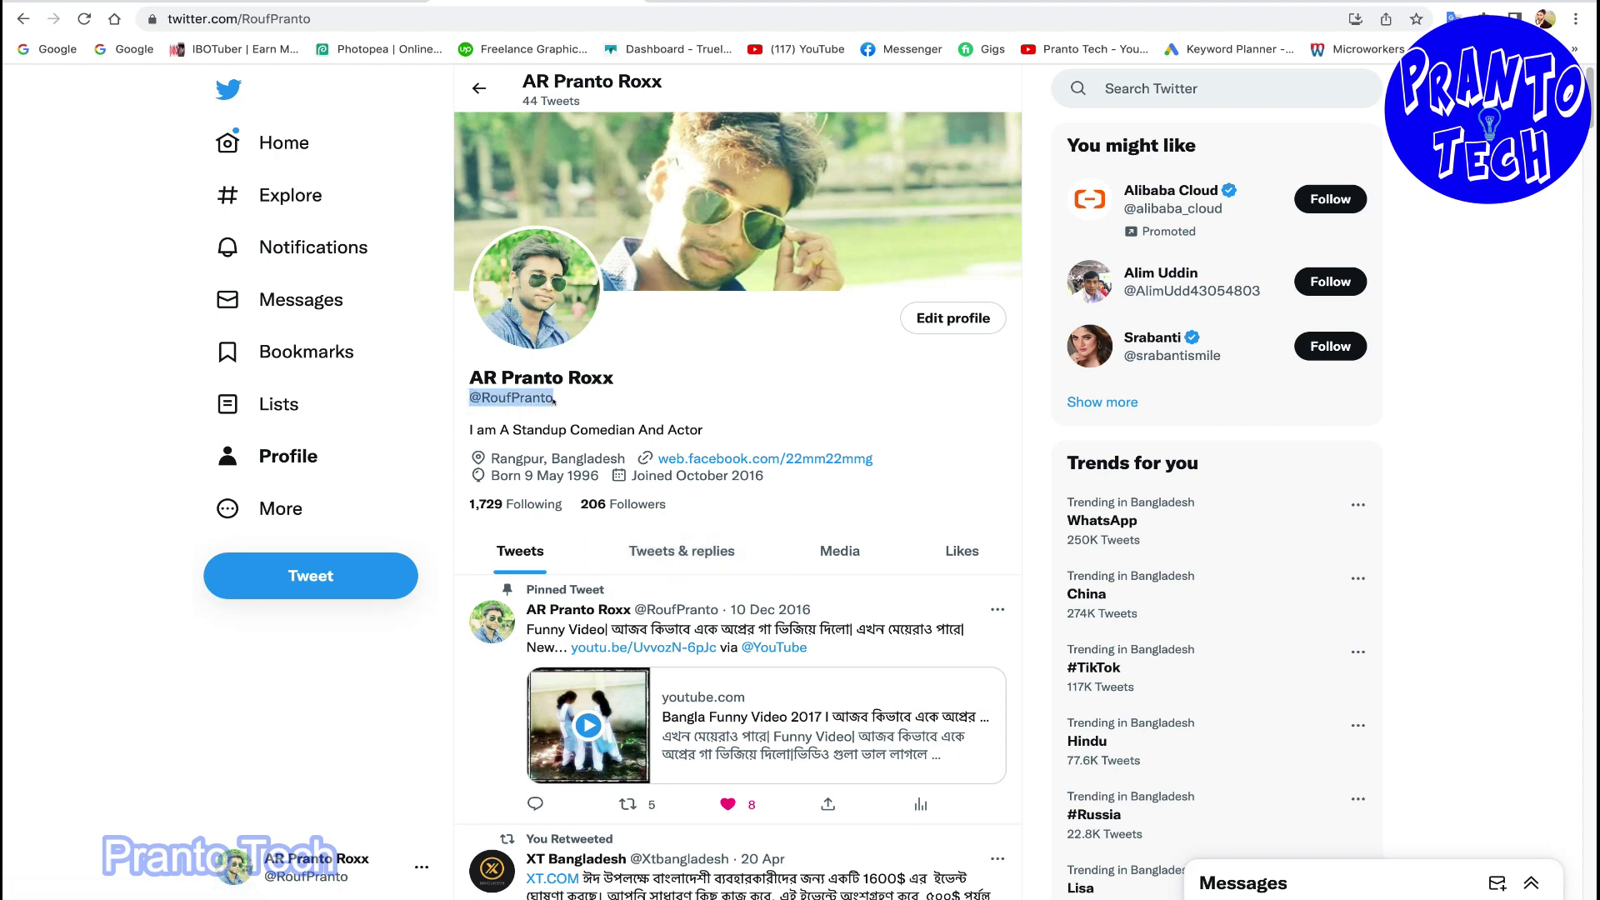
{"action": "right_click", "coordinate": [555, 419]}
{"action": "left_click", "coordinate": [560, 433]}
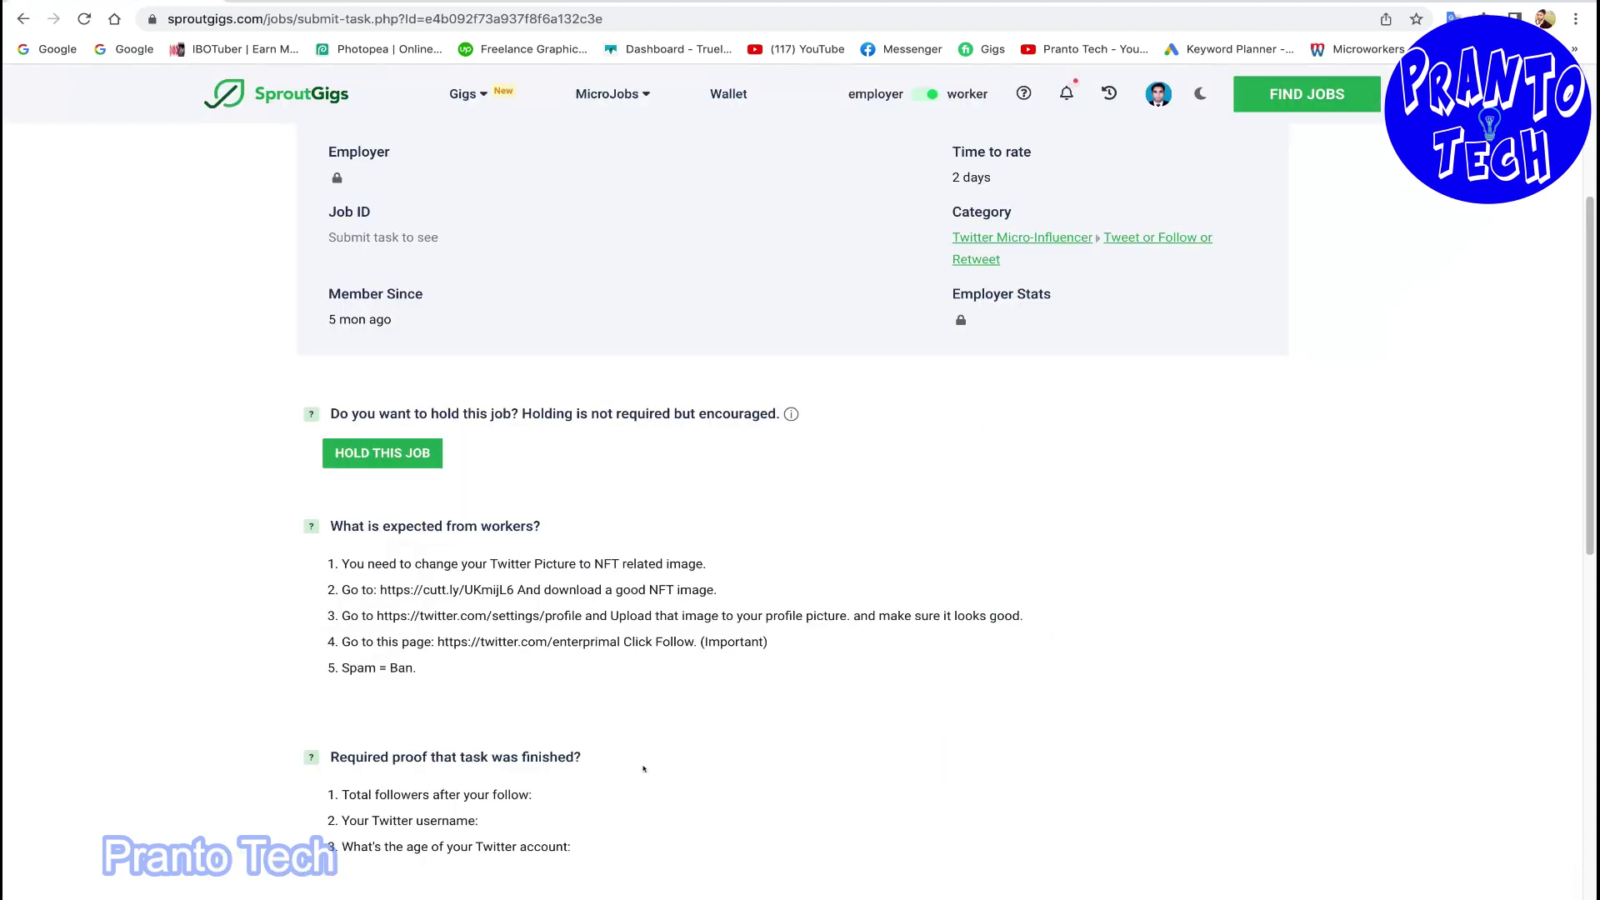
{"action": "scroll", "coordinate": [644, 768], "scroll_direction": "down", "scroll_amount": 5}
{"action": "left_click", "coordinate": [401, 733]}
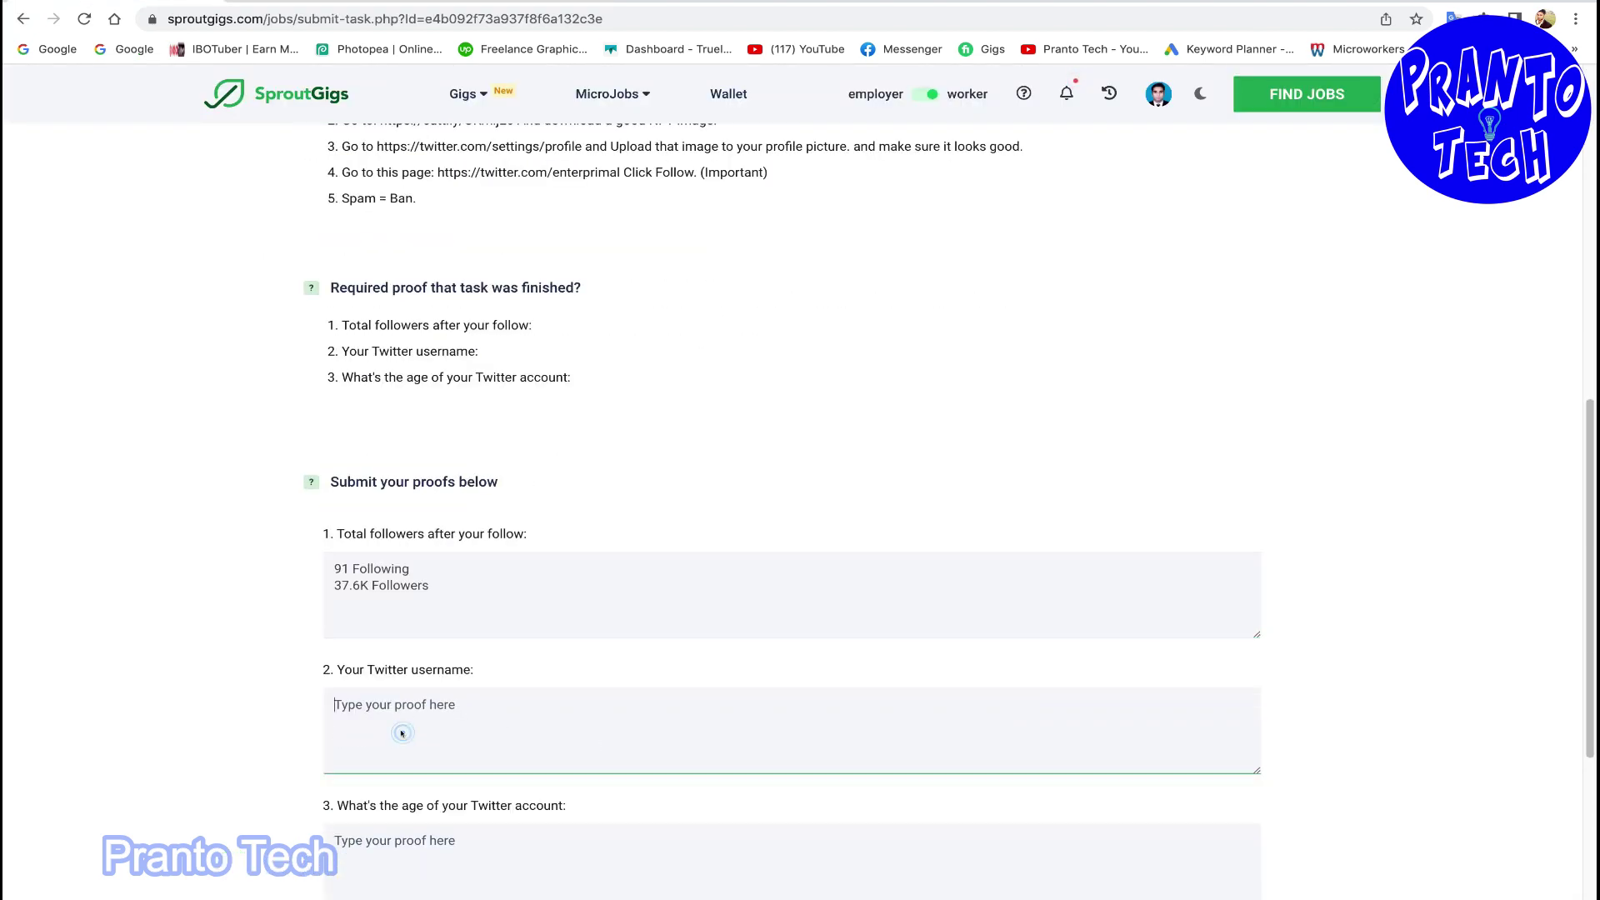
{"action": "right_click", "coordinate": [517, 754]}
{"action": "left_click", "coordinate": [542, 877]}
Copy "Joined October 2016" from the worker's own Twitter profile into the proof asking for the age of the Twitter account.
{"action": "scroll", "coordinate": [616, 483], "scroll_direction": "up", "scroll_amount": 2}
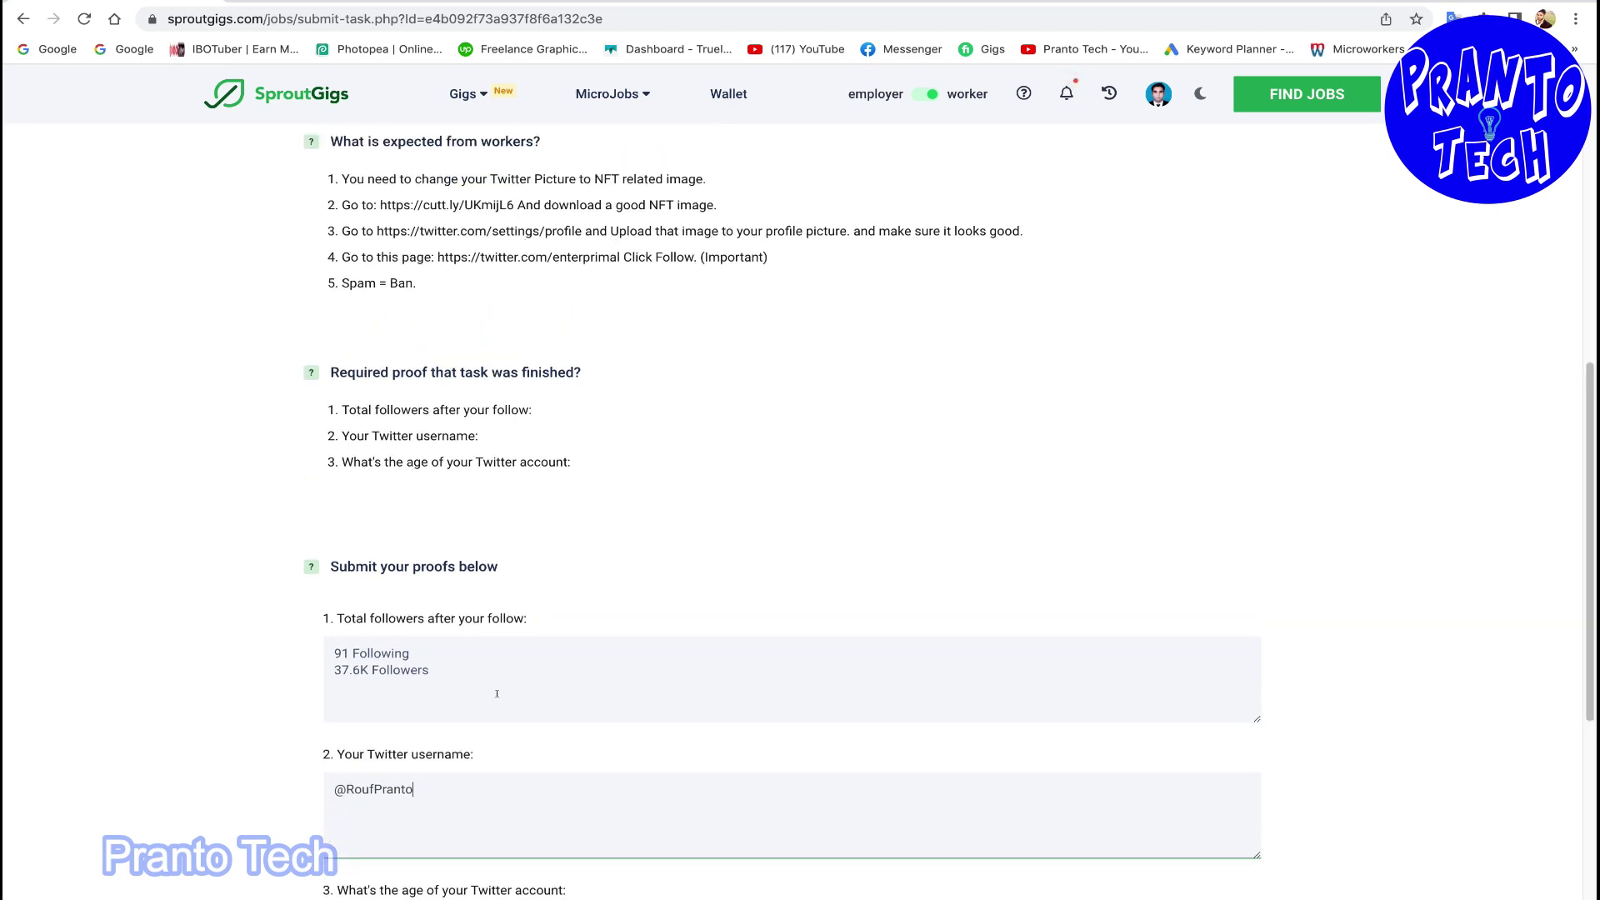
{"action": "scroll", "coordinate": [542, 671], "scroll_direction": "down", "scroll_amount": 2}
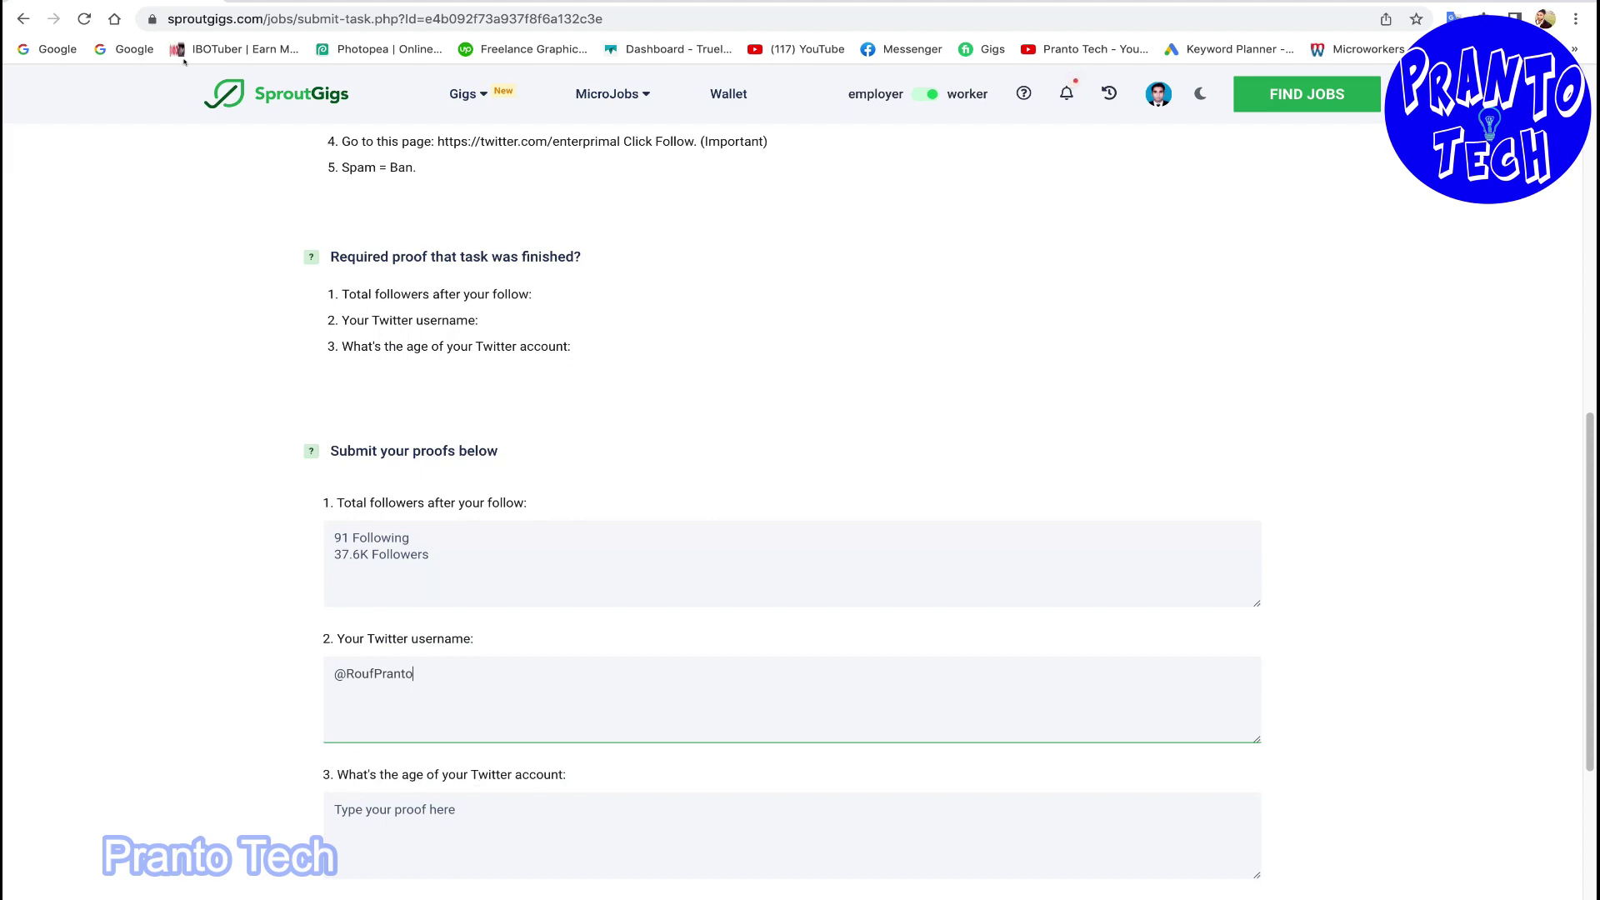
{"action": "left_click", "coordinate": [344, 0]}
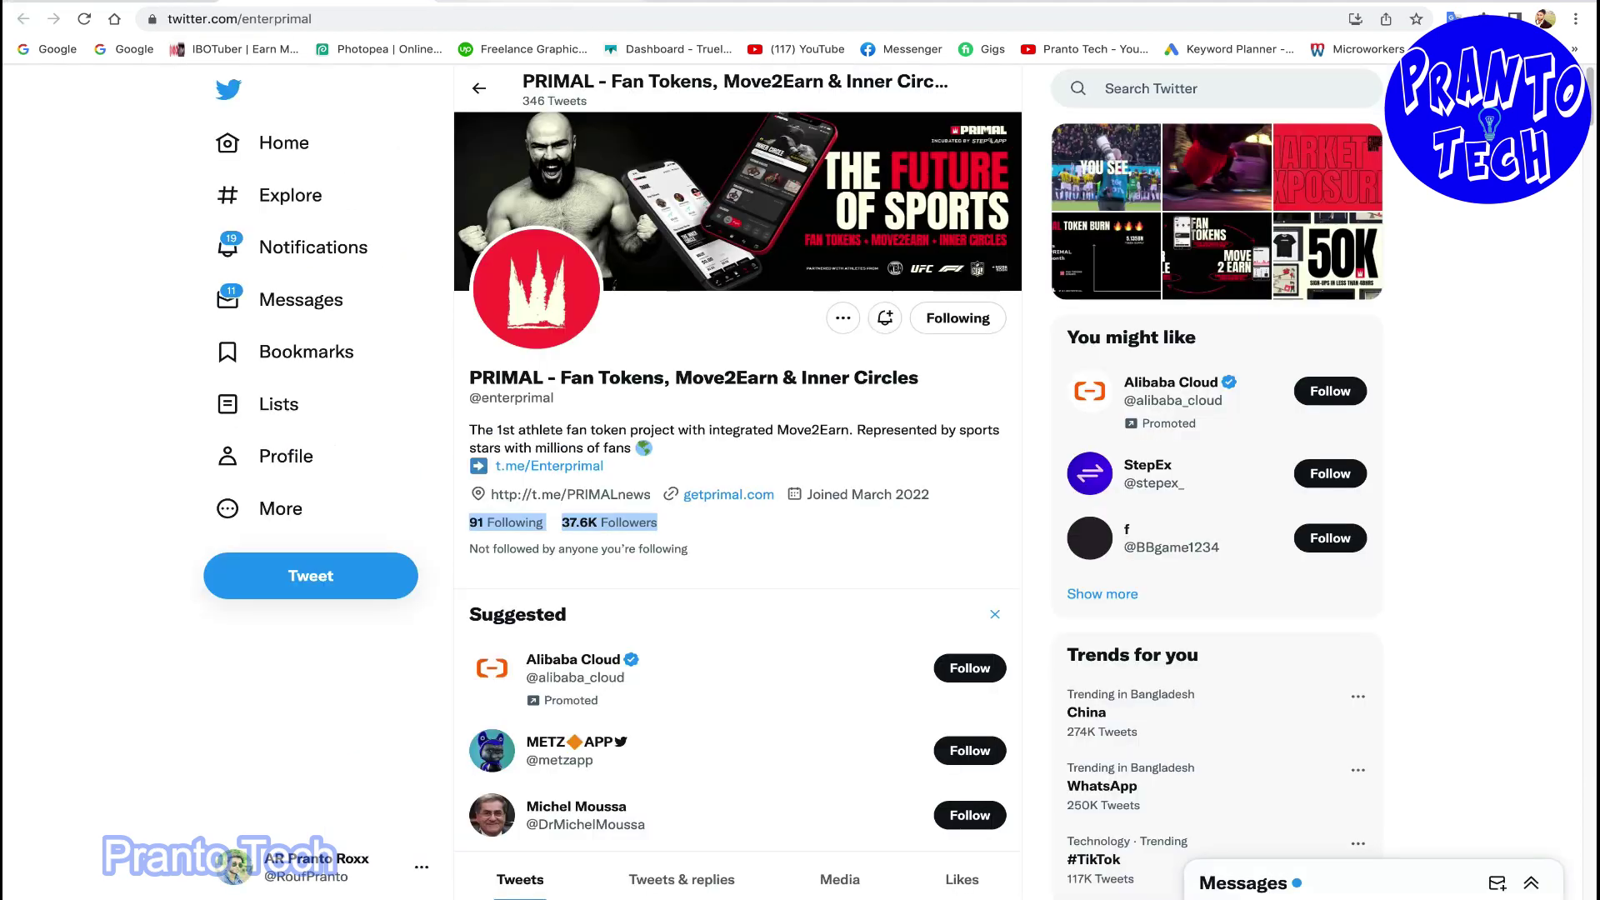
{"action": "left_click", "coordinate": [467, 3]}
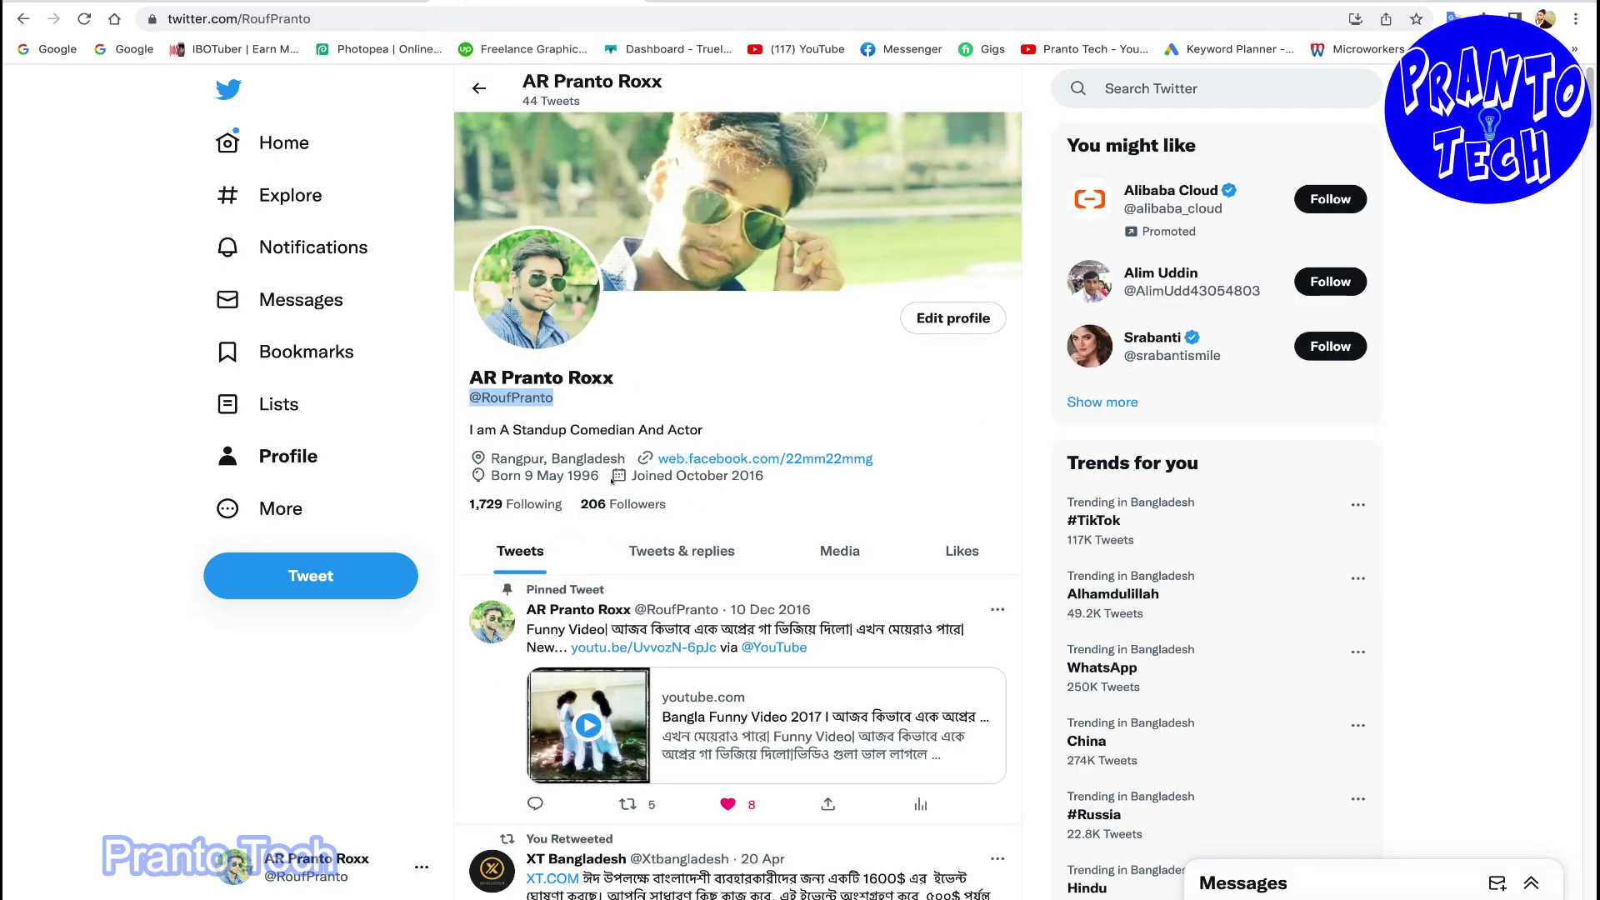
{"action": "left_click_drag", "start_coordinate": [632, 475], "coordinate": [764, 475]}
{"action": "right_click", "coordinate": [760, 475]}
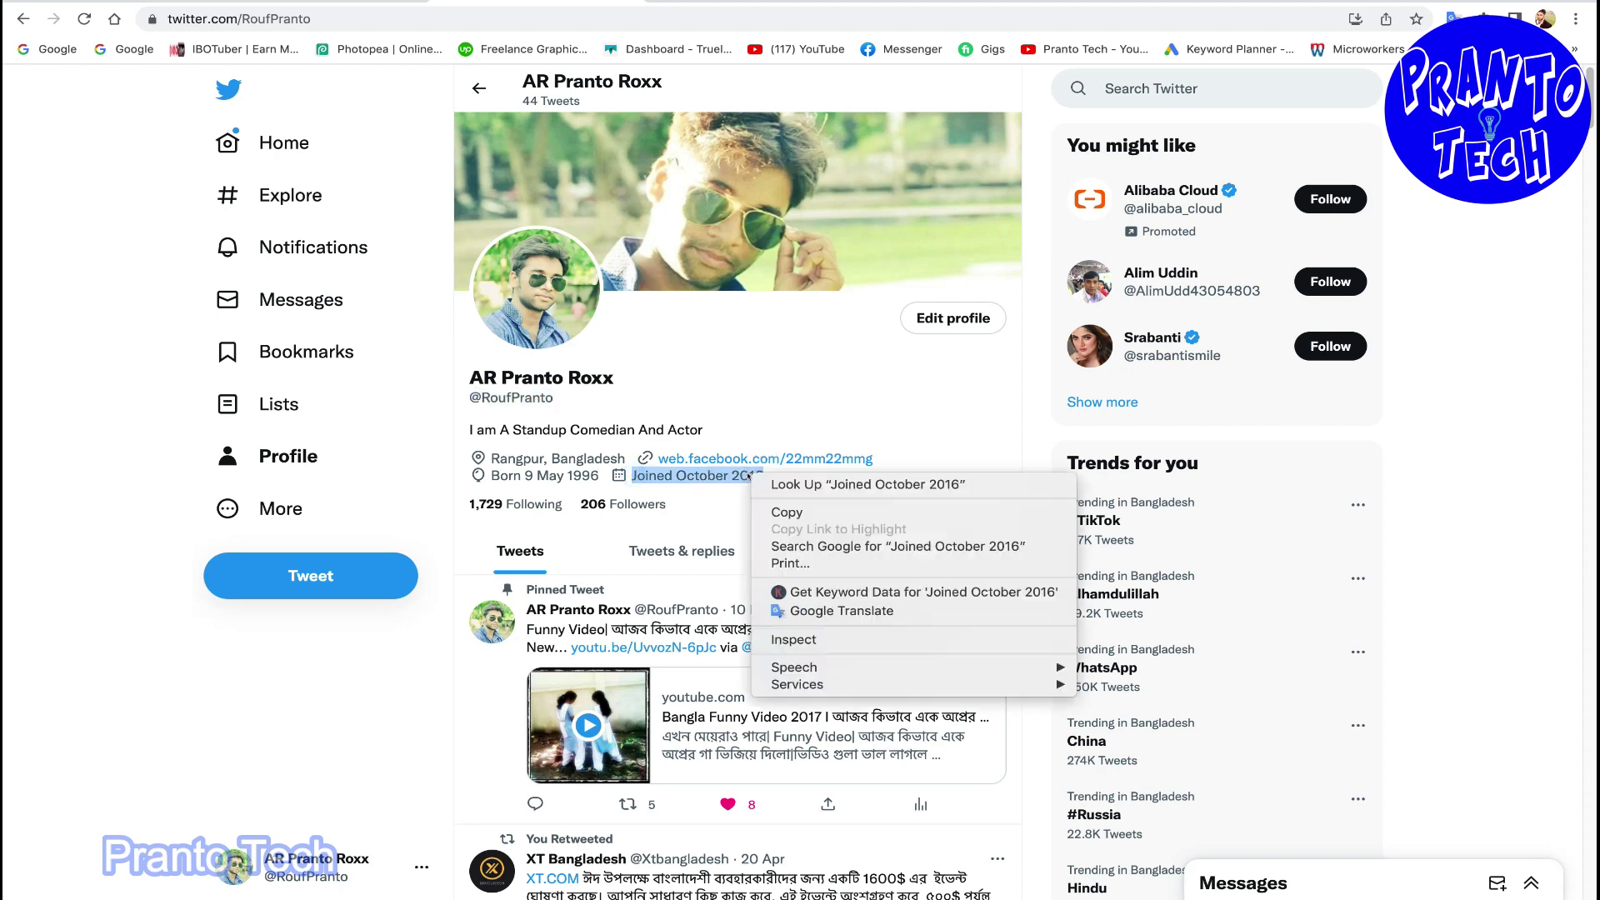
{"action": "left_click", "coordinate": [787, 512]}
{"action": "left_click", "coordinate": [117, 1]}
{"action": "scroll", "coordinate": [483, 791], "scroll_direction": "down", "scroll_amount": 1}
{"action": "left_click", "coordinate": [408, 802]}
{"action": "right_click", "coordinate": [419, 803]}
{"action": "left_click", "coordinate": [452, 782]}
Copy "1,729 Following" from the worker's own Twitter profile.
{"action": "left_click", "coordinate": [437, 527]}
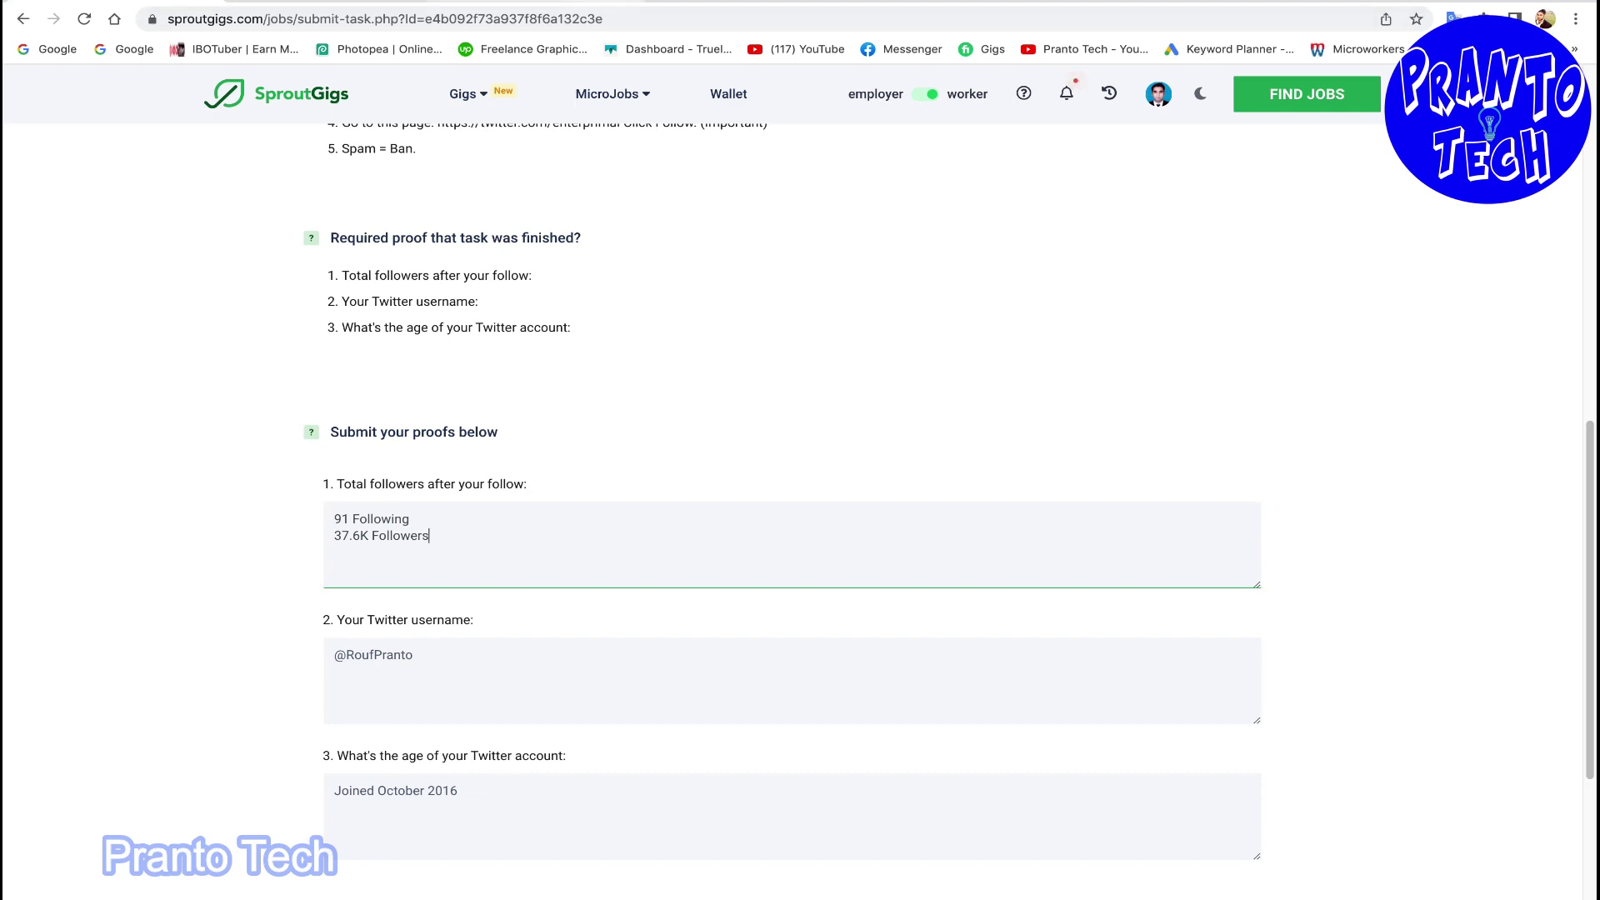
{"action": "left_click", "coordinate": [541, 1]}
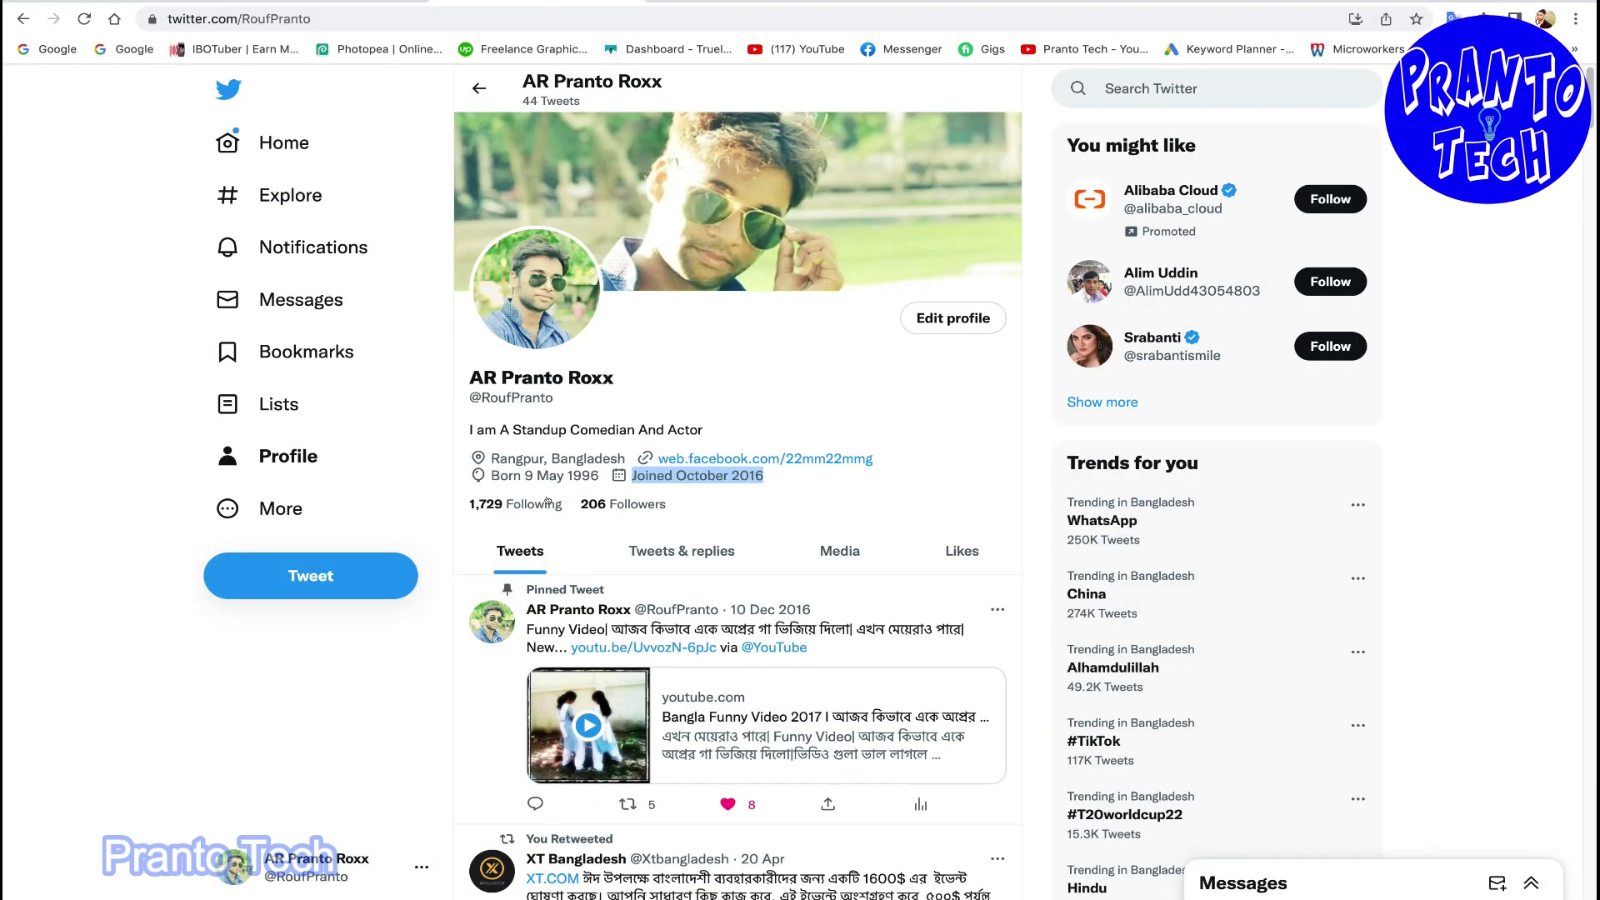
{"action": "left_click_drag", "start_coordinate": [468, 504], "coordinate": [556, 505]}
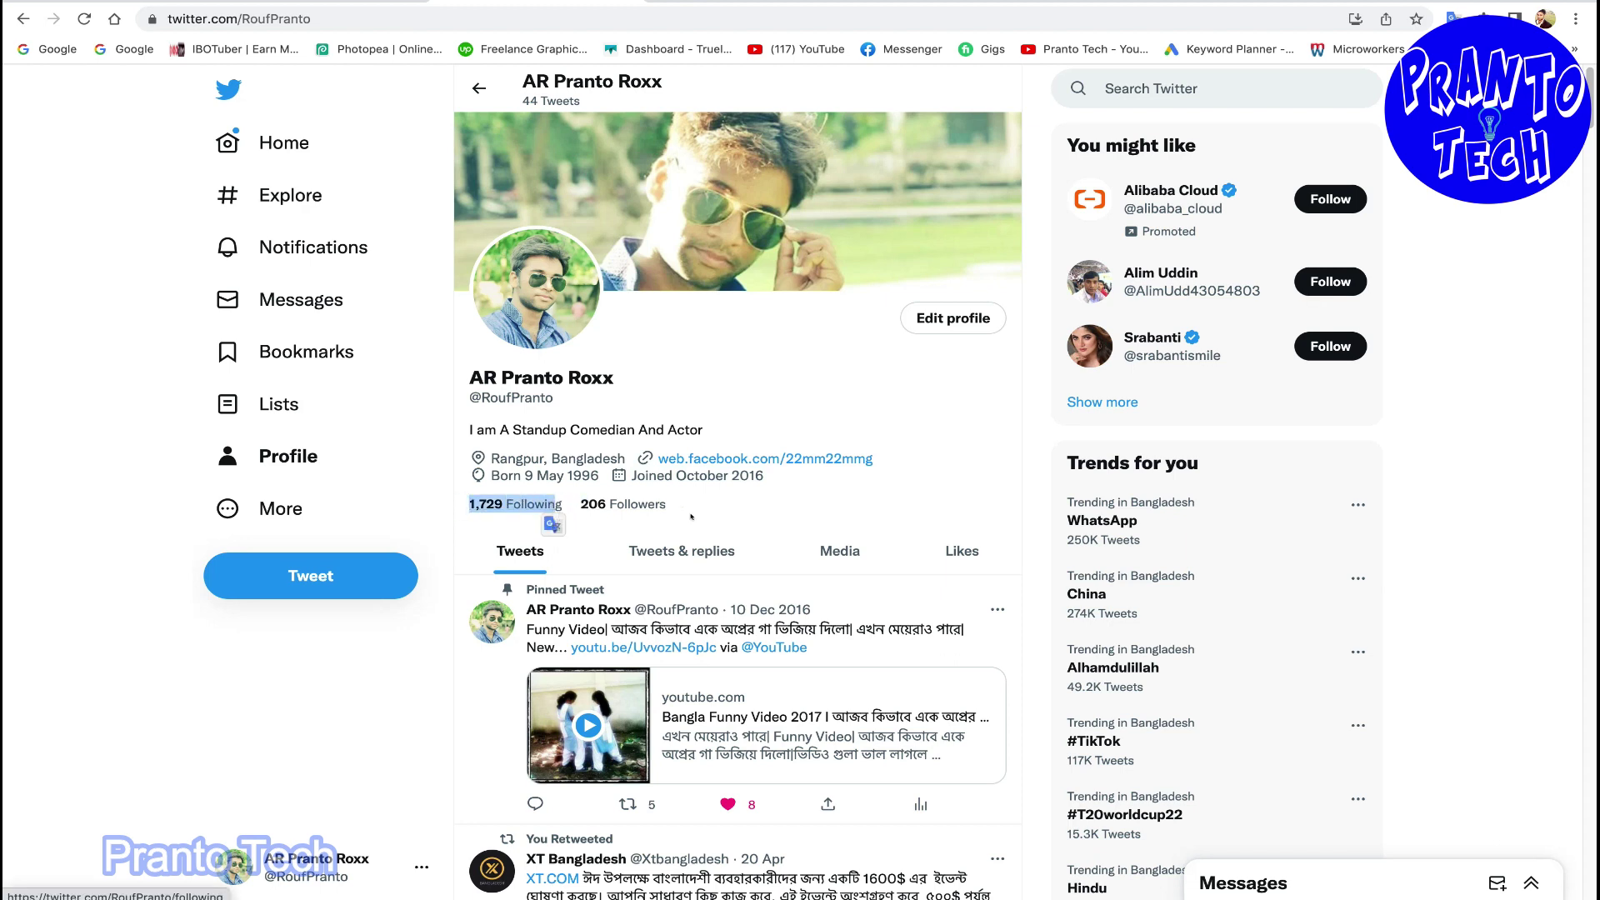
{"action": "left_click", "coordinate": [692, 515]}
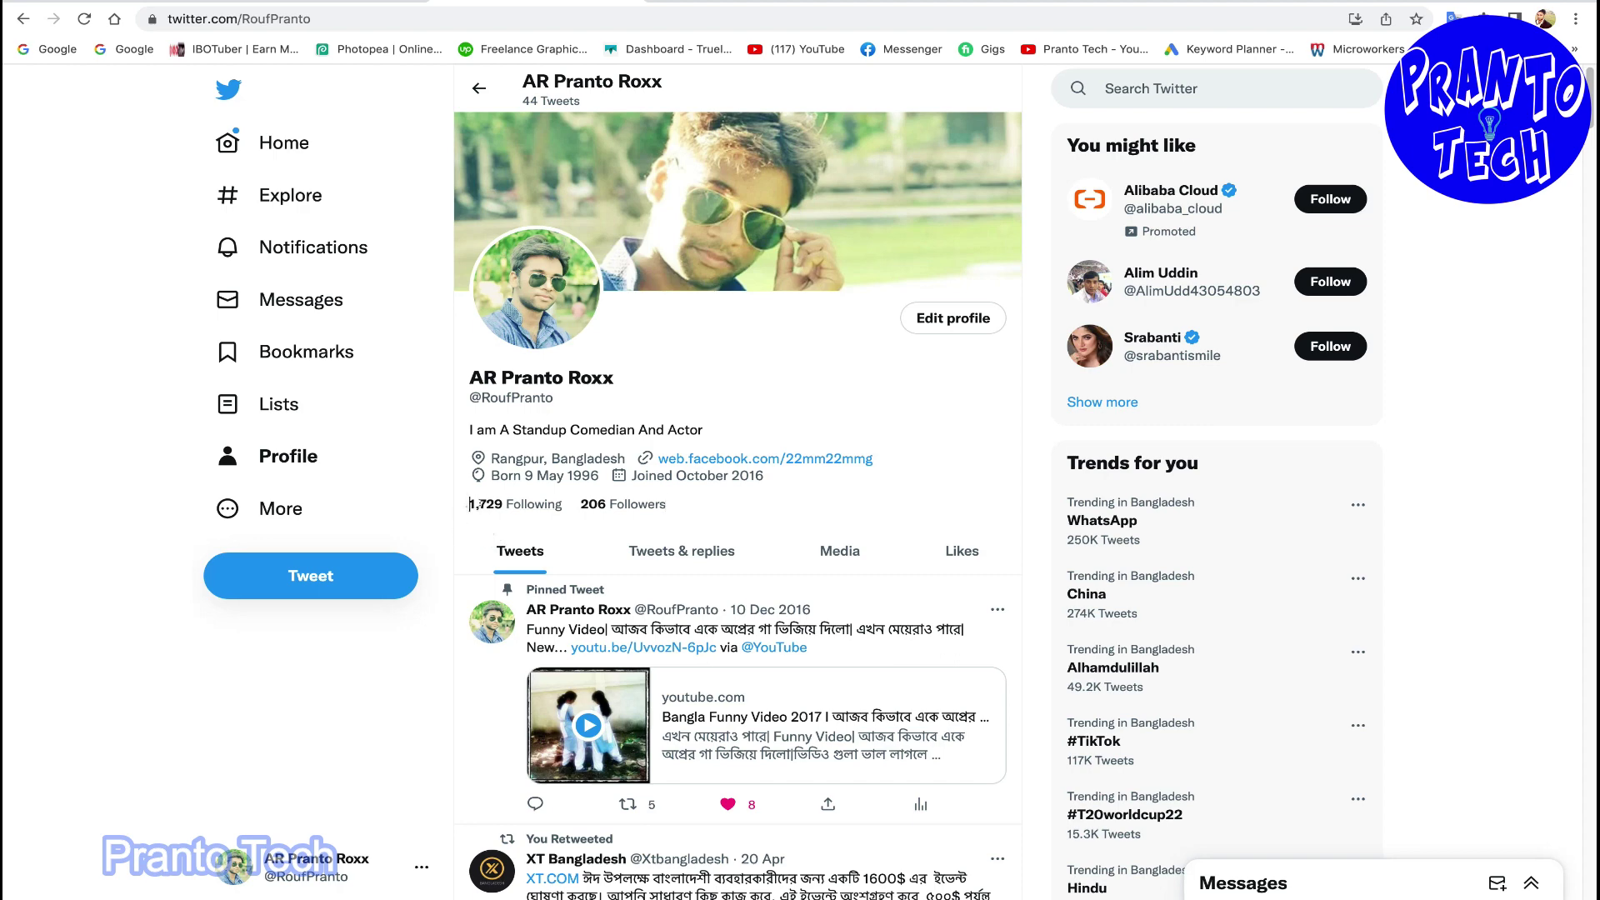
{"action": "left_click_drag", "start_coordinate": [470, 504], "coordinate": [563, 504]}
{"action": "right_click", "coordinate": [530, 504]}
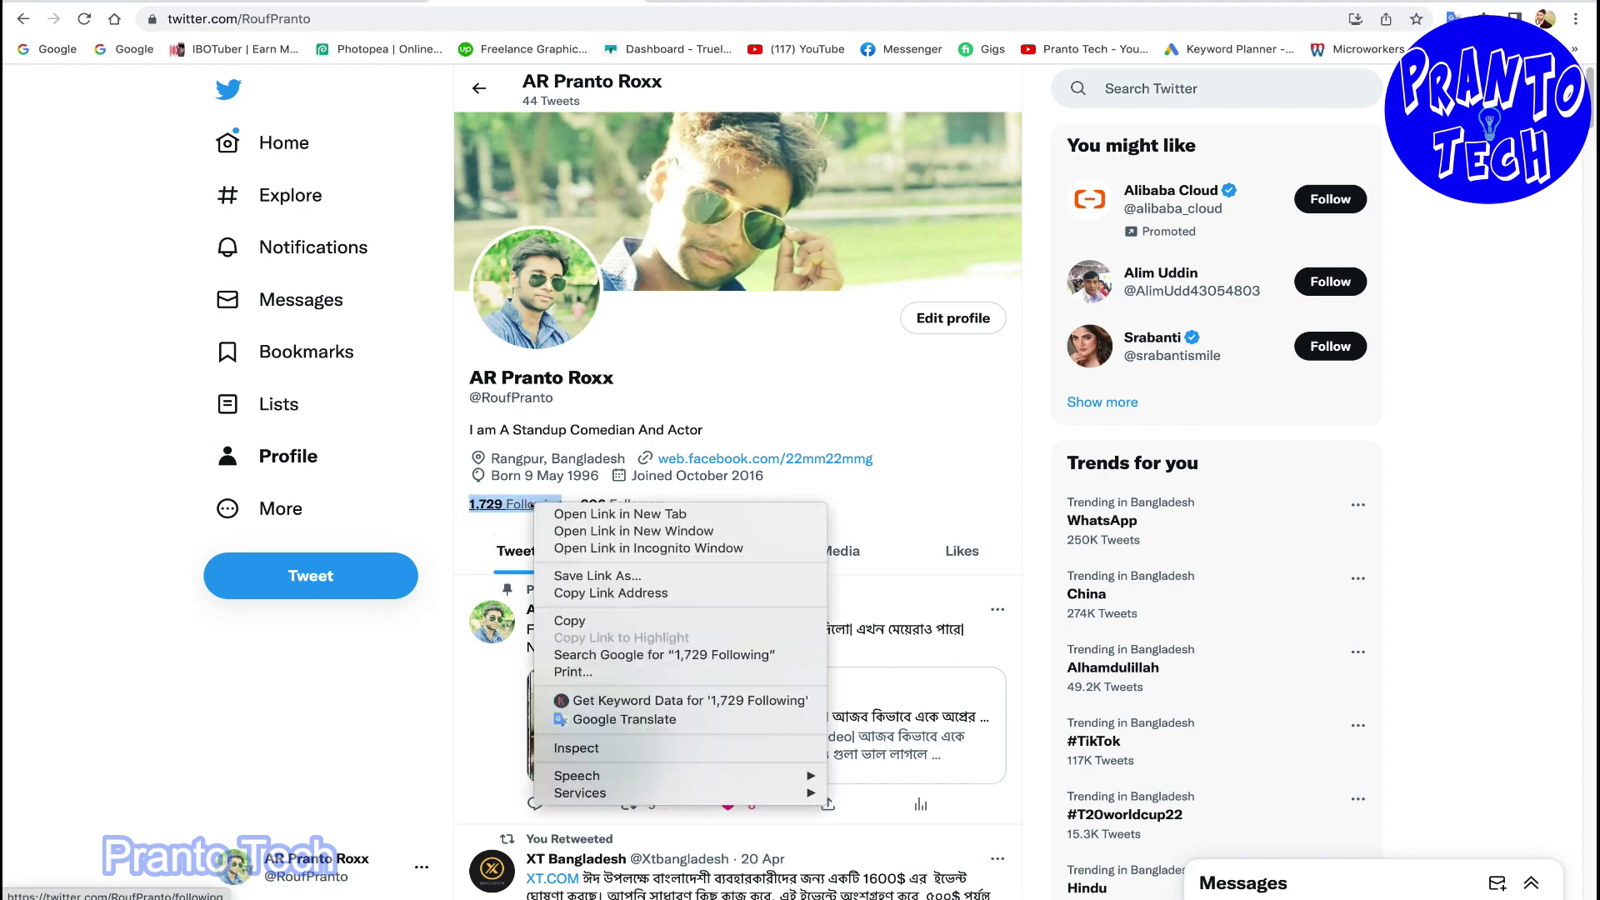
{"action": "left_click", "coordinate": [567, 622]}
Add the line "my follwing 1,729 Following in my profile" below the follower counts in the job's "Total followers after your follow" proof.
{"action": "left_click", "coordinate": [133, 2]}
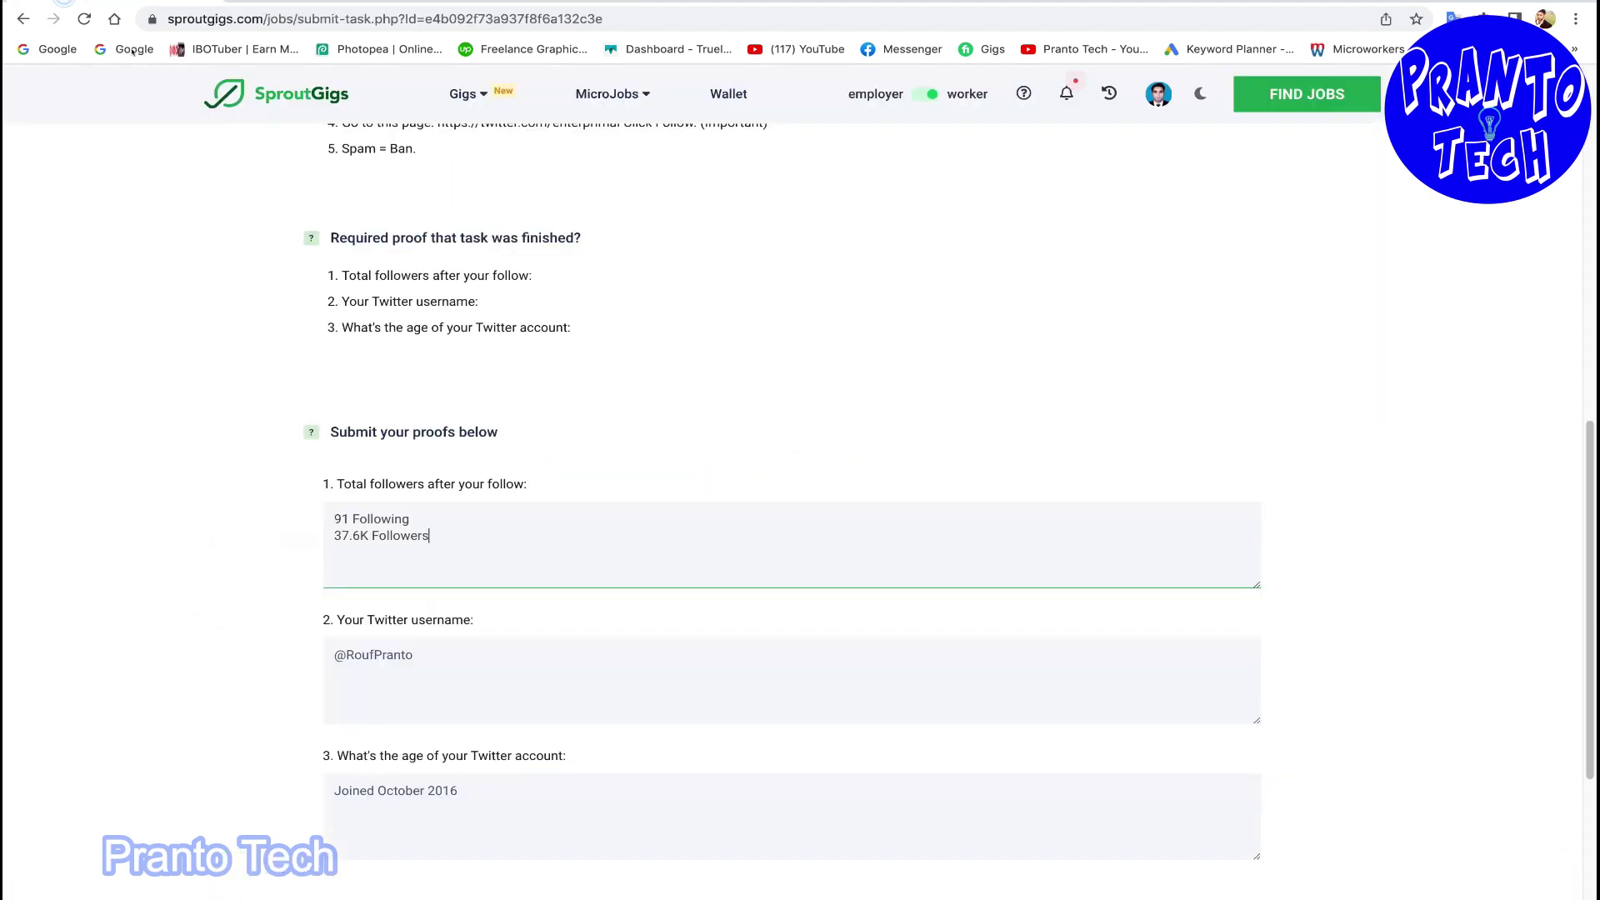
{"action": "left_click", "coordinate": [466, 534]}
{"action": "key", "text": "Return"}
{"action": "key", "text": "Return"}
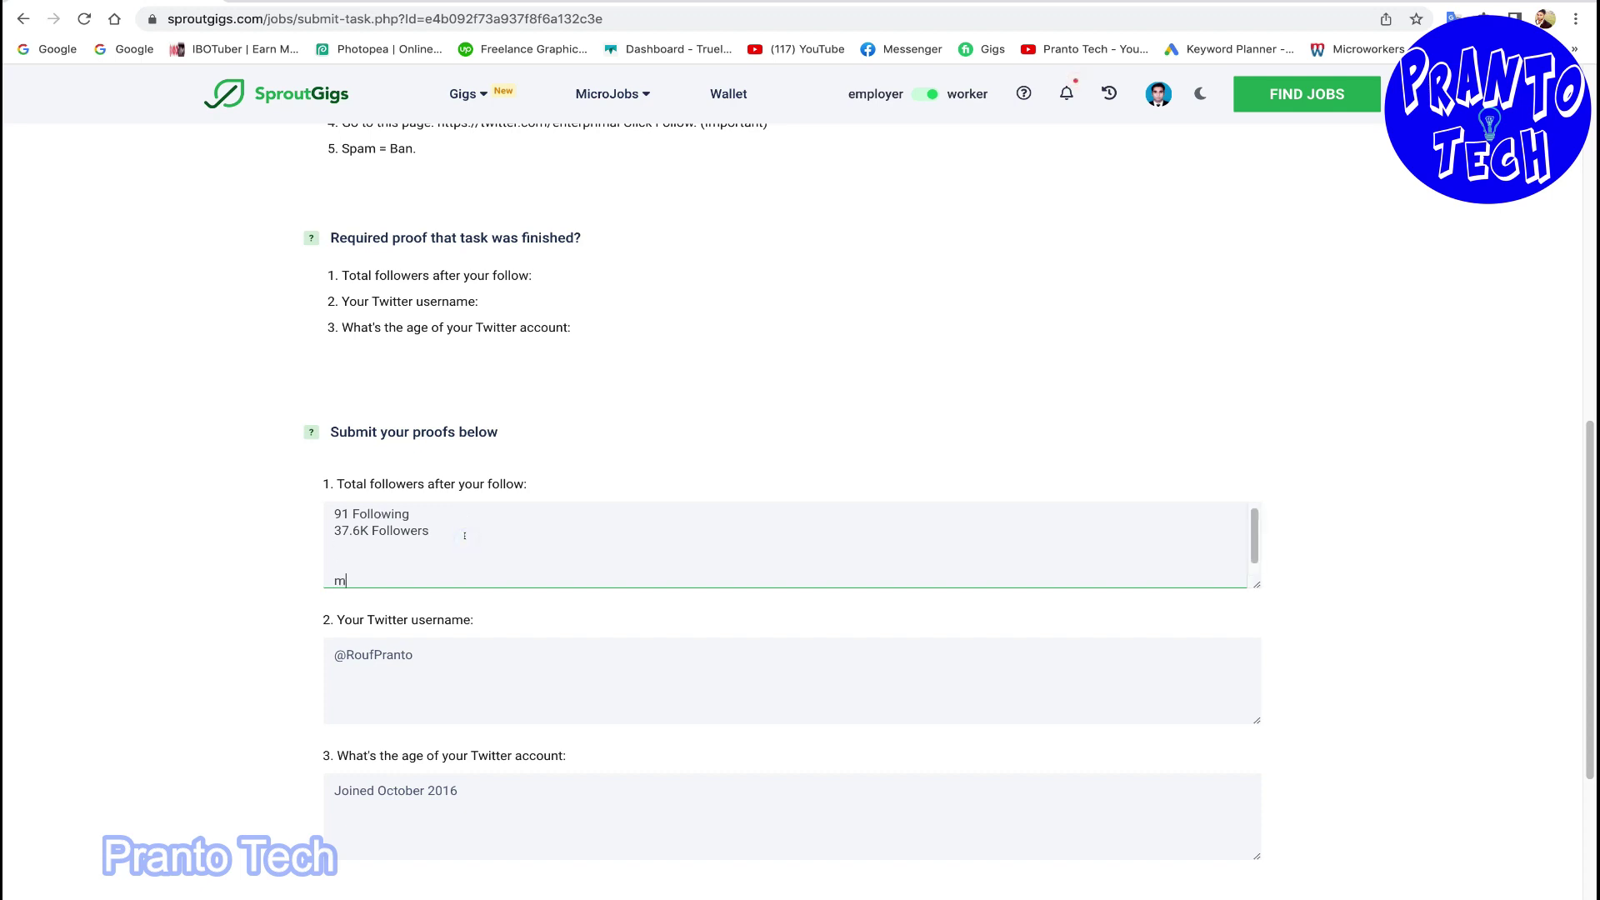
{"action": "type", "text": "my follwing"}
{"action": "key", "text": "ctrl+v"}
{"action": "type", "text": "in my profil"}
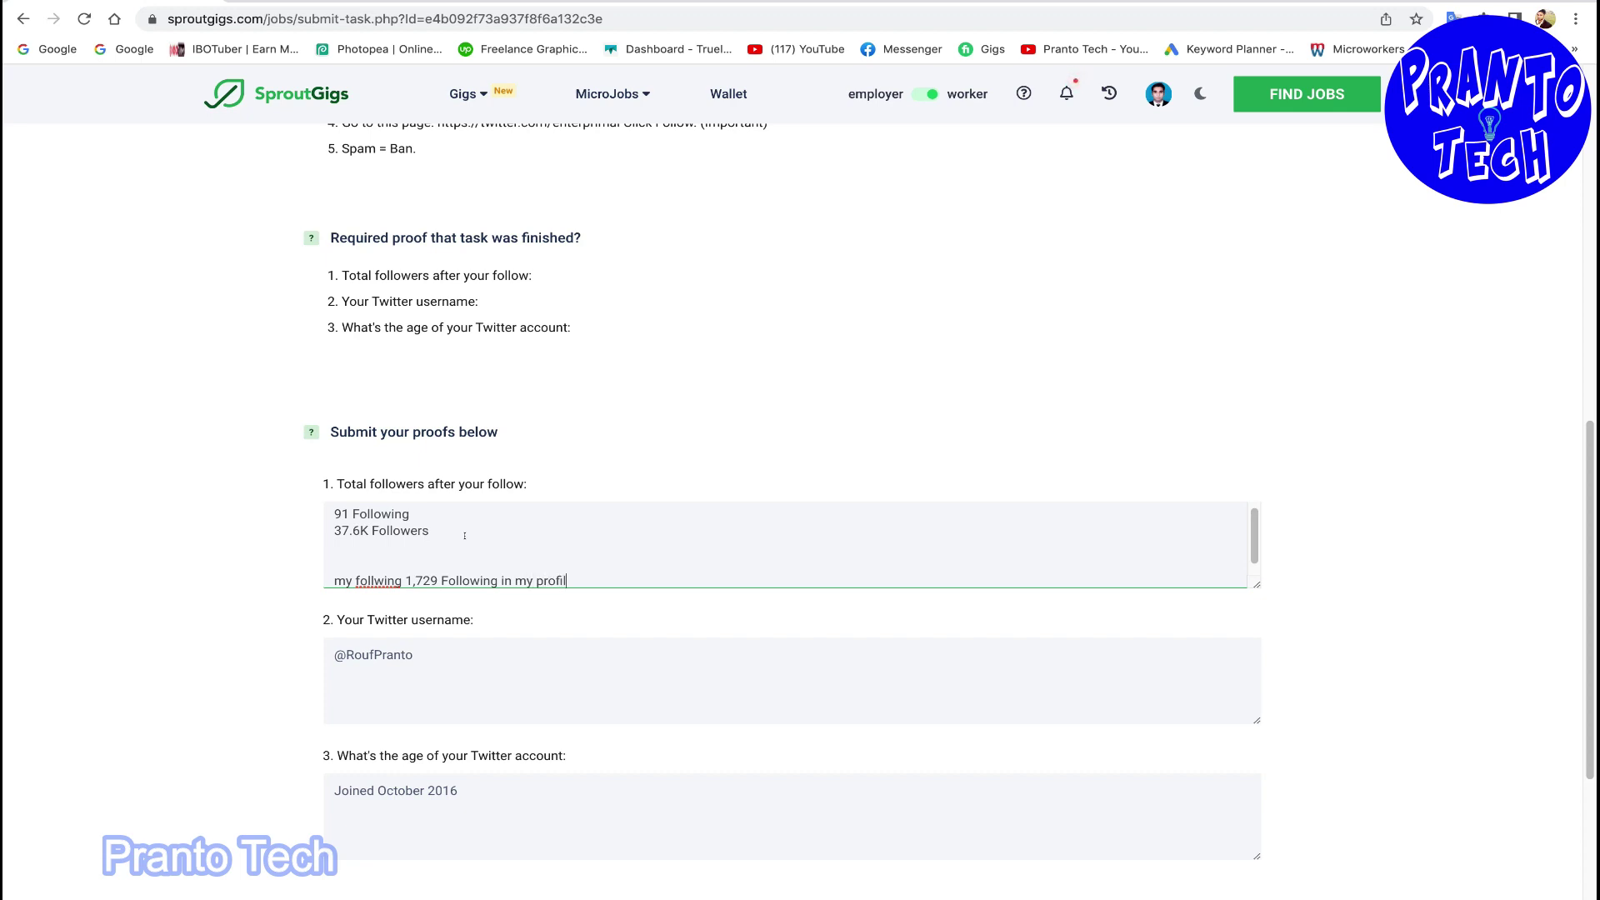
Submit the proofs for the Twitter follow job and return to the worker page.
{"action": "scroll", "coordinate": [1094, 805], "scroll_direction": "down", "scroll_amount": 4}
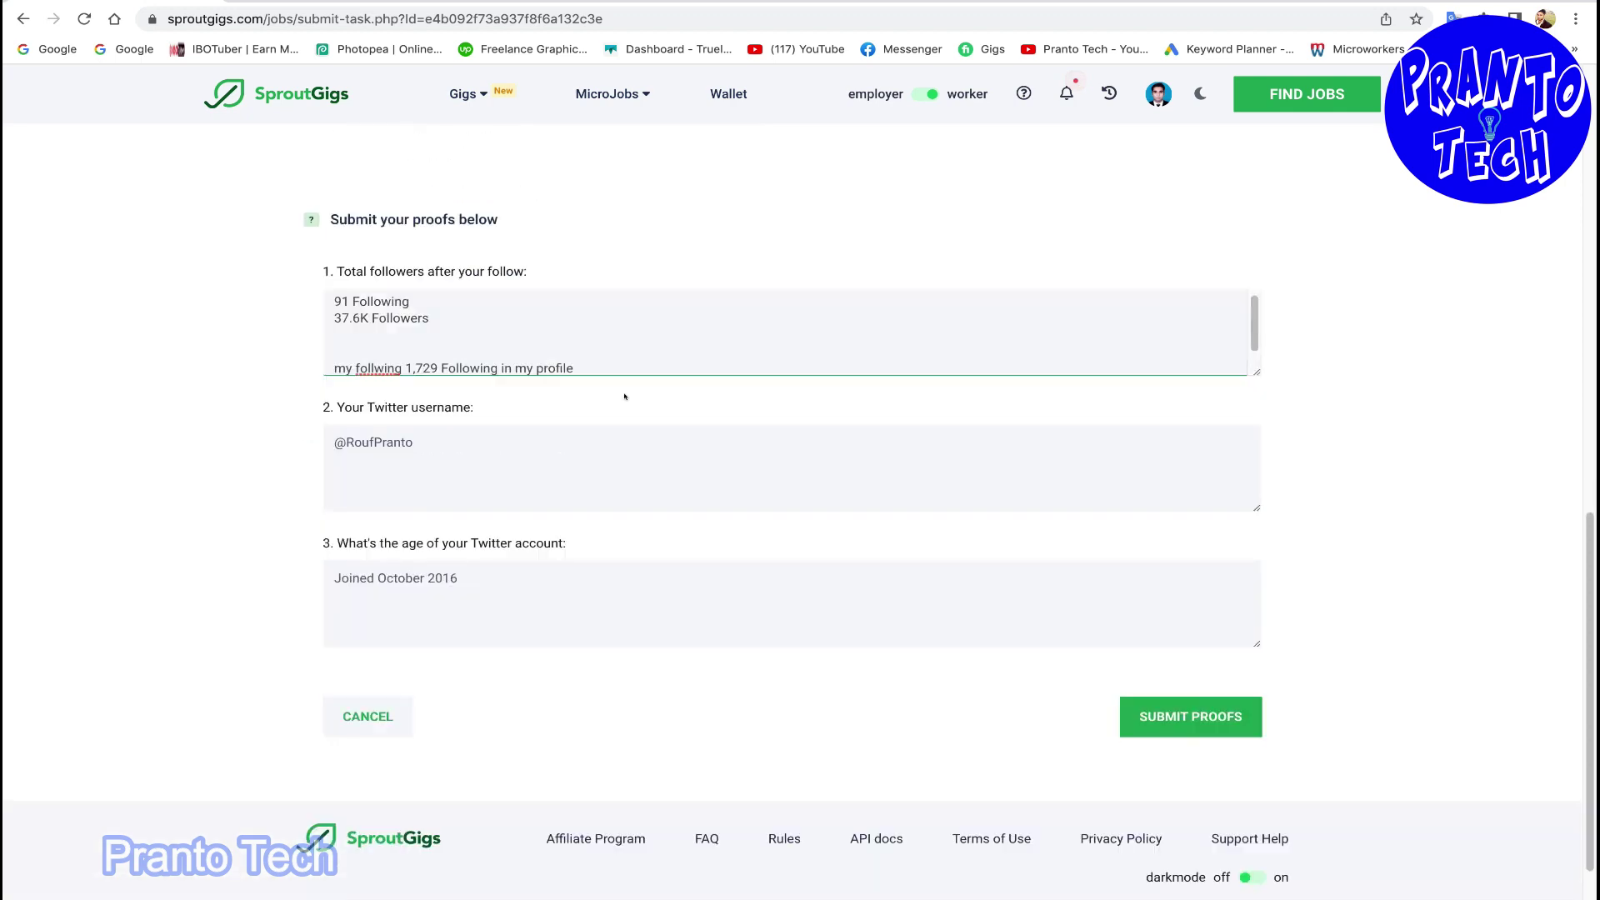
{"action": "left_click", "coordinate": [1177, 655]}
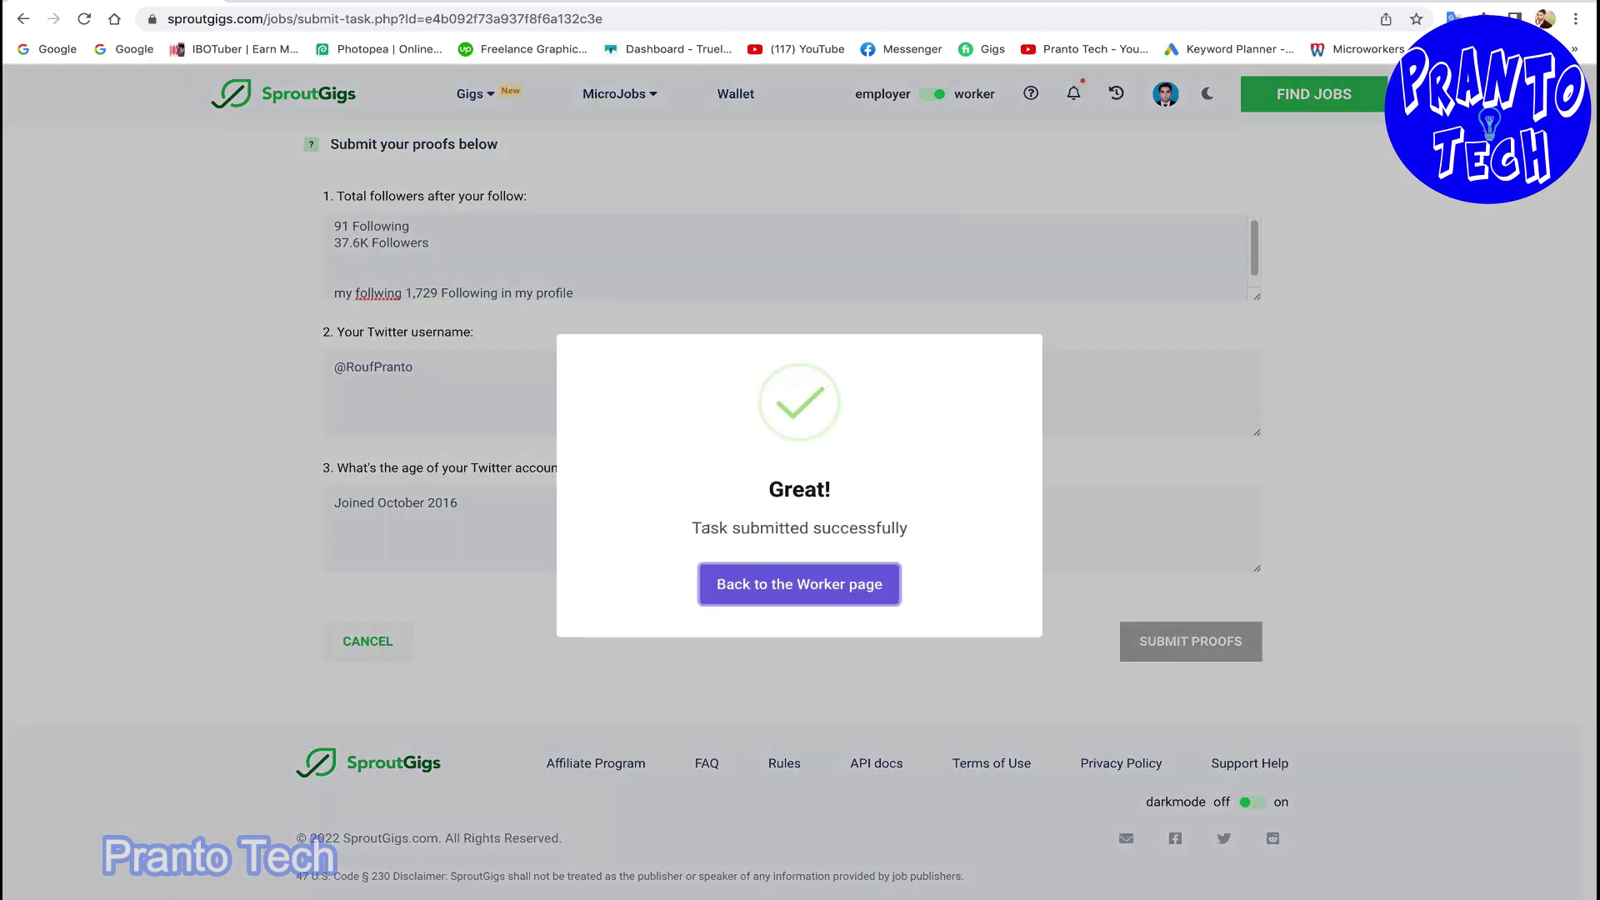
{"action": "left_click_drag", "start_coordinate": [699, 530], "coordinate": [923, 528]}
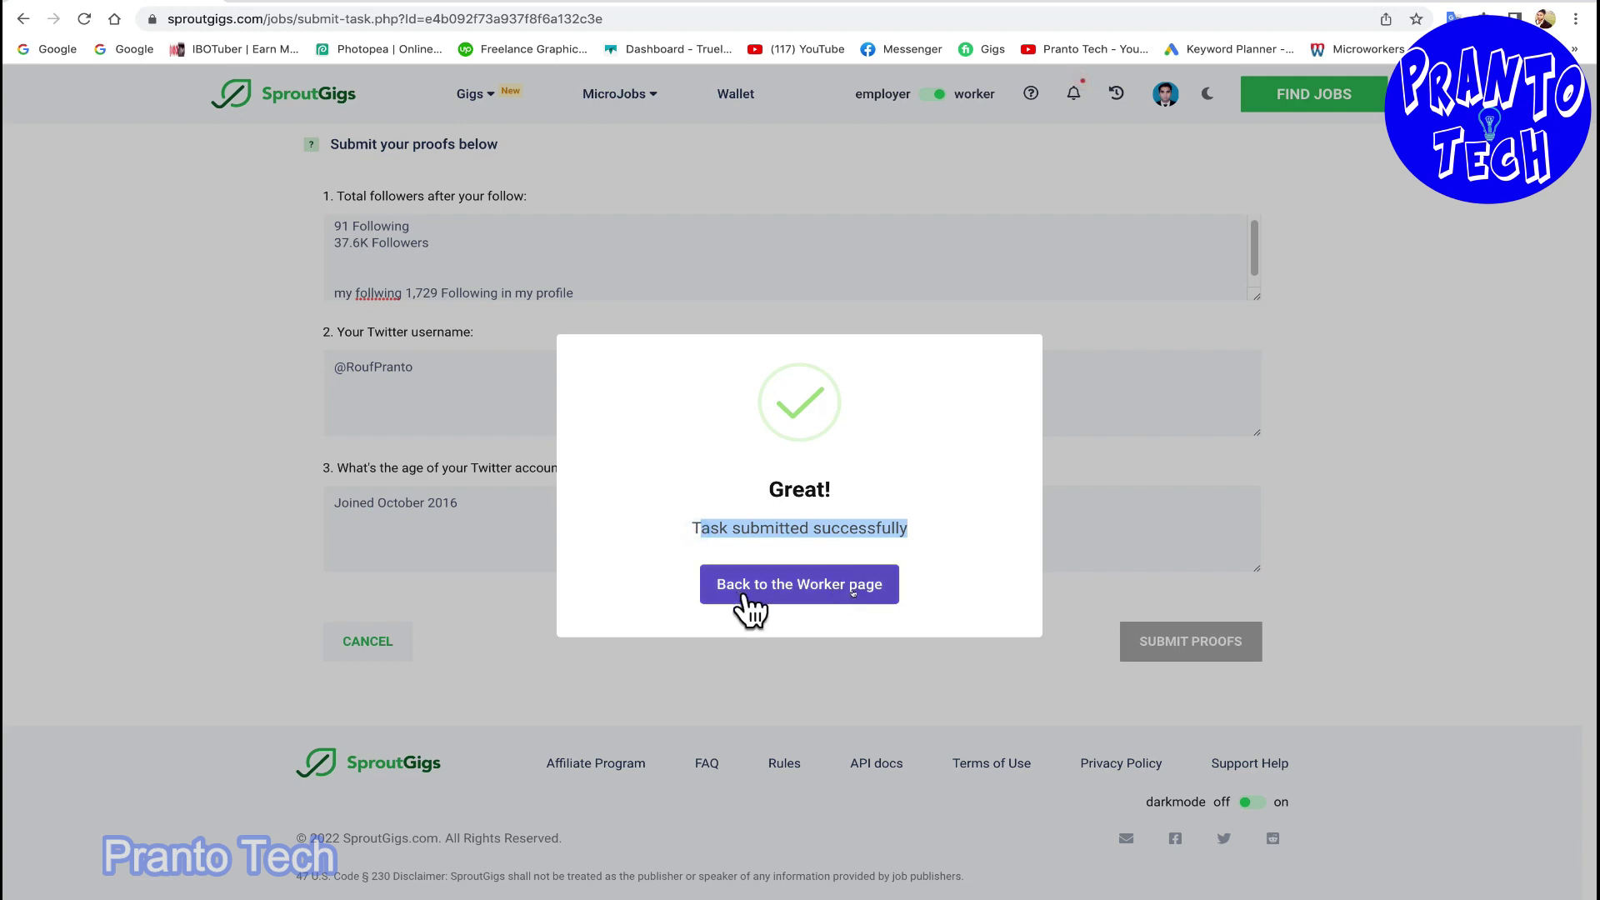
{"action": "left_click", "coordinate": [828, 598]}
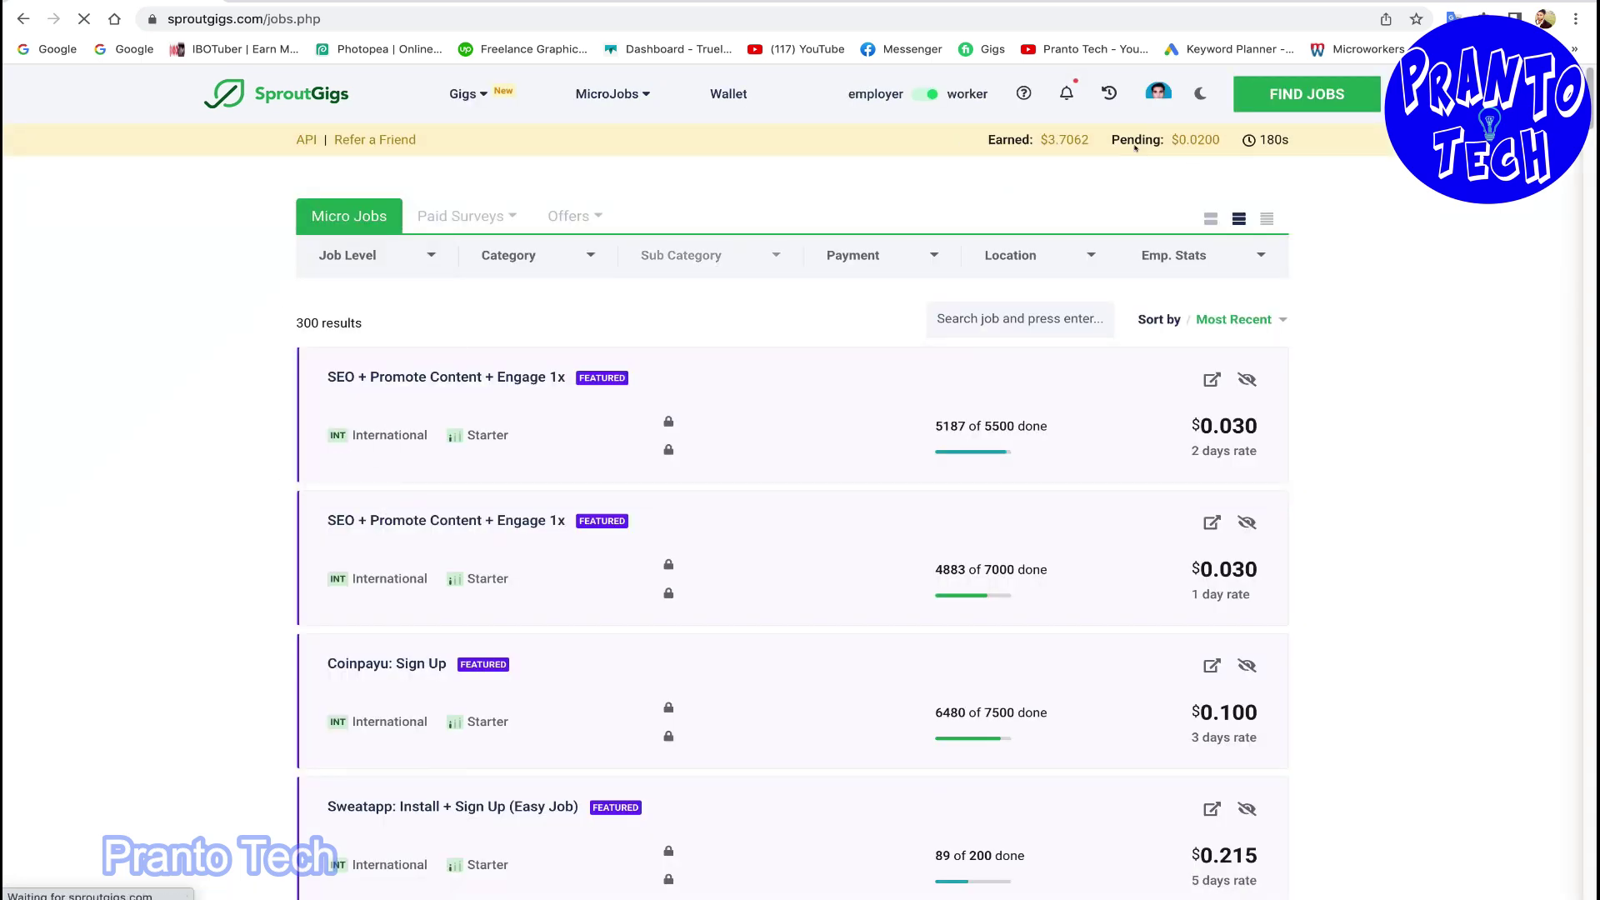
Check the pending earnings and look through the list of available micro jobs.
{"action": "left_click_drag", "start_coordinate": [1113, 140], "coordinate": [1345, 157]}
{"action": "left_click", "coordinate": [1221, 160]}
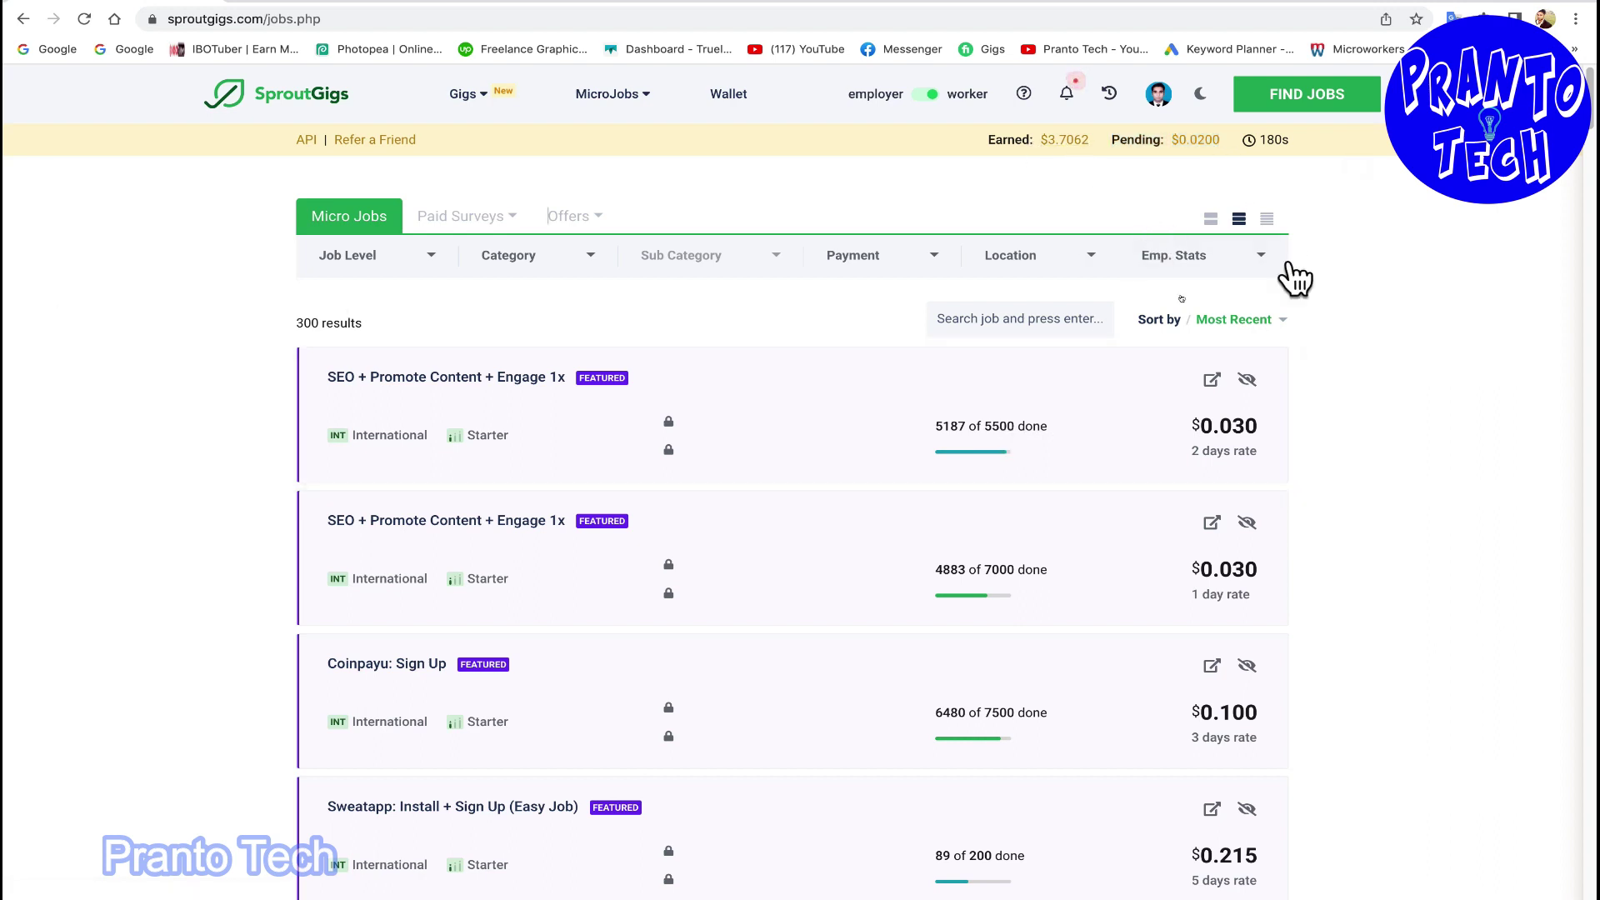
{"action": "scroll", "coordinate": [1388, 581], "scroll_direction": "down", "scroll_amount": 3}
{"action": "scroll", "coordinate": [1384, 571], "scroll_direction": "up", "scroll_amount": 3}
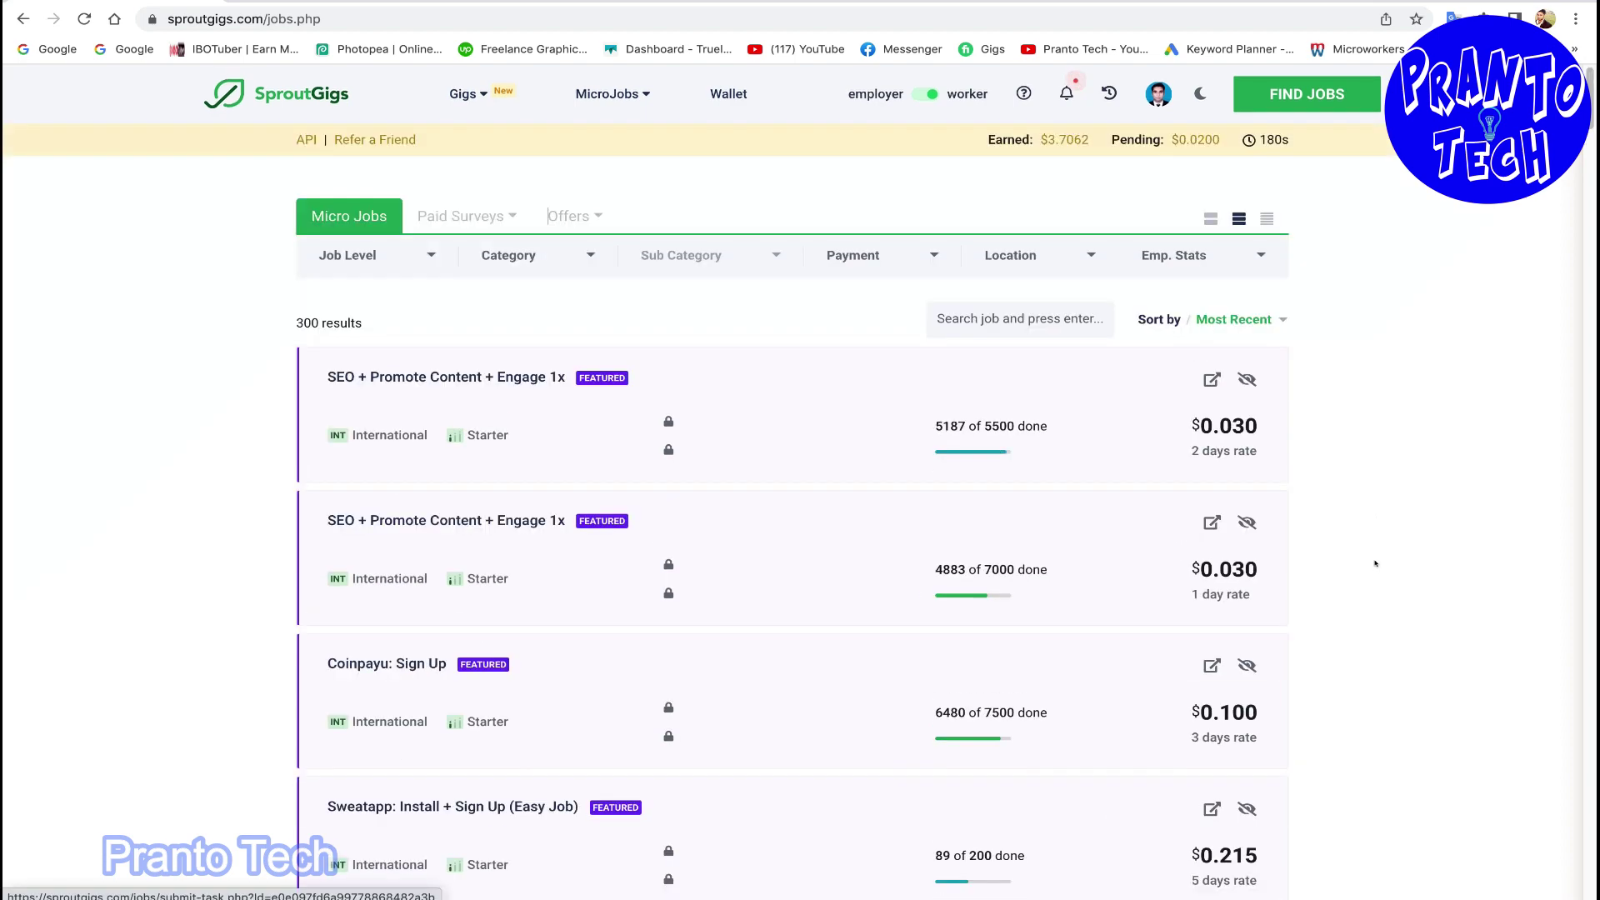
{"action": "scroll", "coordinate": [1376, 558], "scroll_direction": "down", "scroll_amount": 9}
{"action": "scroll", "coordinate": [1384, 559], "scroll_direction": "down", "scroll_amount": 3}
{"action": "scroll", "coordinate": [1405, 571], "scroll_direction": "up", "scroll_amount": 15}
Filter the jobs by the Twitter Micro-Influencer category and open the "Twitter: Update Profile + Follow" job.
{"action": "left_click", "coordinate": [574, 255]}
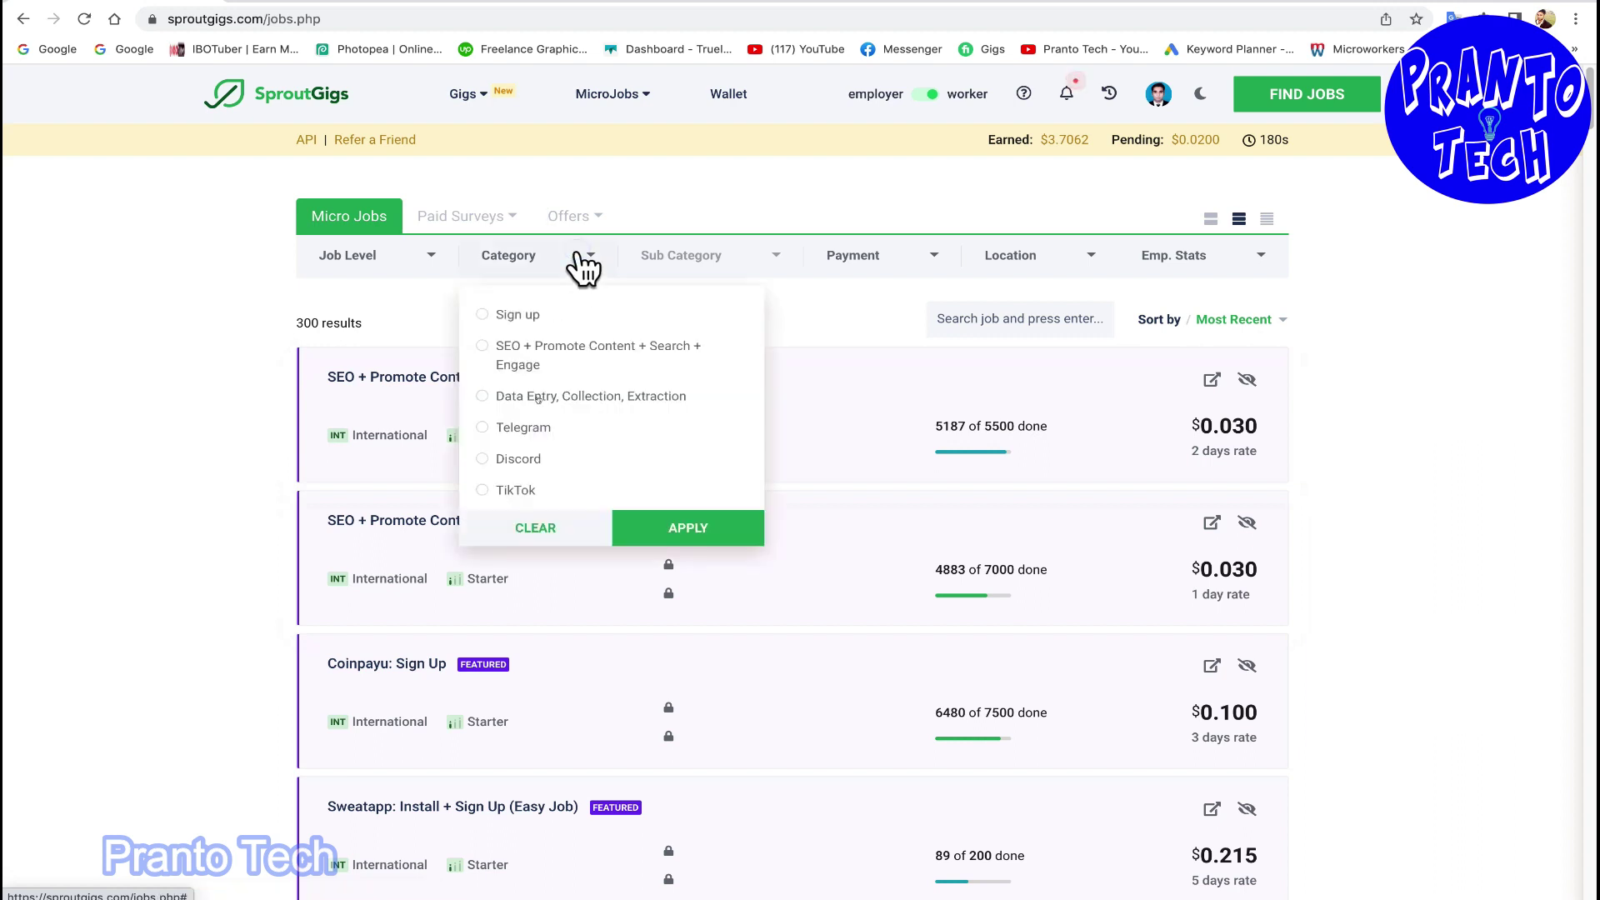
{"action": "scroll", "coordinate": [543, 421], "scroll_direction": "down", "scroll_amount": 4}
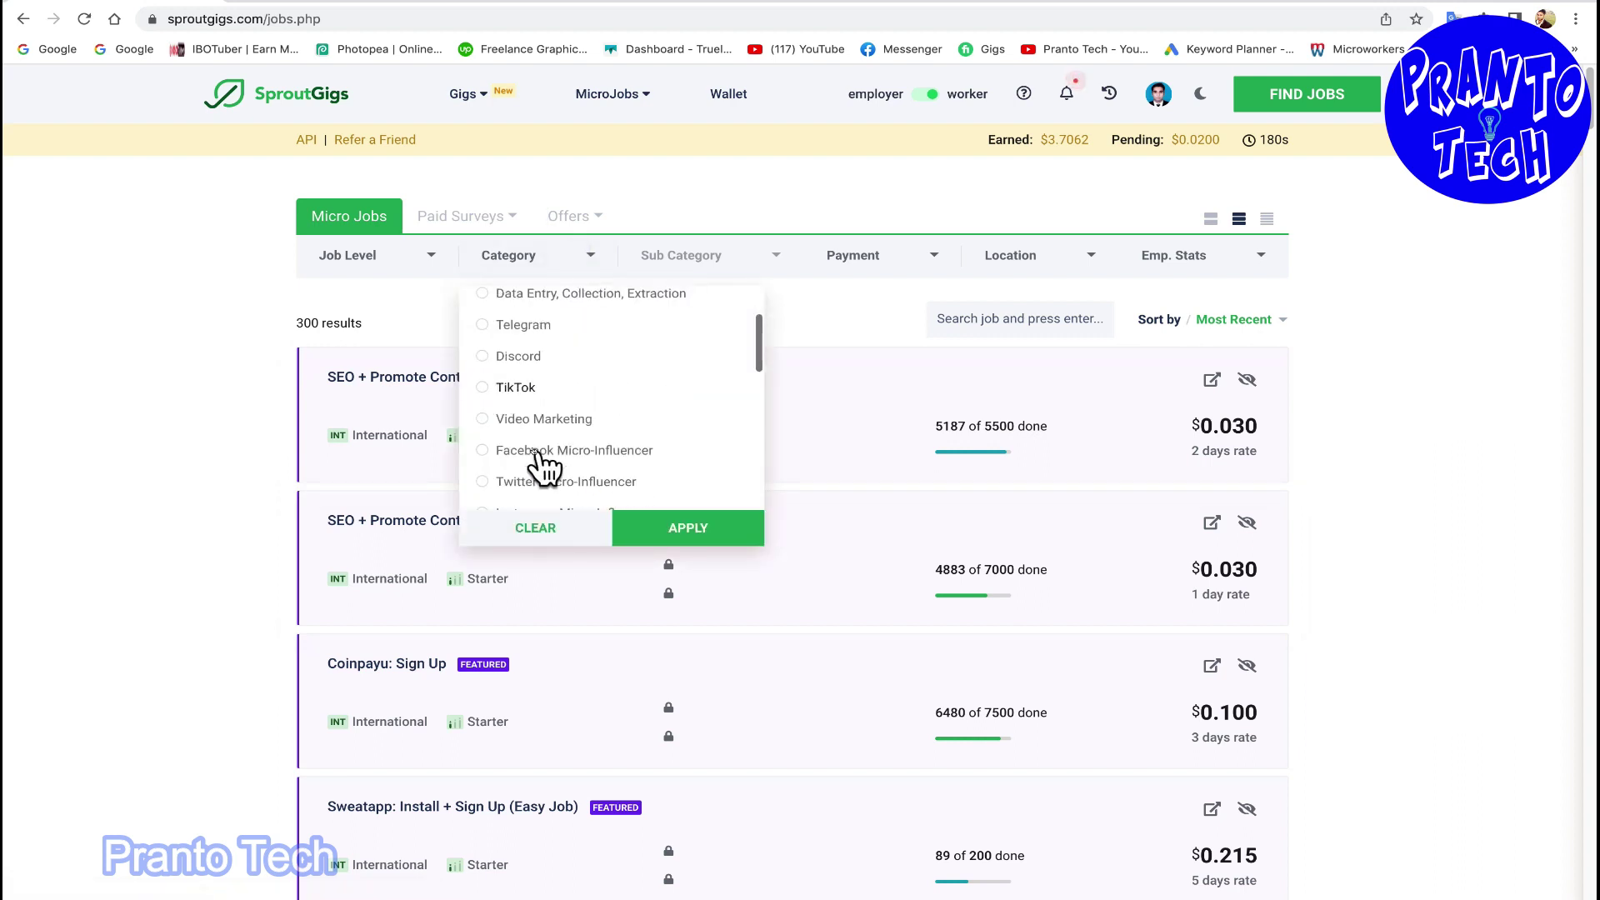
{"action": "left_click", "coordinate": [500, 421]}
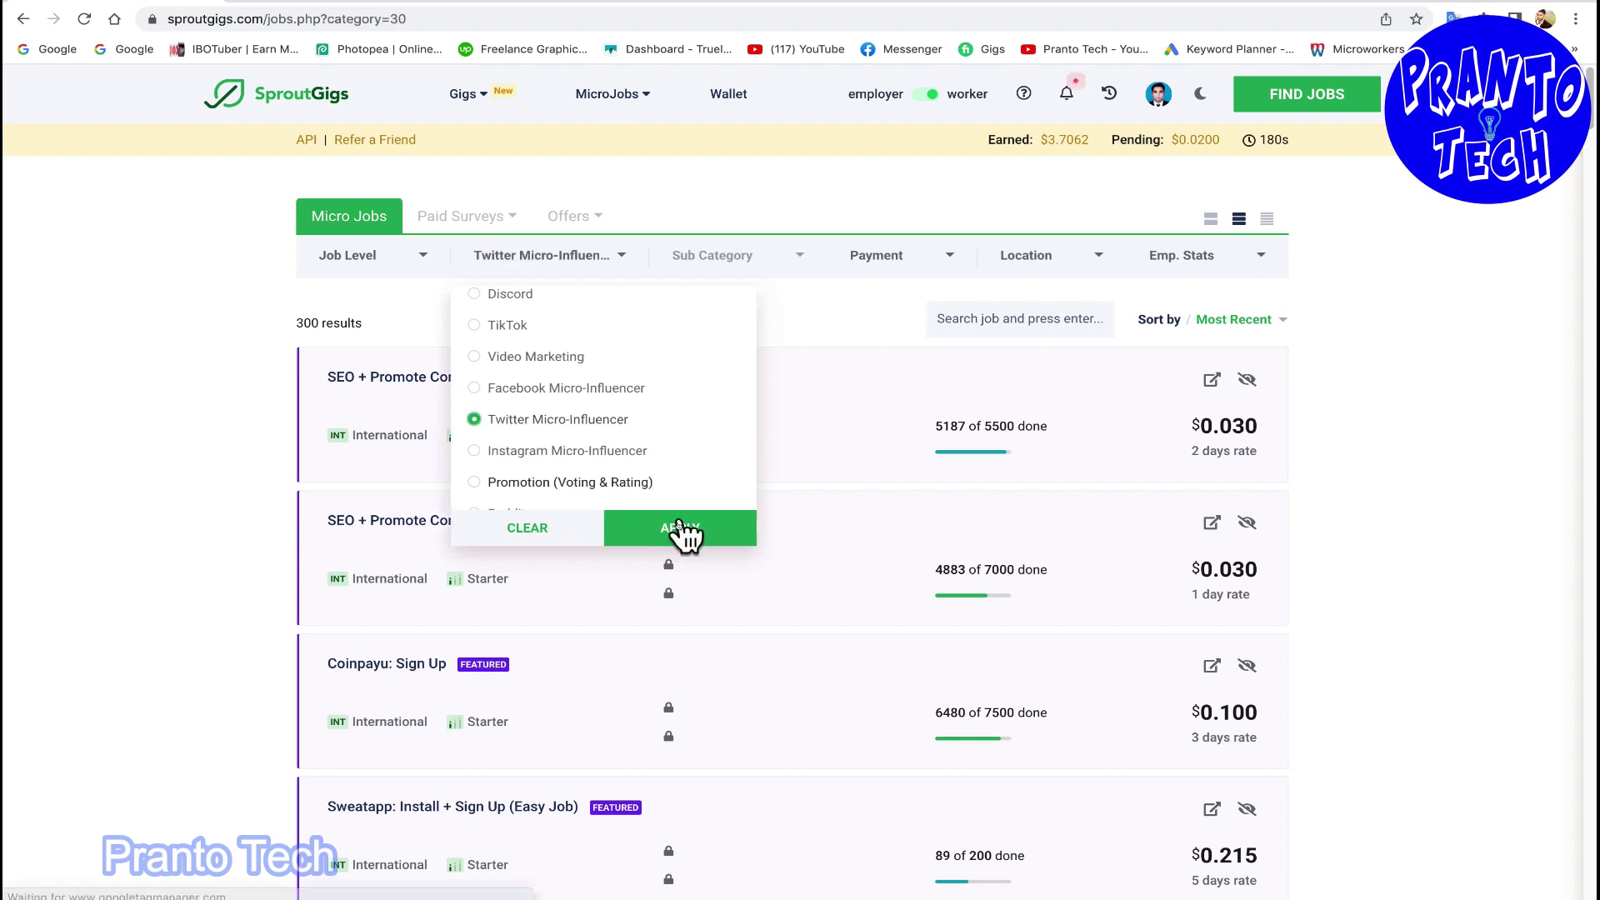
{"action": "left_click", "coordinate": [682, 530]}
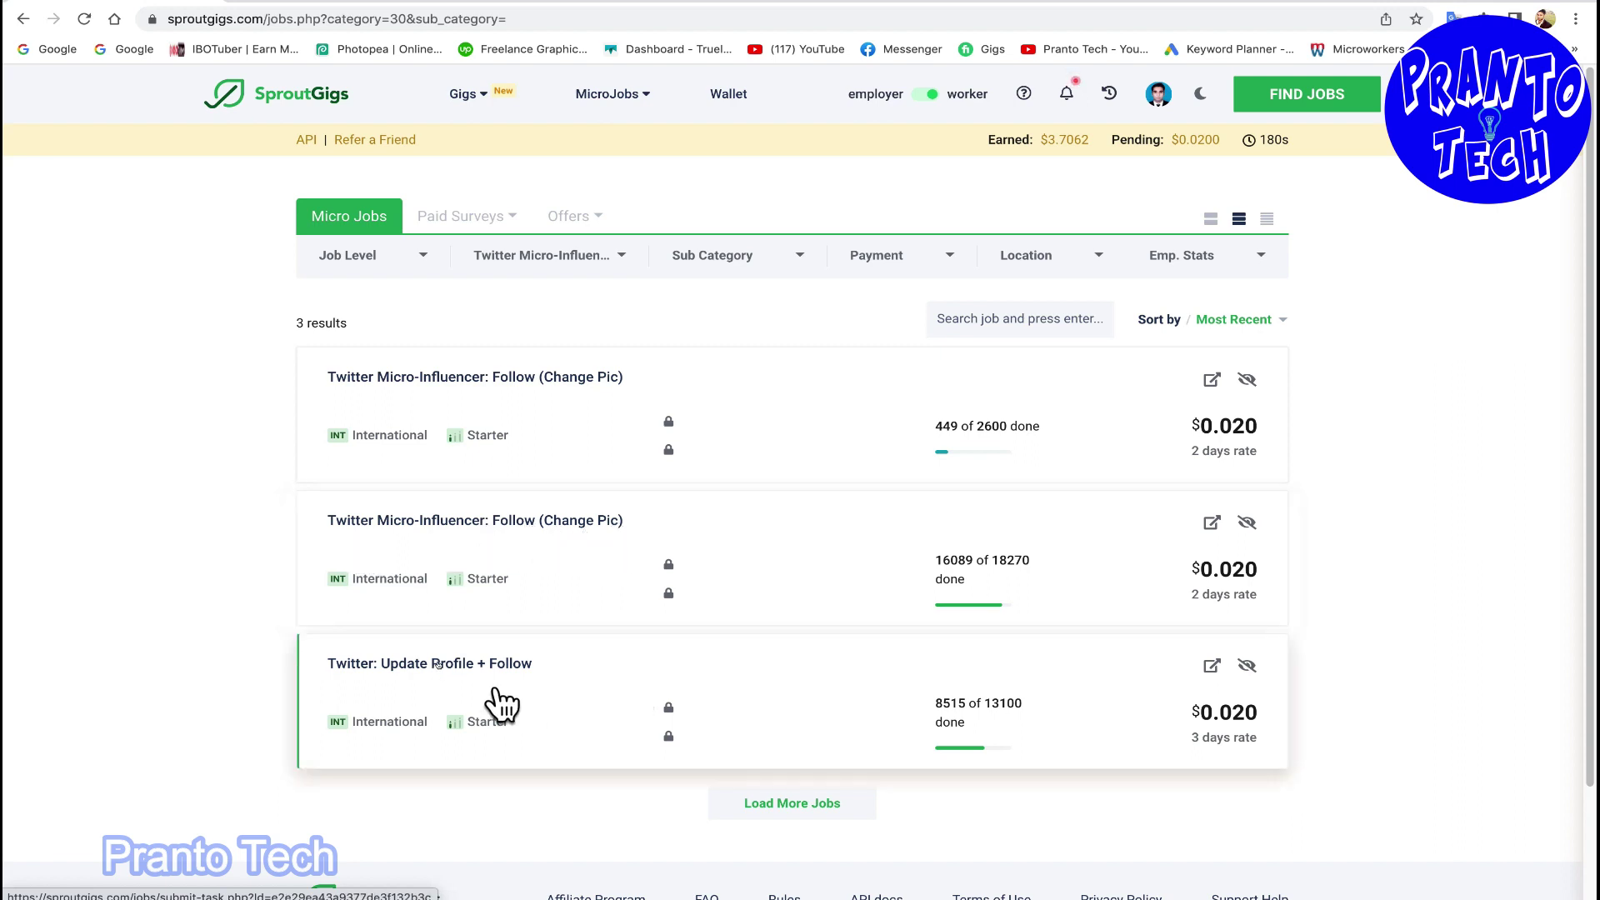
{"action": "left_click", "coordinate": [440, 665]}
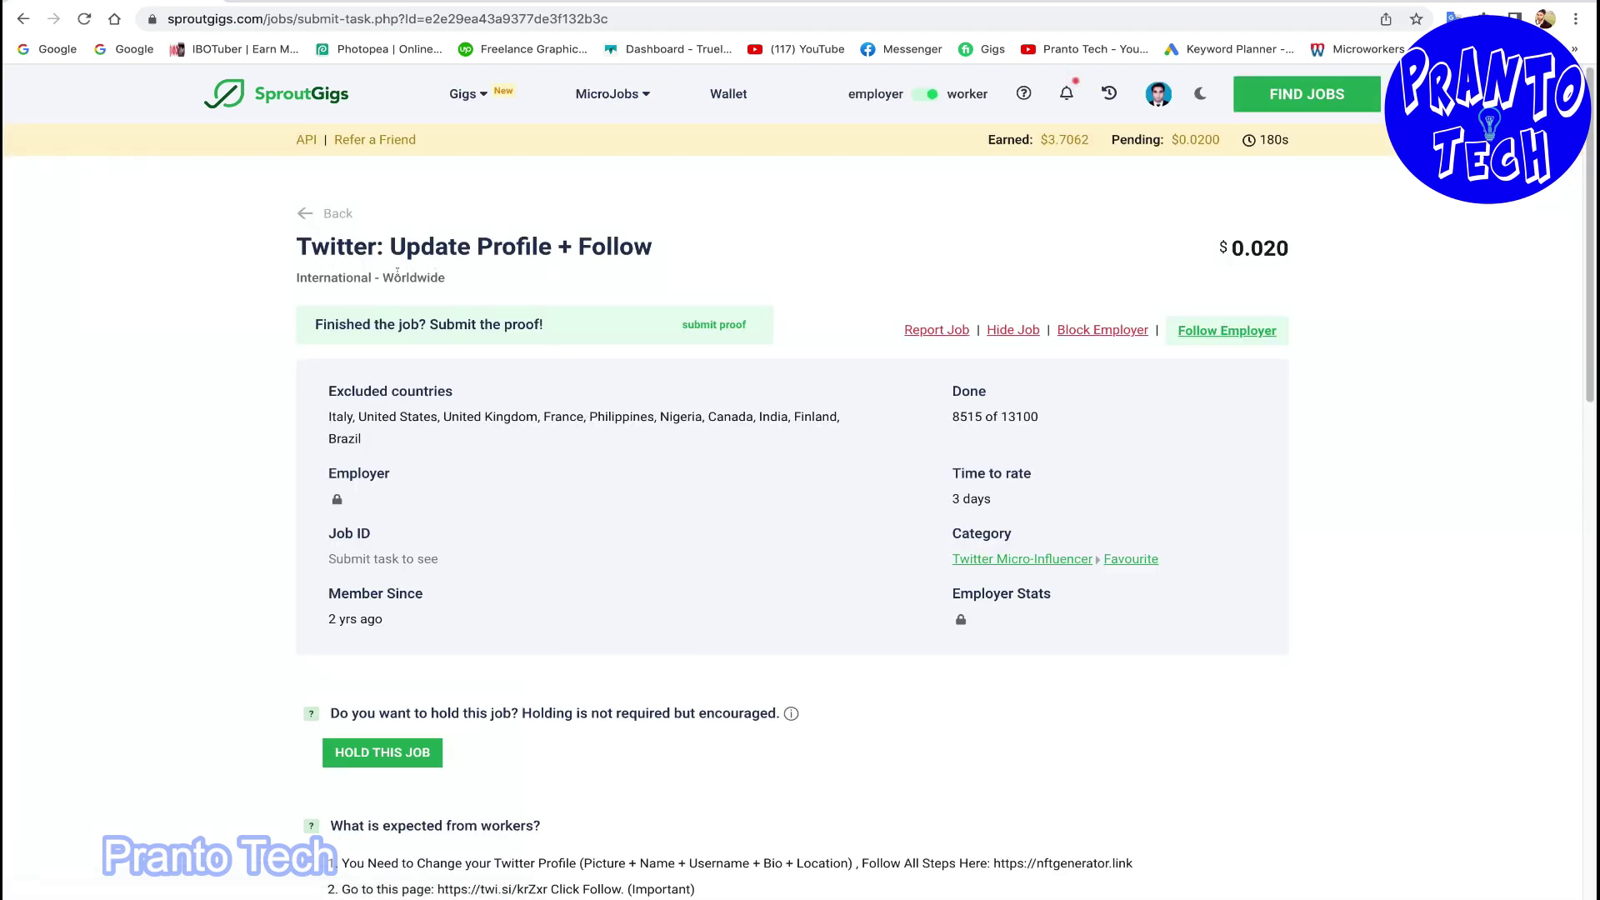
Read the job's details and the instructions on what is expected from workers, including the profile change, follow and comment rules.
{"action": "scroll", "coordinate": [498, 534], "scroll_direction": "down", "scroll_amount": 2}
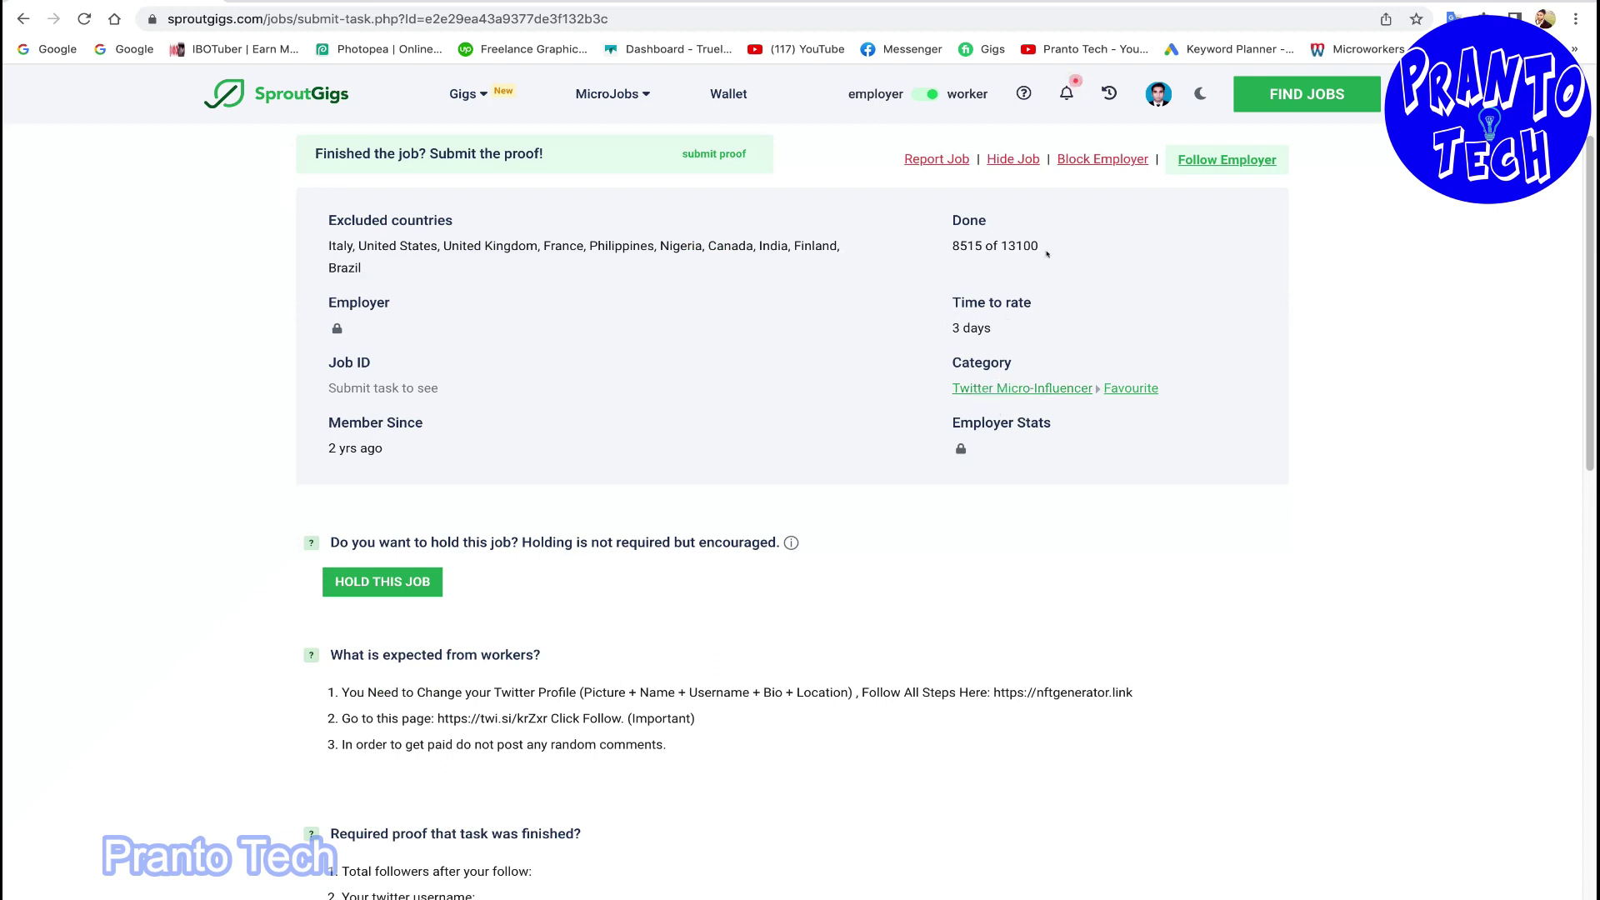
{"action": "scroll", "coordinate": [609, 505], "scroll_direction": "down", "scroll_amount": 3}
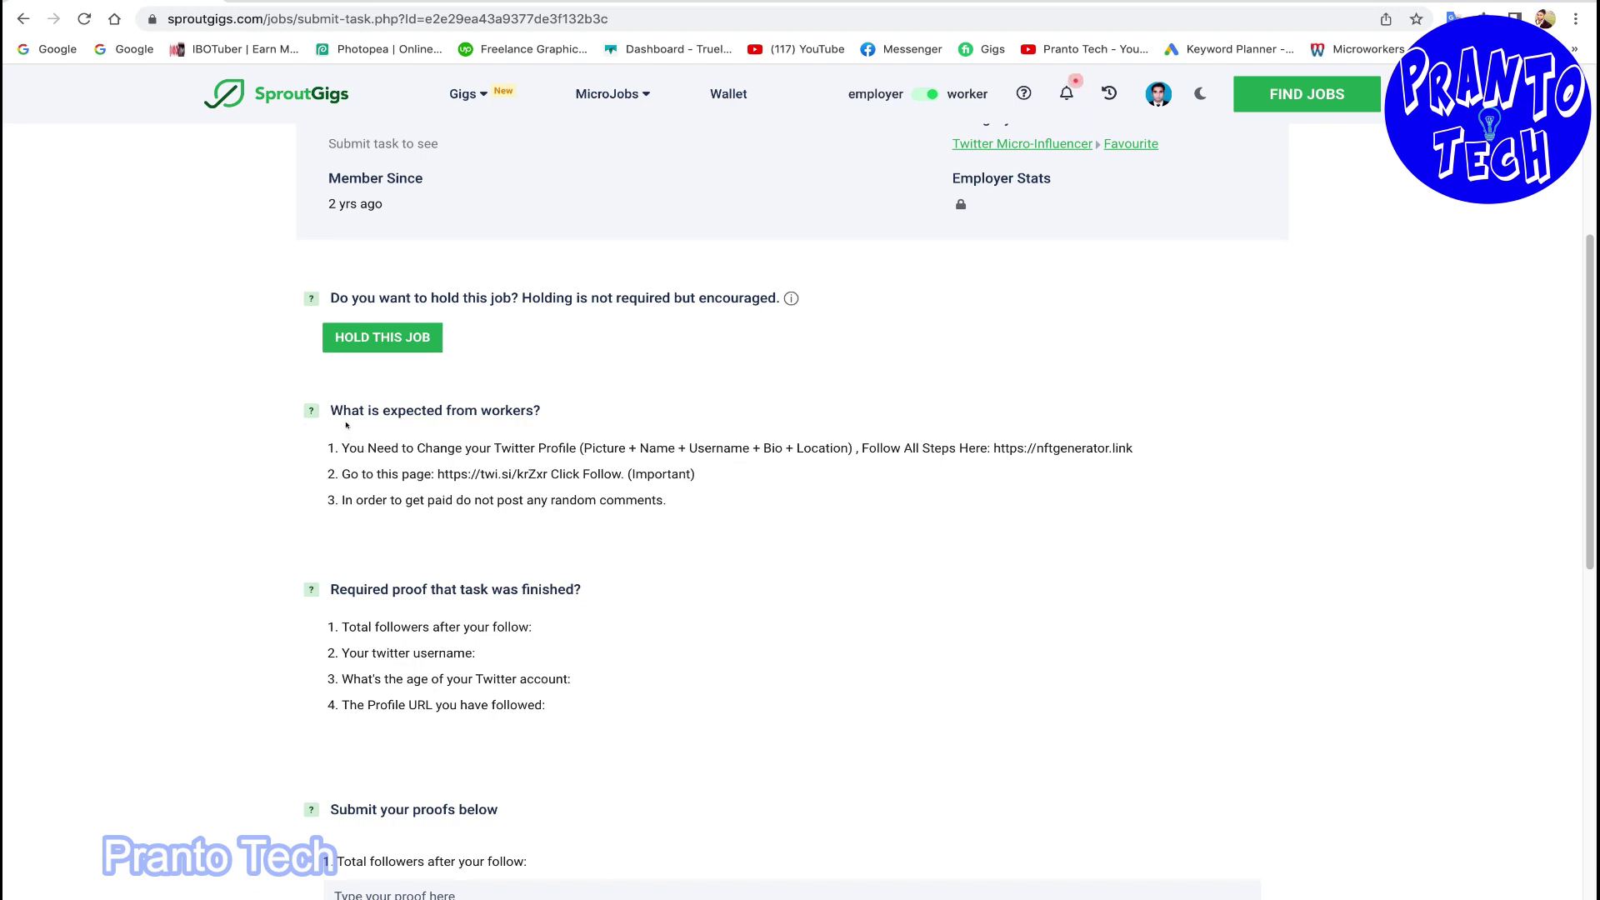
{"action": "left_click_drag", "start_coordinate": [343, 447], "coordinate": [570, 449]}
{"action": "left_click", "coordinate": [647, 458]}
{"action": "left_click", "coordinate": [825, 449]}
{"action": "left_click_drag", "start_coordinate": [883, 448], "coordinate": [1133, 449]}
{"action": "left_click_drag", "start_coordinate": [351, 473], "coordinate": [695, 477]}
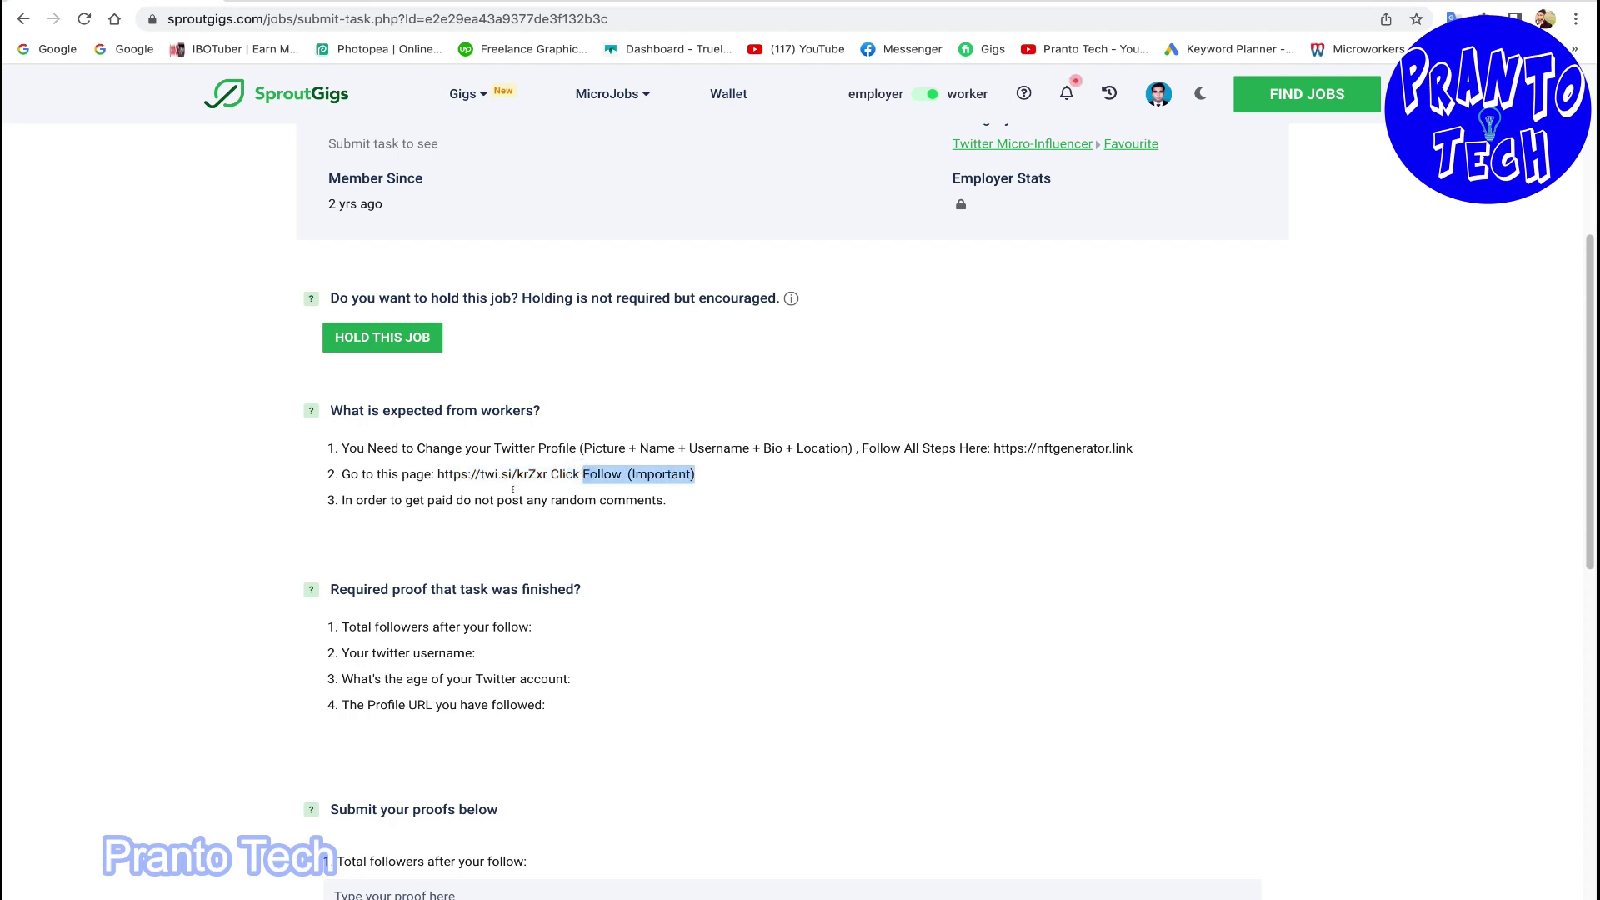
{"action": "left_click", "coordinate": [347, 508]}
{"action": "left_click_drag", "start_coordinate": [421, 500], "coordinate": [667, 501]}
{"action": "scroll", "coordinate": [412, 486], "scroll_direction": "down", "scroll_amount": 3}
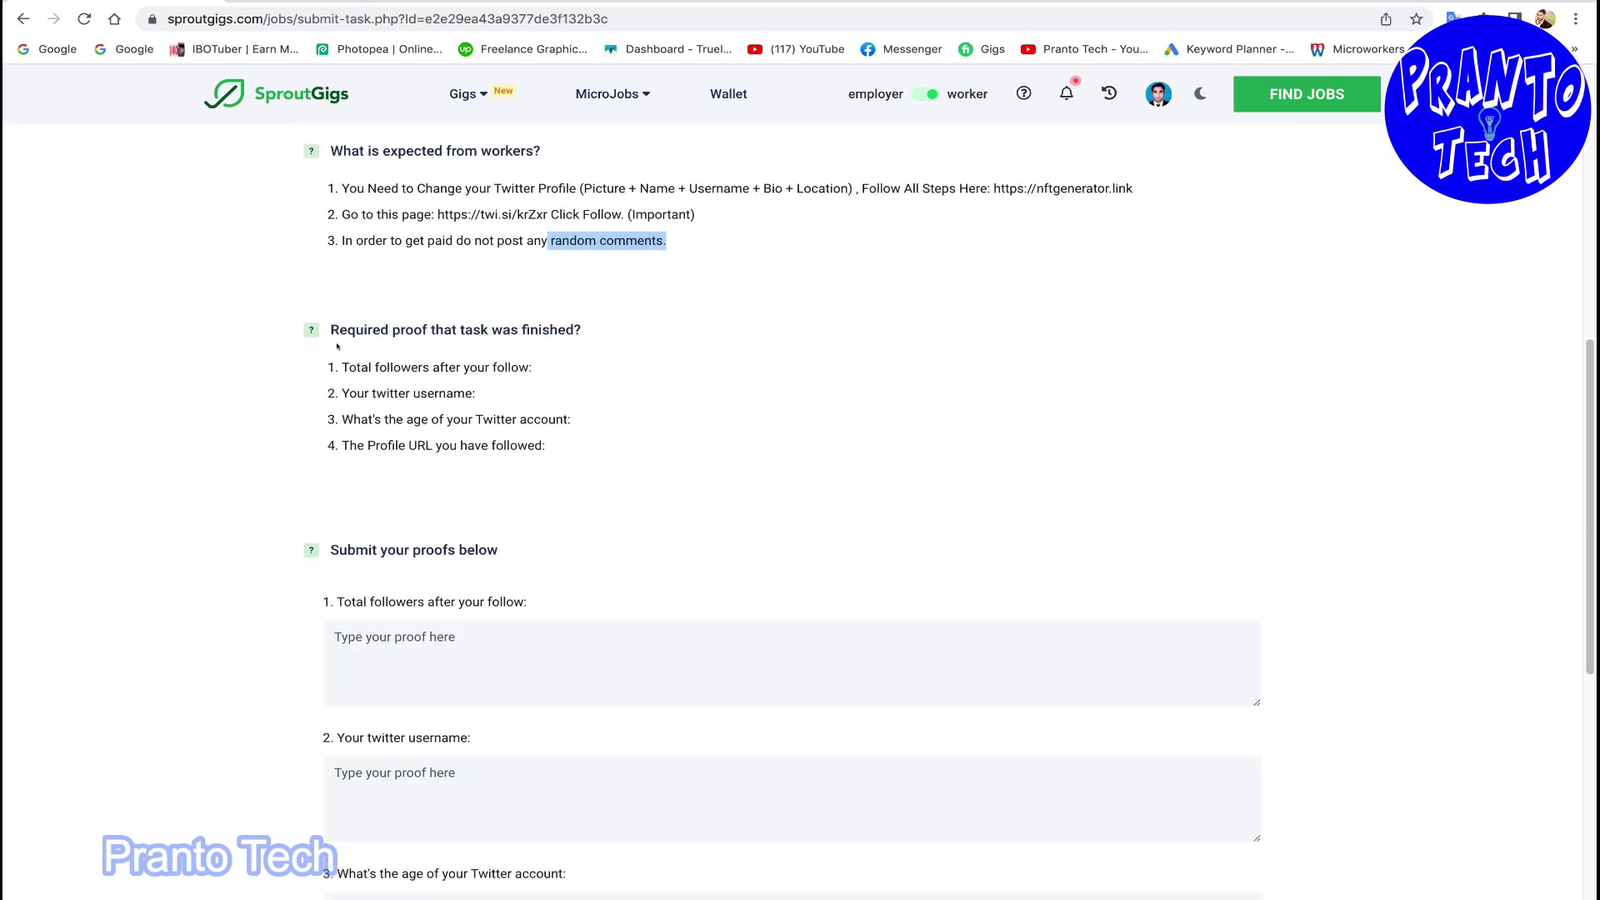
Examine the job's required proofs and the proof submission fields, including the followed profile URL.
{"action": "left_click_drag", "start_coordinate": [449, 330], "coordinate": [582, 330]}
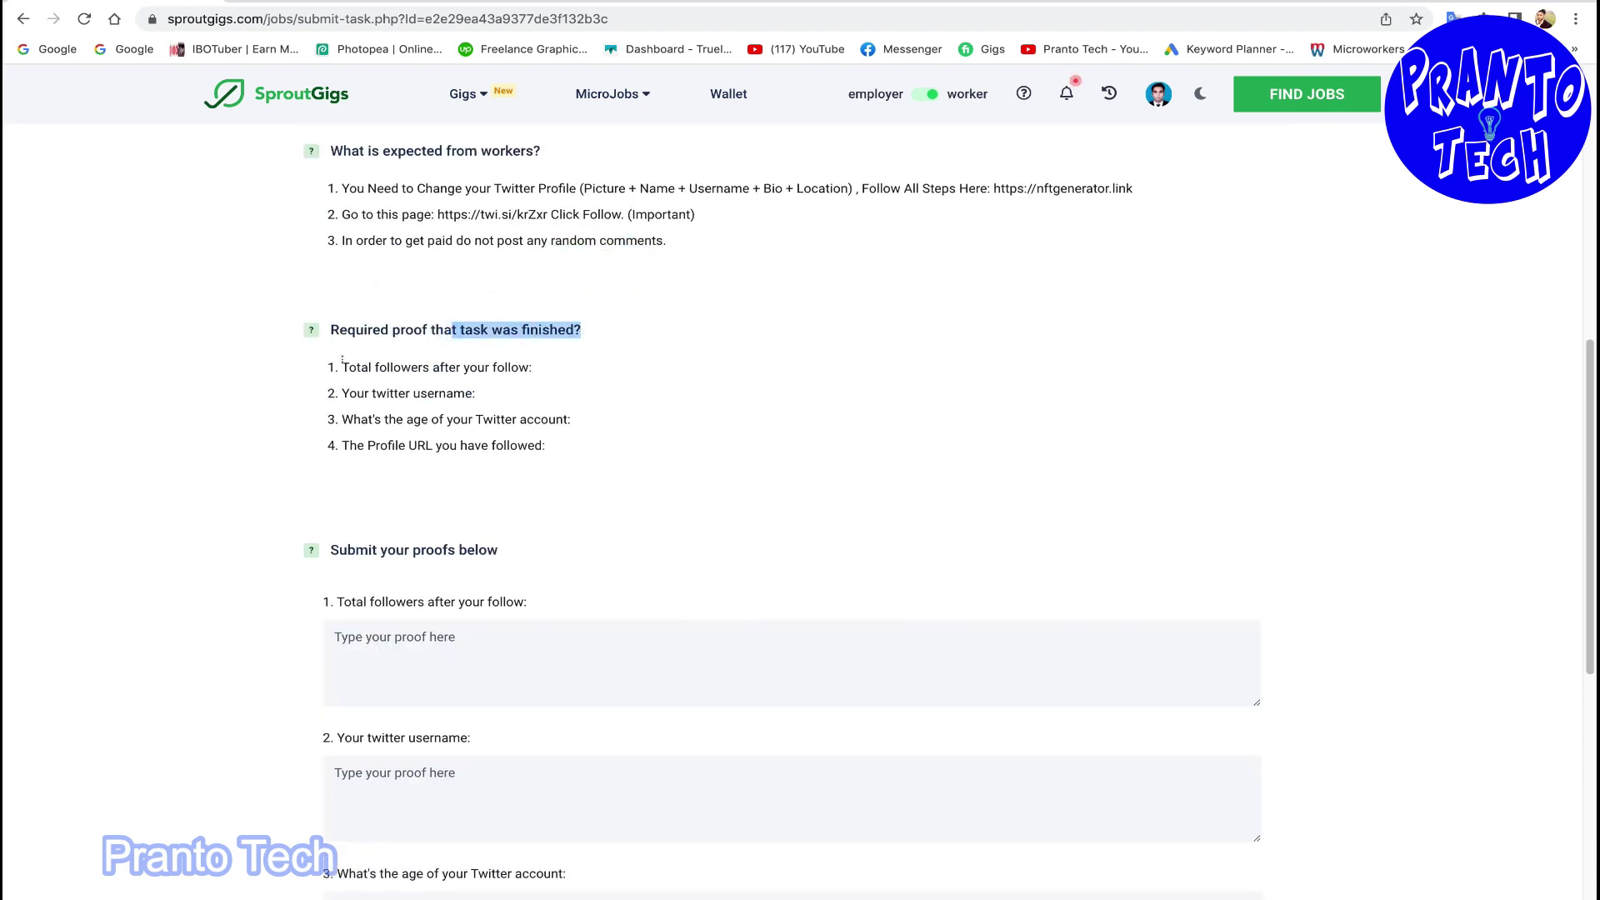
{"action": "left_click_drag", "start_coordinate": [344, 368], "coordinate": [538, 375]}
{"action": "left_click", "coordinate": [538, 375]}
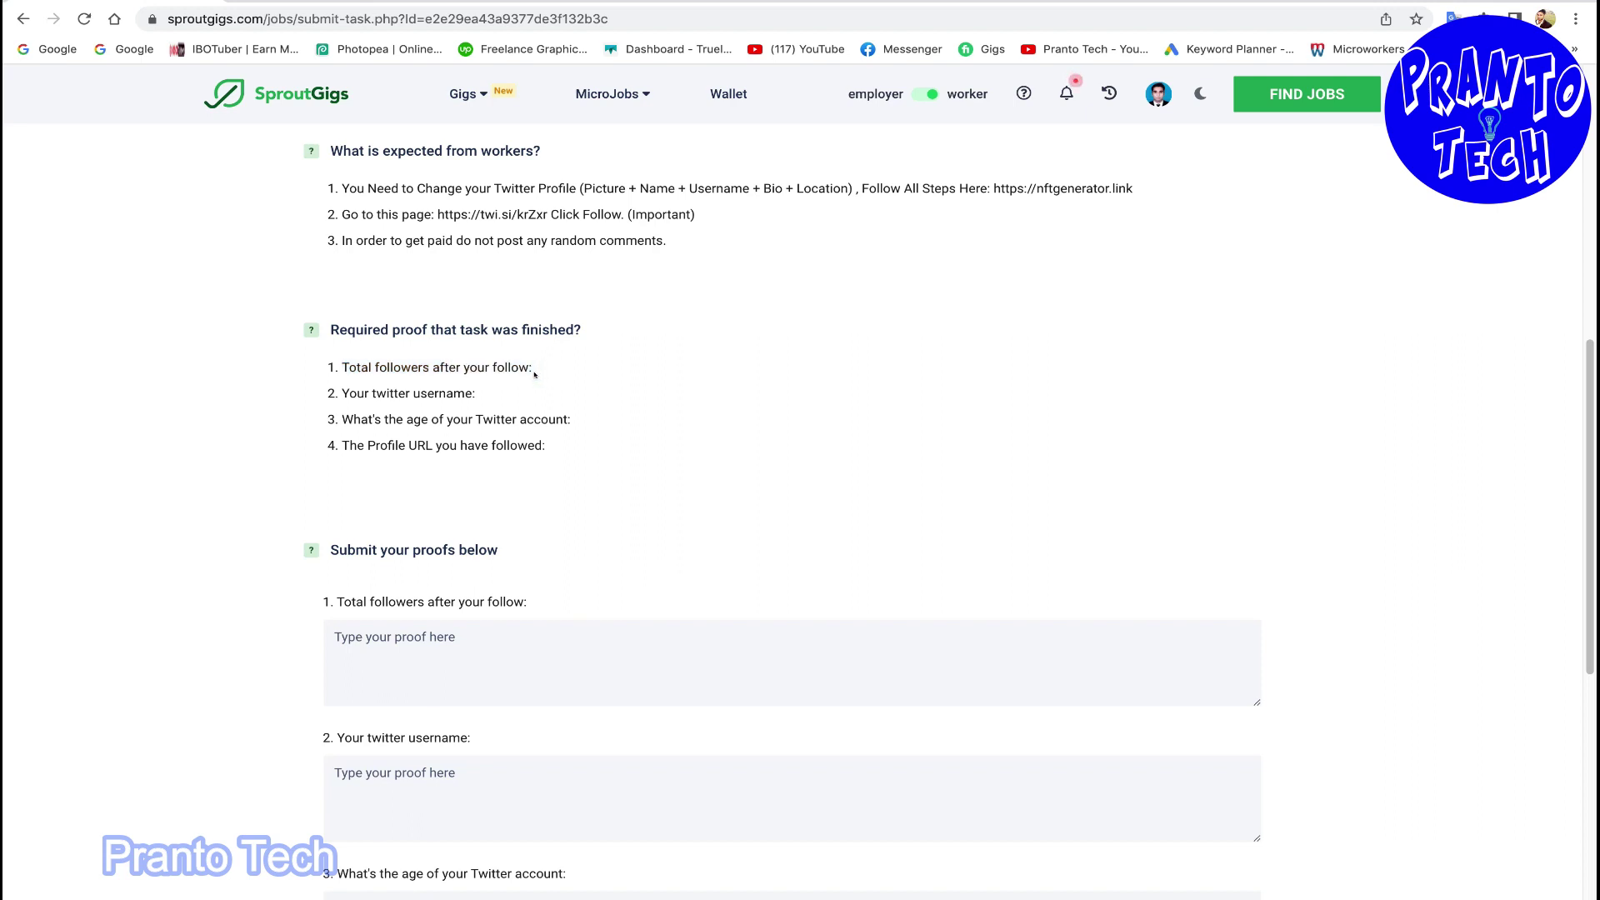
{"action": "left_click_drag", "start_coordinate": [339, 360], "coordinate": [507, 368]}
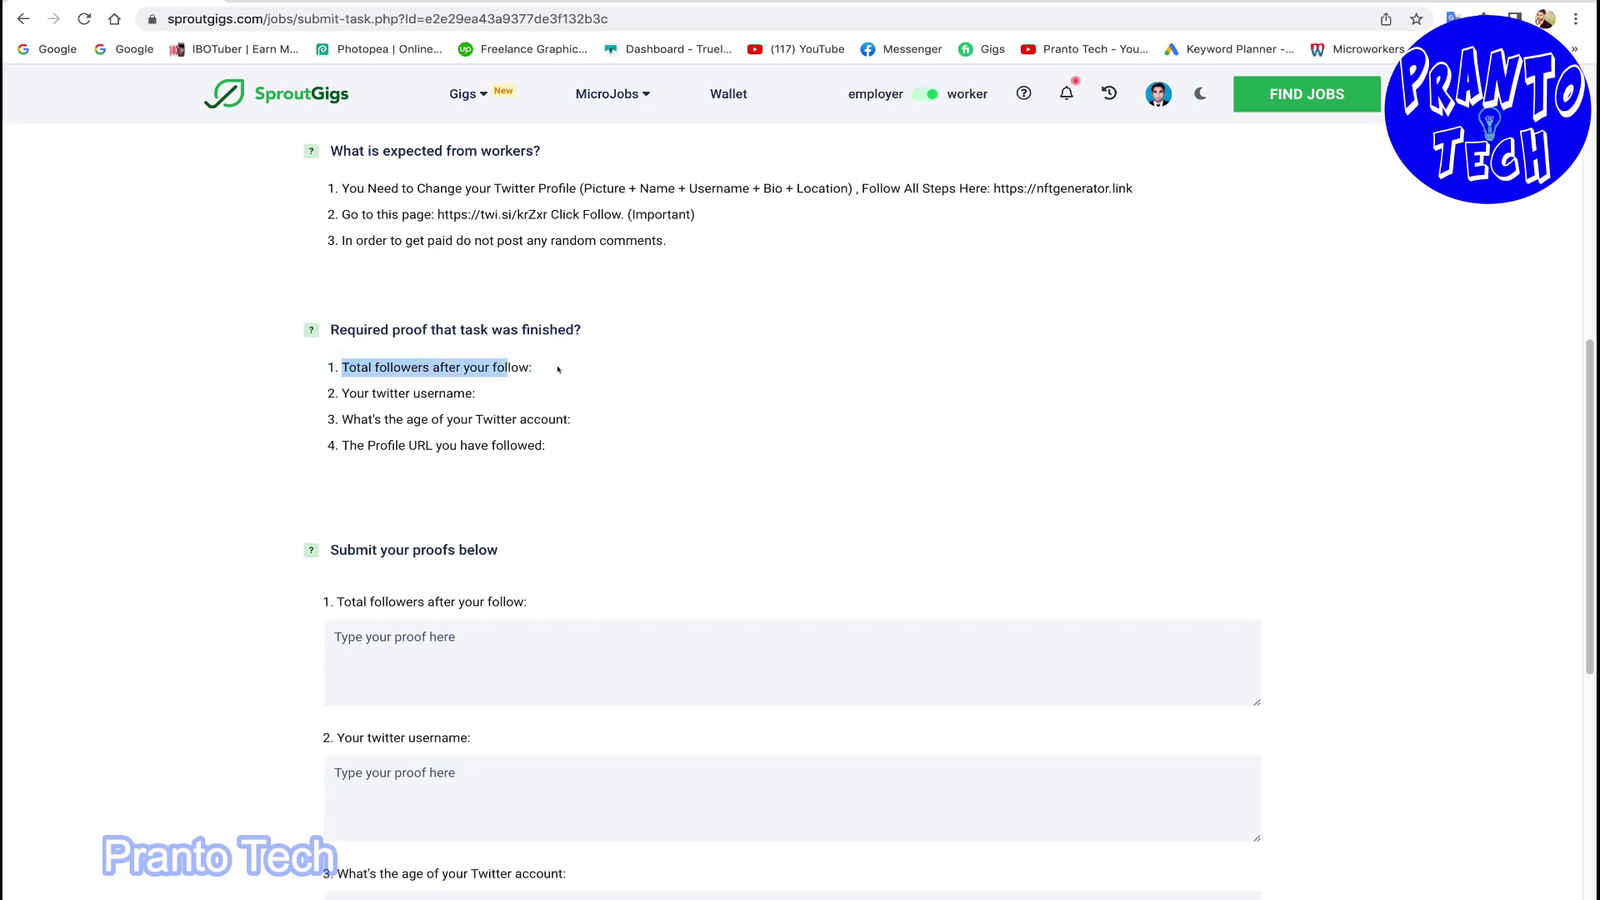
{"action": "left_click", "coordinate": [554, 368]}
{"action": "left_click_drag", "start_coordinate": [341, 393], "coordinate": [472, 394]}
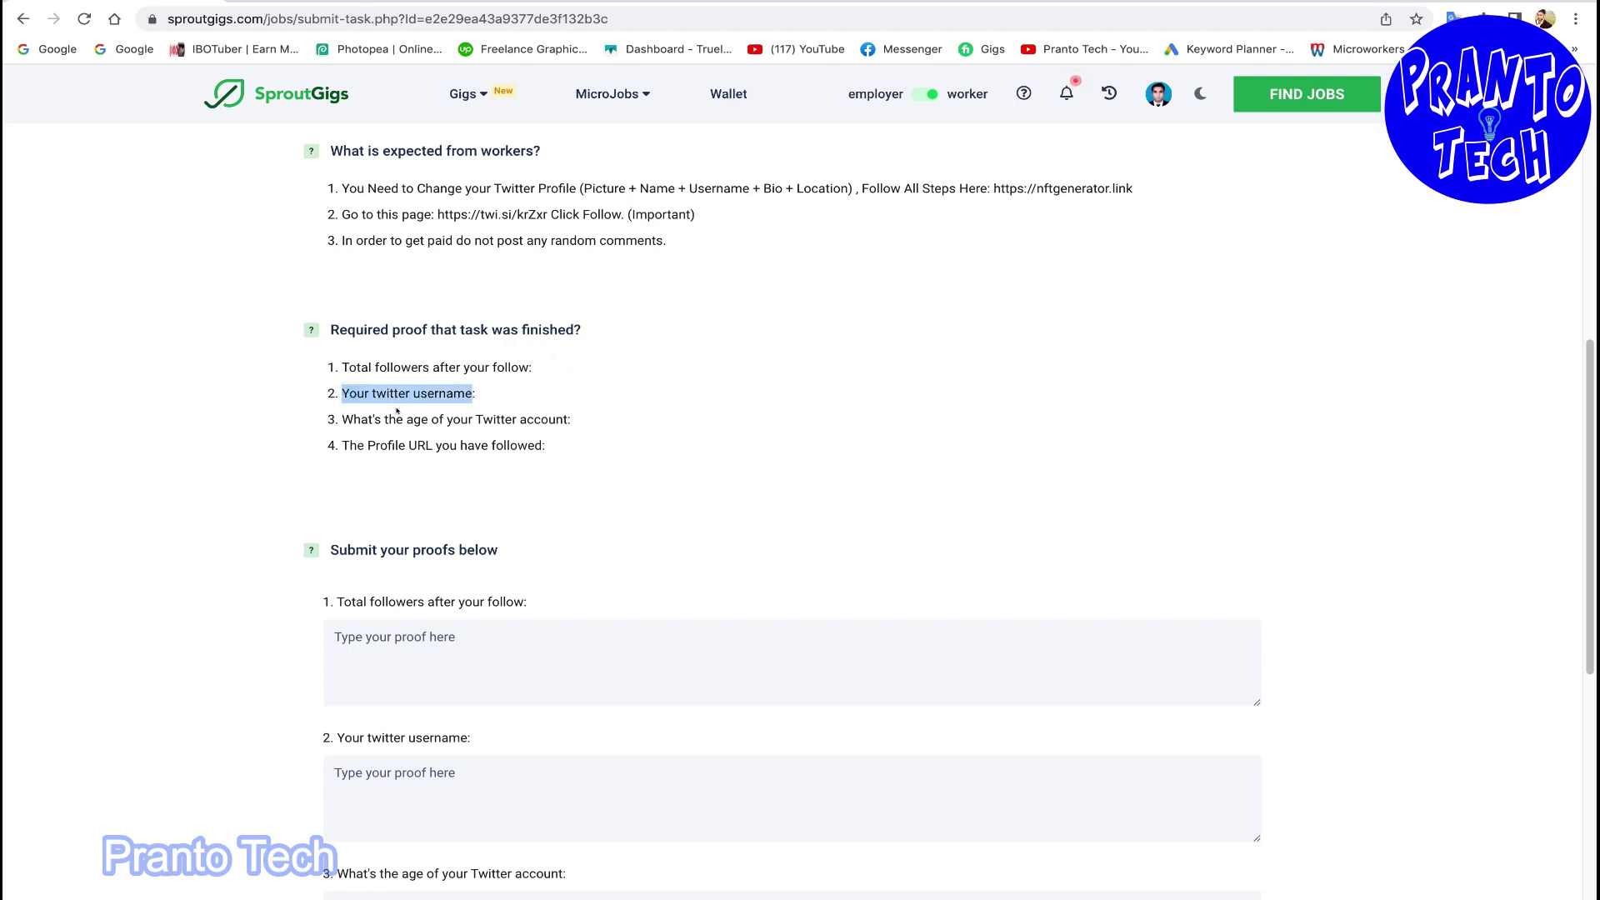
{"action": "left_click_drag", "start_coordinate": [342, 419], "coordinate": [568, 421]}
{"action": "left_click_drag", "start_coordinate": [368, 446], "coordinate": [535, 446]}
{"action": "scroll", "coordinate": [537, 613], "scroll_direction": "down", "scroll_amount": 6}
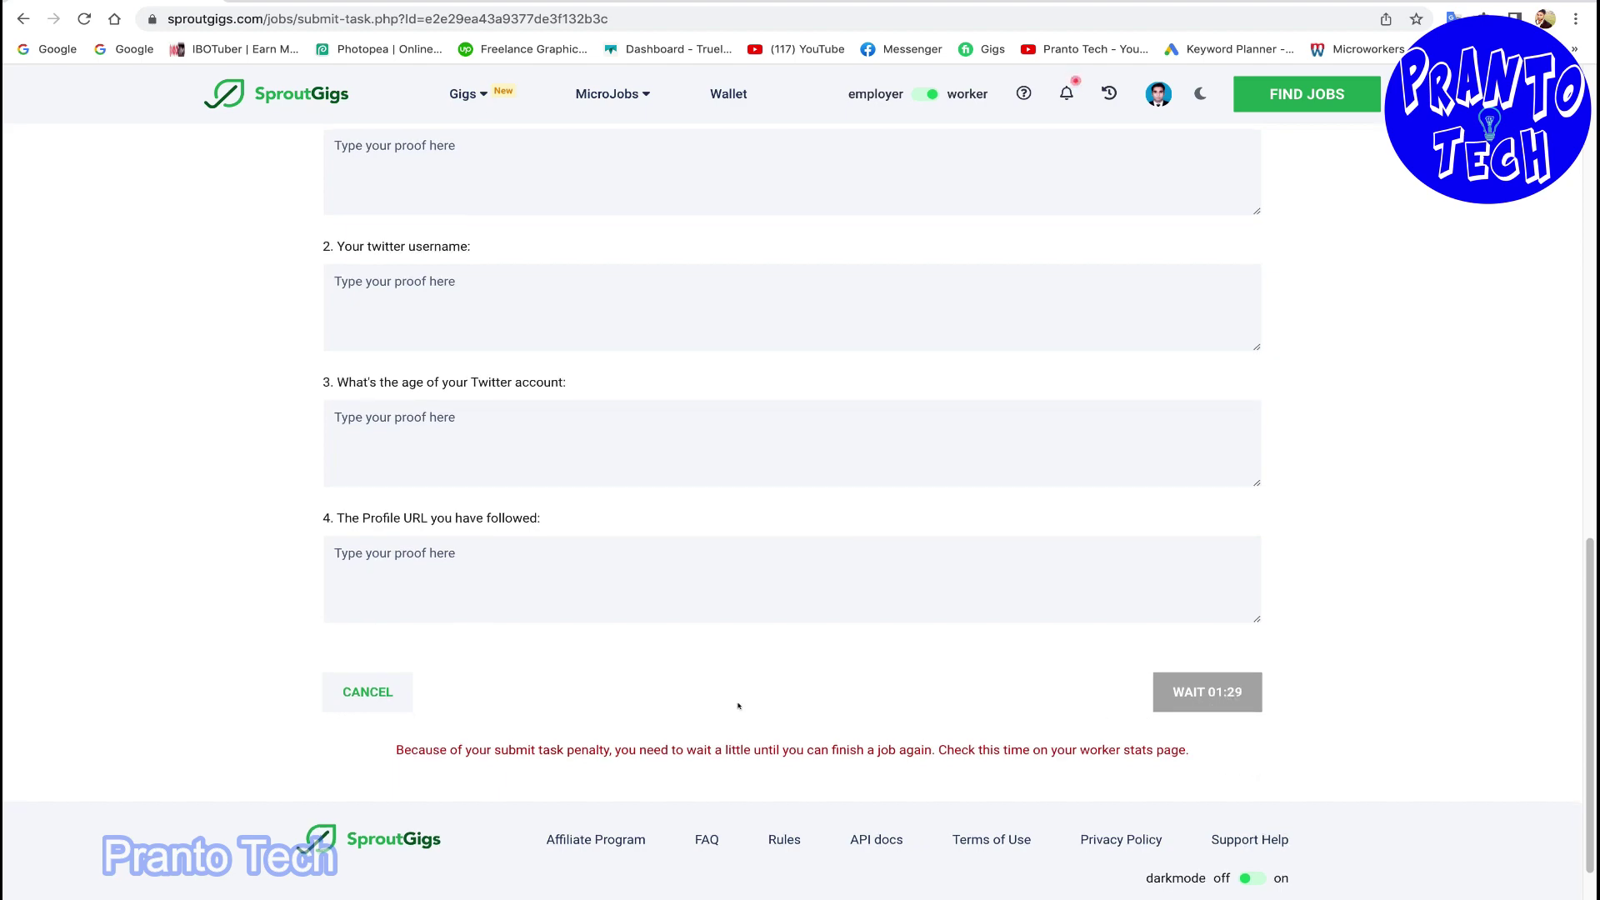
{"action": "scroll", "coordinate": [737, 706], "scroll_direction": "down", "scroll_amount": 2}
{"action": "scroll", "coordinate": [639, 681], "scroll_direction": "up", "scroll_amount": 20}
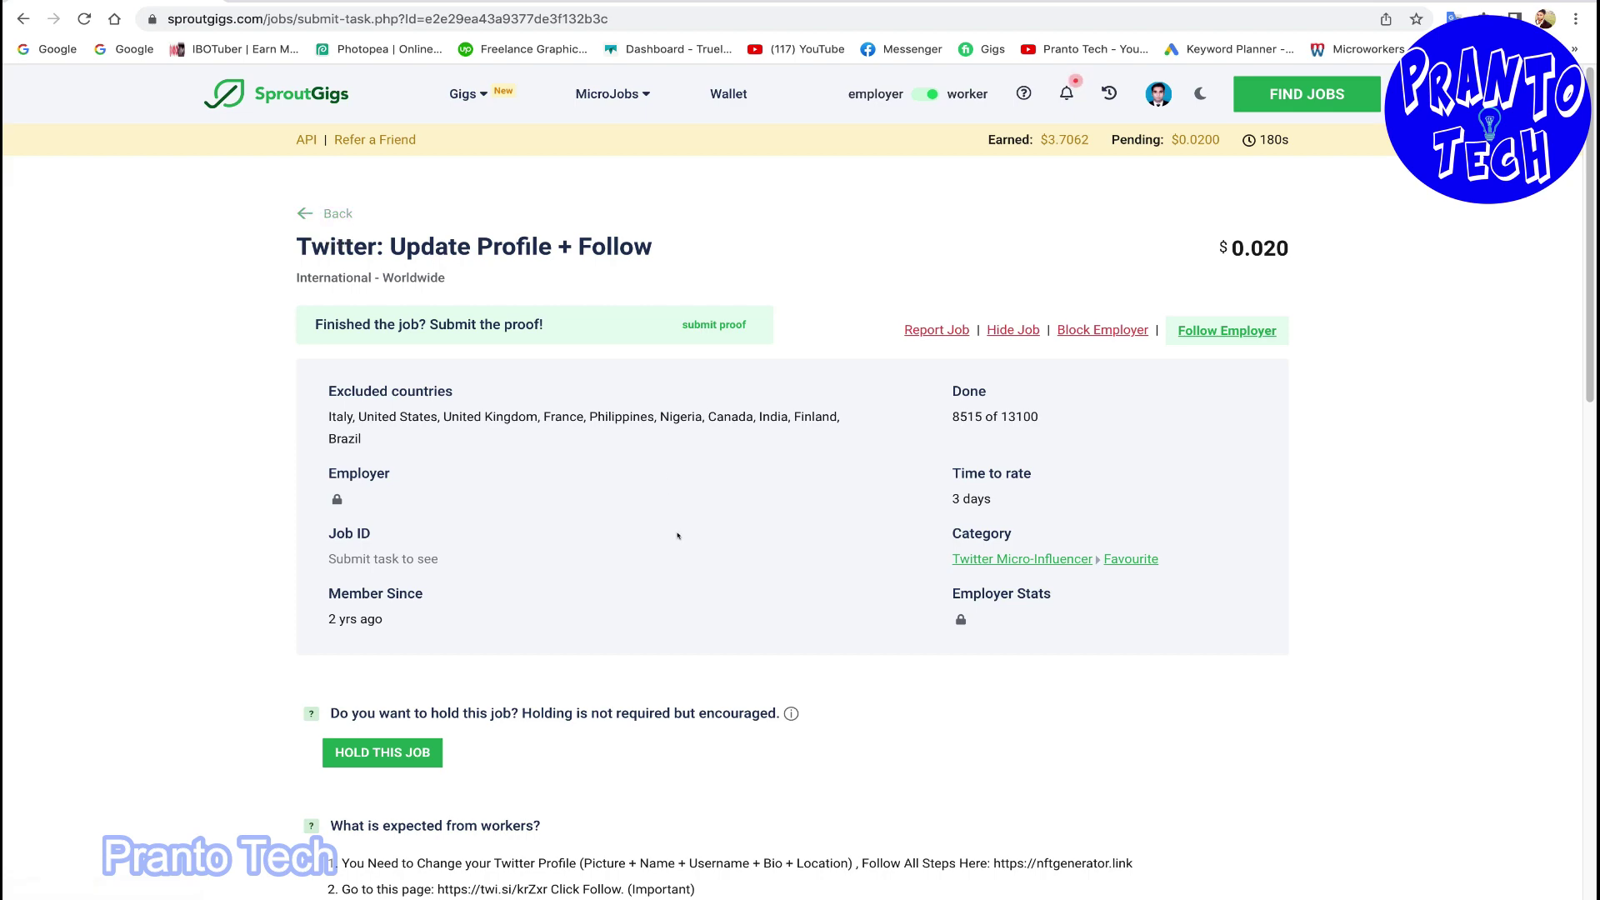
{"action": "scroll", "coordinate": [678, 536], "scroll_direction": "down", "scroll_amount": 1}
{"action": "scroll", "coordinate": [667, 539], "scroll_direction": "up", "scroll_amount": 1}
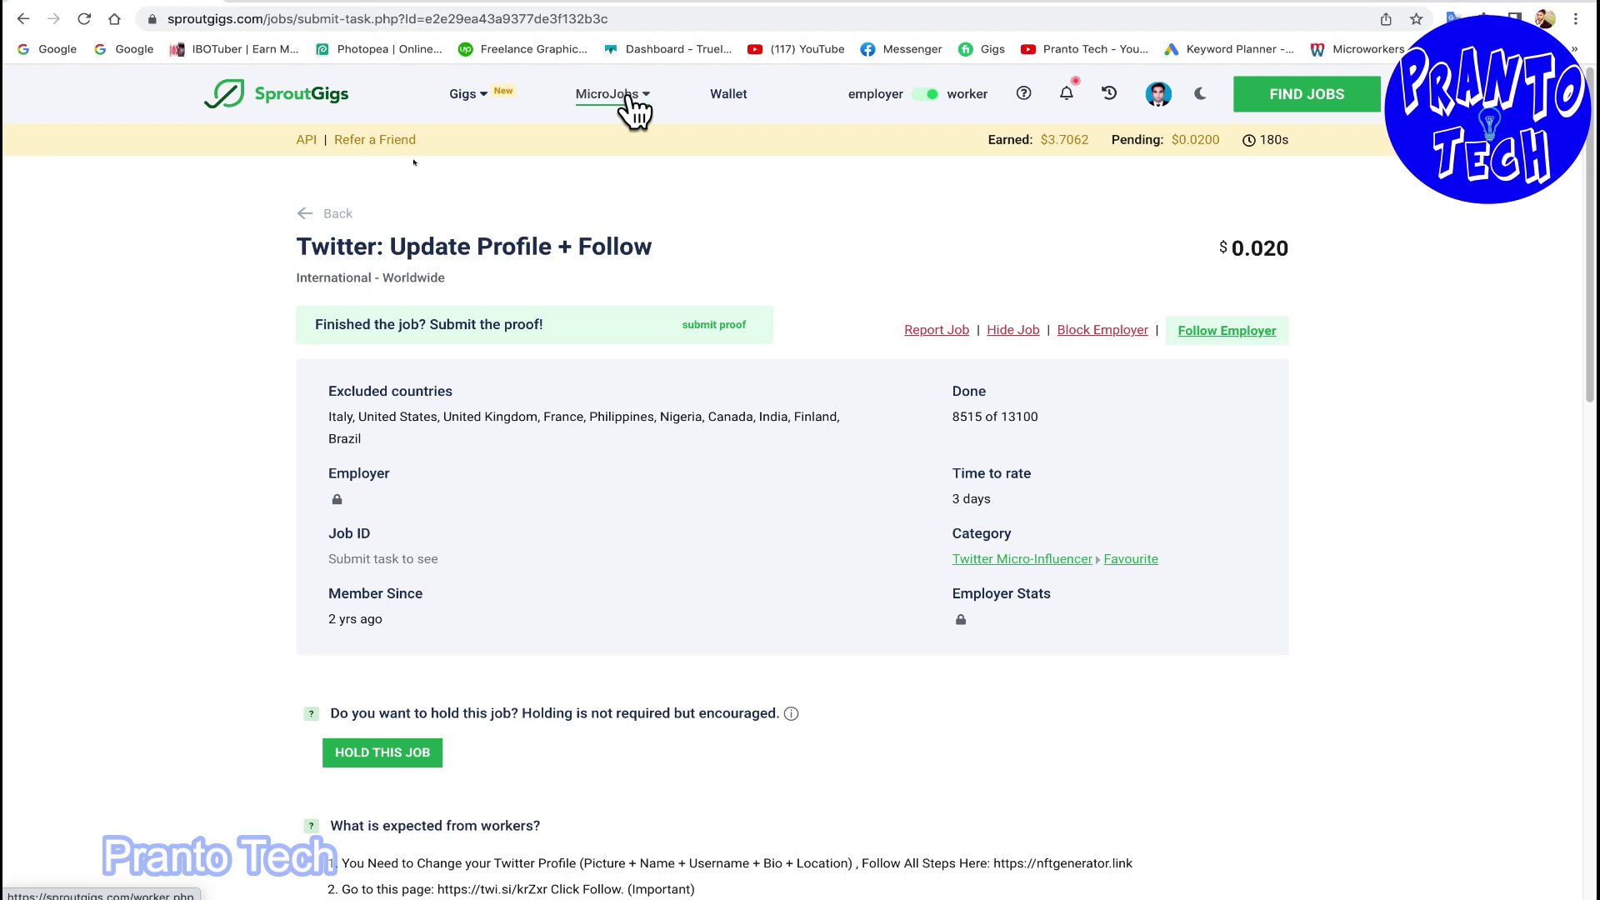
Return to the full micro jobs list, open the category filter choices and browse the available jobs.
{"action": "left_click", "coordinate": [329, 214]}
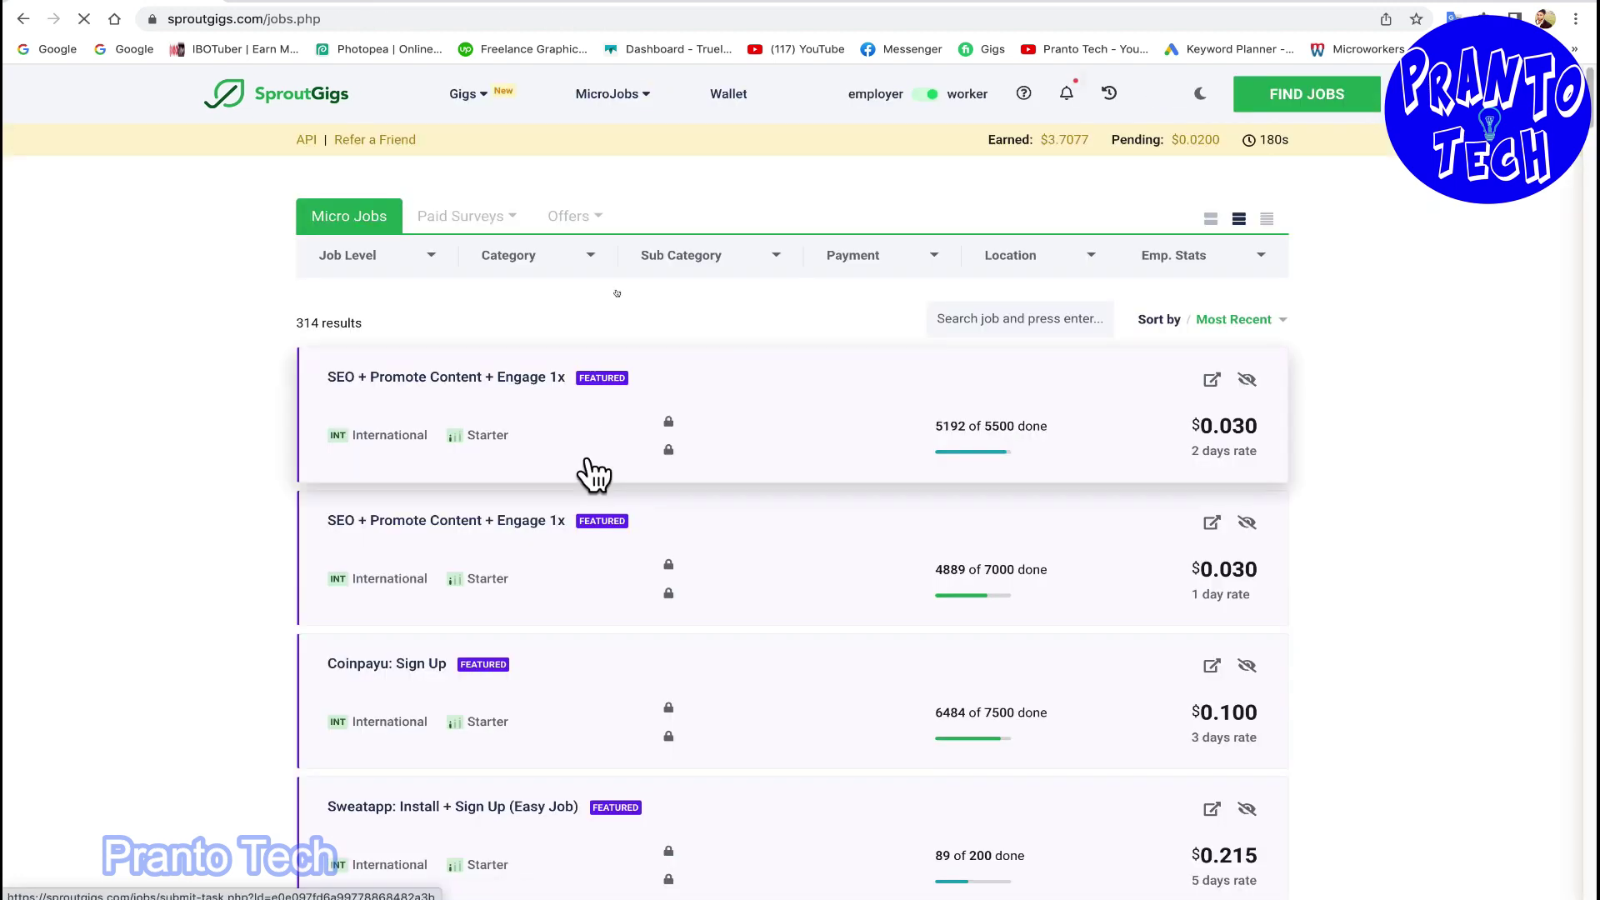
{"action": "left_click", "coordinate": [571, 260]}
{"action": "scroll", "coordinate": [542, 359], "scroll_direction": "down", "scroll_amount": 10}
{"action": "scroll", "coordinate": [534, 392], "scroll_direction": "up", "scroll_amount": 10}
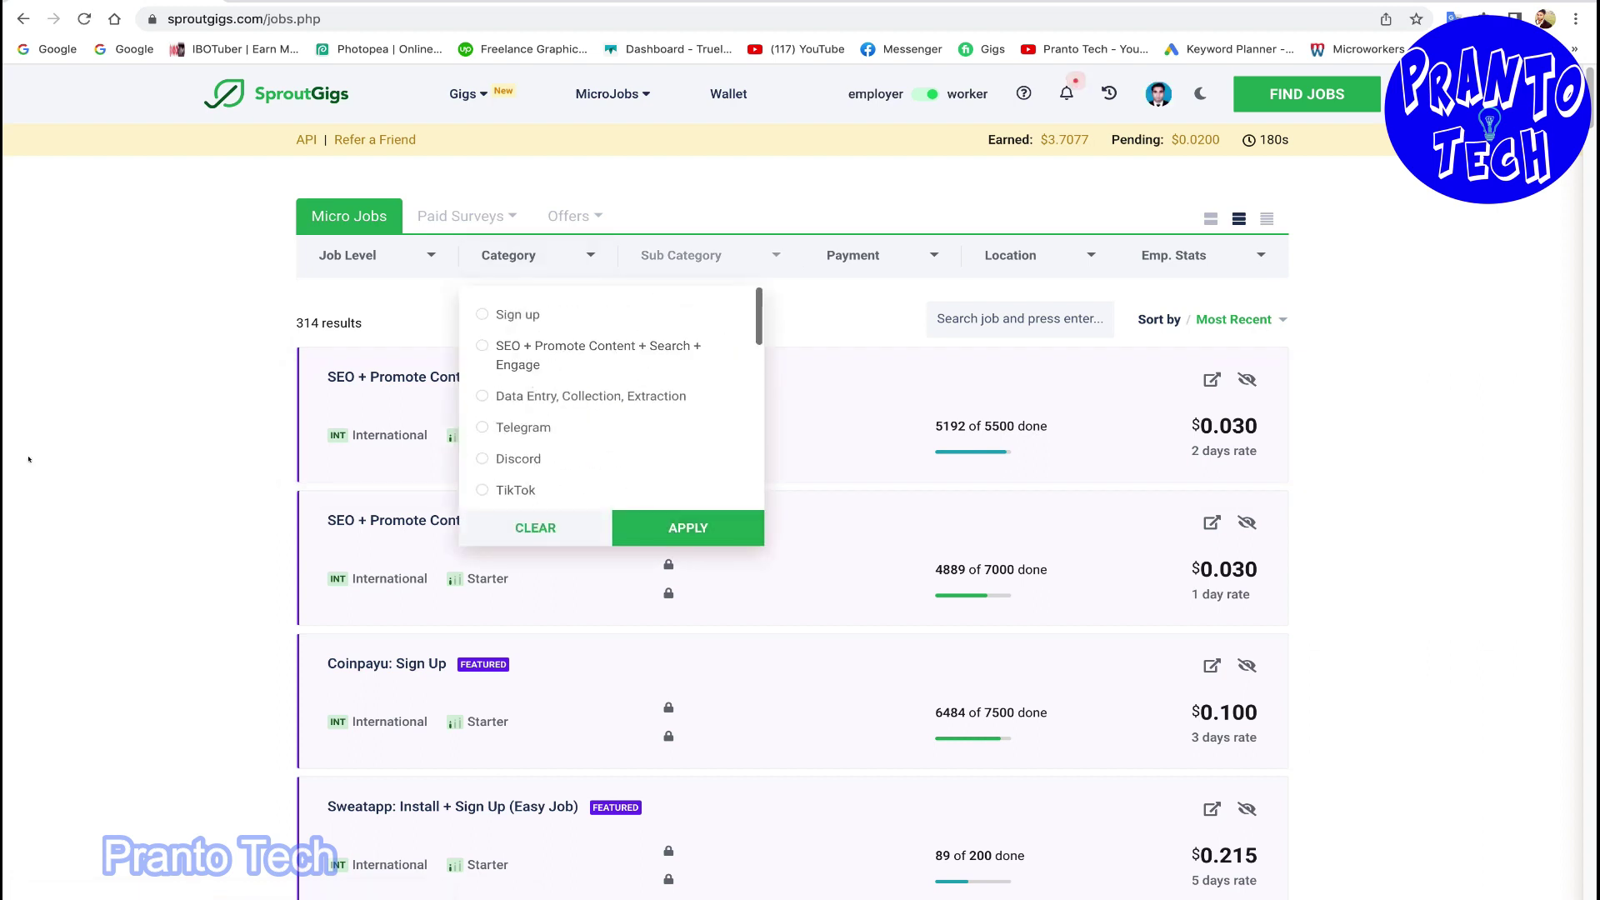
{"action": "scroll", "coordinate": [165, 458], "scroll_direction": "down", "scroll_amount": 10}
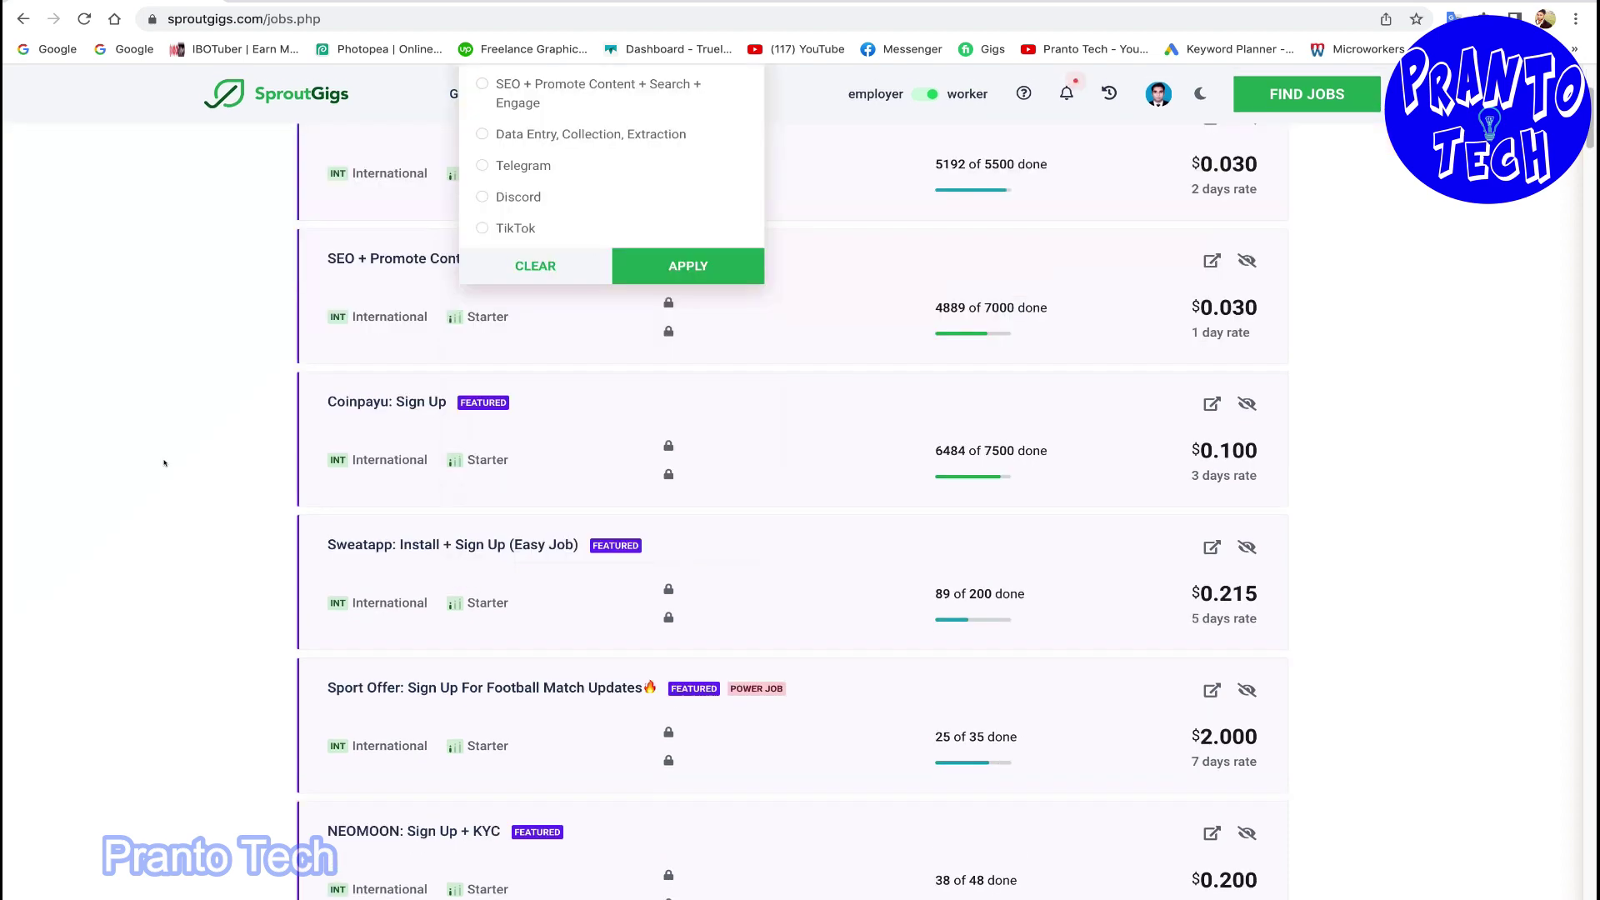
{"action": "scroll", "coordinate": [159, 461], "scroll_direction": "down", "scroll_amount": 20}
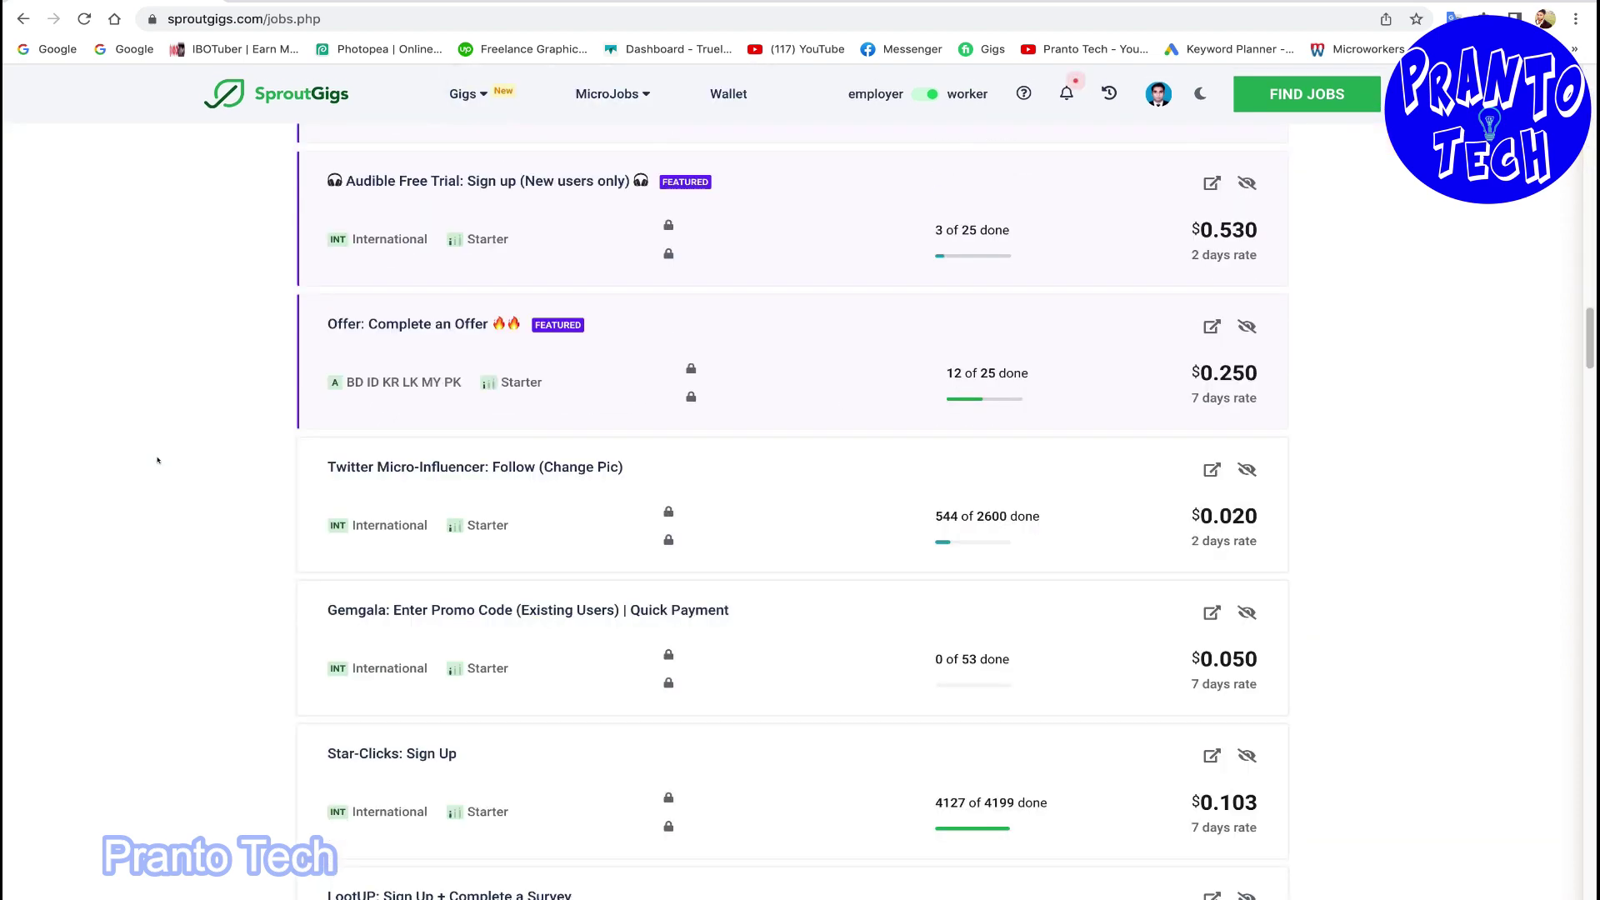
{"action": "scroll", "coordinate": [157, 458], "scroll_direction": "up", "scroll_amount": 20}
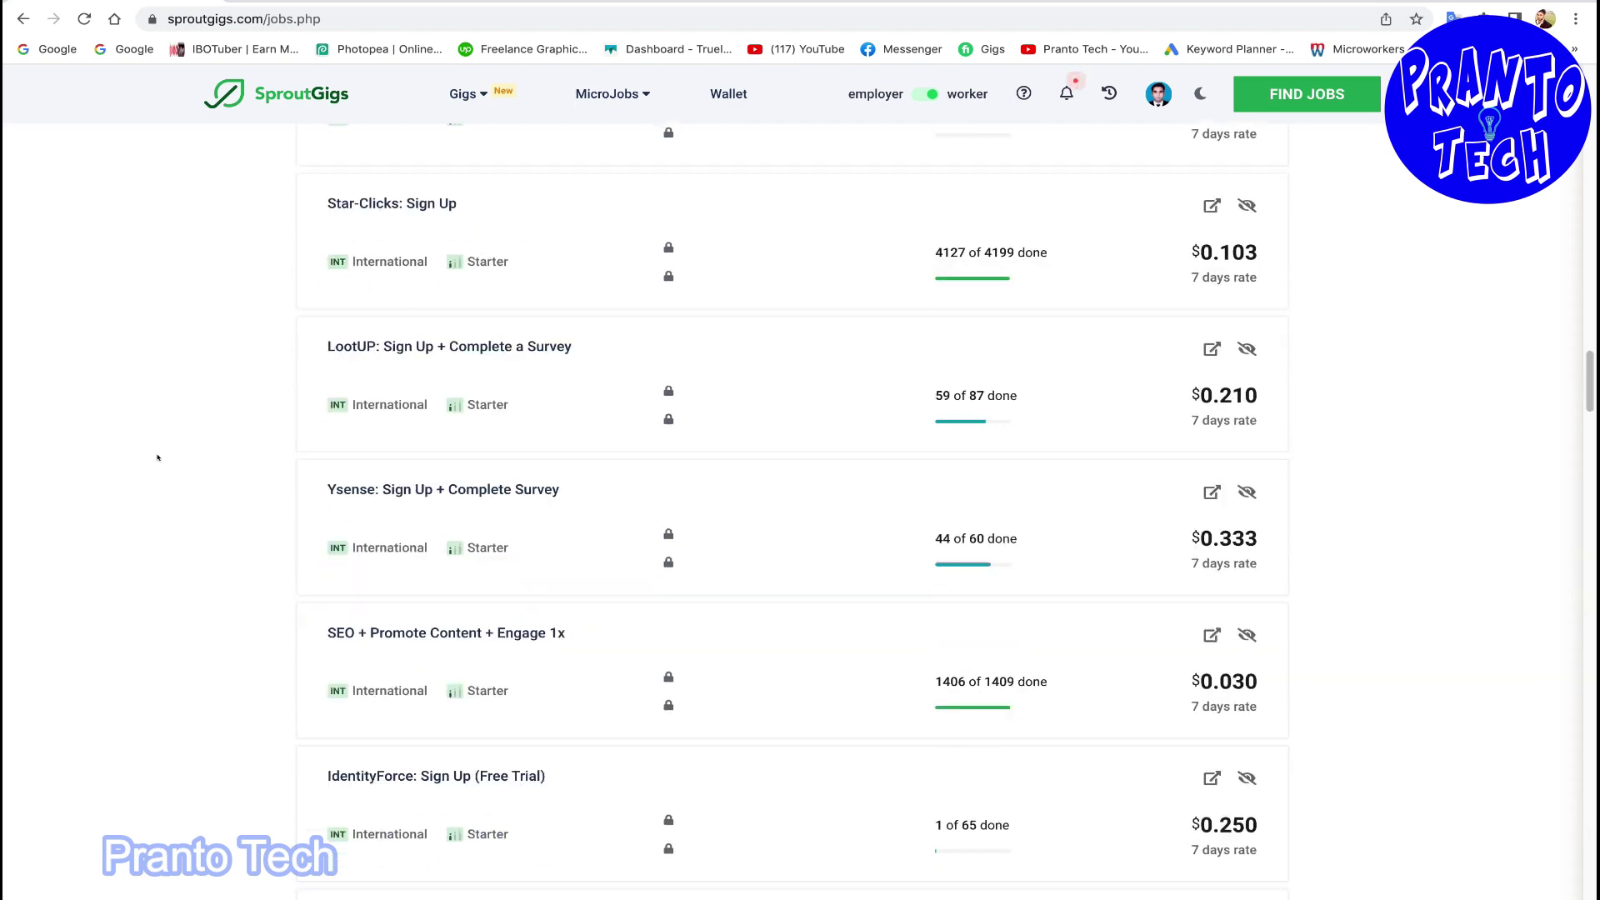